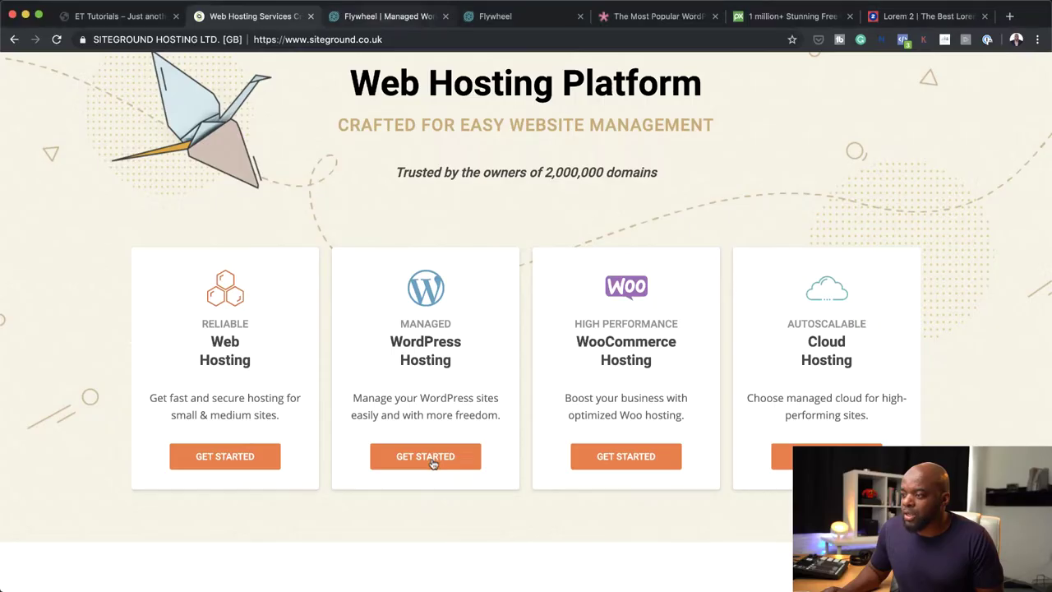
View SiteGround's StartUp, GrowBig and GoGeek plans at £2.95, £4.95 and £8.95 per month.
click(431, 463)
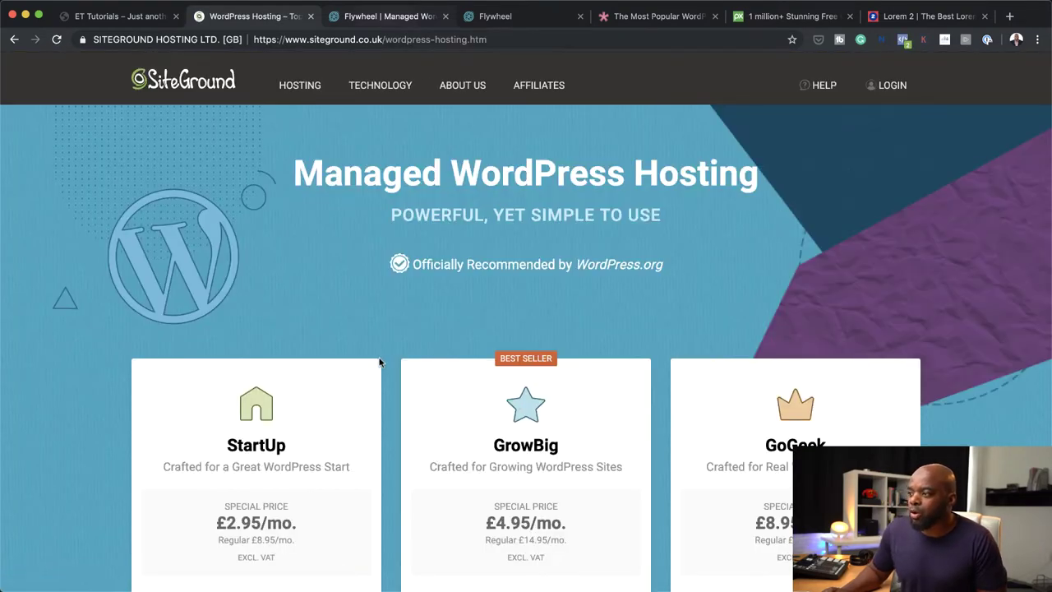
scroll(383, 363, down, 5)
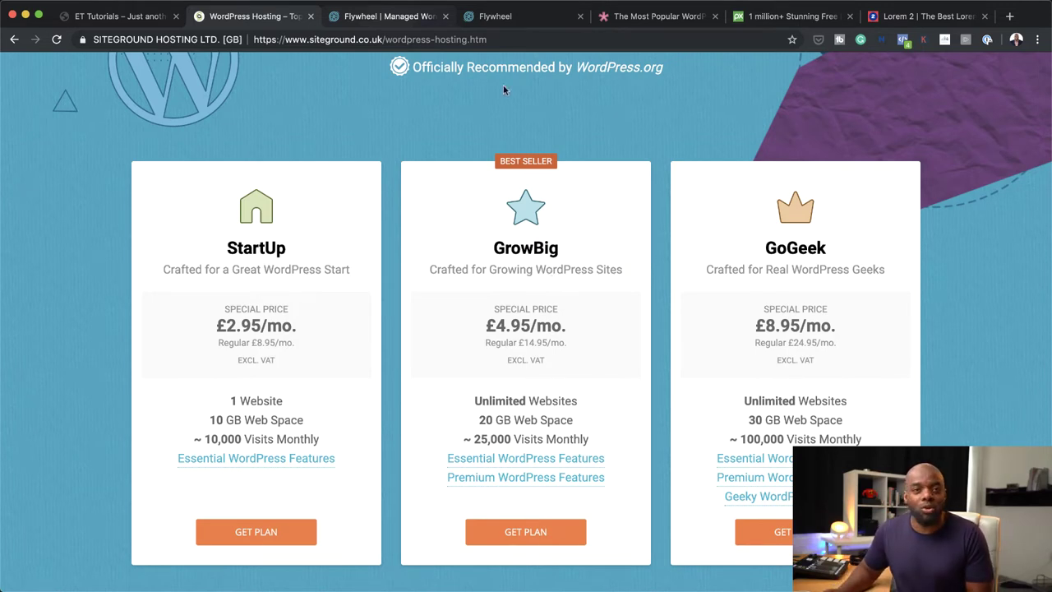
click(394, 22)
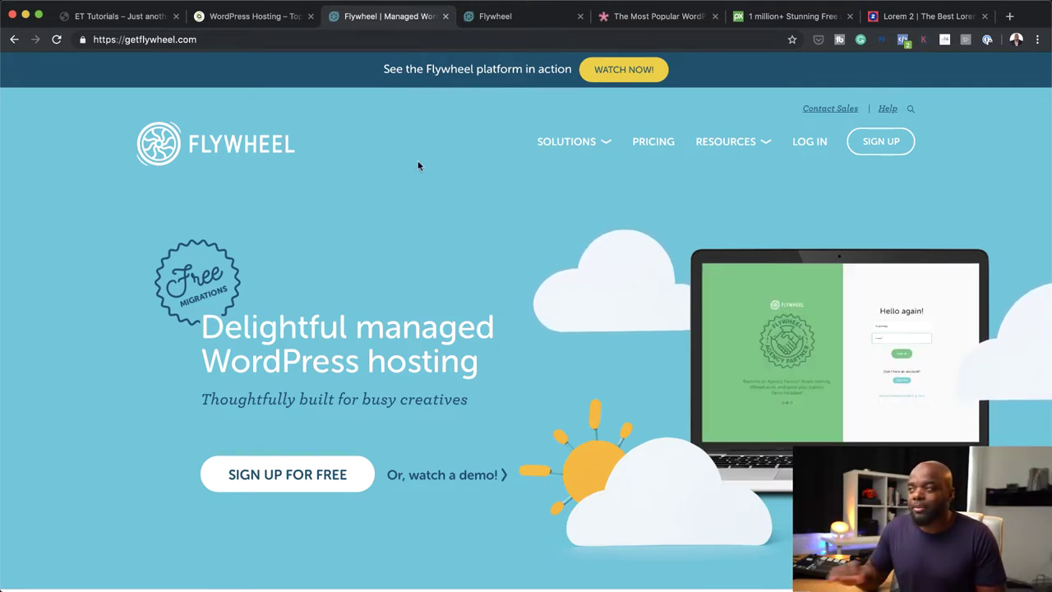
Bring up Flywheel's hosting plans page with the Create a demo site option.
click(529, 20)
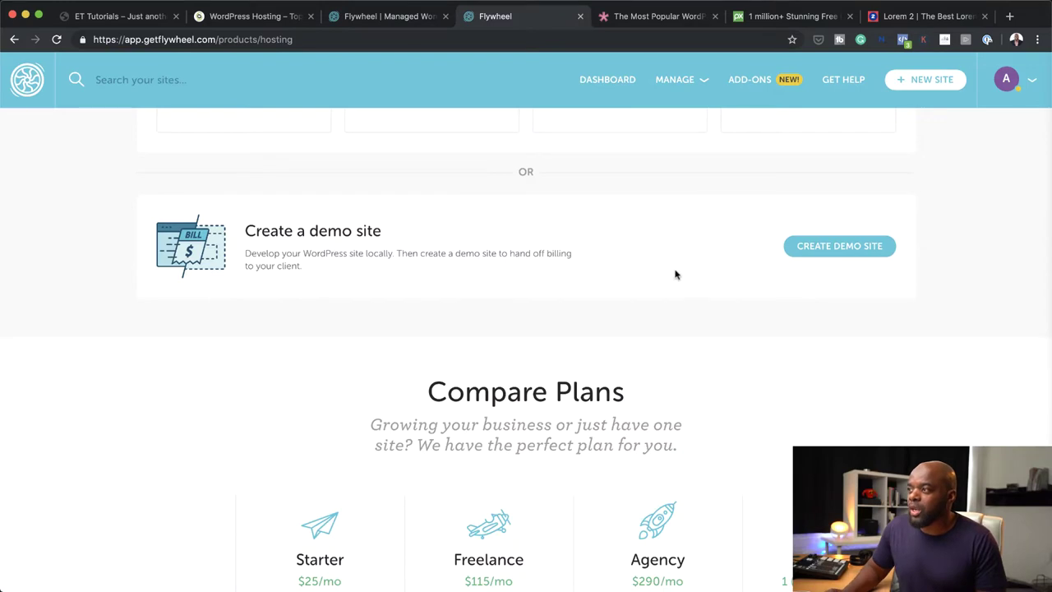
Start a Flywheel demo site, filling in its site name, WP-Admin username and password.
scroll(479, 414, up, 6)
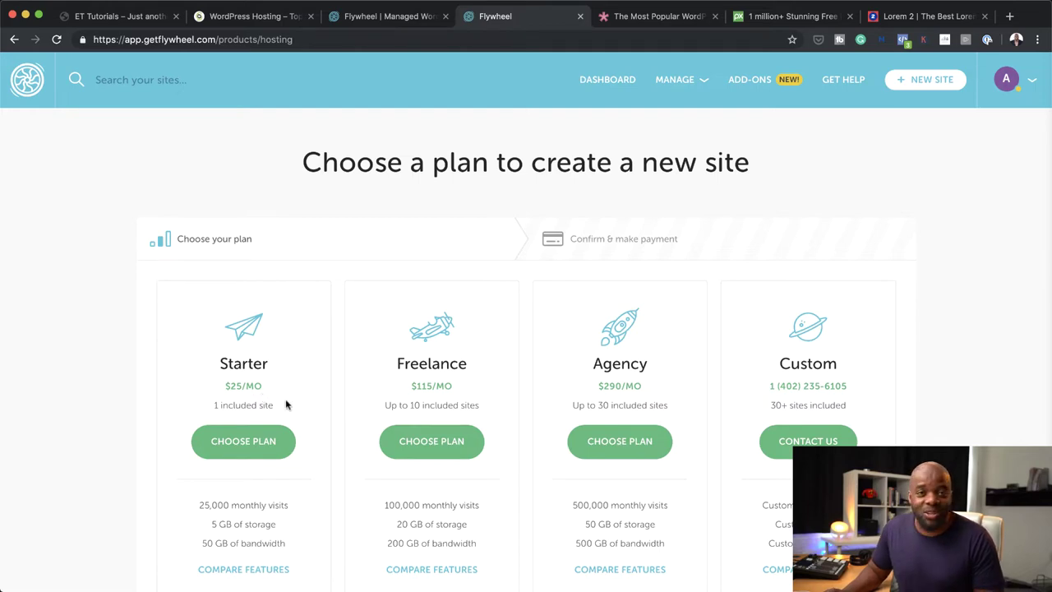
scroll(274, 402, down, 5)
scroll(274, 403, down, 4)
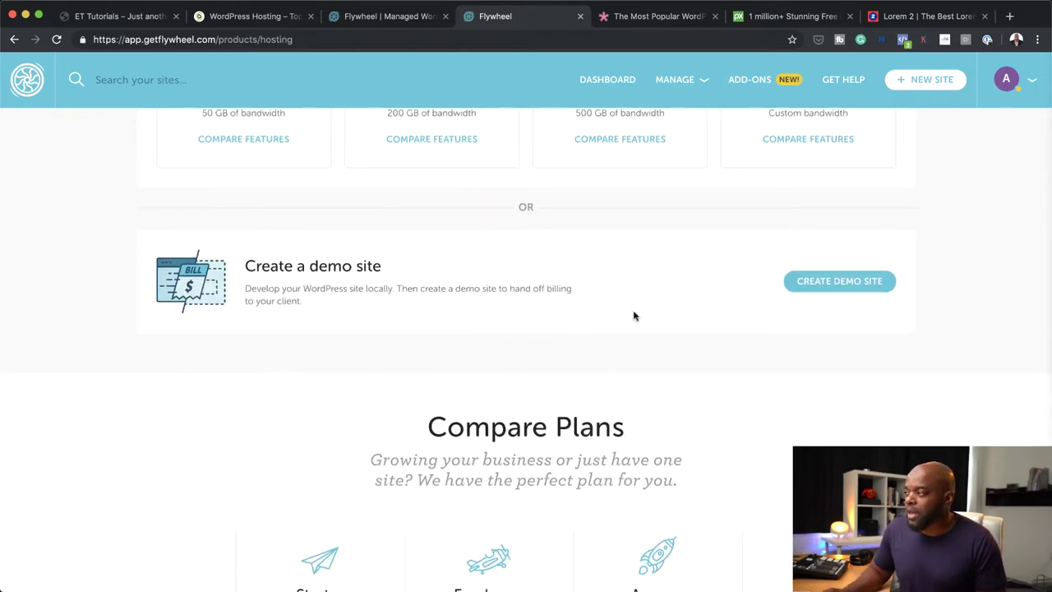
click(848, 285)
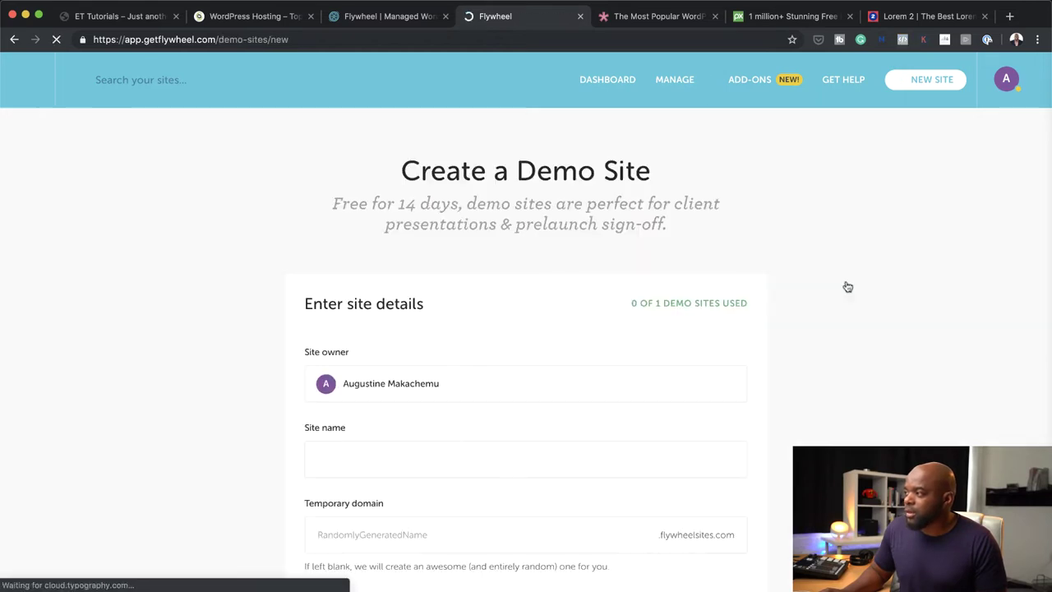
scroll(674, 497, down, 5)
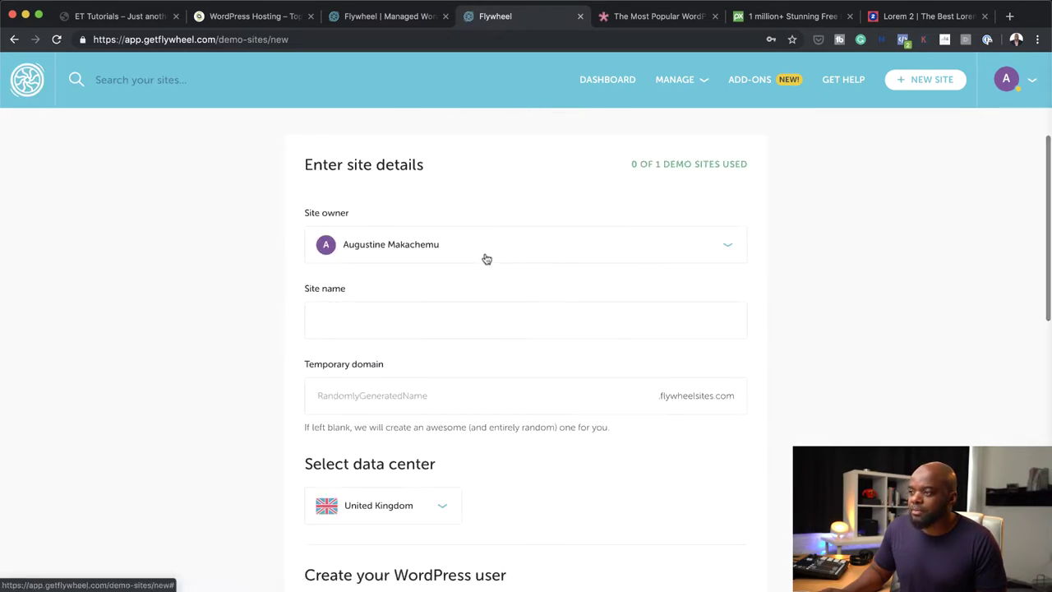
click(364, 318)
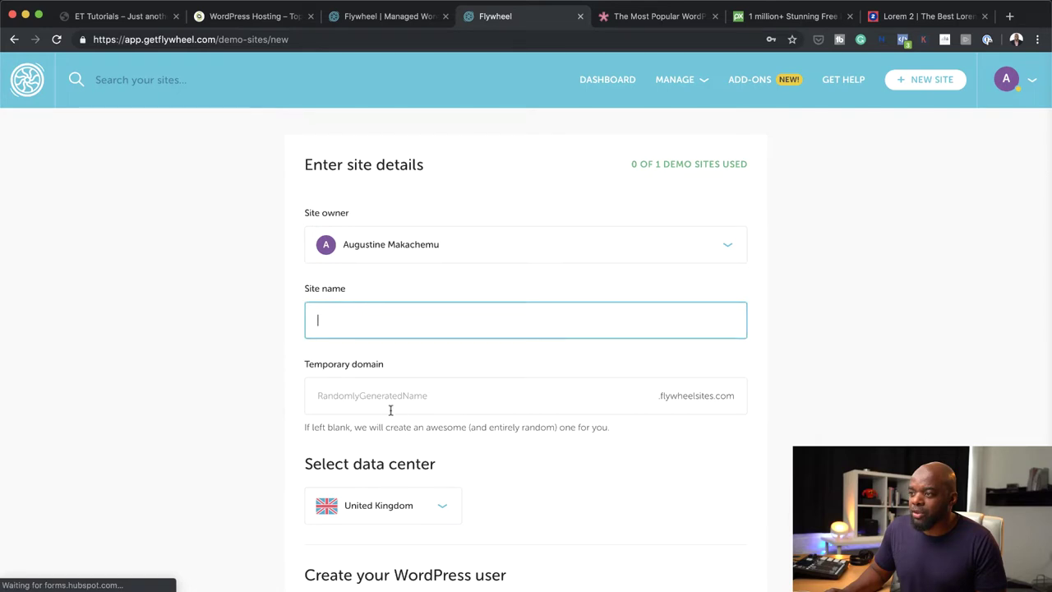
click(385, 395)
scroll(565, 442, down, 5)
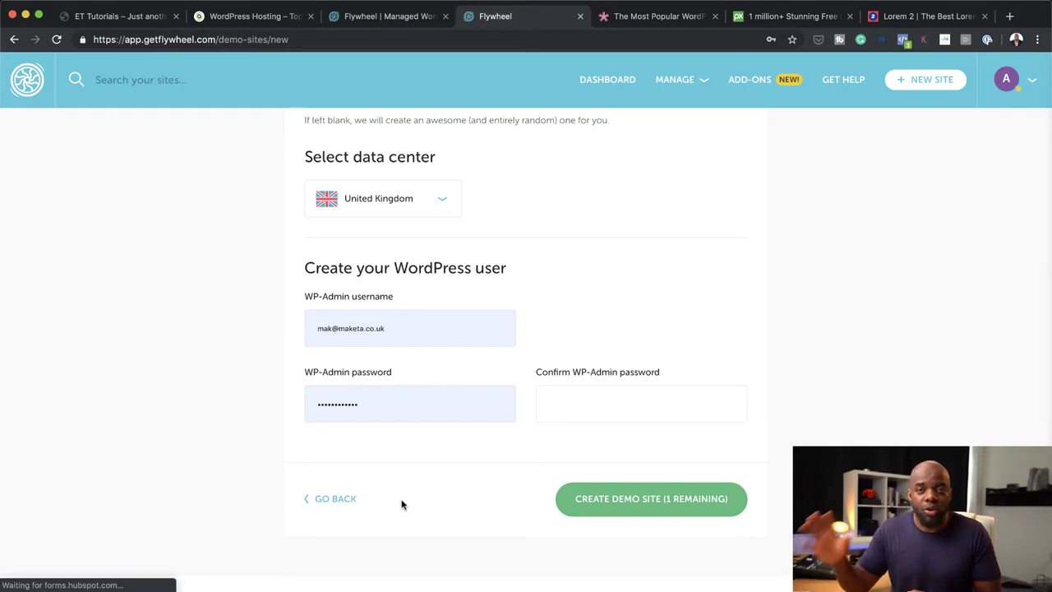
Return to SiteGround's hosting page showing StartUp £2.95/mo and GrowBig £4.95/mo.
click(238, 15)
scroll(345, 258, up, 5)
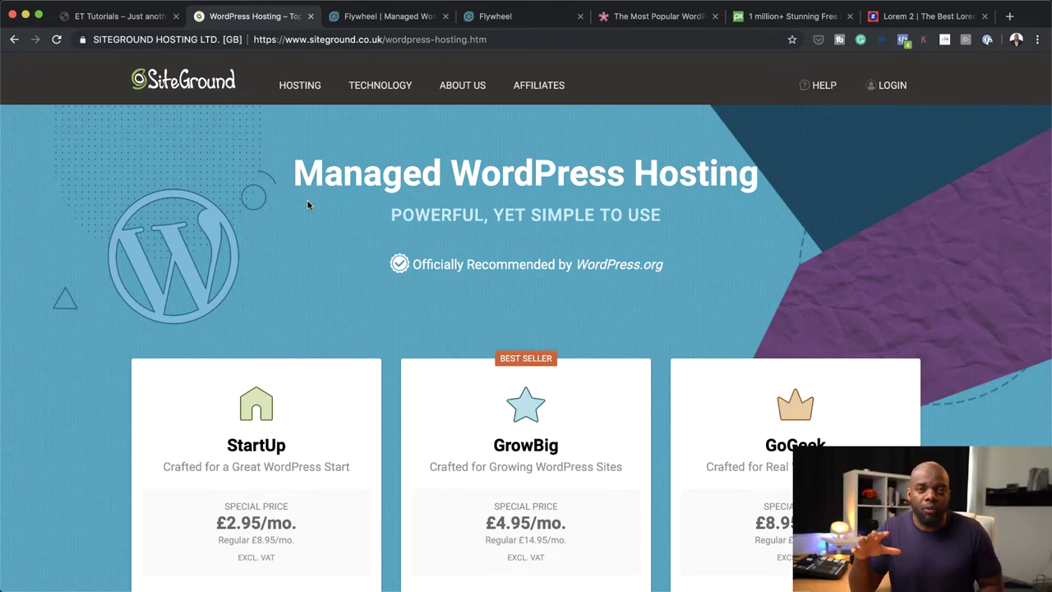
click(136, 20)
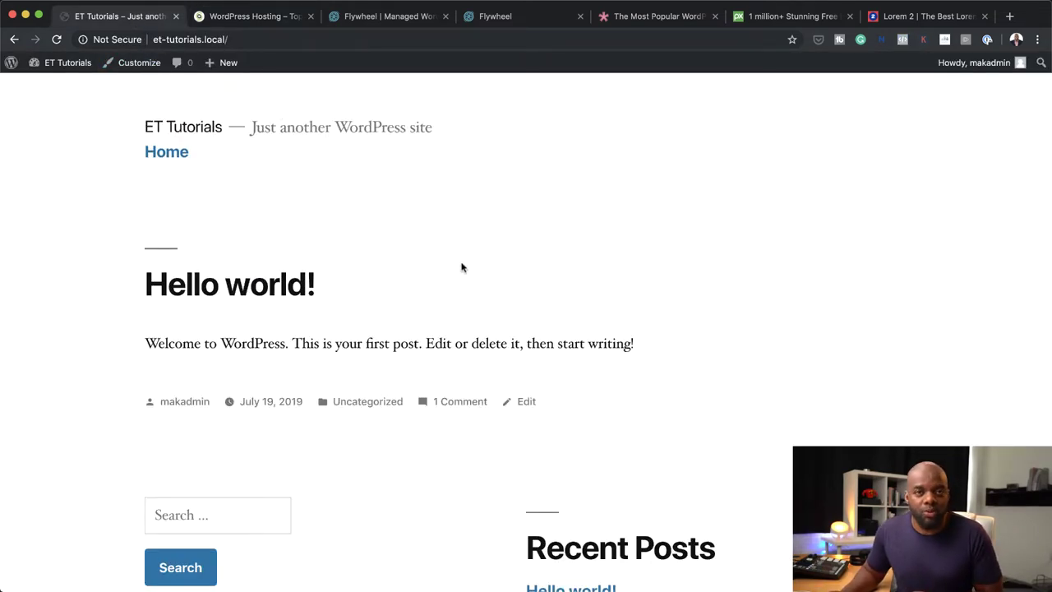
Look over the local ET Tutorials site and its default Hello world! post.
scroll(251, 231, down, 5)
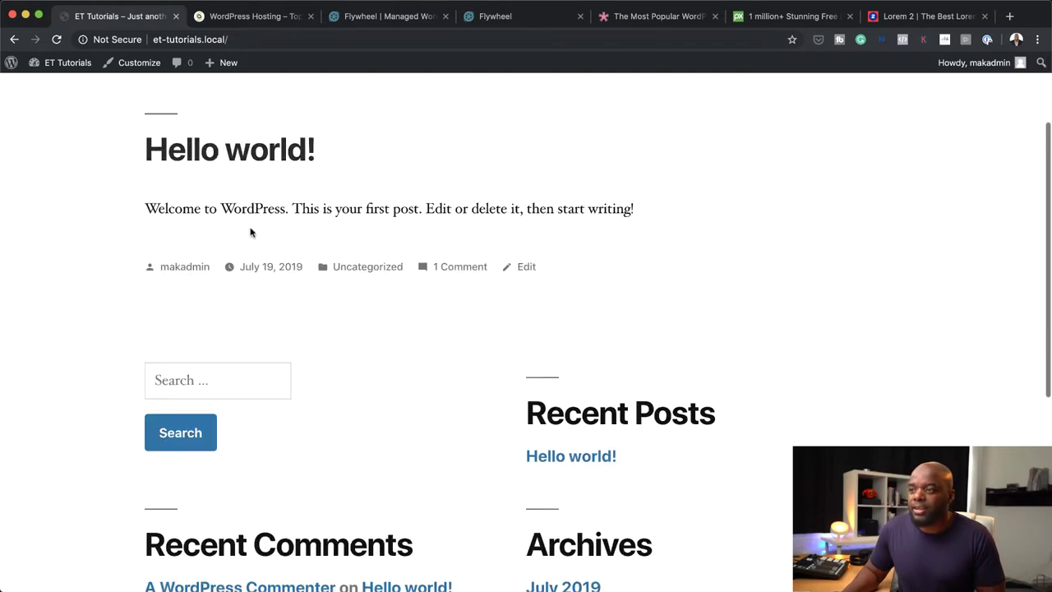
scroll(251, 232, down, 3)
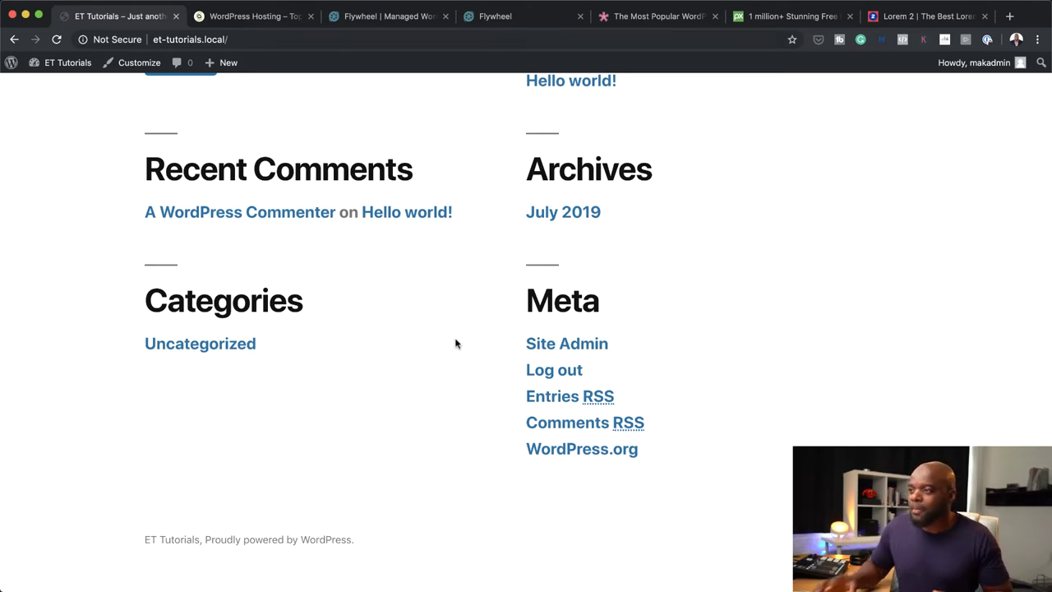
scroll(427, 384, up, 2)
scroll(428, 384, up, 10)
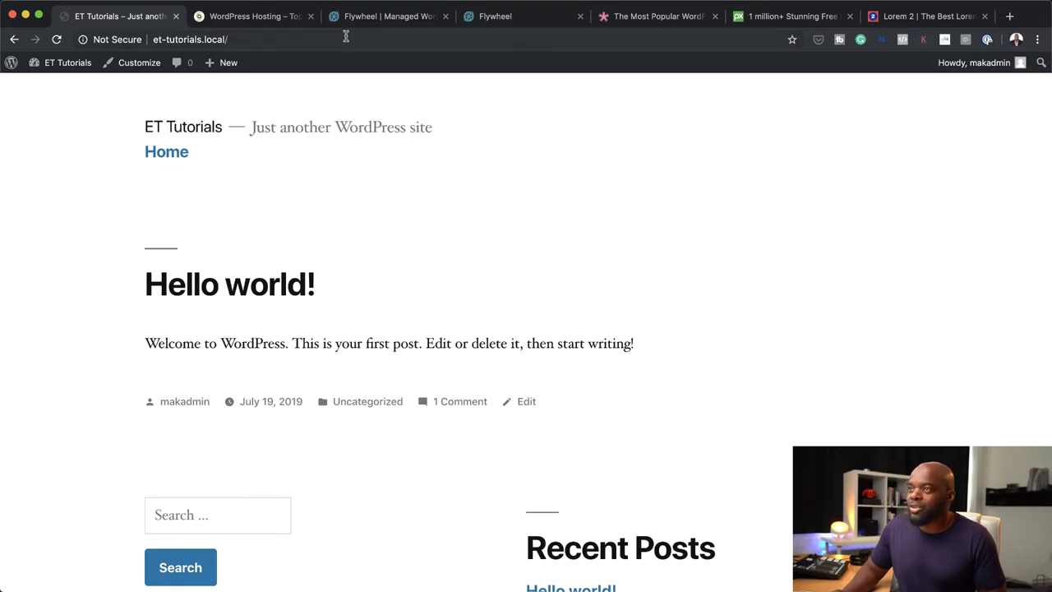
click(672, 16)
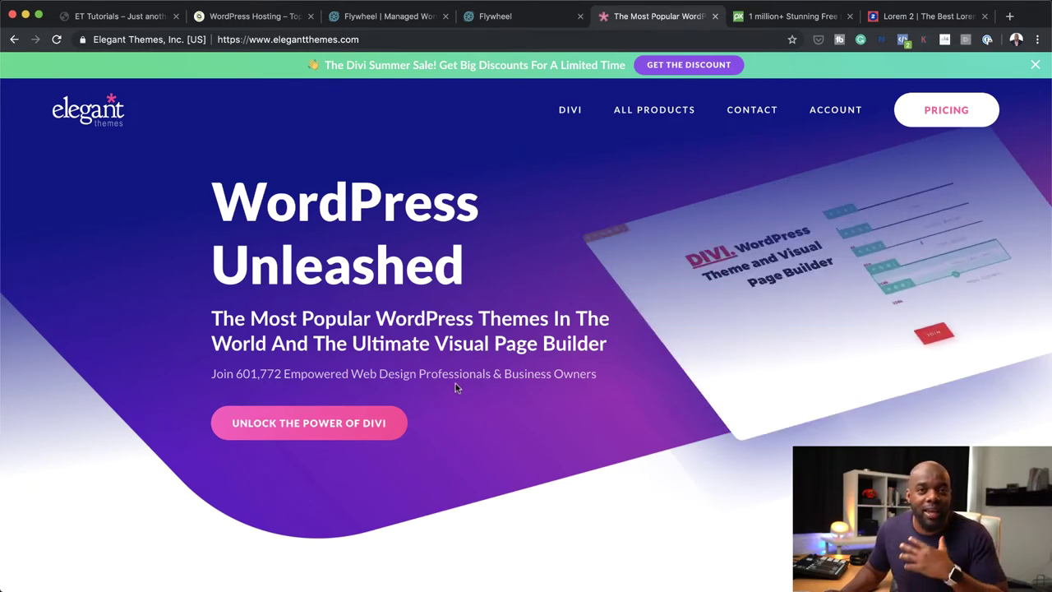
Open the Divi Summer Sale page offering 20% off from the homepage's green banner.
scroll(452, 346, down, 2)
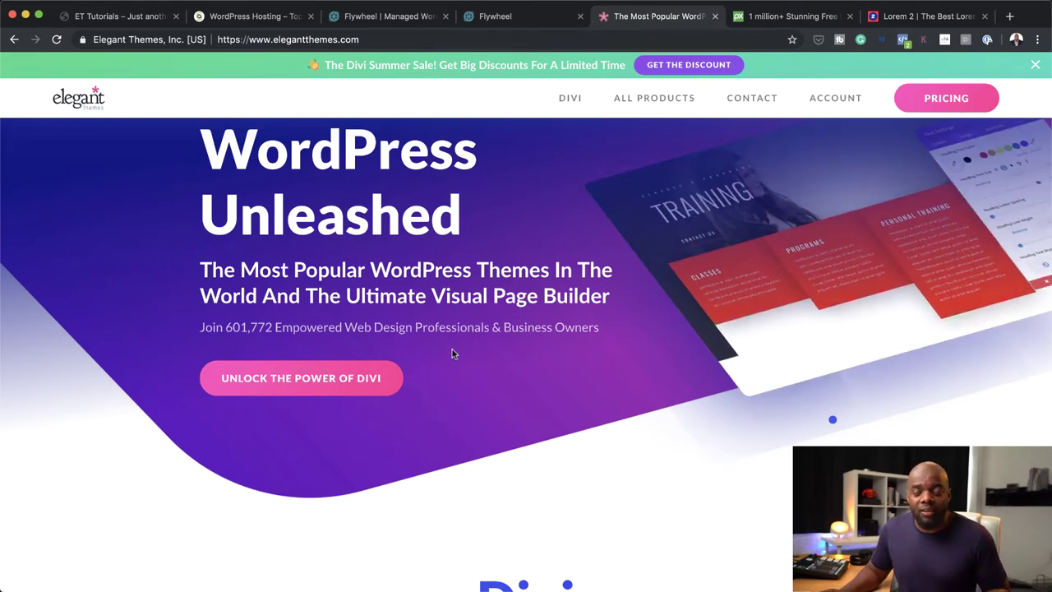
scroll(459, 402, up, 2)
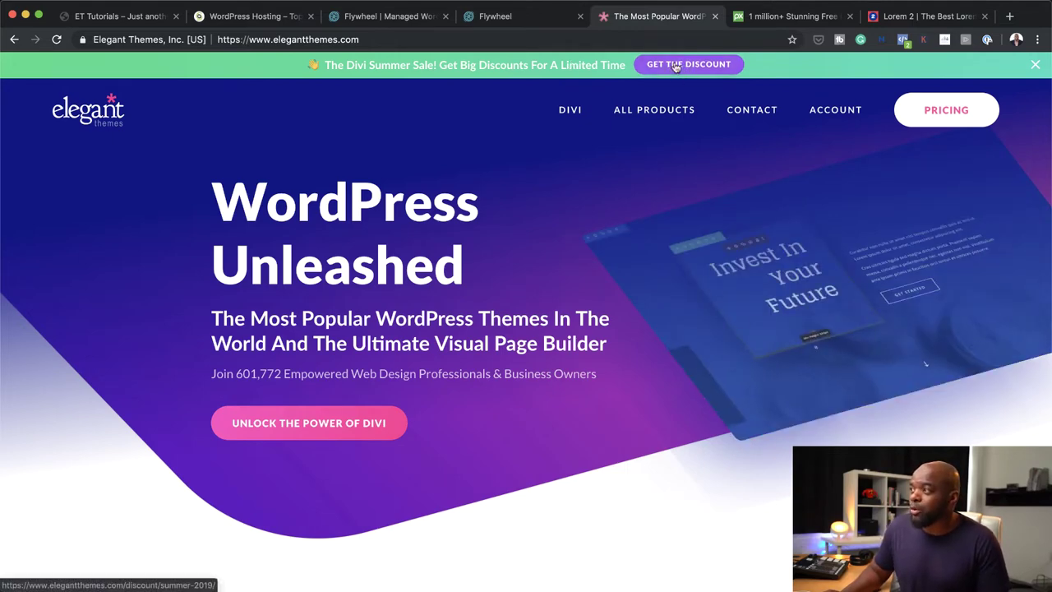
click(704, 72)
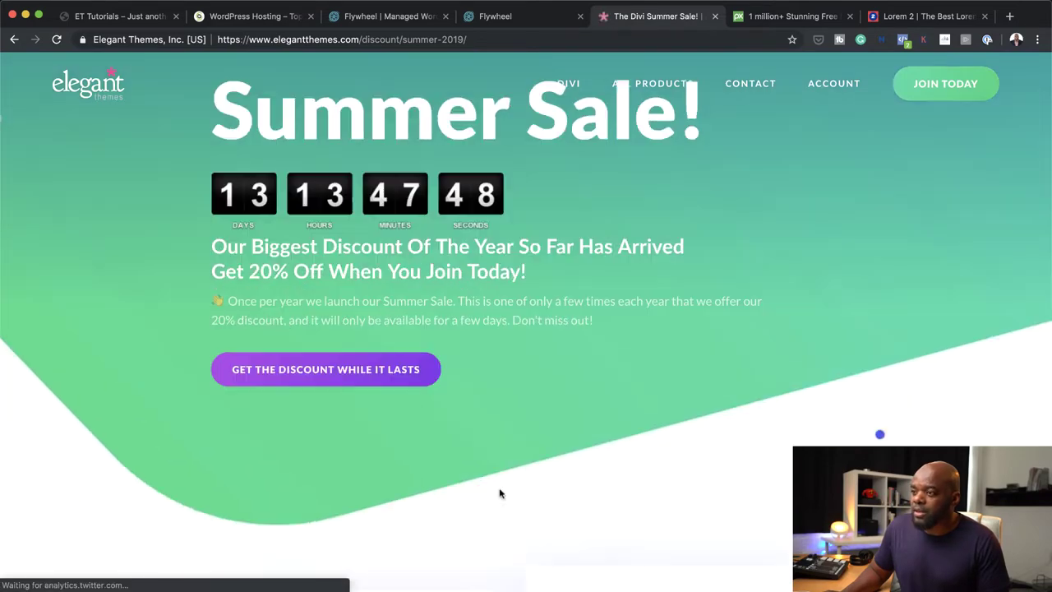
scroll(499, 493, down, 2)
scroll(481, 425, up, 4)
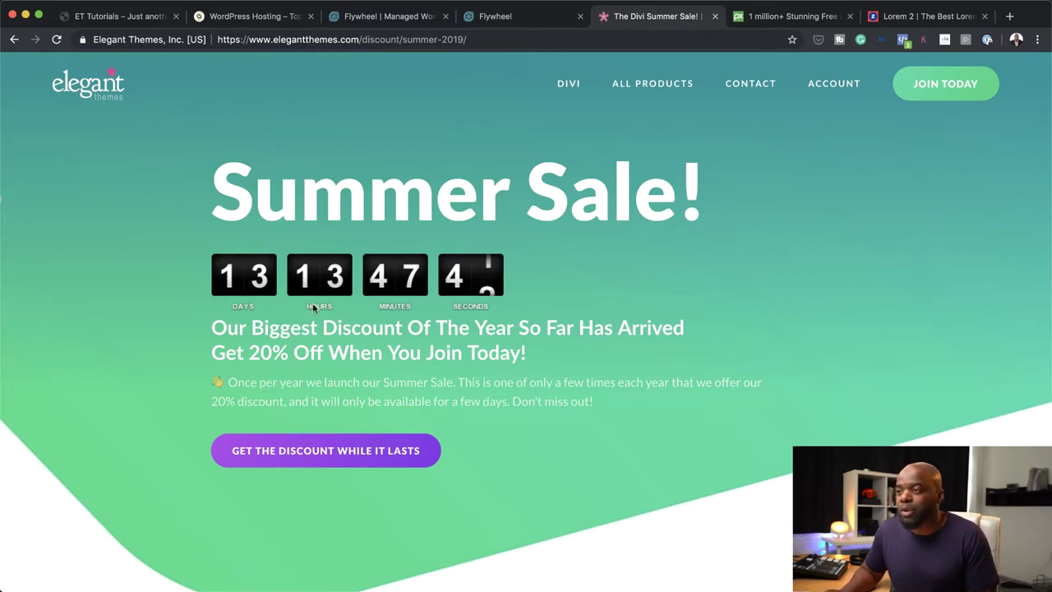
scroll(366, 470, down, 1)
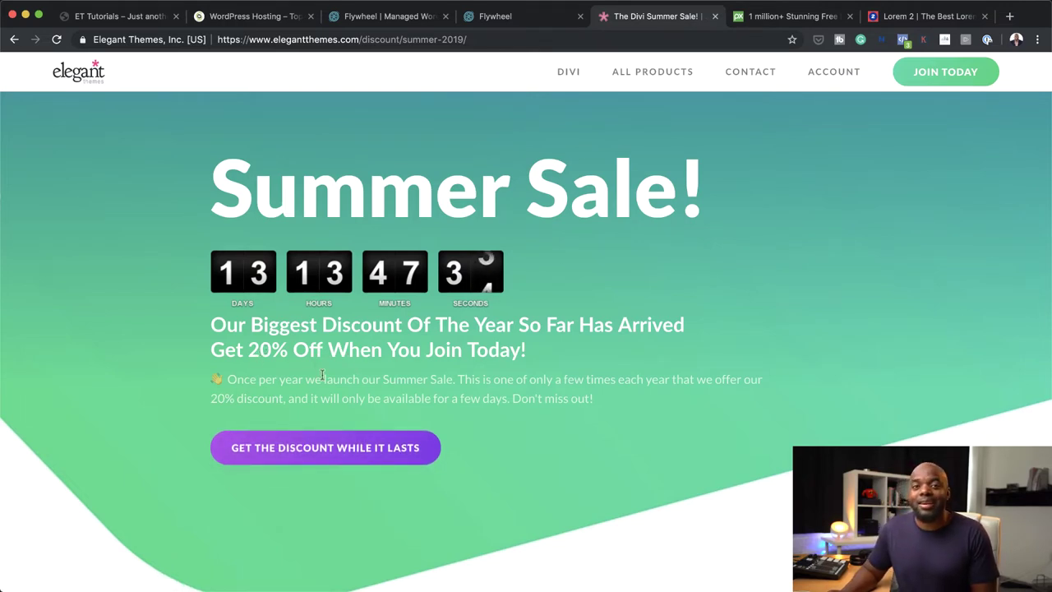
scroll(576, 442, down, 5)
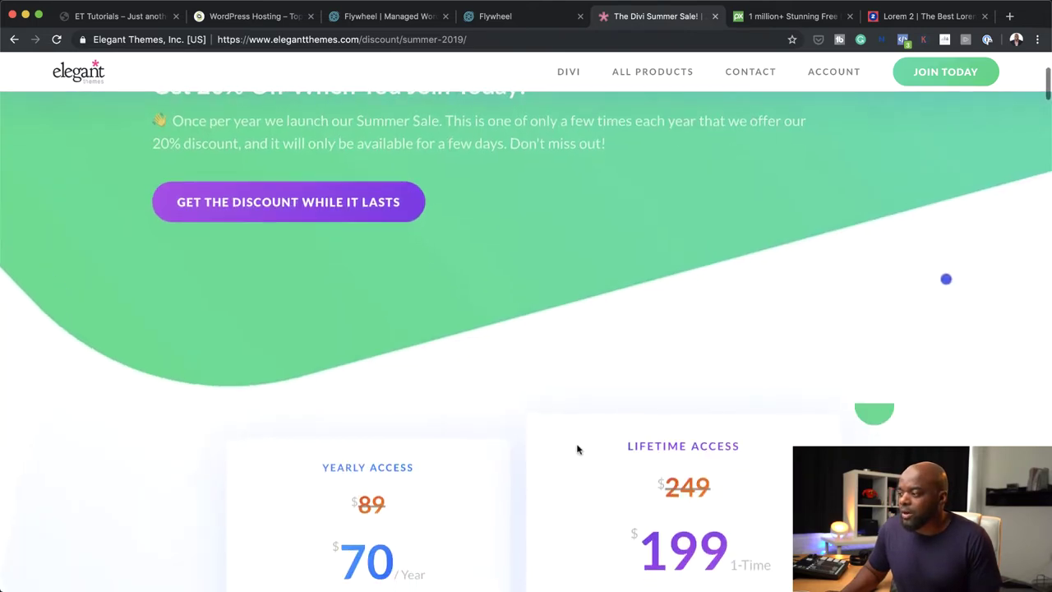
scroll(576, 448, down, 3)
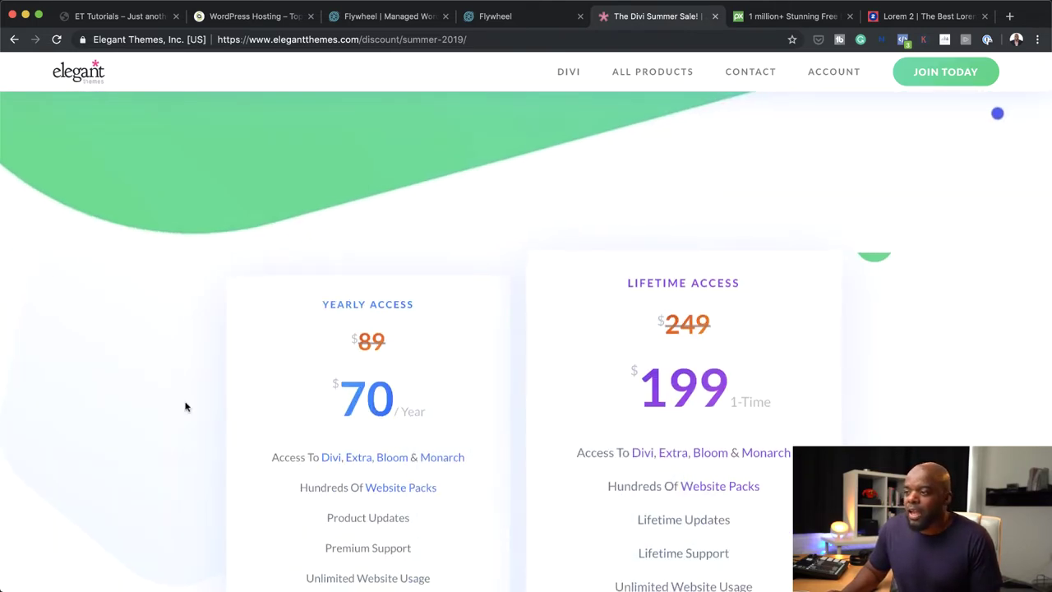
scroll(186, 406, down, 3)
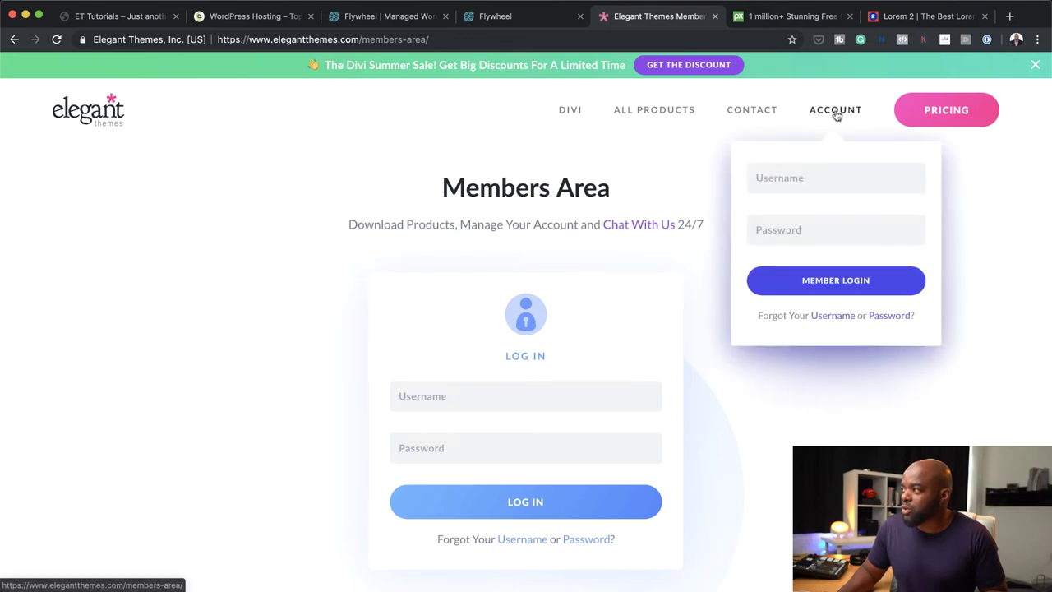
Log in to the Elegant Themes Members Area with the saved 1Password credentials.
click(430, 394)
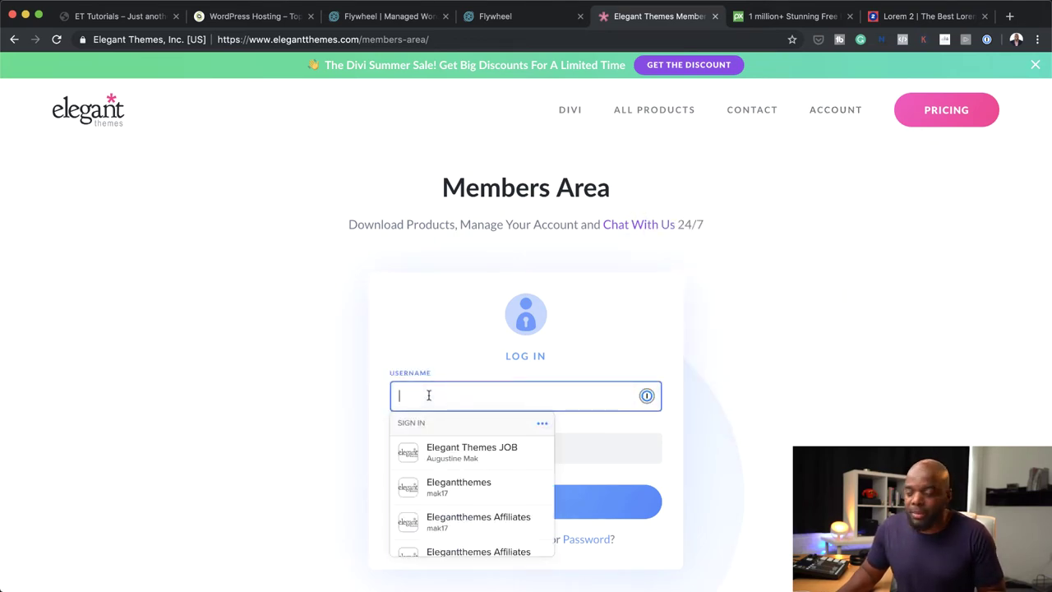
scroll(428, 396, down, 1)
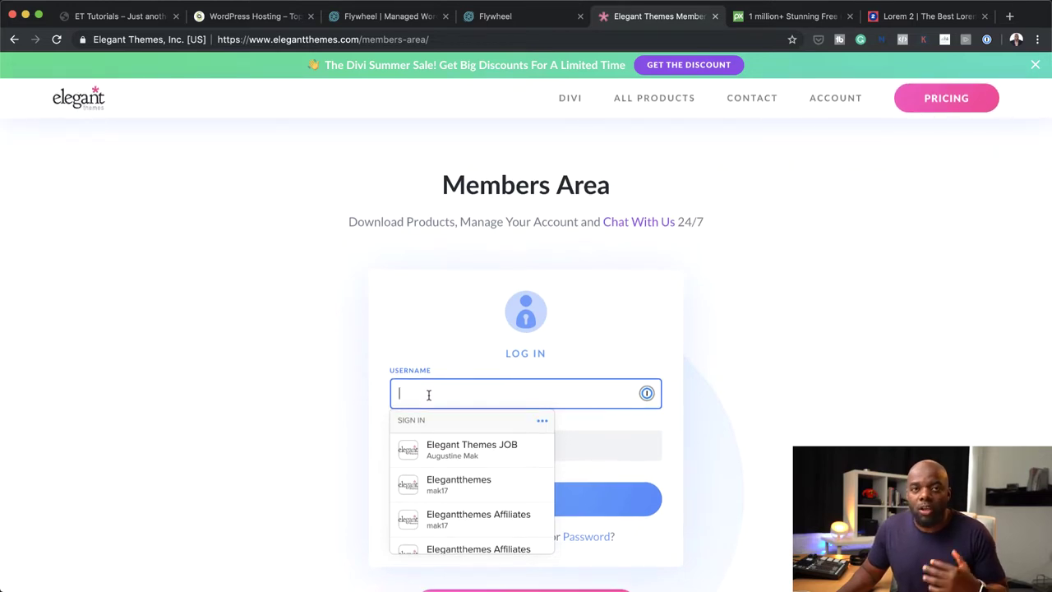
scroll(428, 397, down, 2)
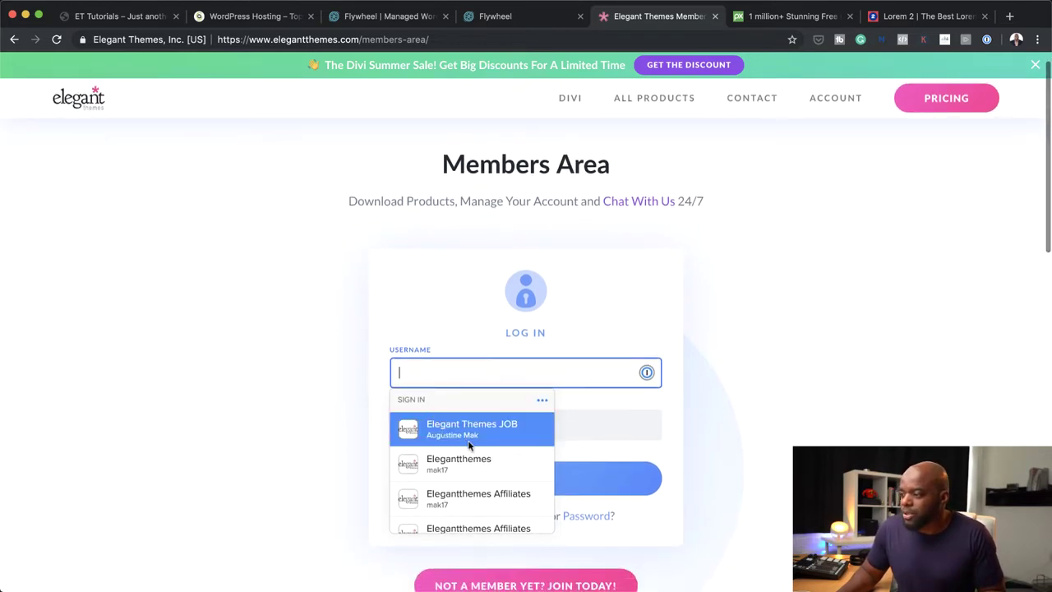
click(517, 467)
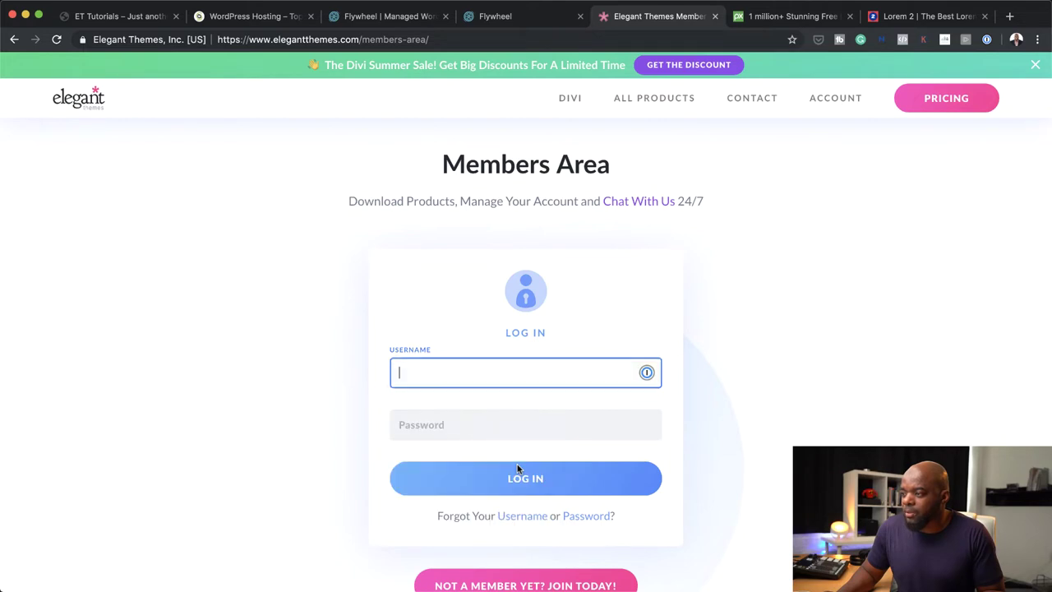
click(536, 479)
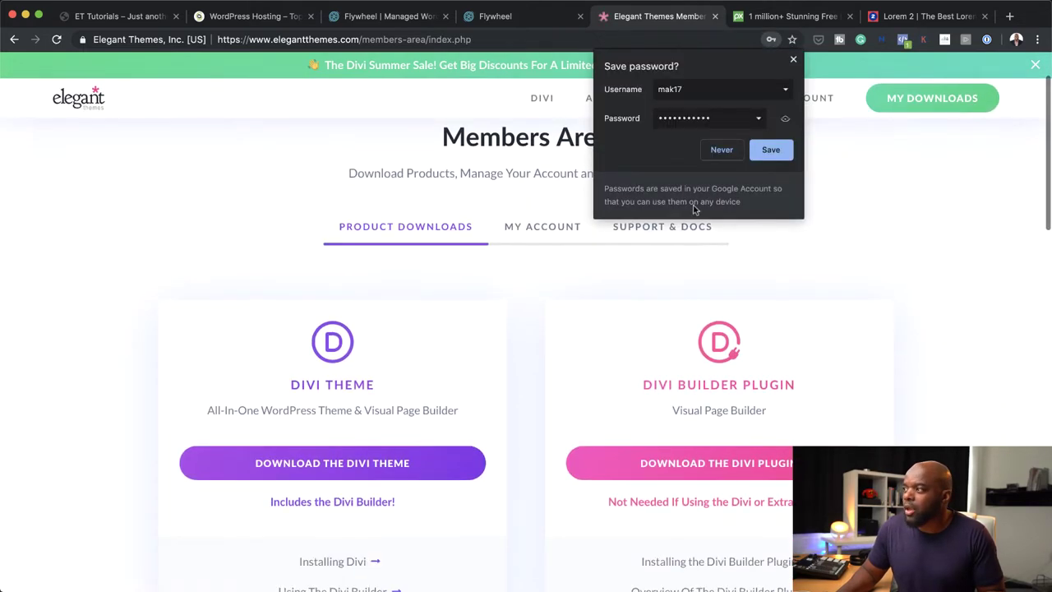
Save the login in the browser and download the Divi theme as Divi (10).zip.
click(770, 150)
scroll(543, 361, down, 2)
scroll(540, 375, down, 2)
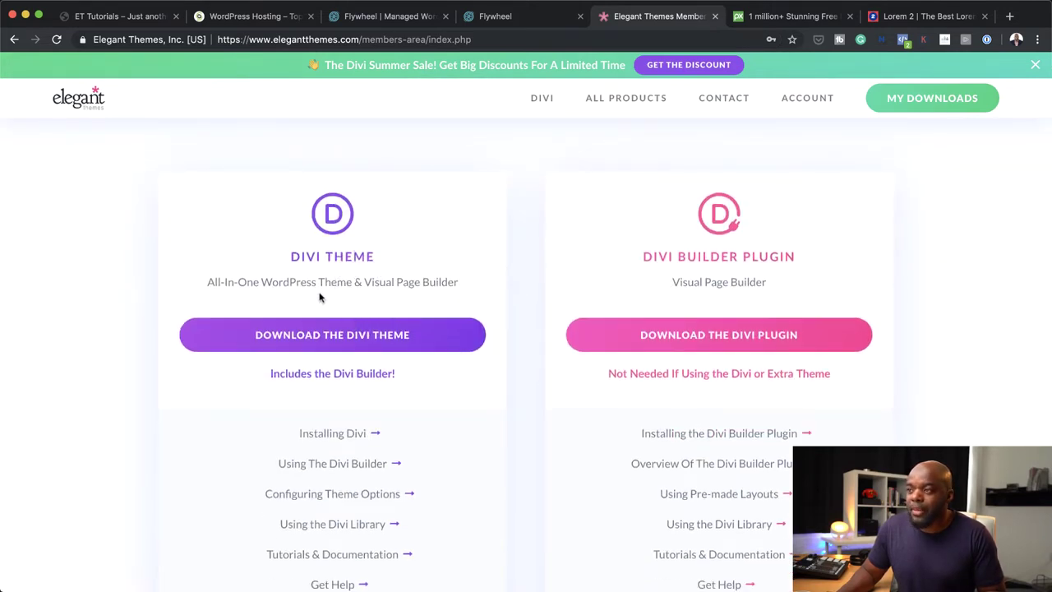
click(349, 339)
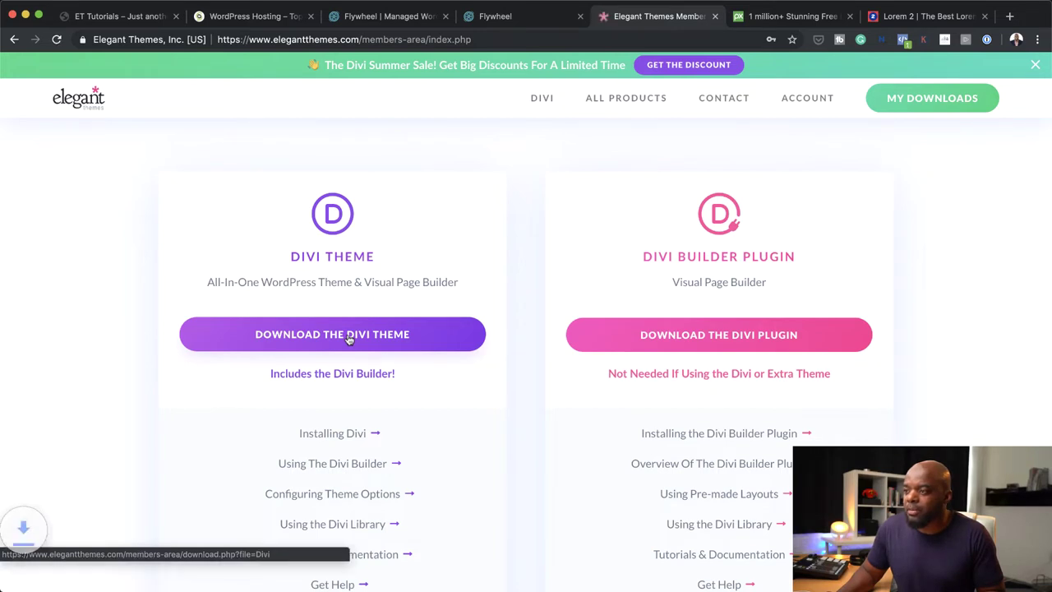
Download the Monarch plugin as monarch.zip and return to the account tabs.
scroll(483, 404, down, 1)
scroll(483, 405, down, 5)
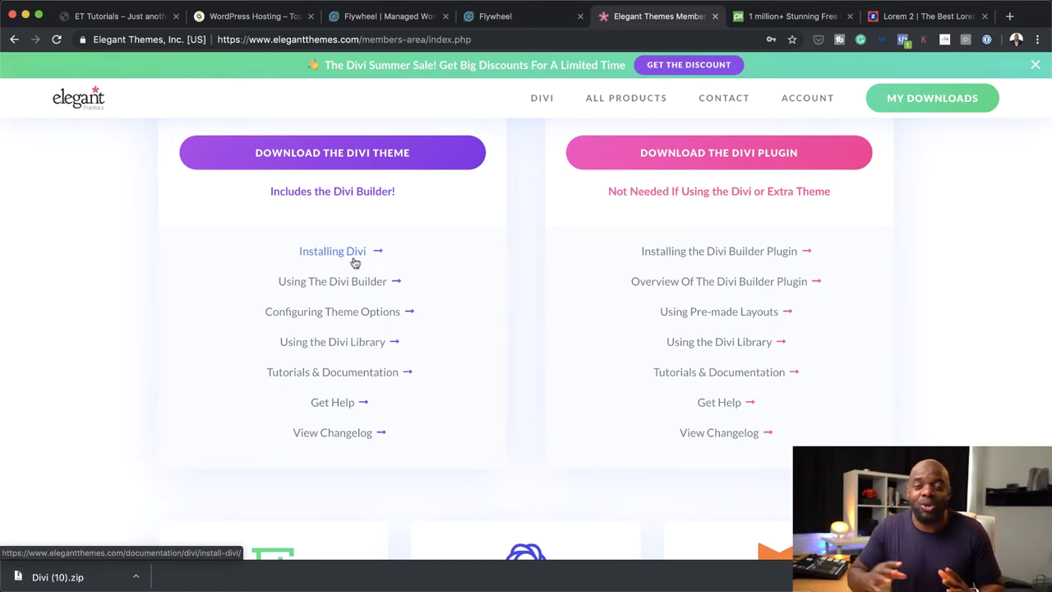
scroll(434, 356, down, 3)
scroll(434, 357, down, 3)
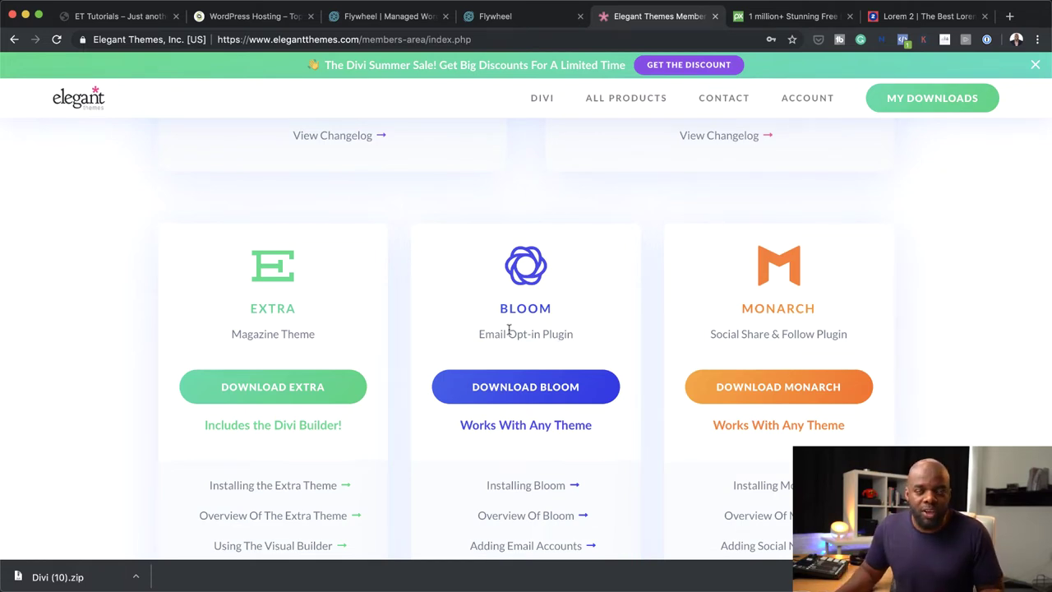
scroll(857, 373, down, 1)
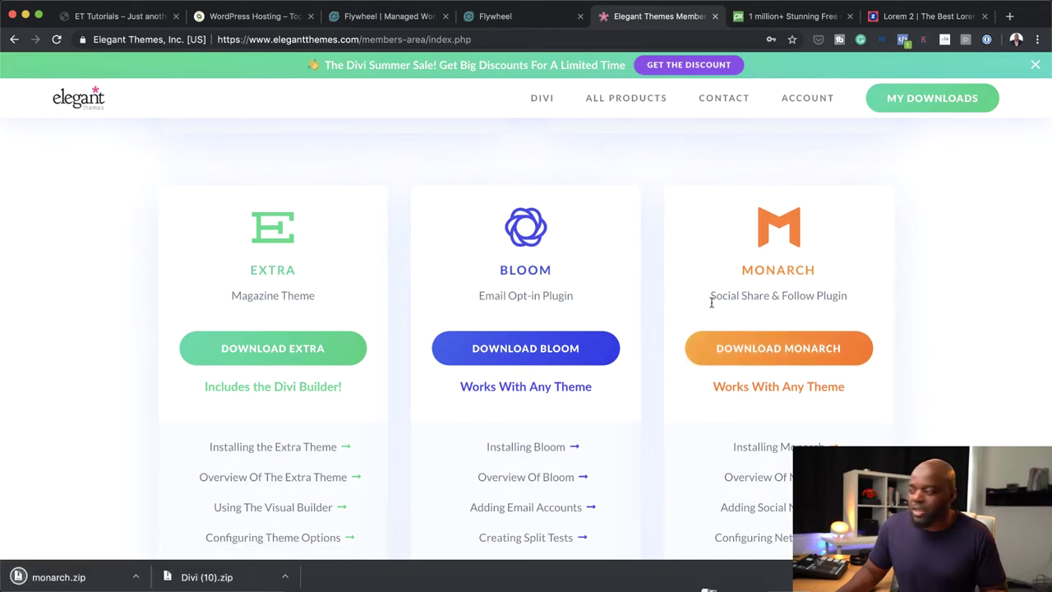
scroll(712, 306, down, 1)
scroll(573, 362, up, 3)
scroll(573, 361, up, 7)
scroll(573, 361, down, 3)
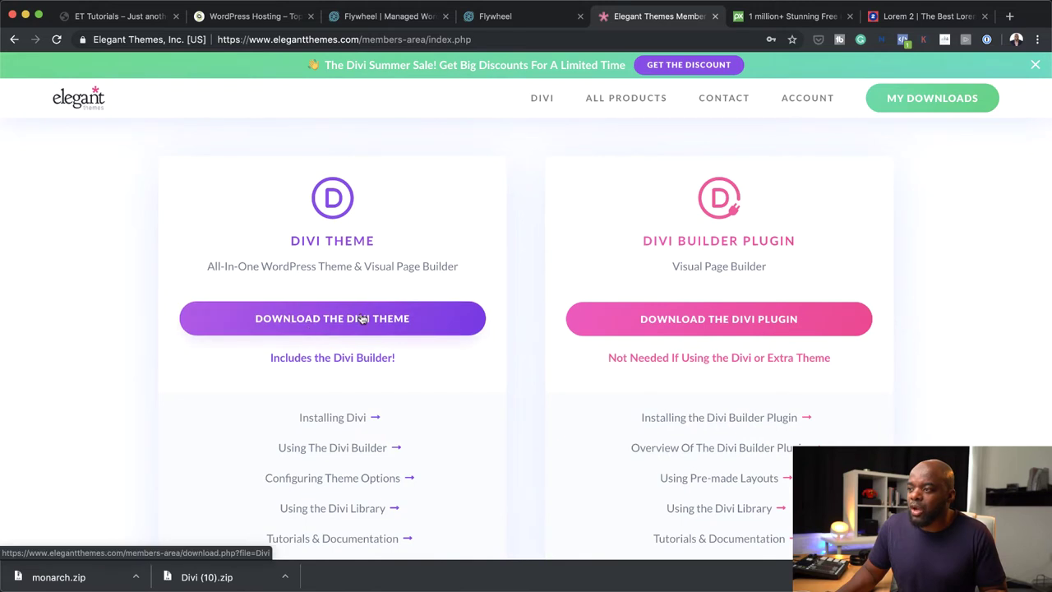
scroll(548, 310, up, 5)
click(547, 306)
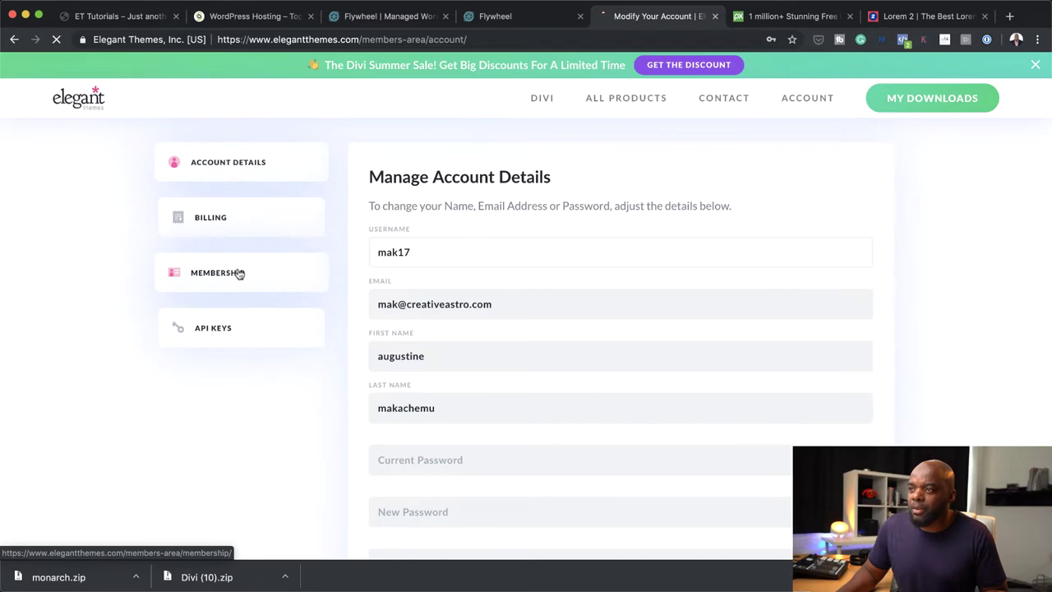
Copy the Elegant Themes account API key and return to the ET Tutorials WordPress site.
scroll(318, 345, down, 3)
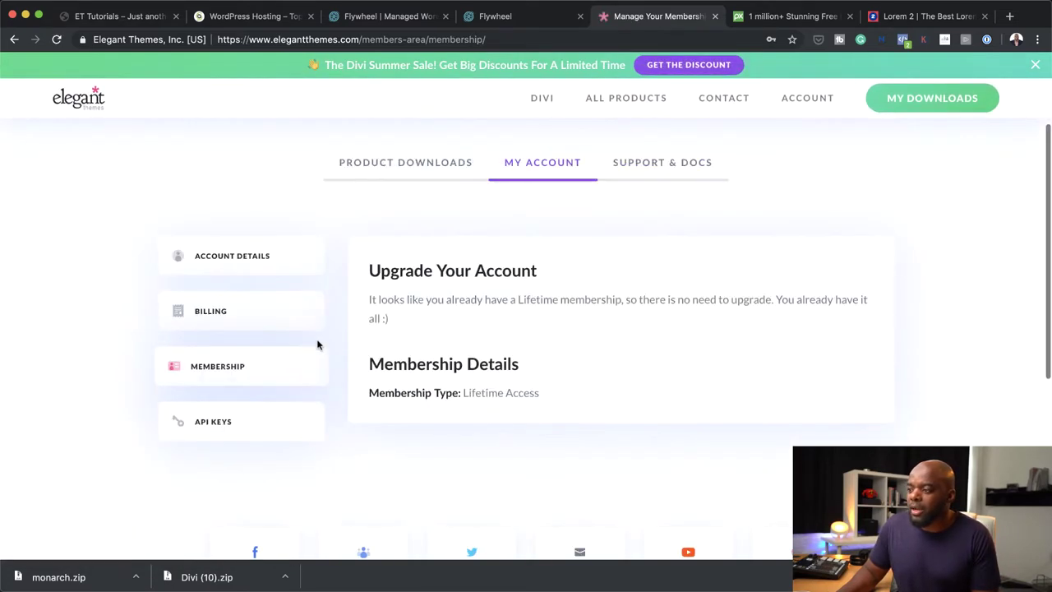
scroll(439, 324, down, 1)
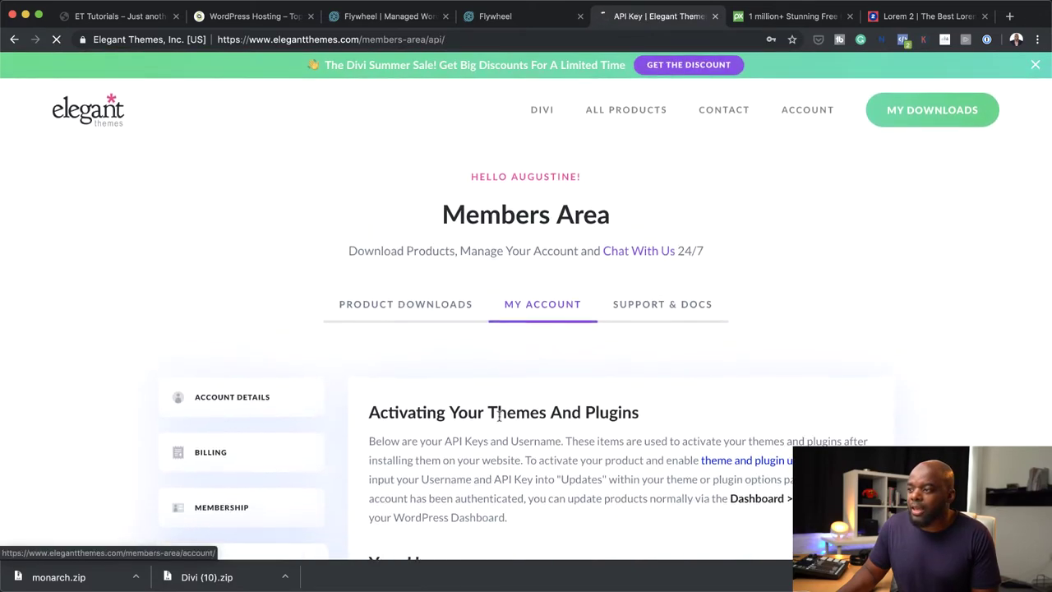
scroll(500, 419, down, 2)
scroll(501, 421, down, 10)
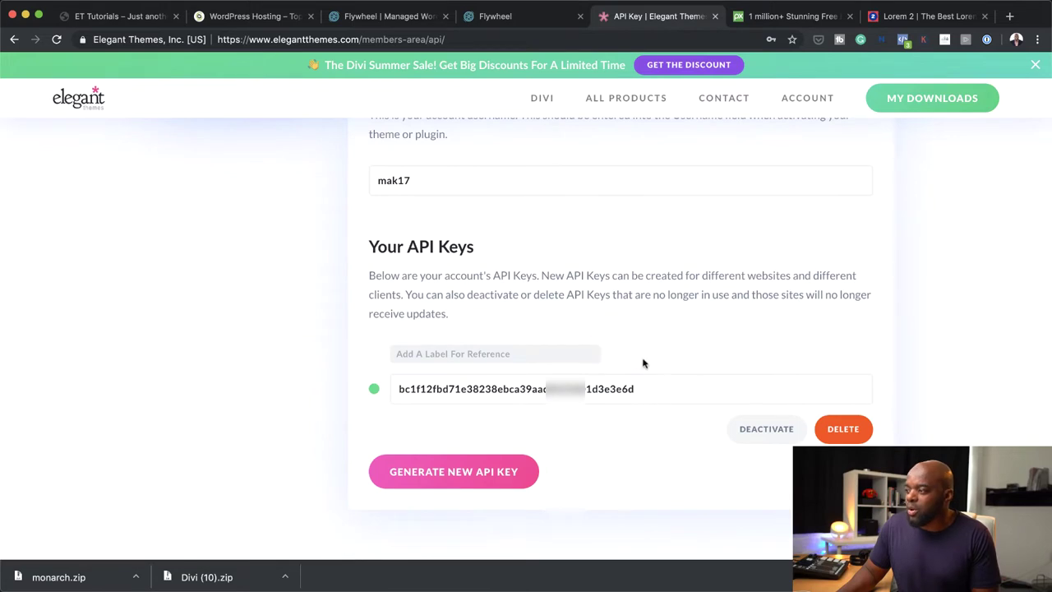
click(645, 391)
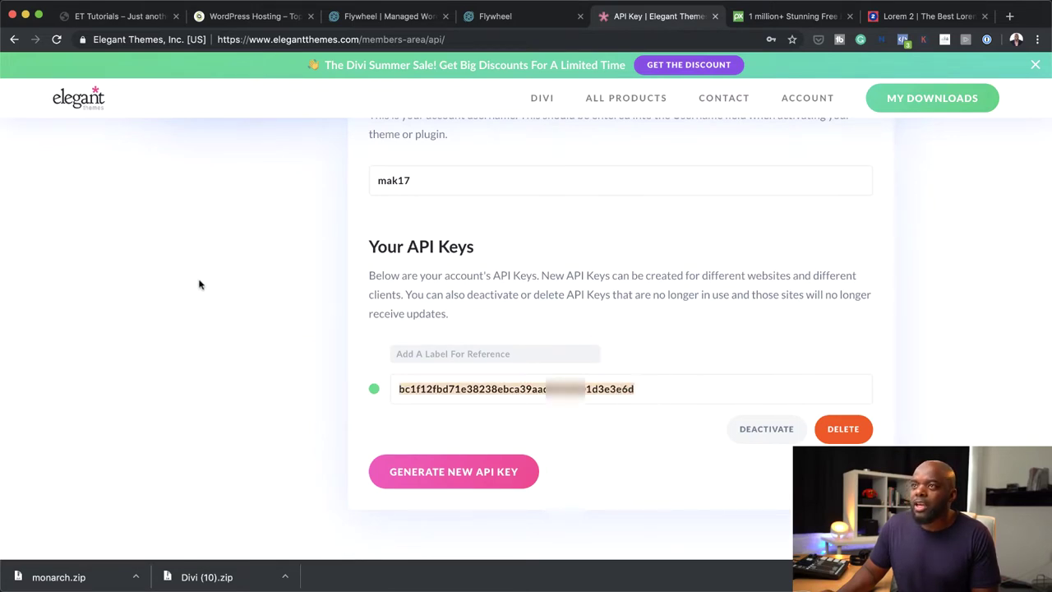
click(137, 18)
From the Dashboard, go to Appearance > Themes > Add New > Upload Theme.
mouse_move(71, 64)
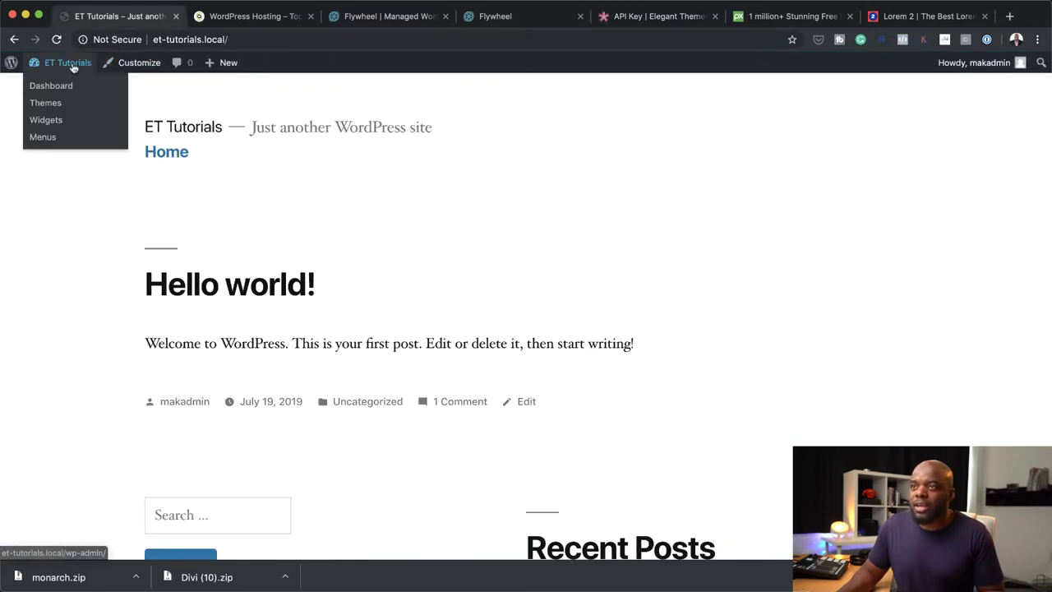
click(57, 91)
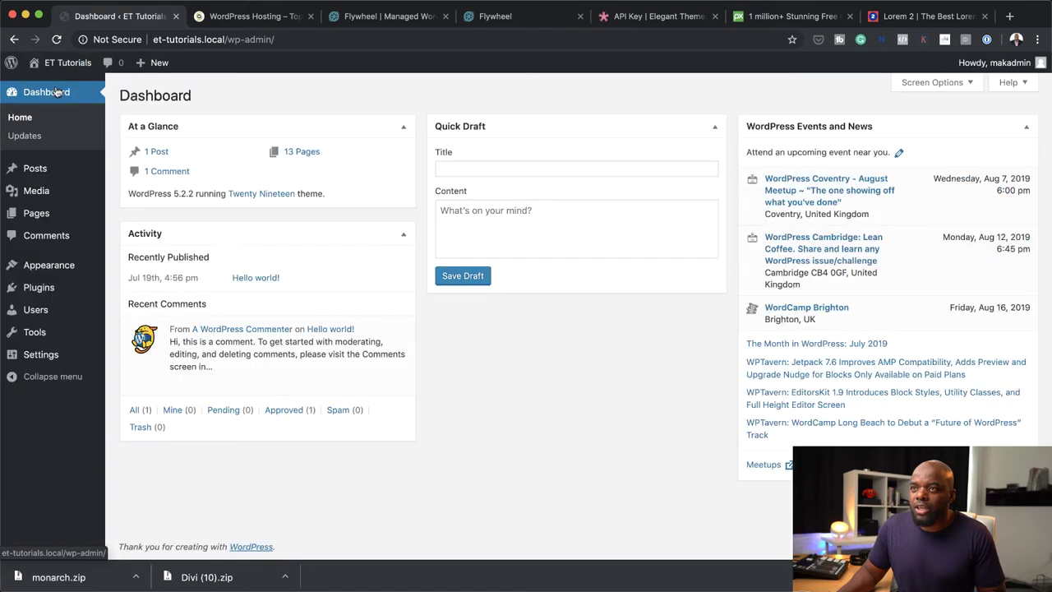
mouse_move(67, 267)
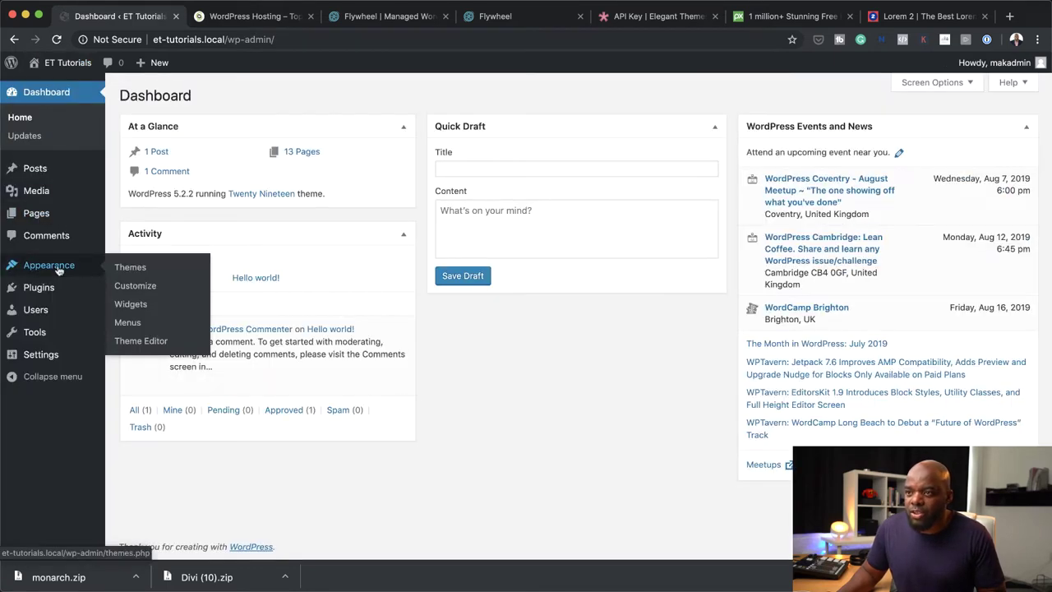
click(130, 267)
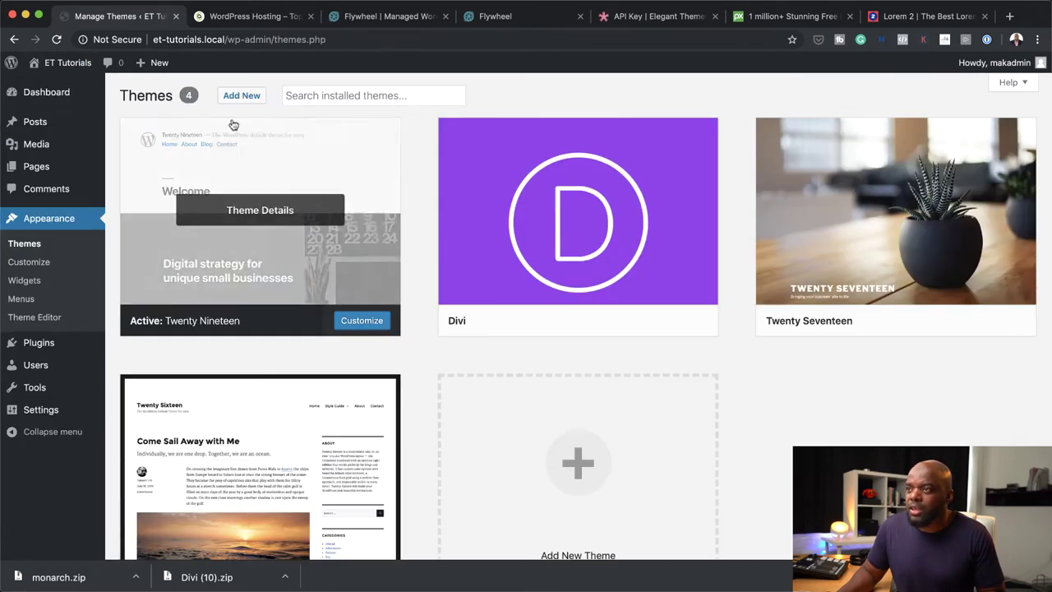
click(245, 96)
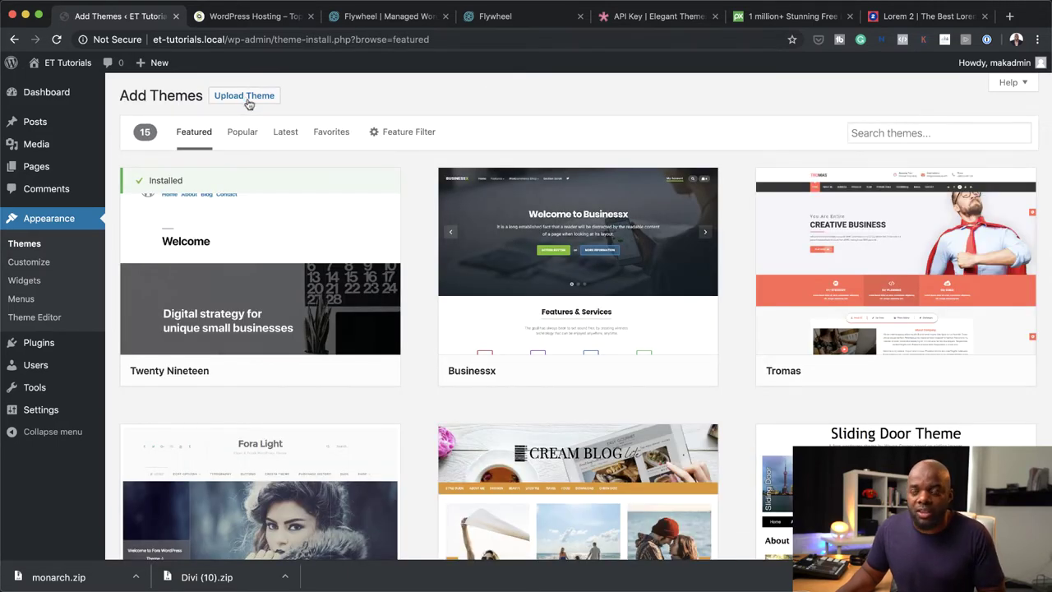
click(237, 99)
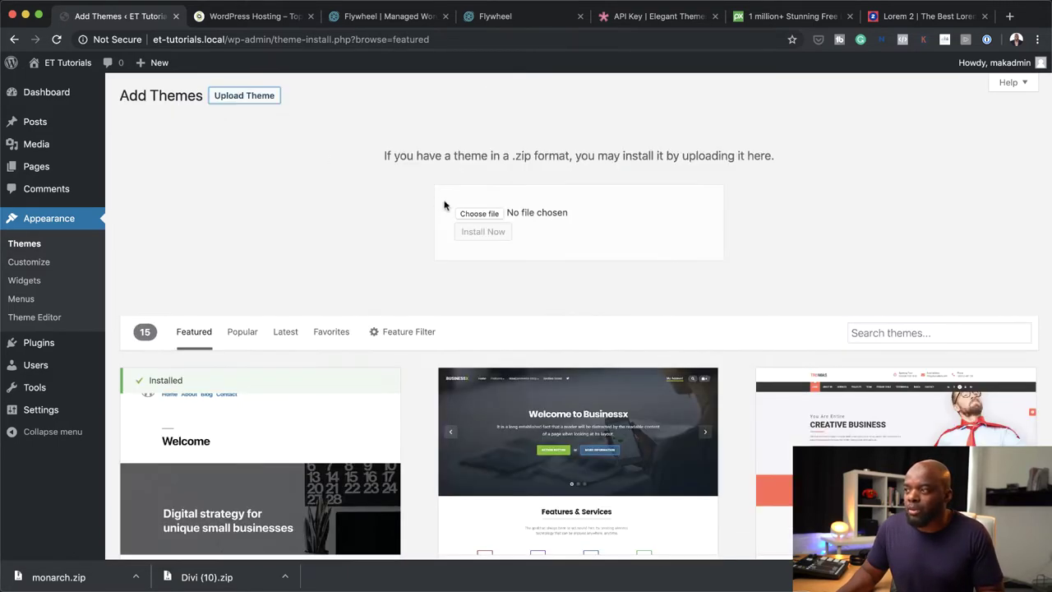
Upload and install Divi (10).zip from Downloads, which fails because the Divi folder exists.
click(466, 217)
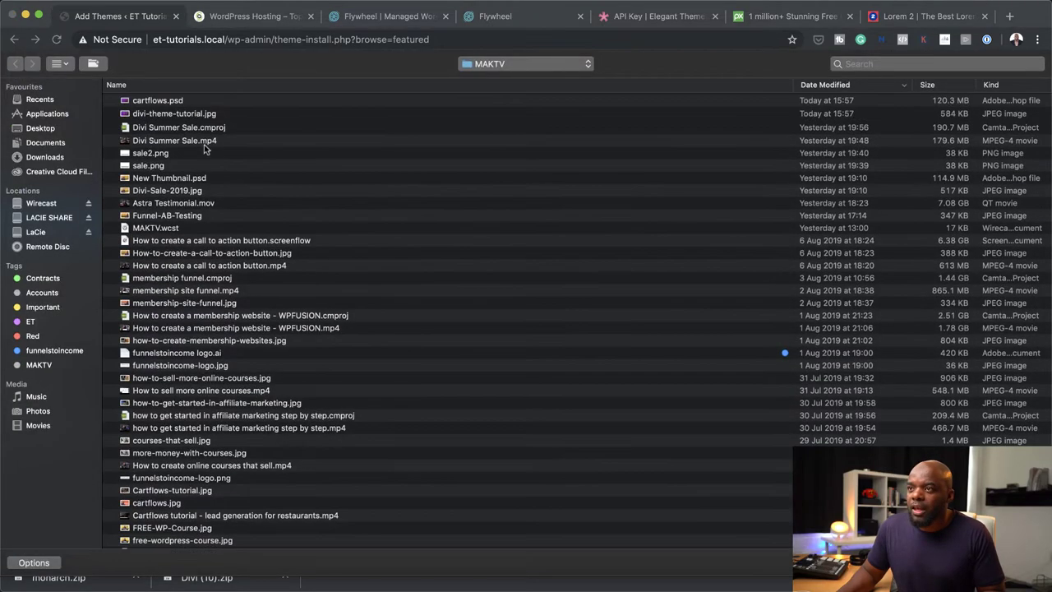
click(54, 157)
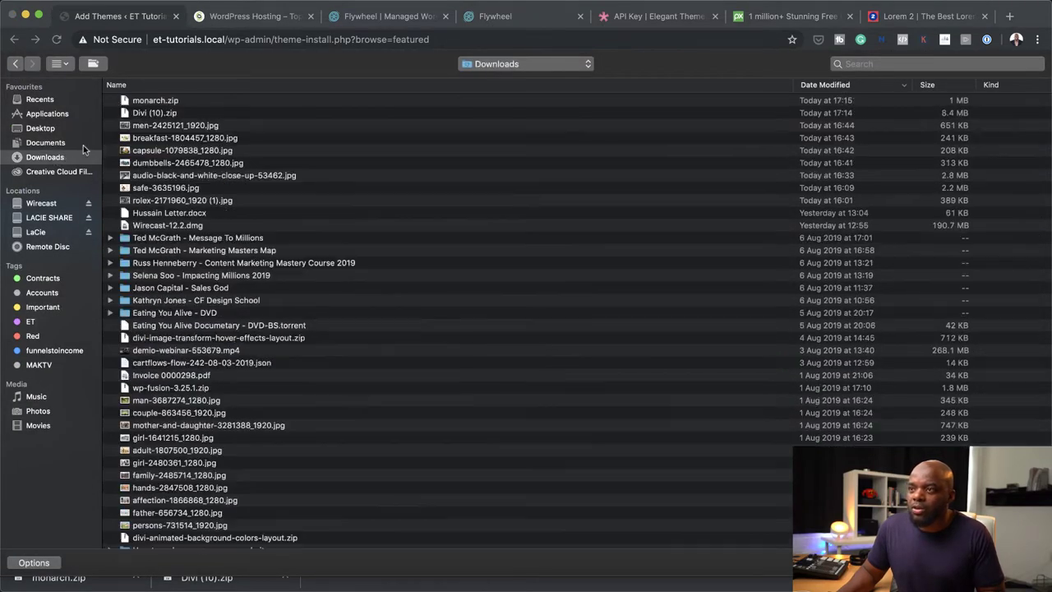
double_click(177, 114)
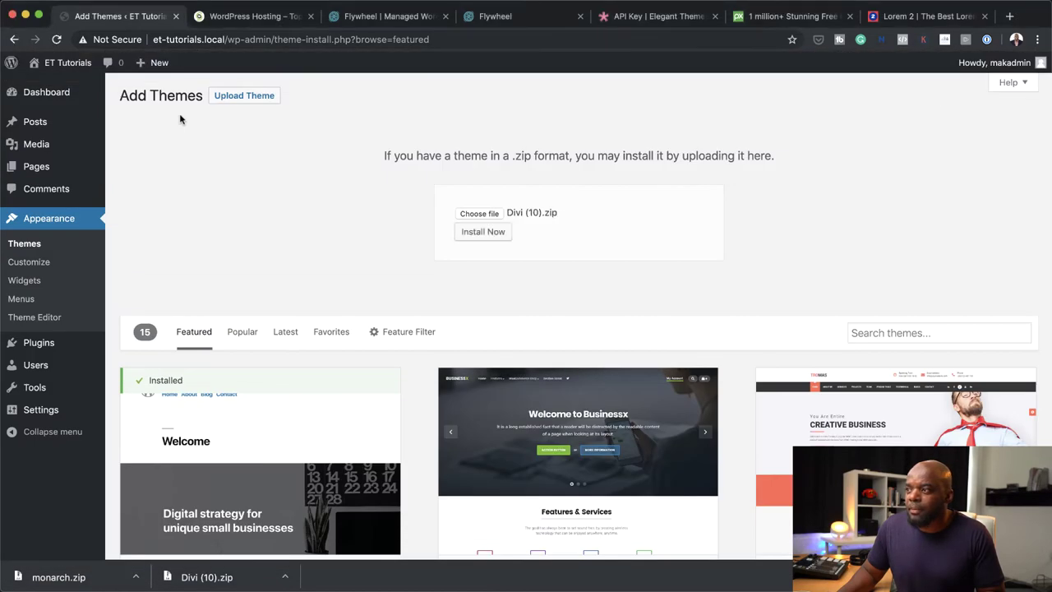
click(499, 234)
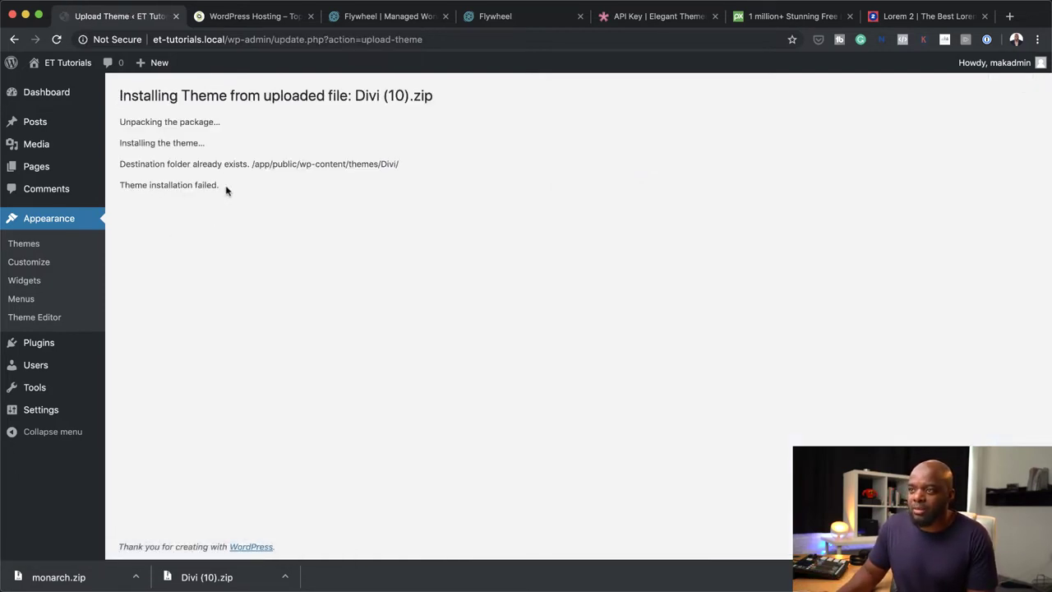
Activate the Divi theme in place of Twenty Nineteen and open Divi's Theme Options.
click(42, 243)
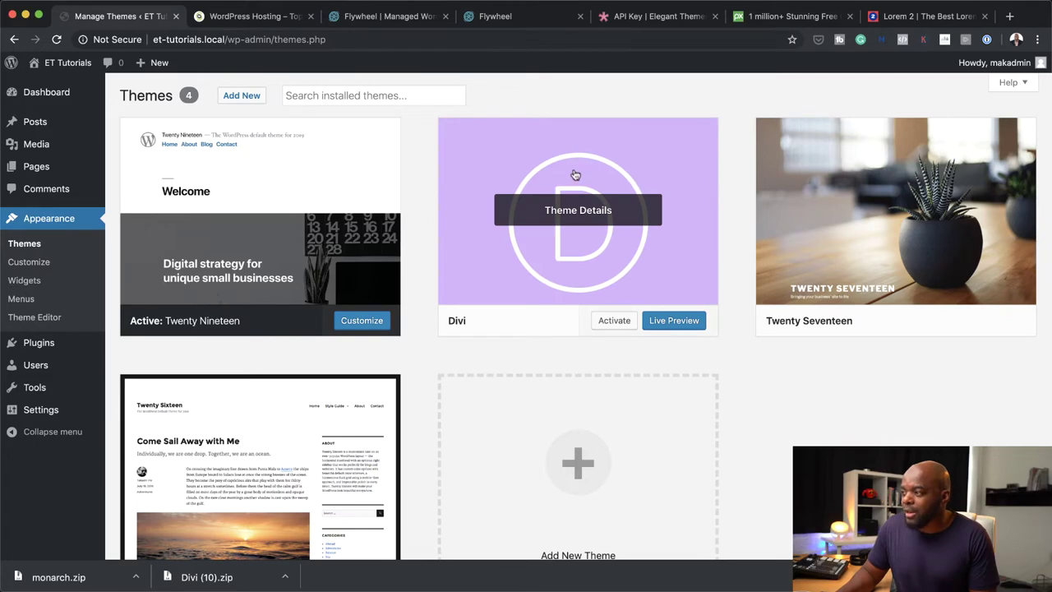
click(622, 321)
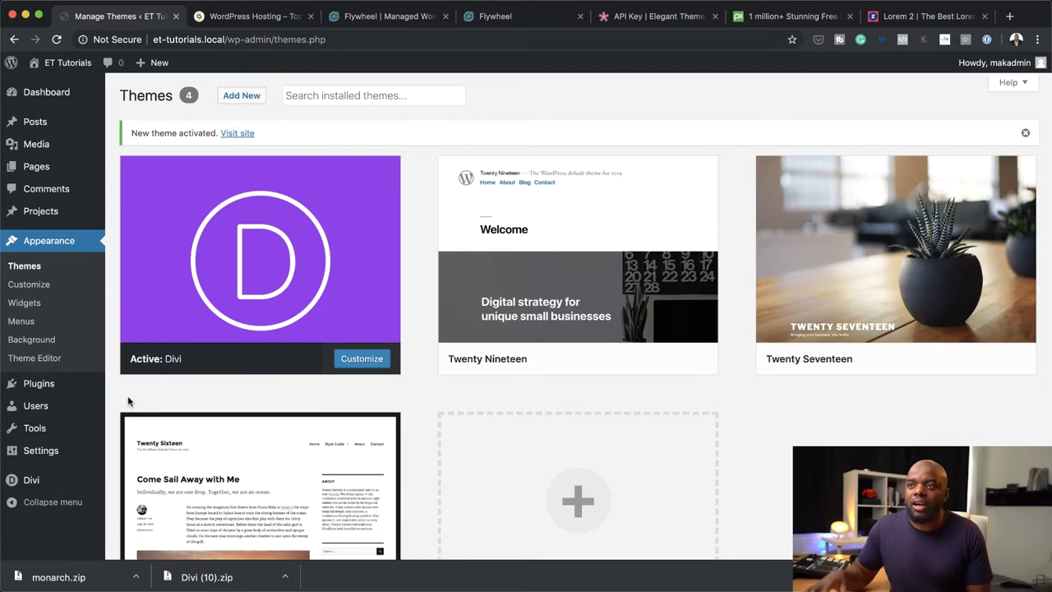
mouse_move(53, 97)
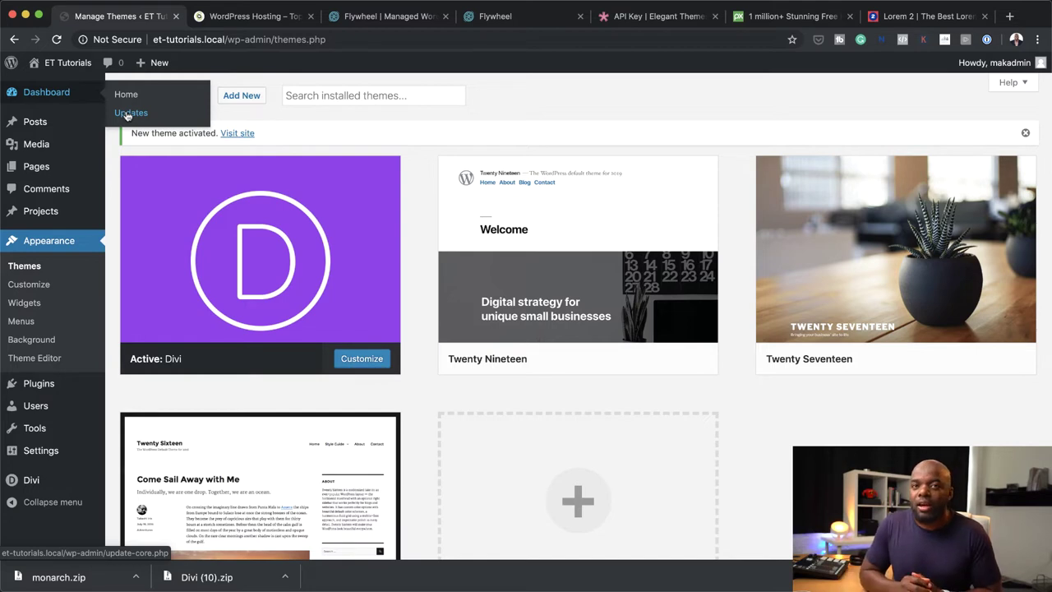
mouse_move(35, 487)
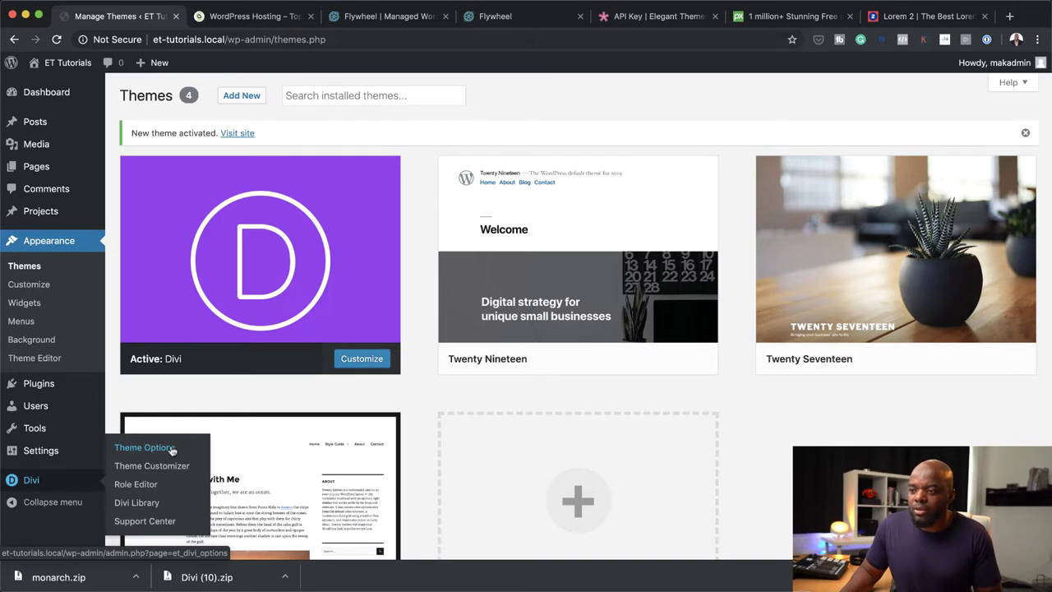
click(144, 448)
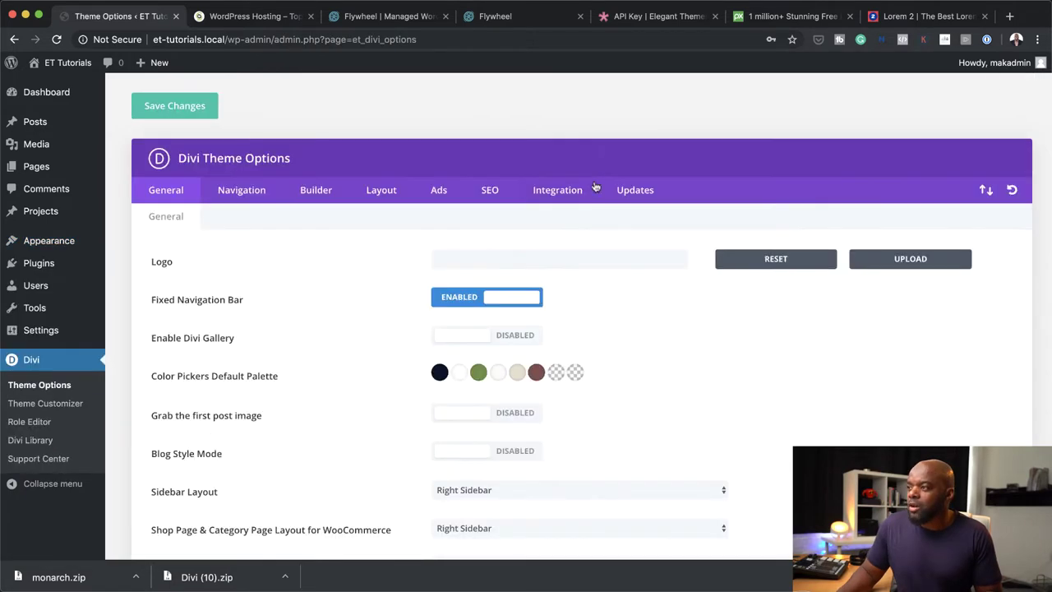
Check the username and API key under Divi's Updates tab, then return to the Themes page.
click(640, 194)
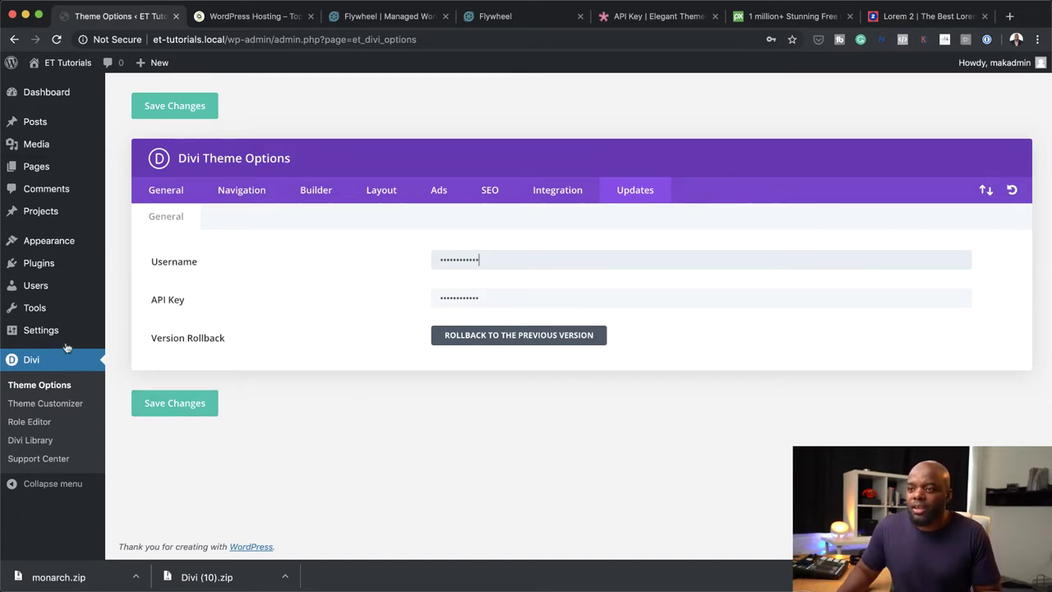
mouse_move(70, 241)
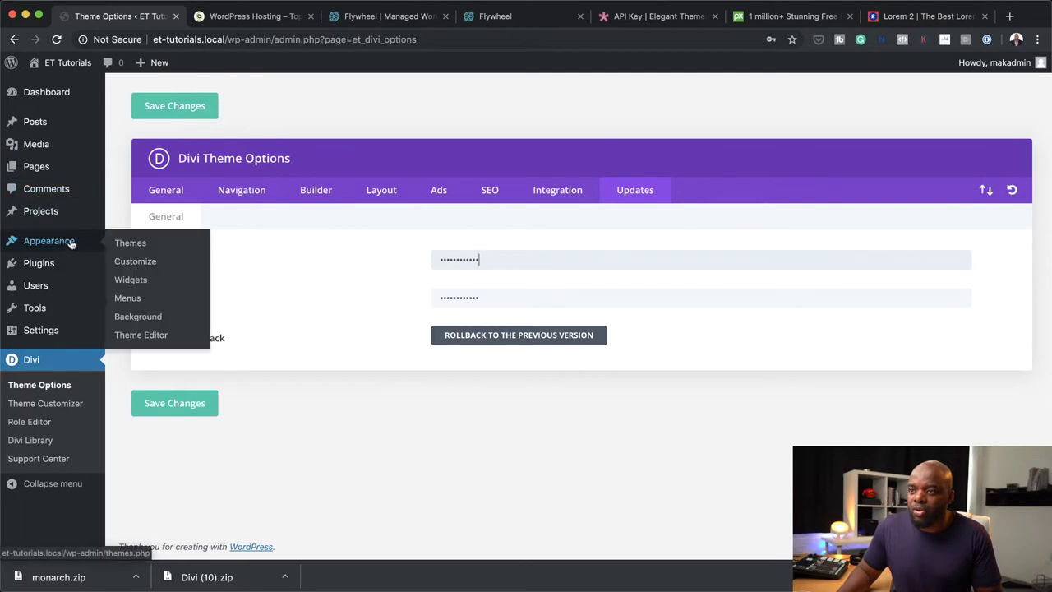
click(130, 244)
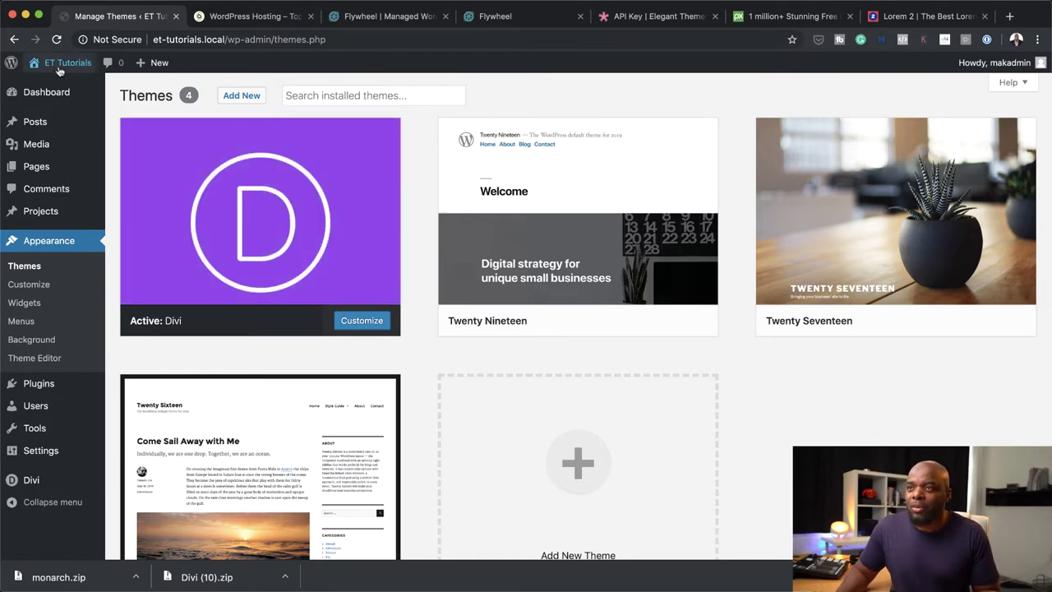
Go to the admin Dashboard showing WordPress 5.2.2 with the Divi theme.
mouse_move(58, 64)
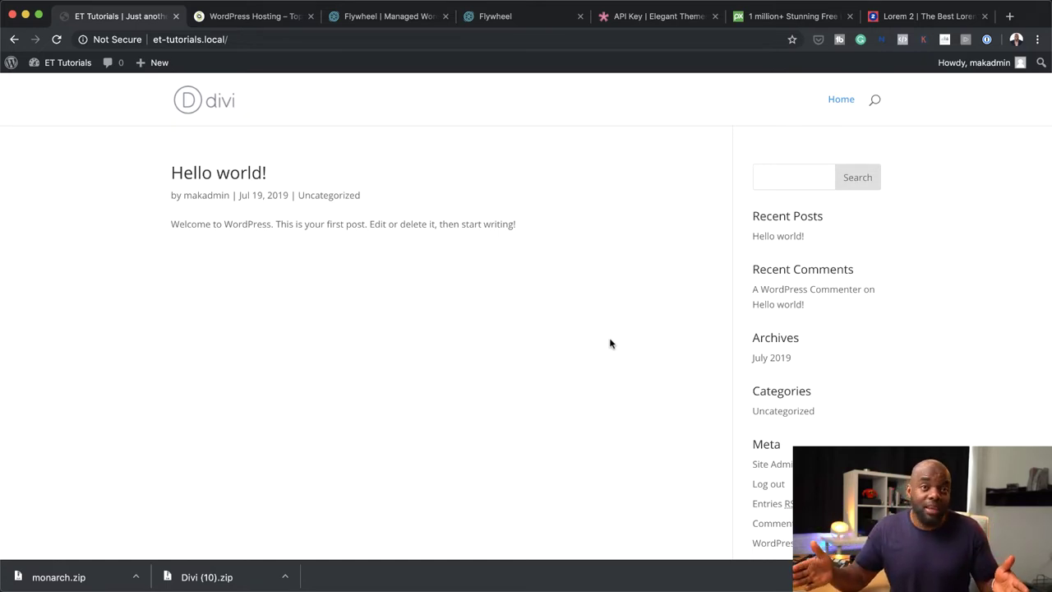
mouse_move(78, 63)
click(66, 87)
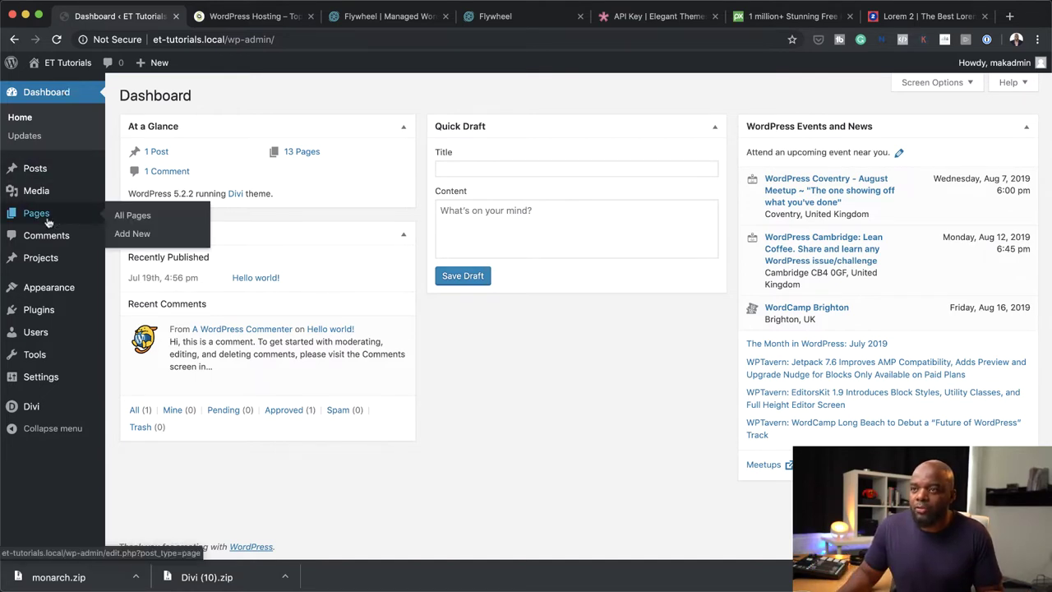
Open Media > Add New and dismiss Chrome's downloads bar.
mouse_move(74, 203)
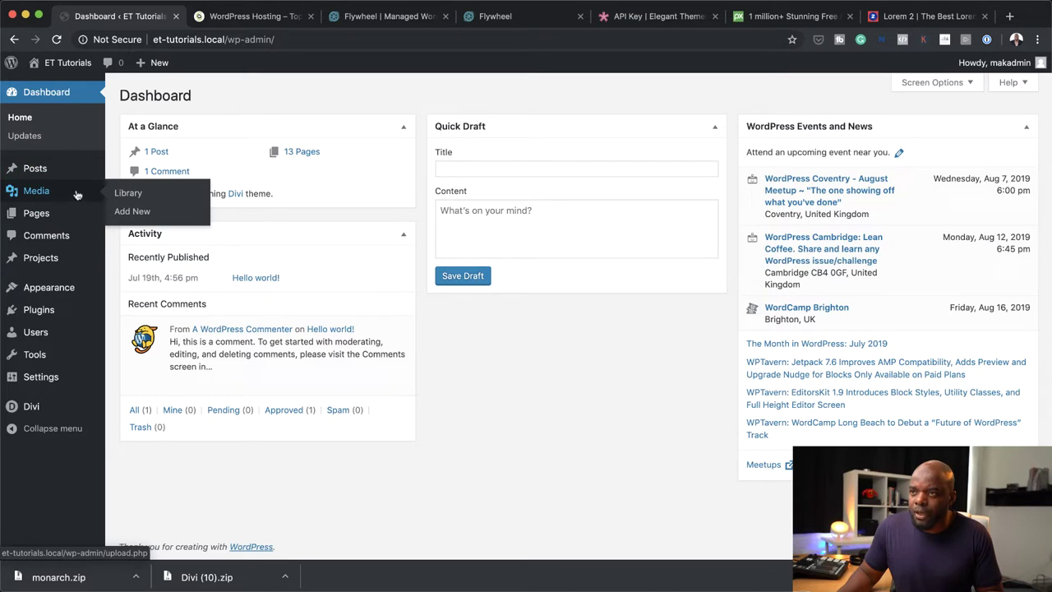
click(130, 210)
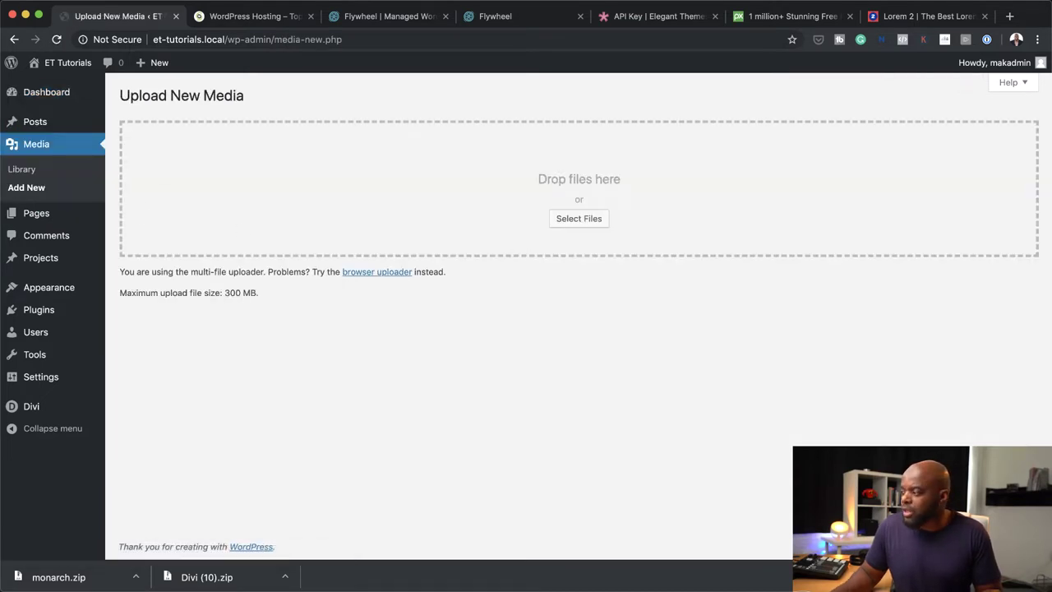
click(1040, 577)
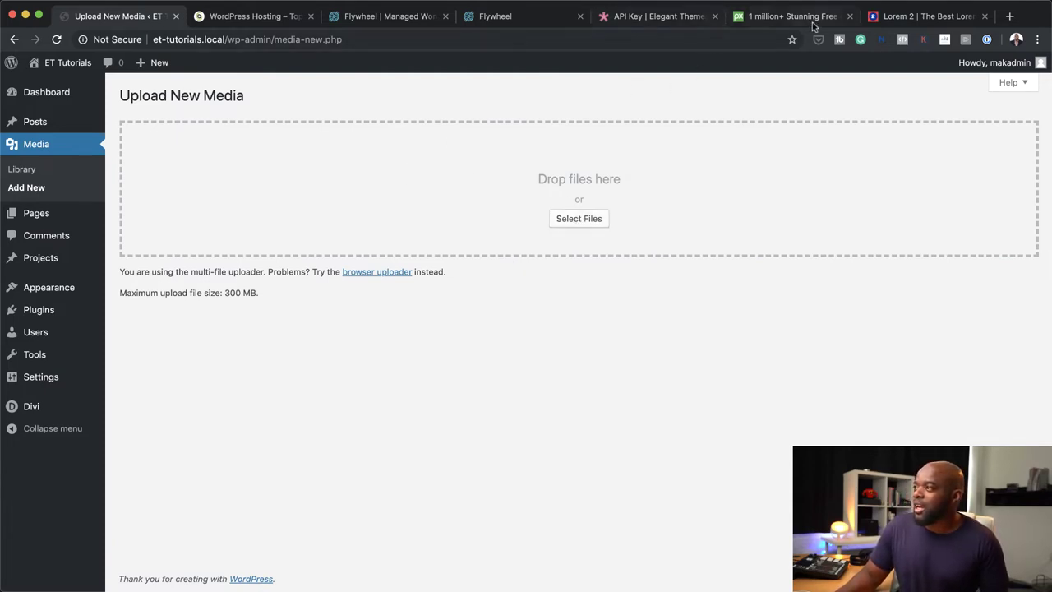
Search Pixabay for 'food' images and browse the results.
click(775, 16)
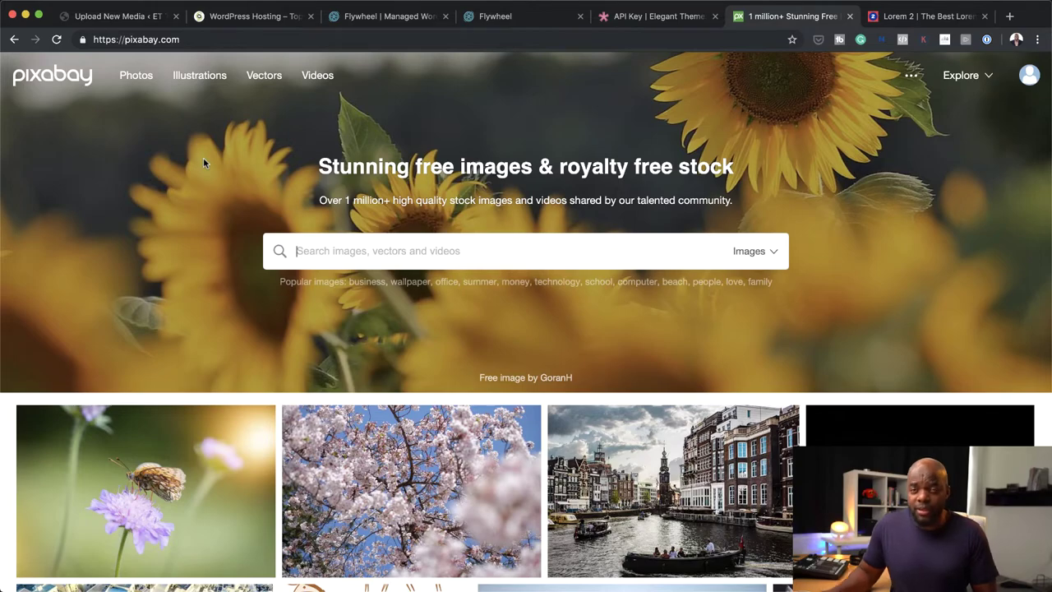
scroll(523, 503, down, 10)
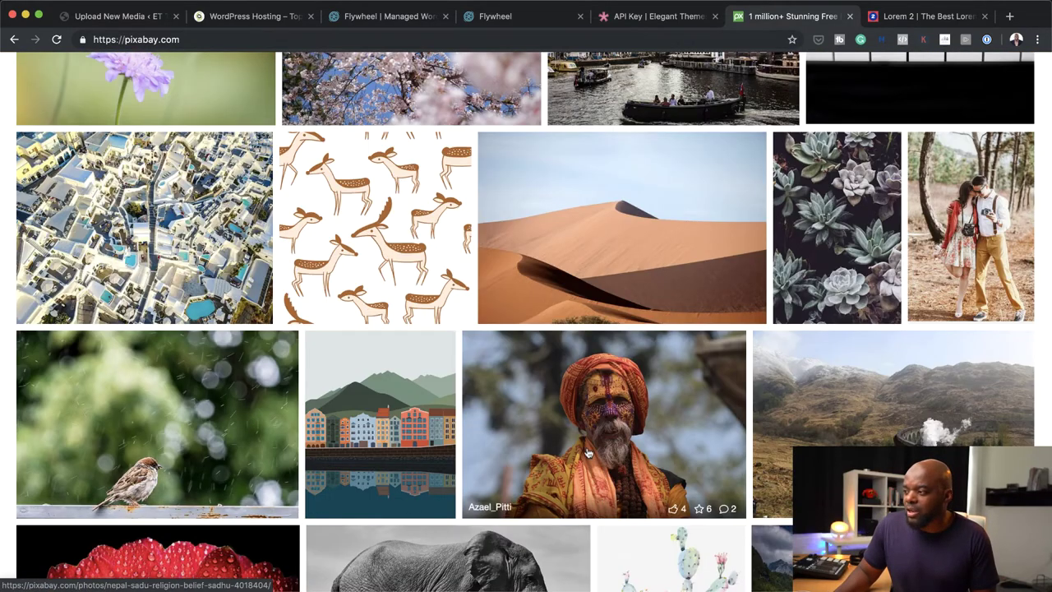
scroll(587, 453, down, 4)
scroll(588, 453, down, 10)
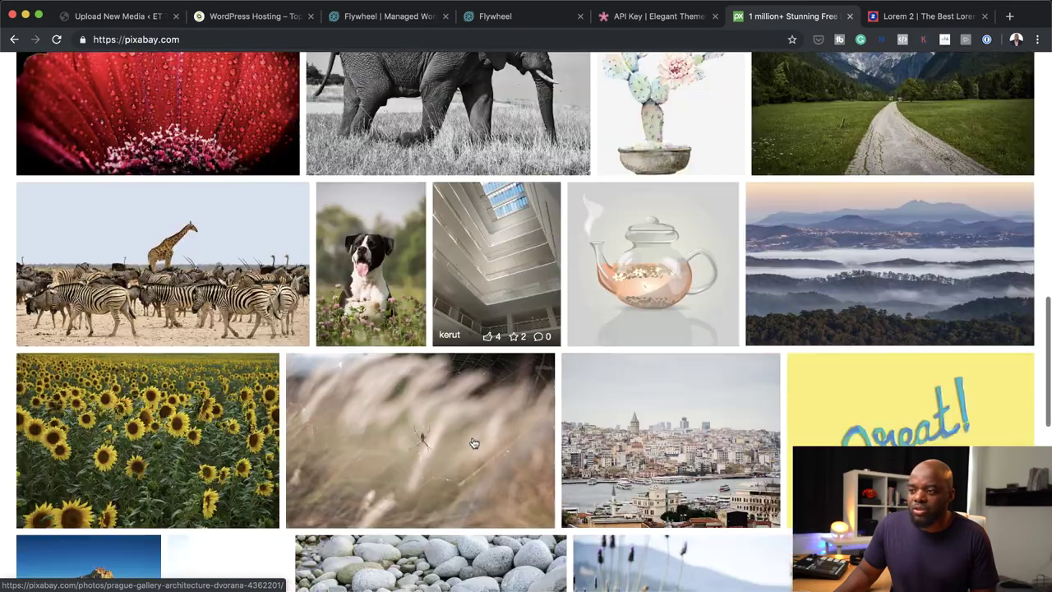
scroll(473, 443, up, 20)
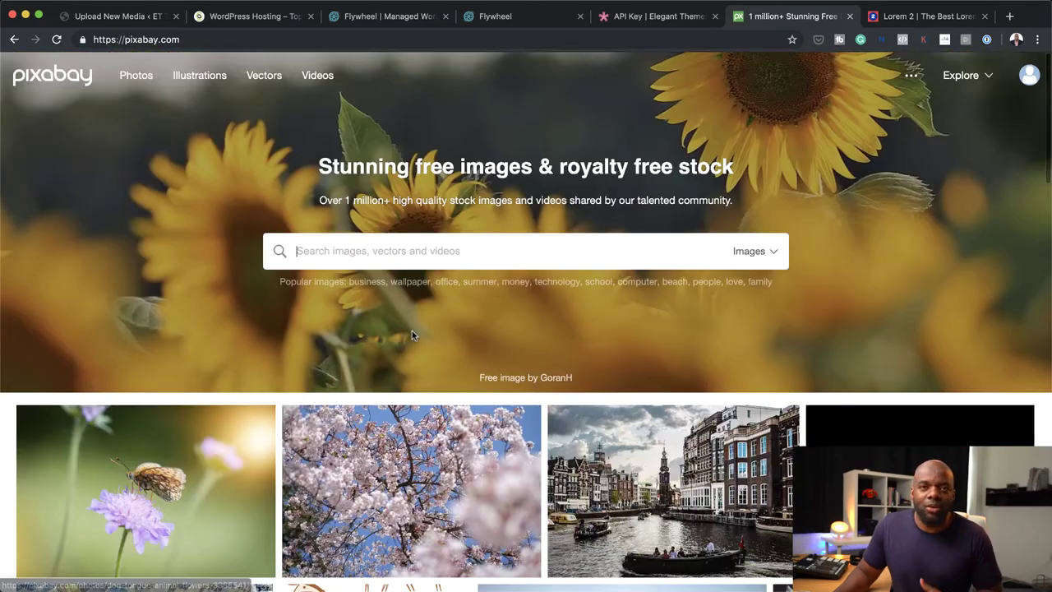
click(402, 250)
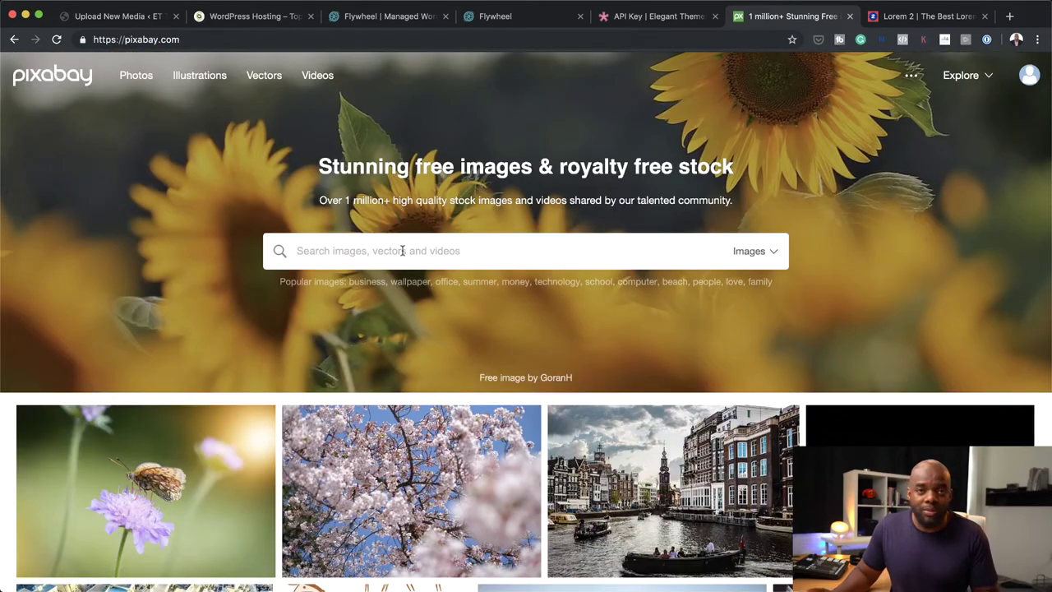
text(food)
key(Return)
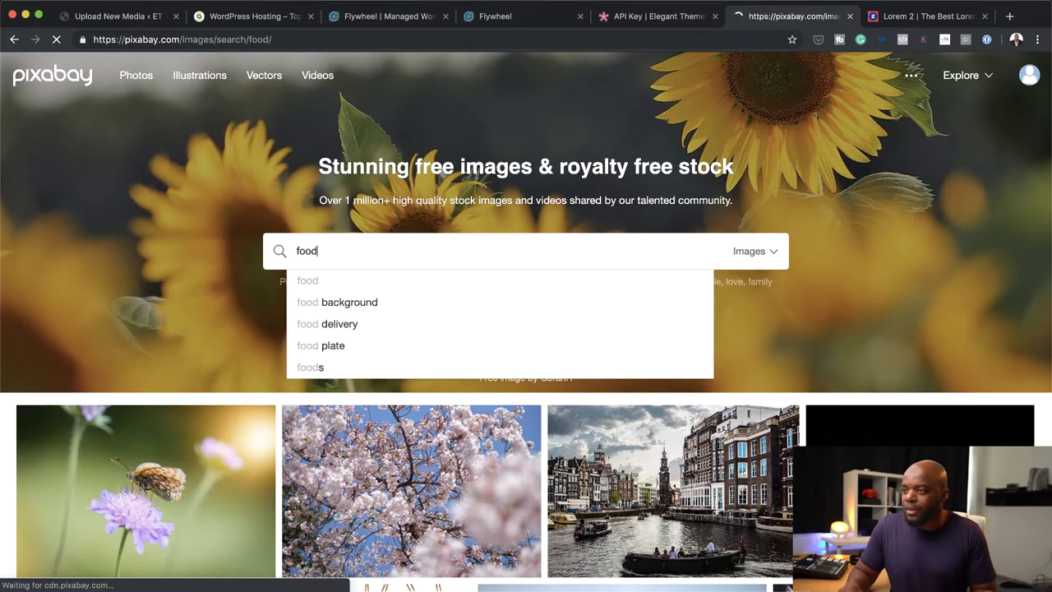
scroll(593, 396, down, 1)
scroll(594, 396, down, 3)
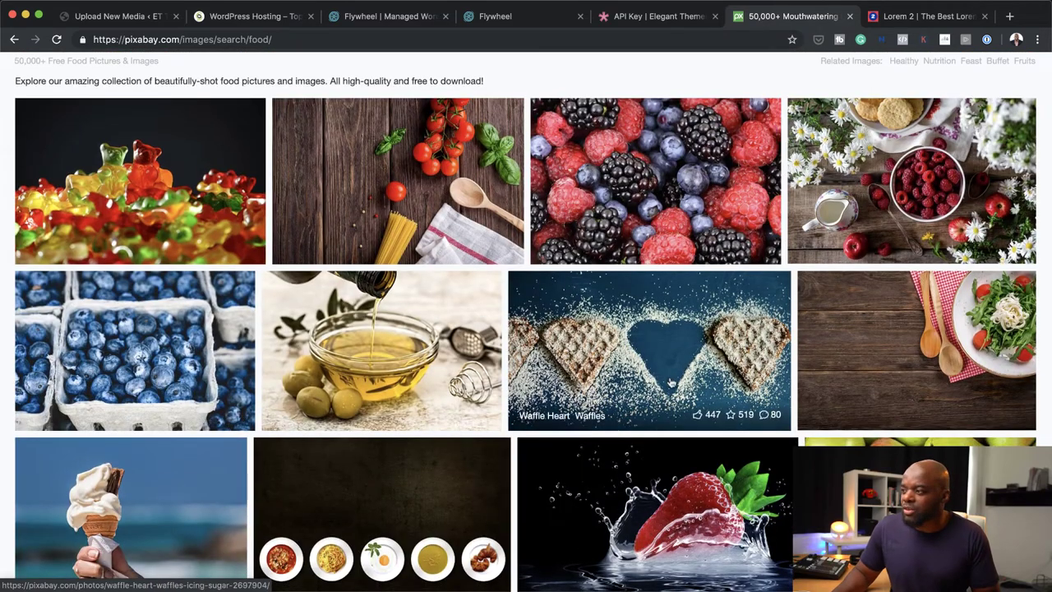
scroll(353, 378, down, 4)
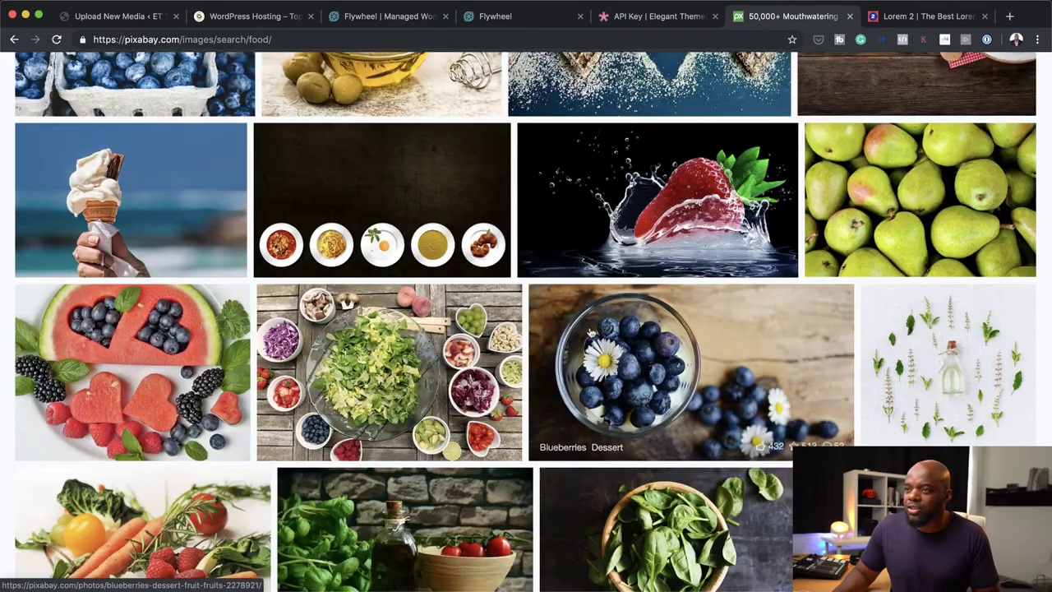
scroll(690, 370, down, 1)
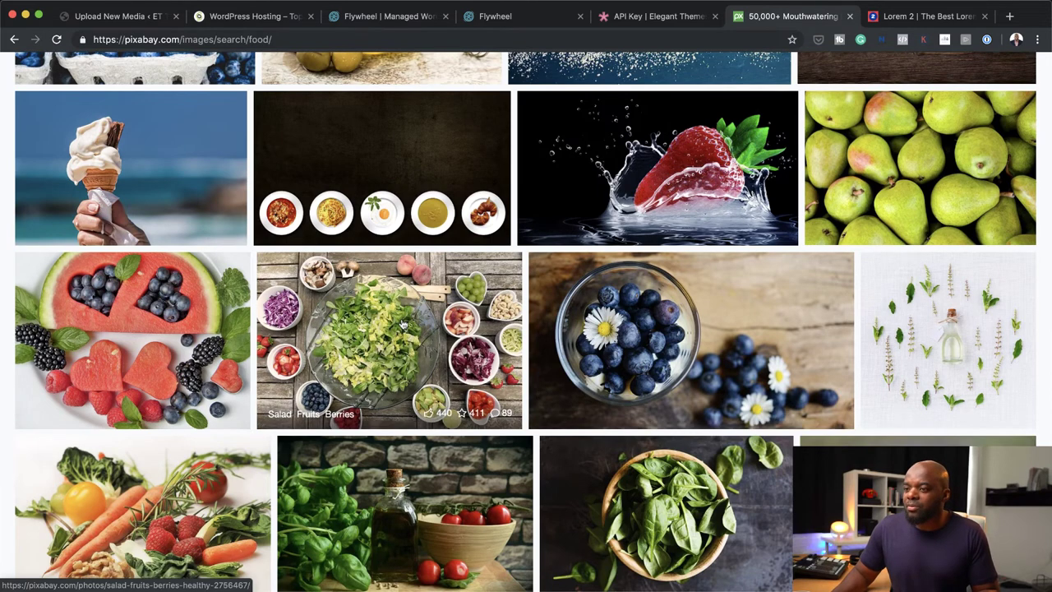
scroll(402, 324, up, 15)
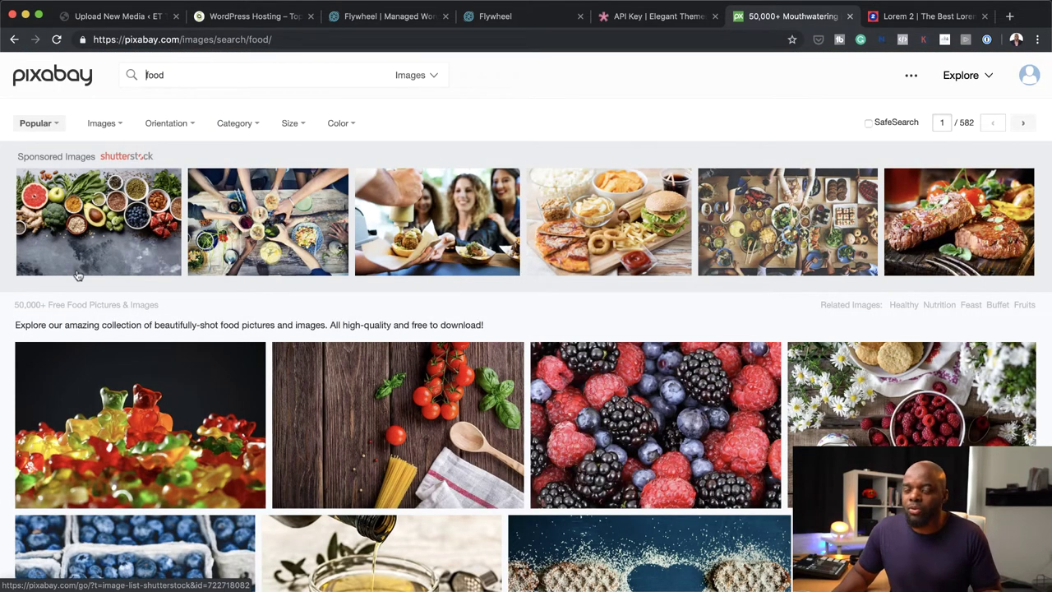
Close the Flywheel, API Key and WordPress Hosting tabs and return to Upload New Media.
click(580, 16)
click(580, 17)
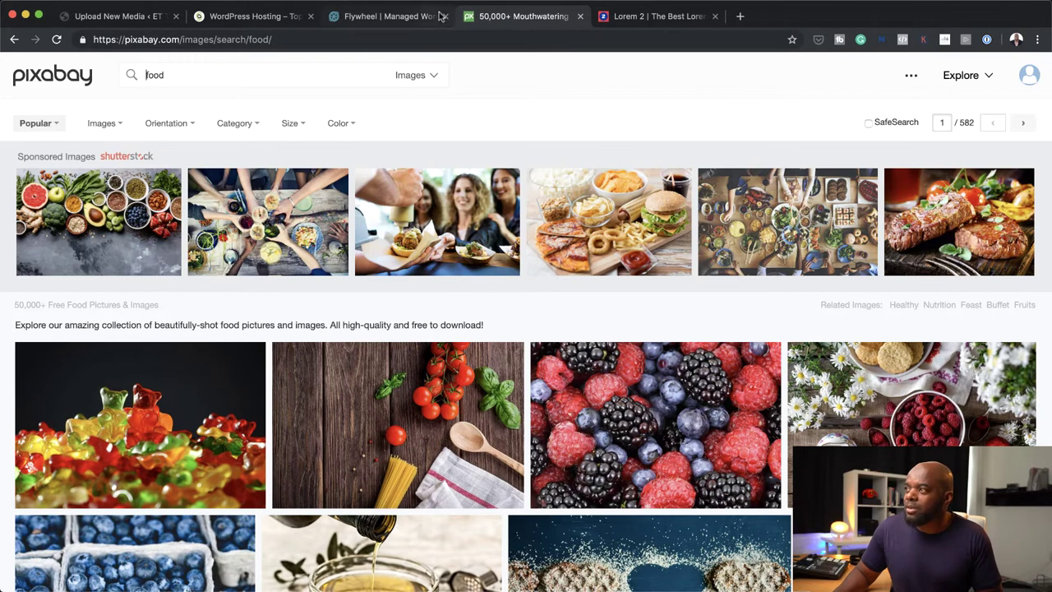
click(445, 16)
click(310, 16)
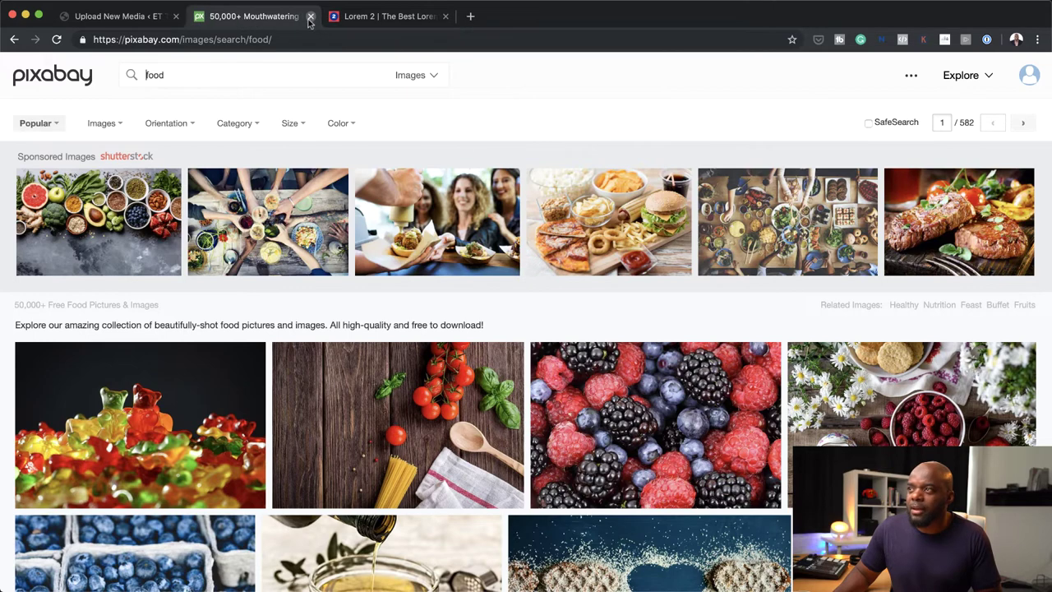
click(128, 18)
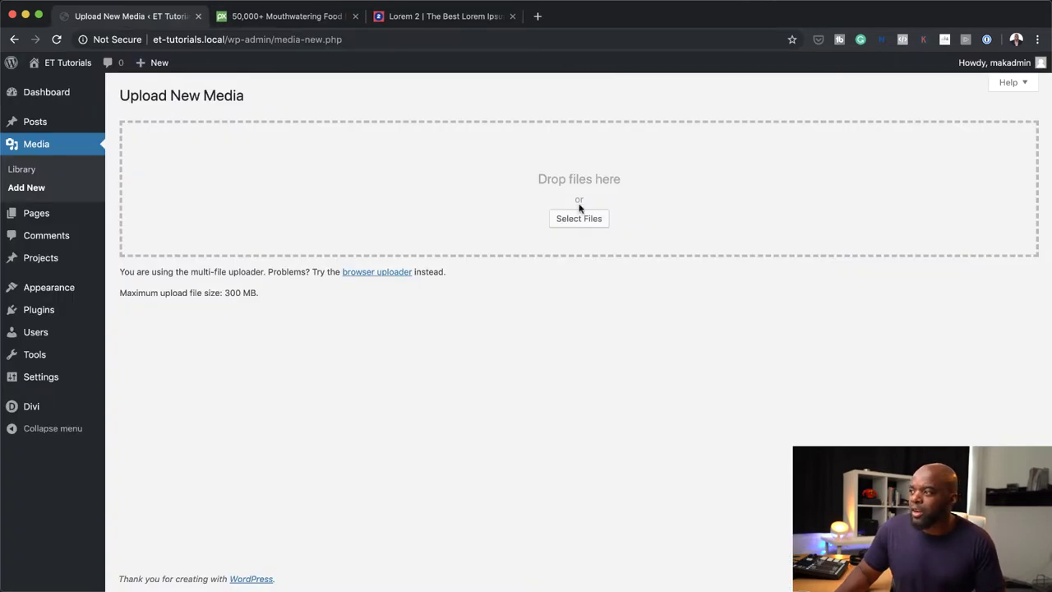
Upload the men, breakfast, capsule and dumbbells JPGs from Downloads to the media library.
click(577, 219)
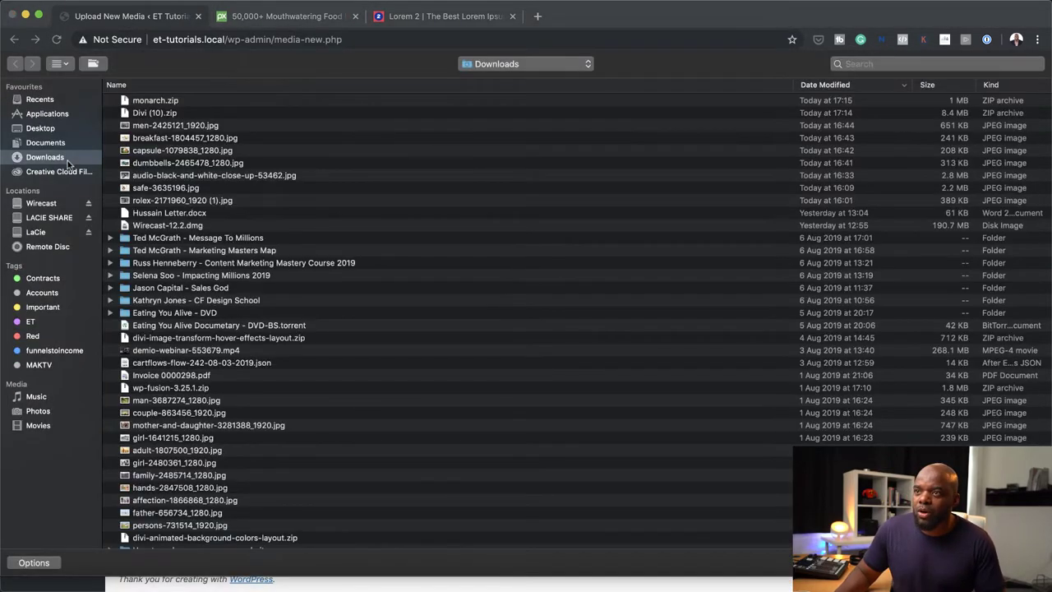
click(155, 127)
shift+click(153, 138)
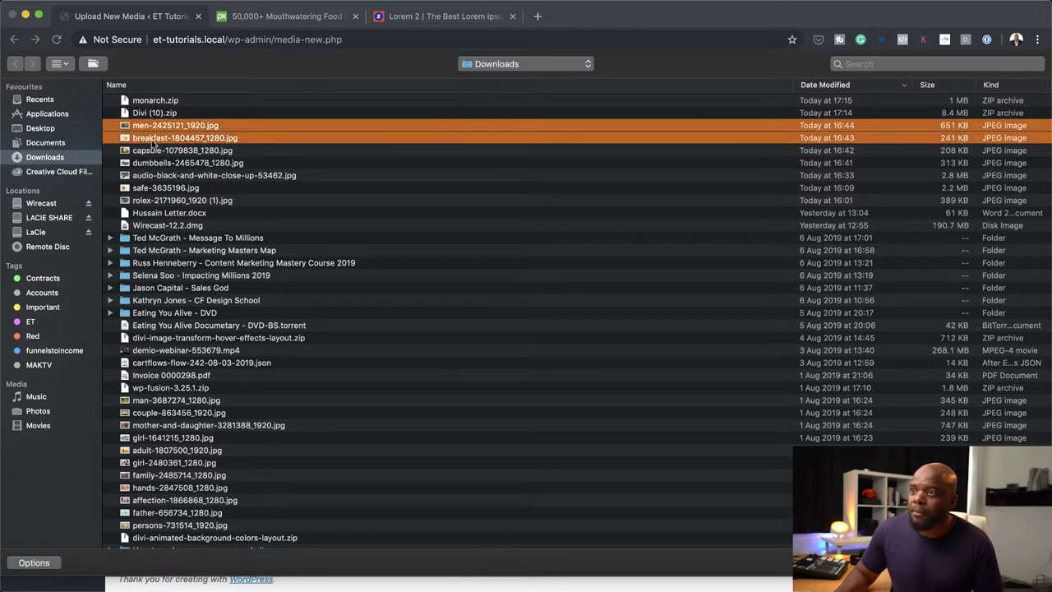
shift+click(152, 150)
shift+click(150, 164)
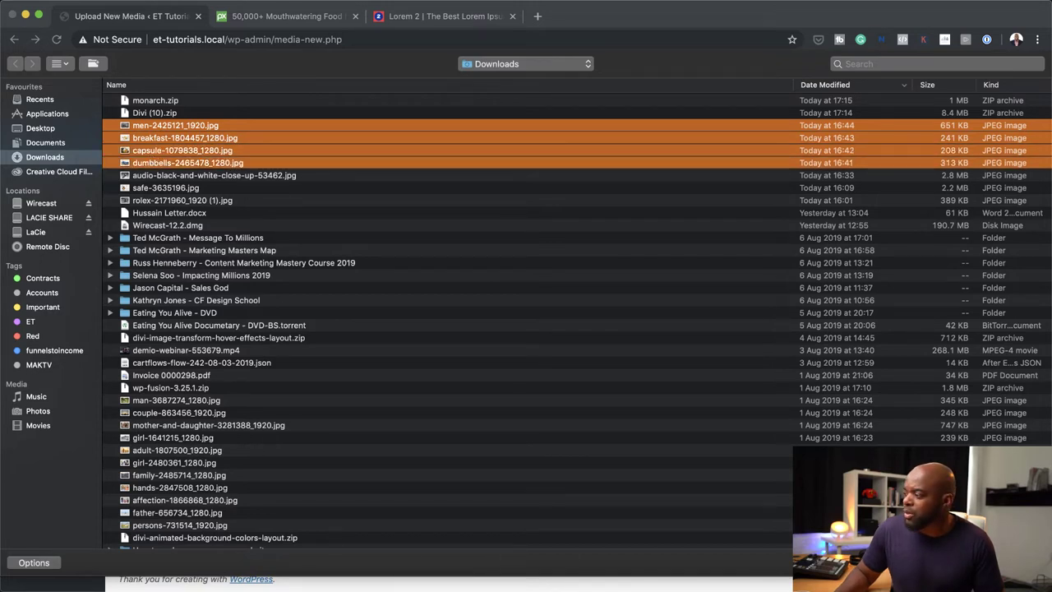
key(Return)
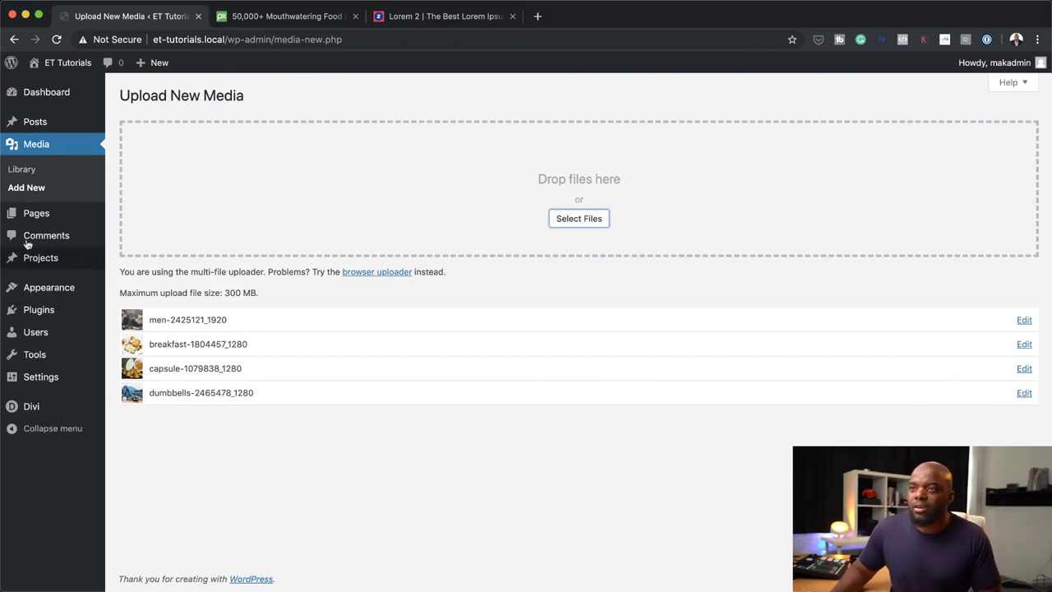
mouse_move(50, 213)
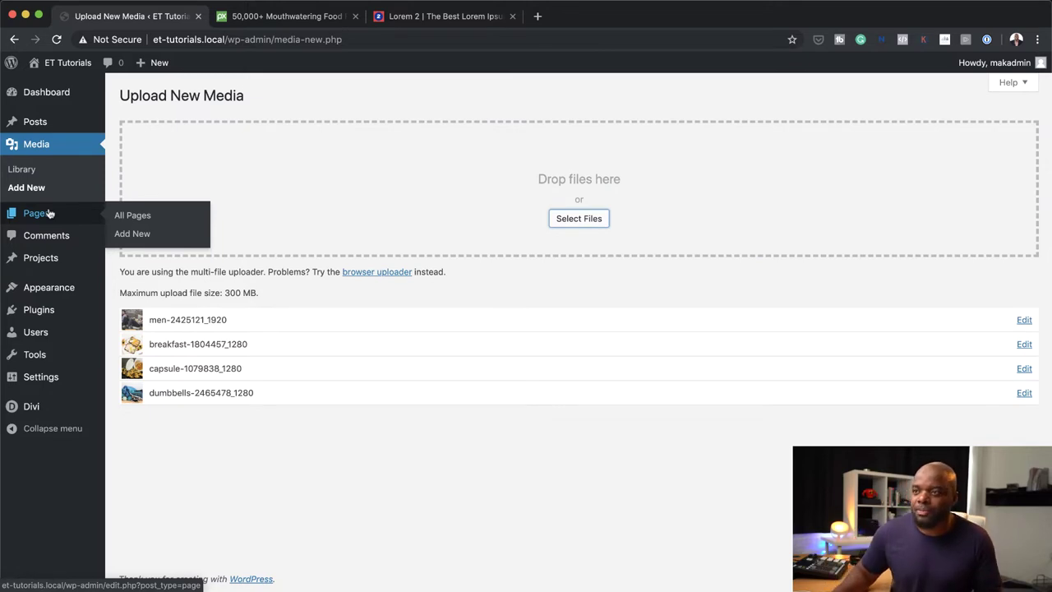
Create a new page titled 'Home' and open it with the Divi Builder.
click(138, 234)
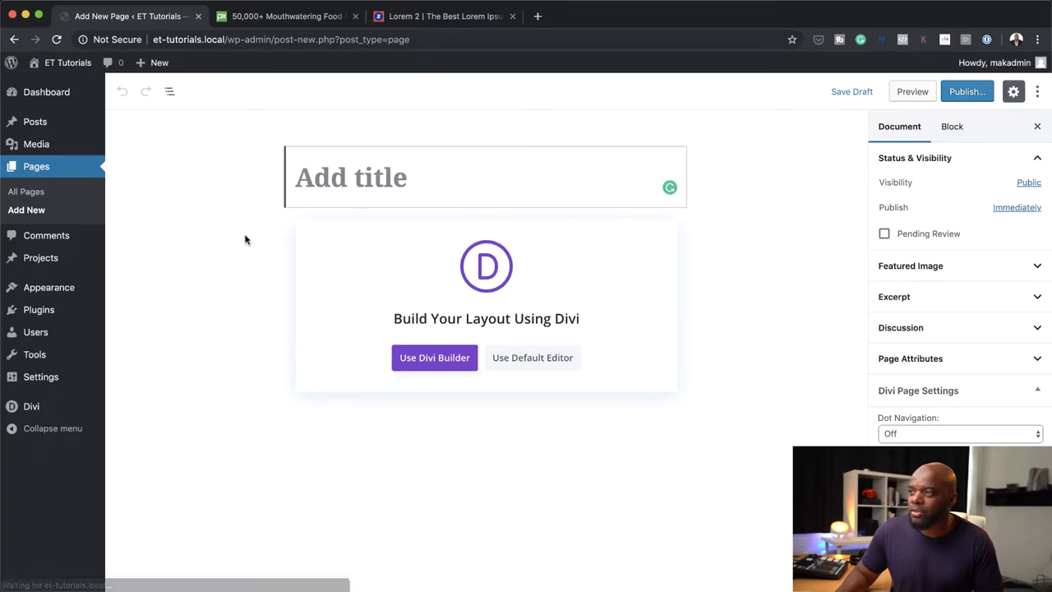
text(Home)
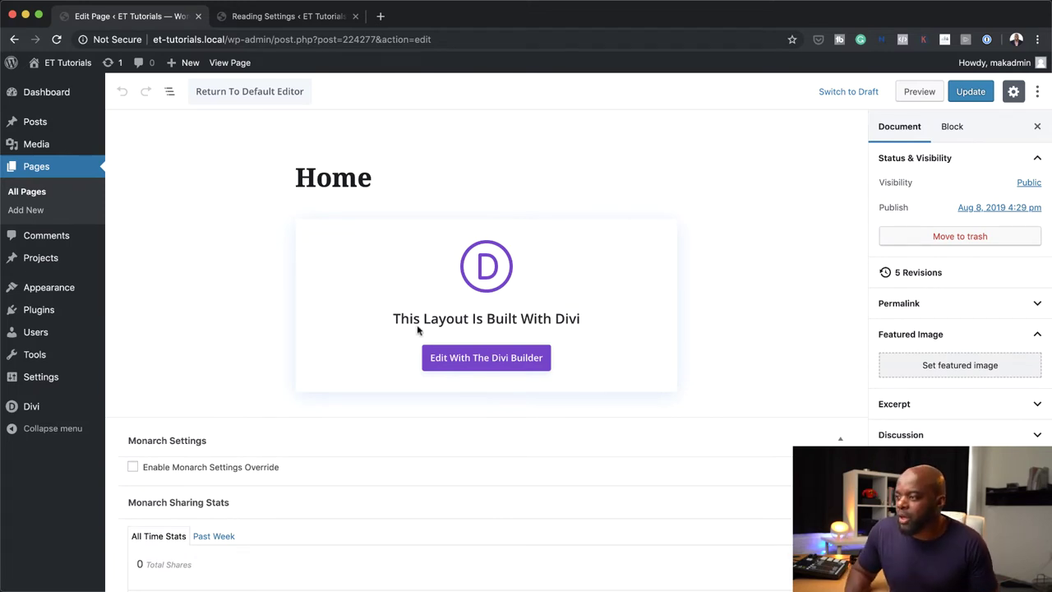
click(514, 360)
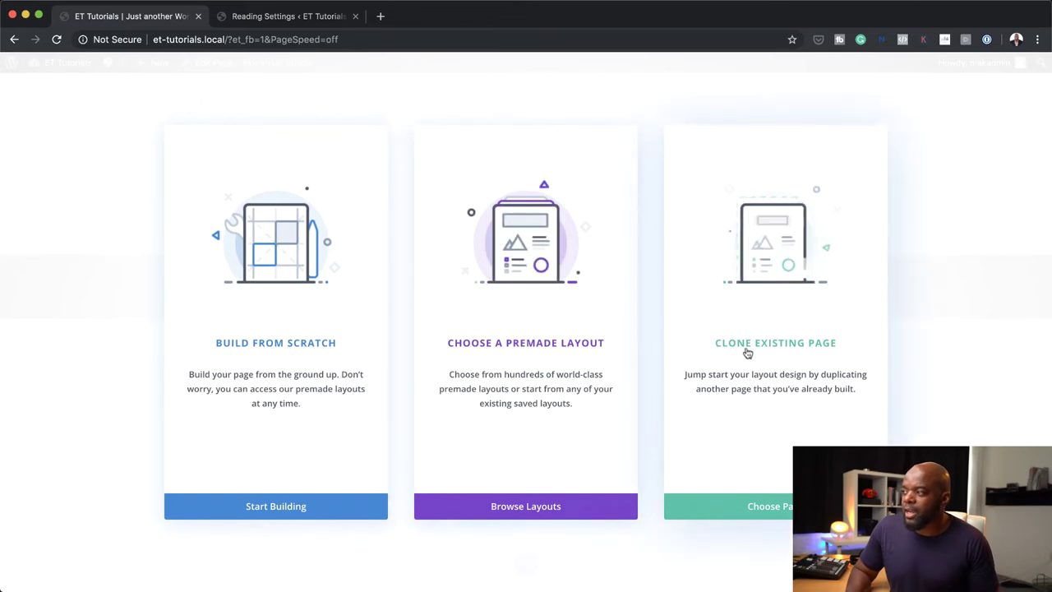
Build from scratch and add a fullwidth section containing a Fullwidth Header module.
click(297, 346)
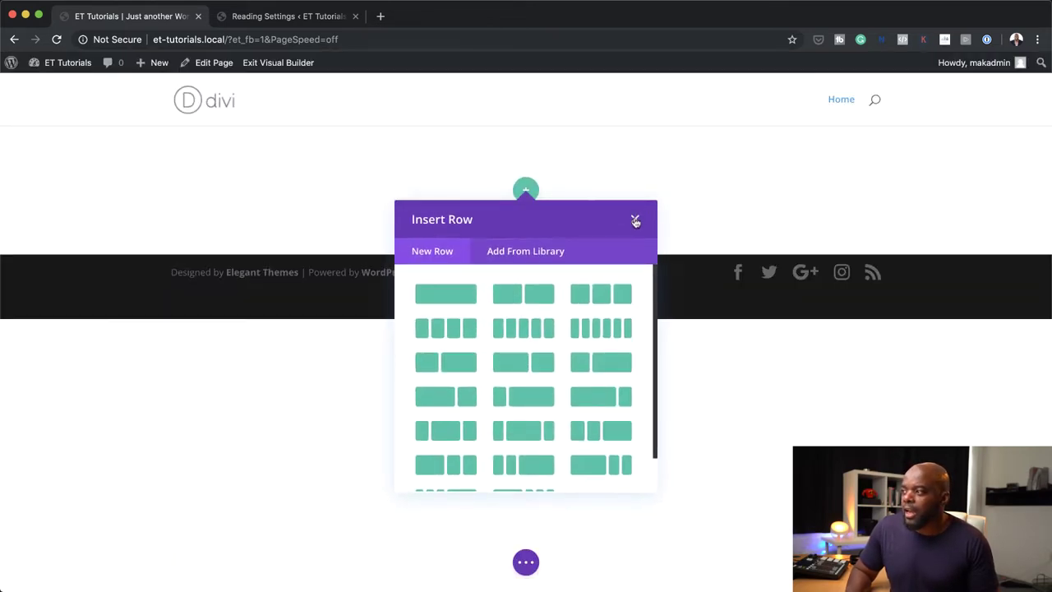
click(635, 220)
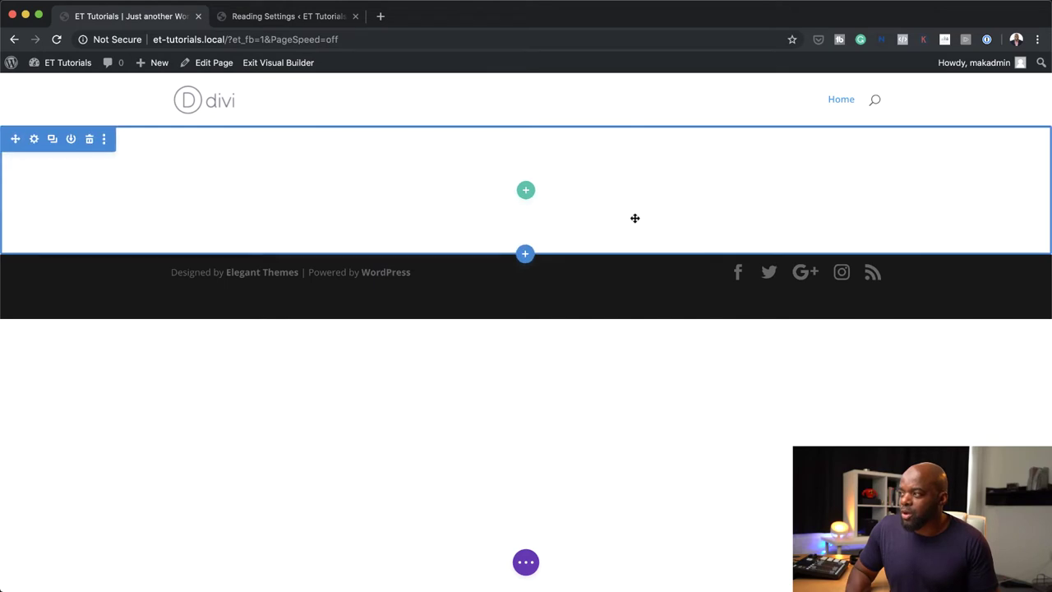
click(525, 255)
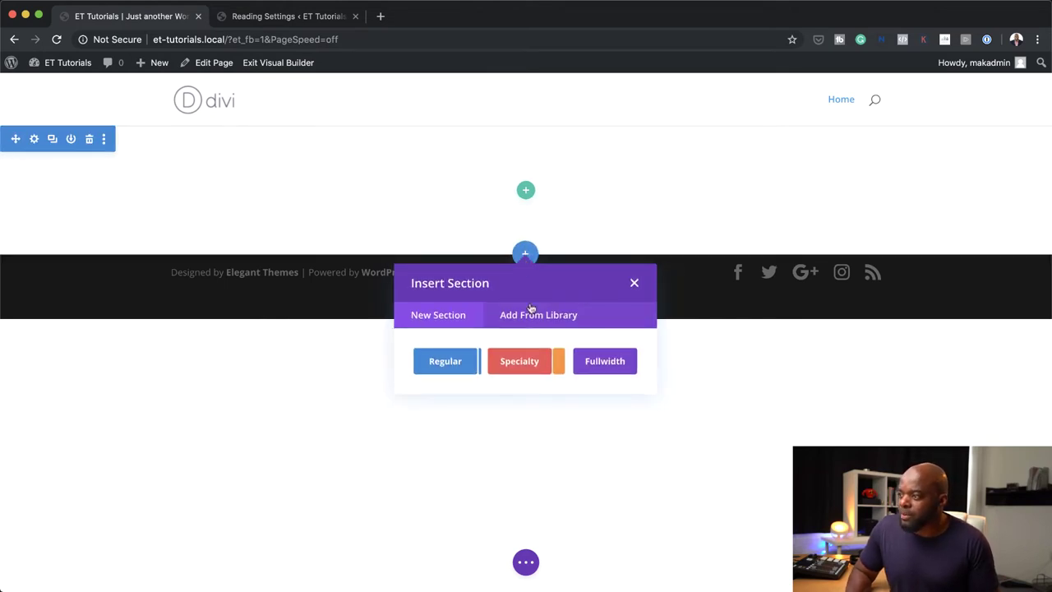
click(601, 364)
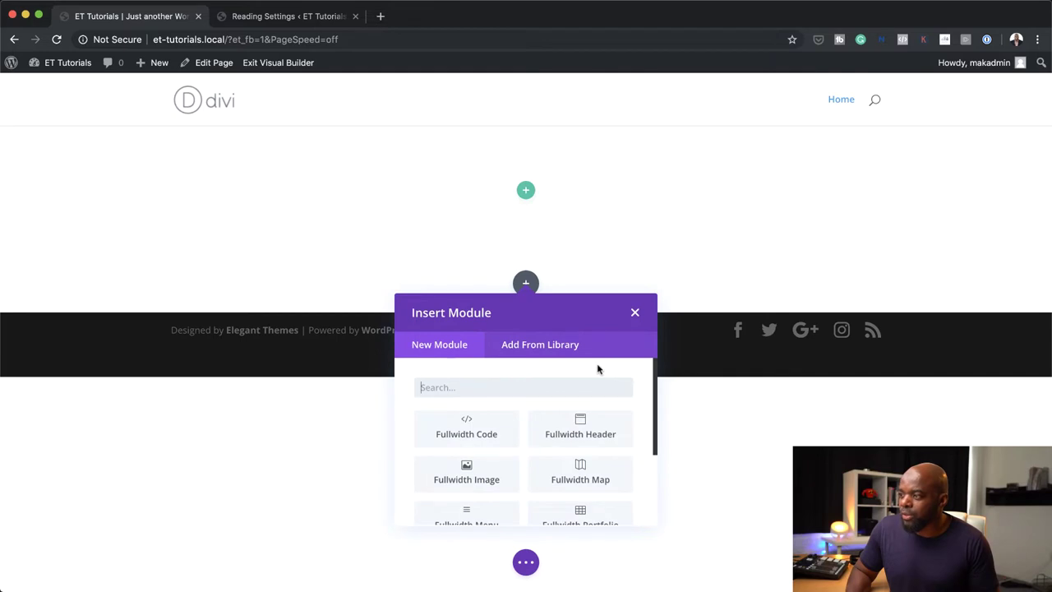
click(595, 435)
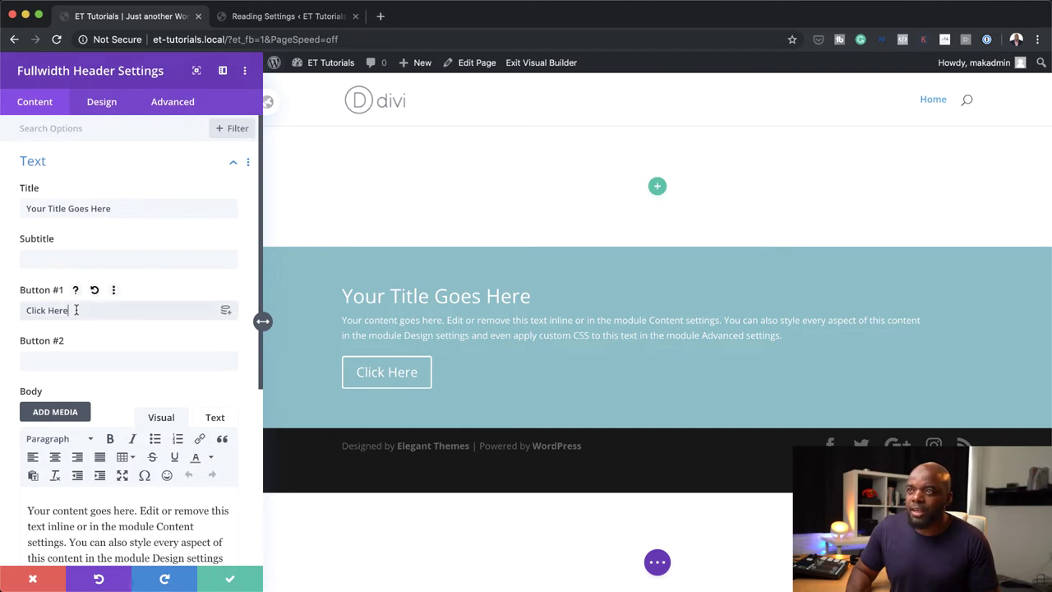
Change the button text to 'Click here for more' and paste 'Lorem ipsum dolor sit amet' as the title.
drag(51, 310, 105, 318)
text(her)
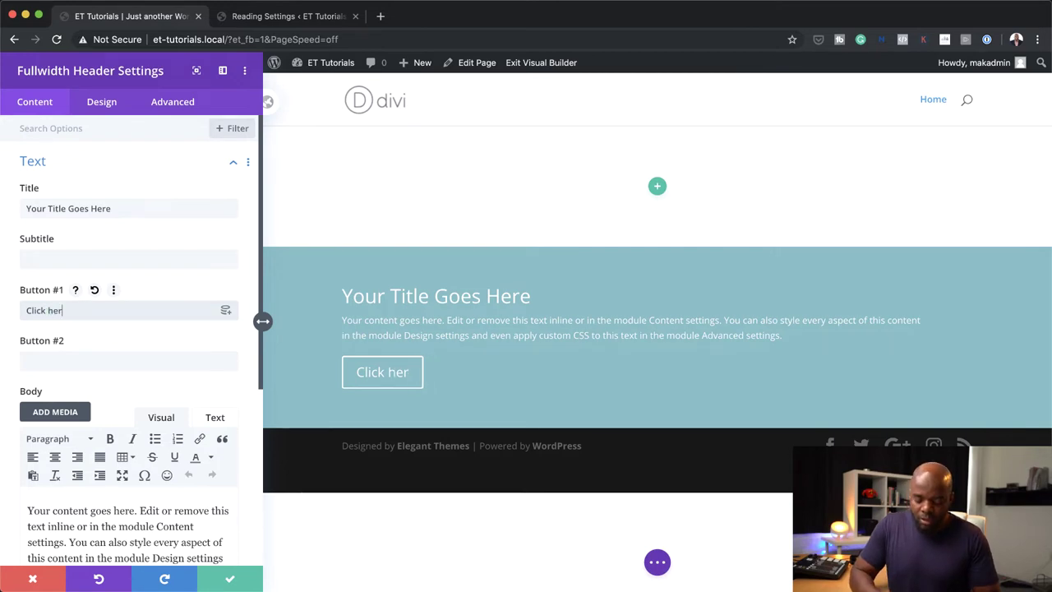
text(e for more)
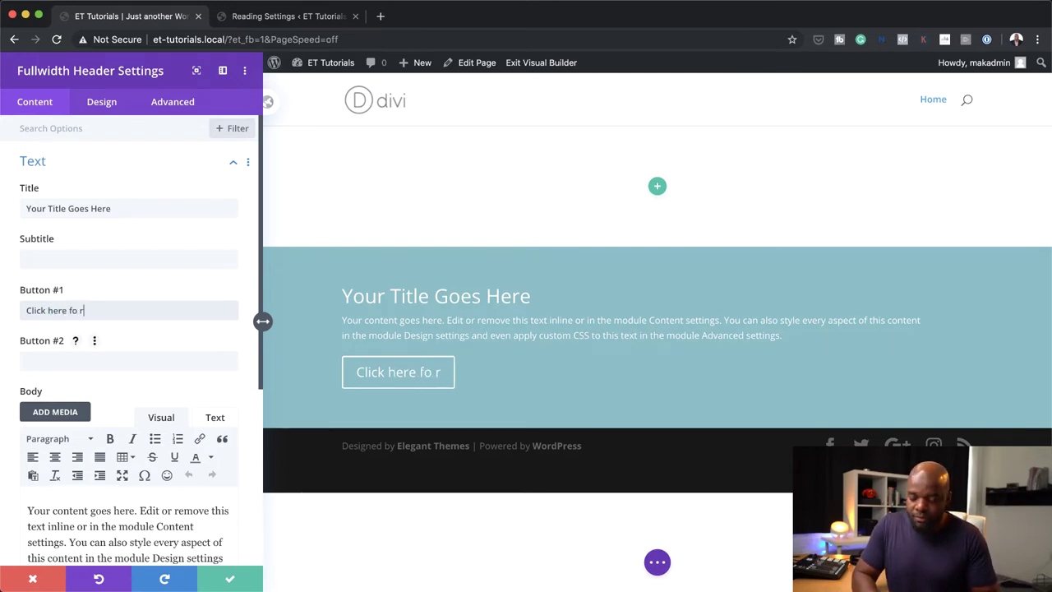
triple_click(135, 210)
text(Lorem ipsum dolor sit amet)
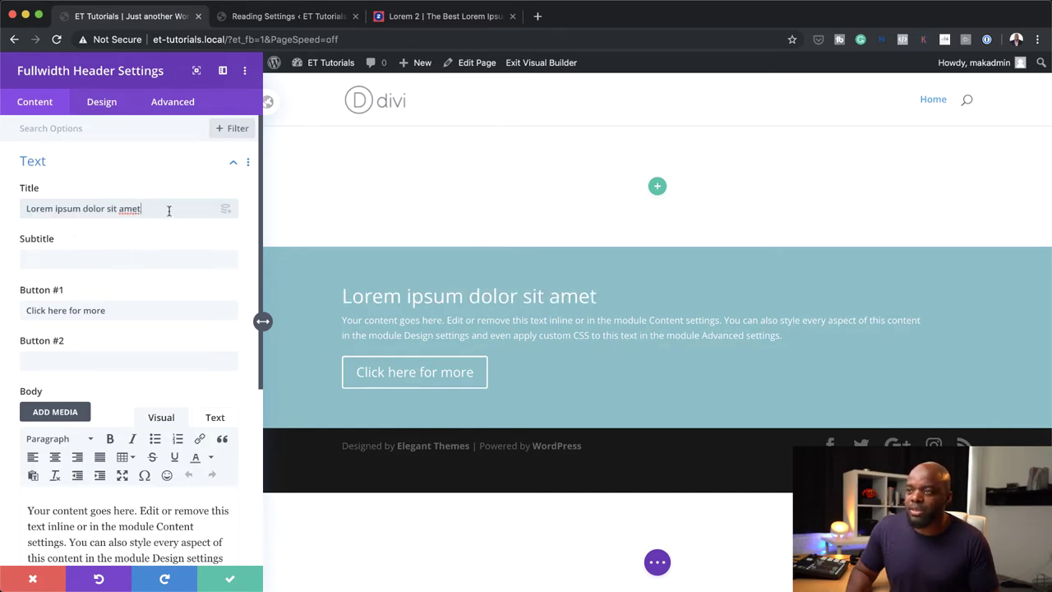
Copy the second lorem2.com paragraph and paste it as the header's body text.
click(444, 18)
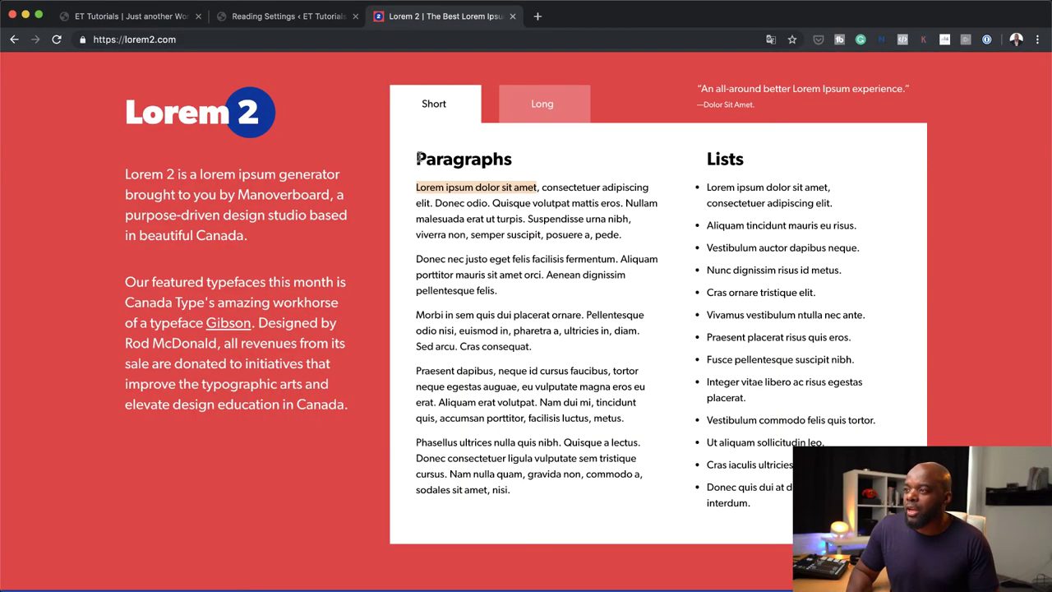
click(419, 190)
drag(417, 256, 503, 302)
key(super+c)
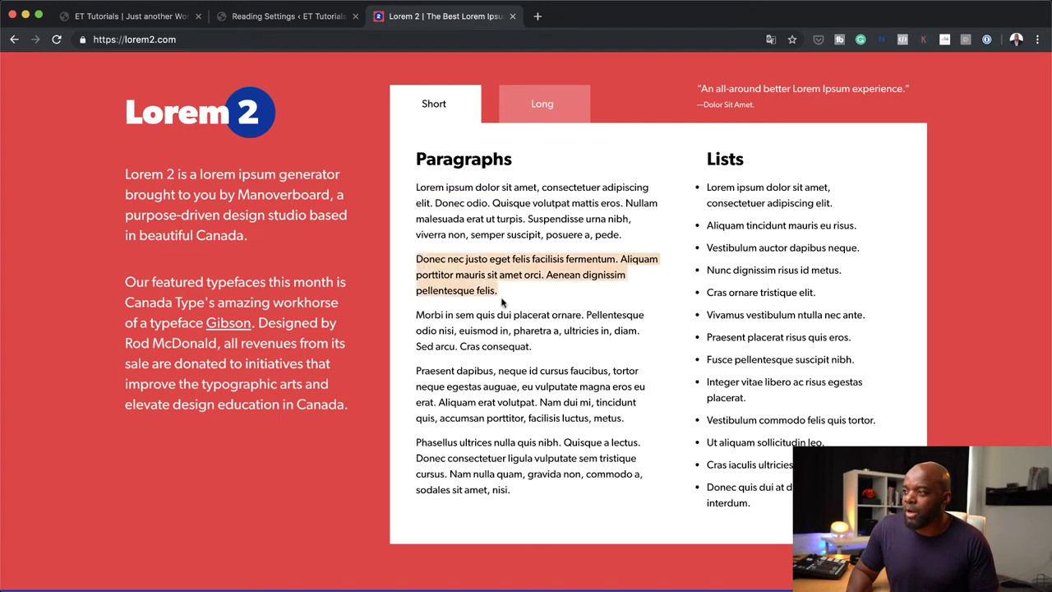
click(142, 15)
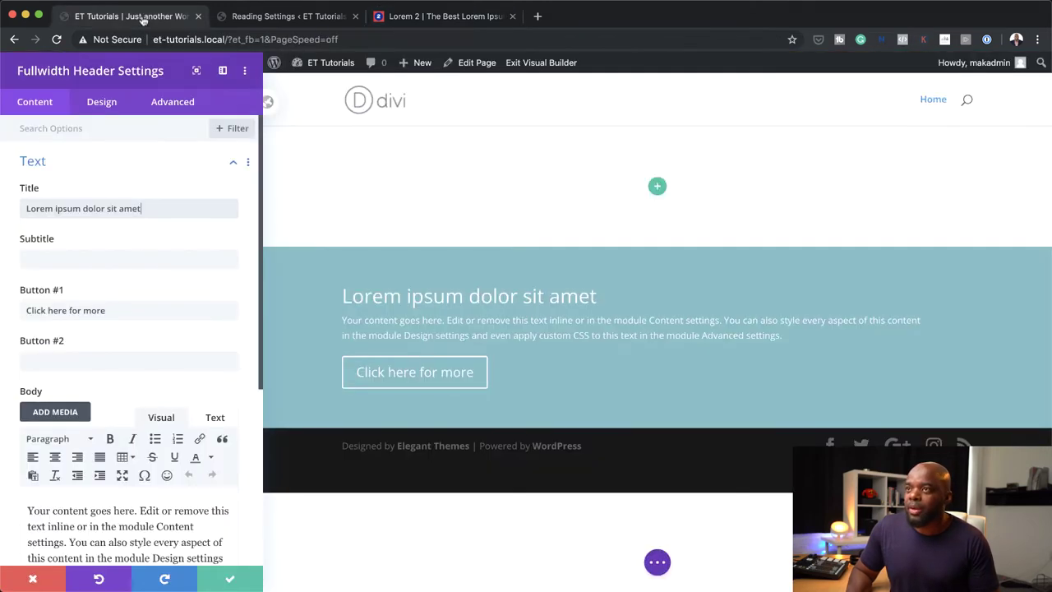
triple_click(82, 522)
key(super+v)
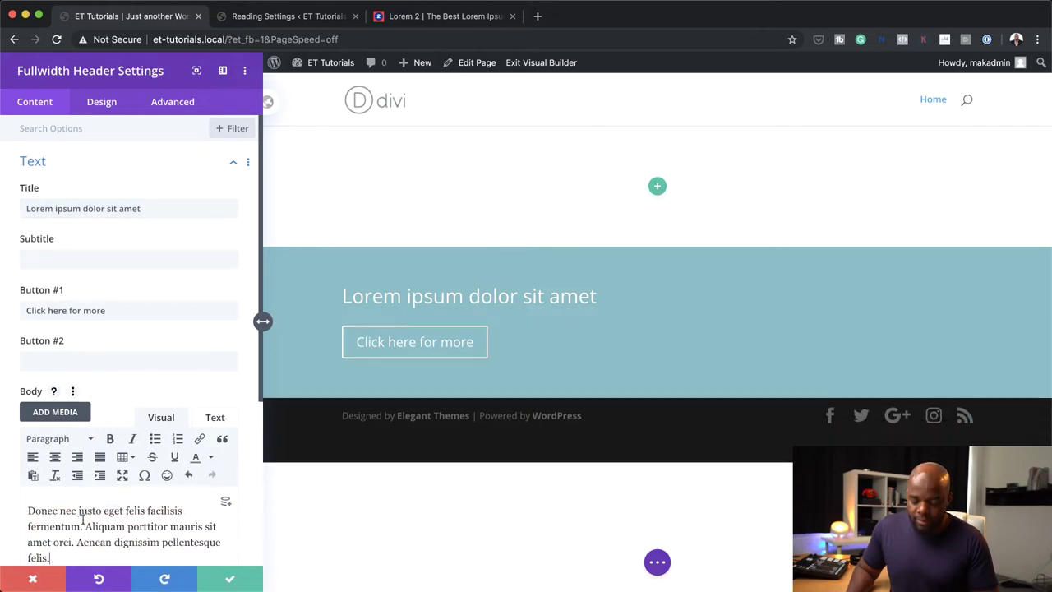
scroll(124, 491, down, 1)
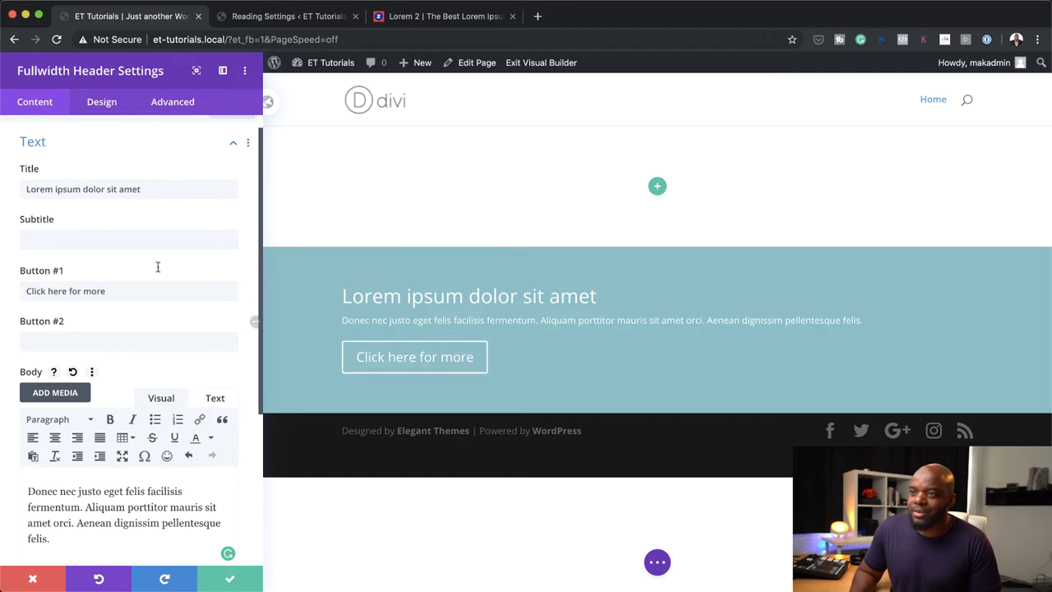
Set the header's Text & Logo Alignment to center and Make Fullscreen to YES.
click(103, 104)
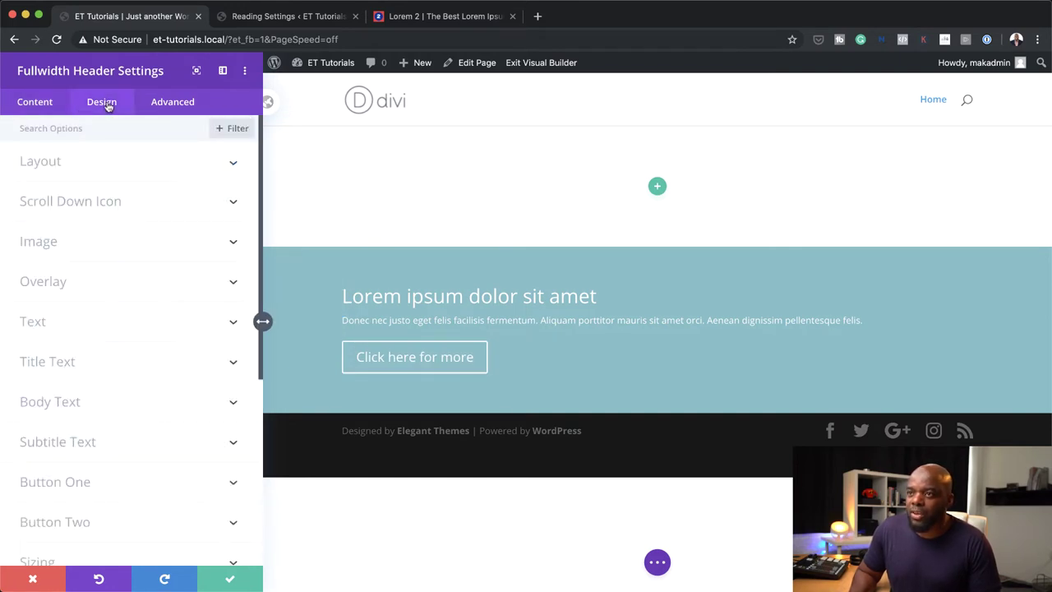
click(60, 164)
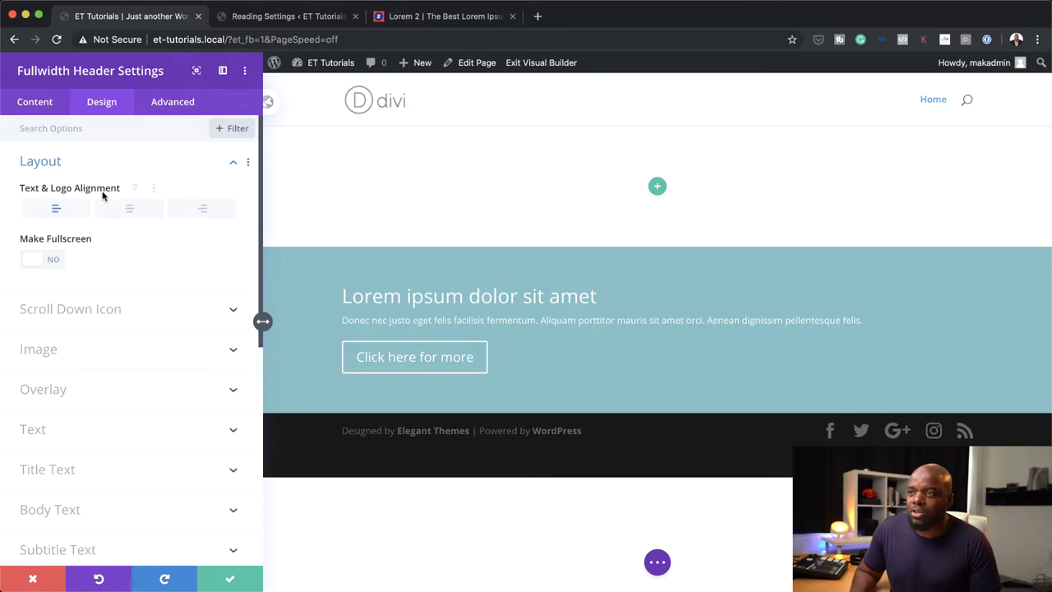
click(129, 210)
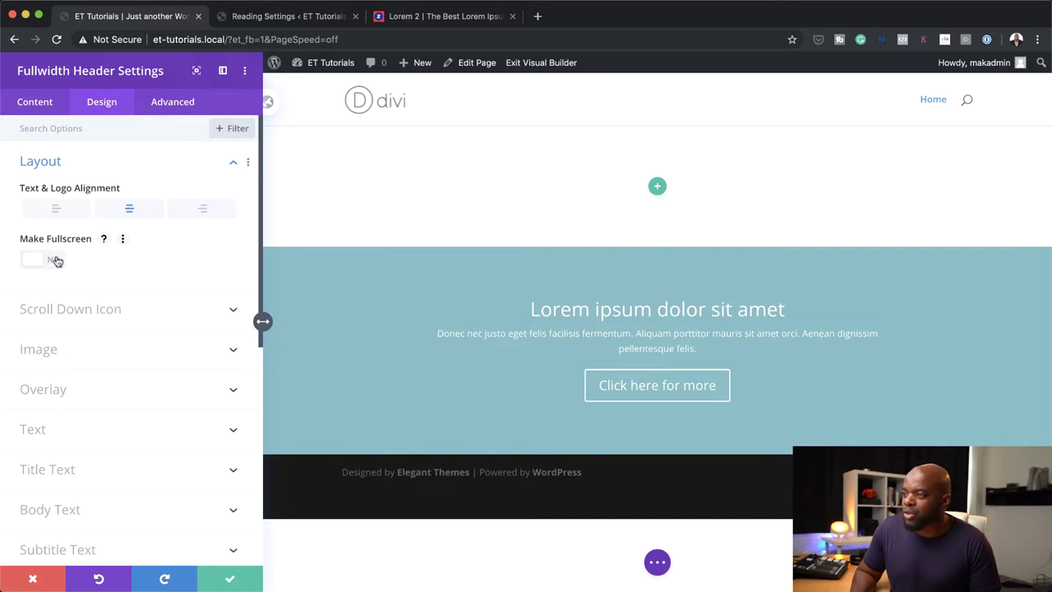
click(54, 260)
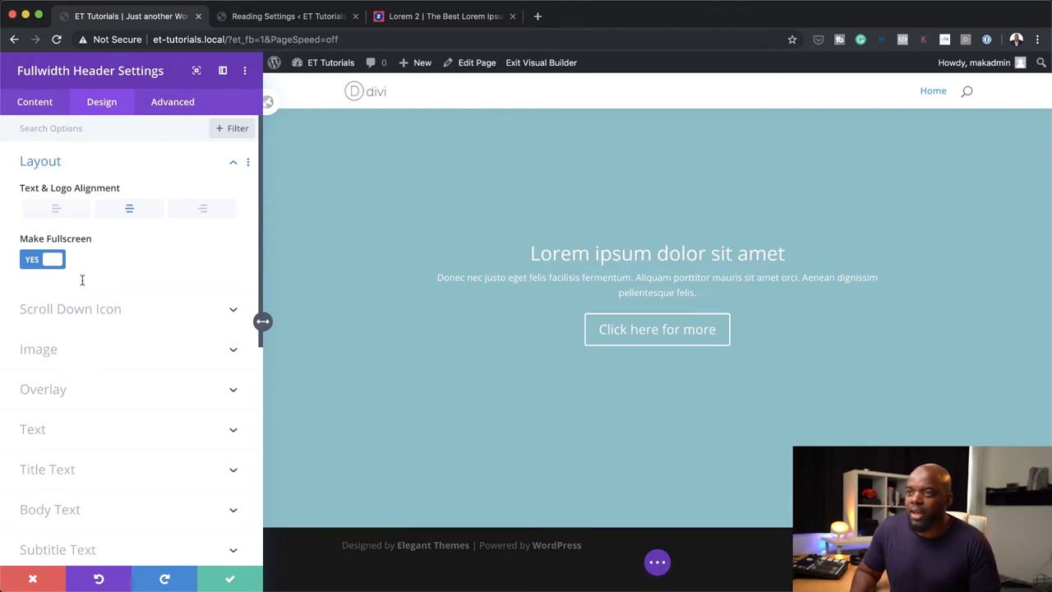
click(45, 105)
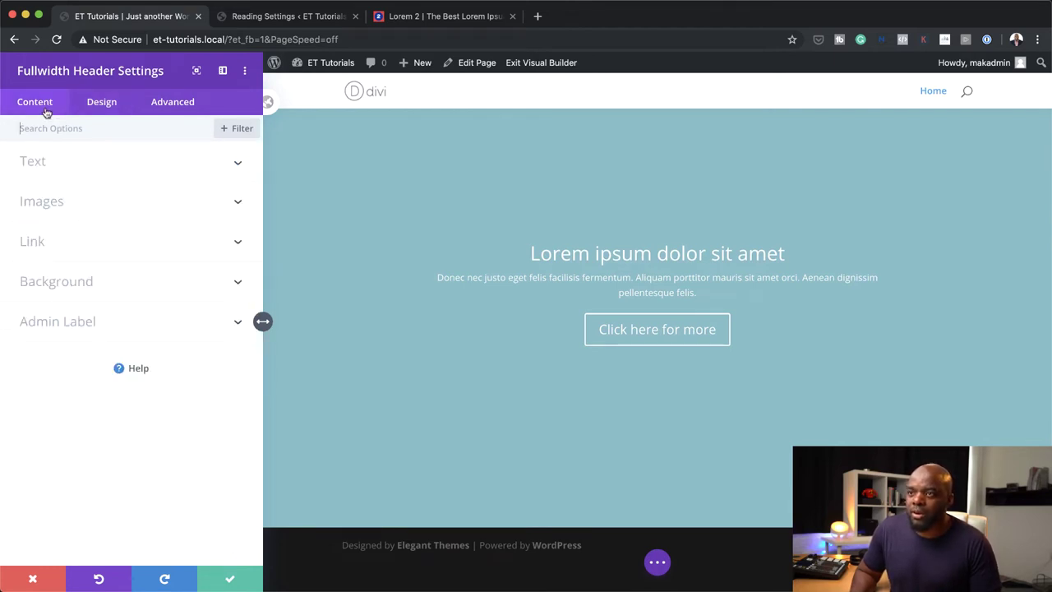
Set the couple-with-pug photo as the fullscreen header's background image.
click(78, 281)
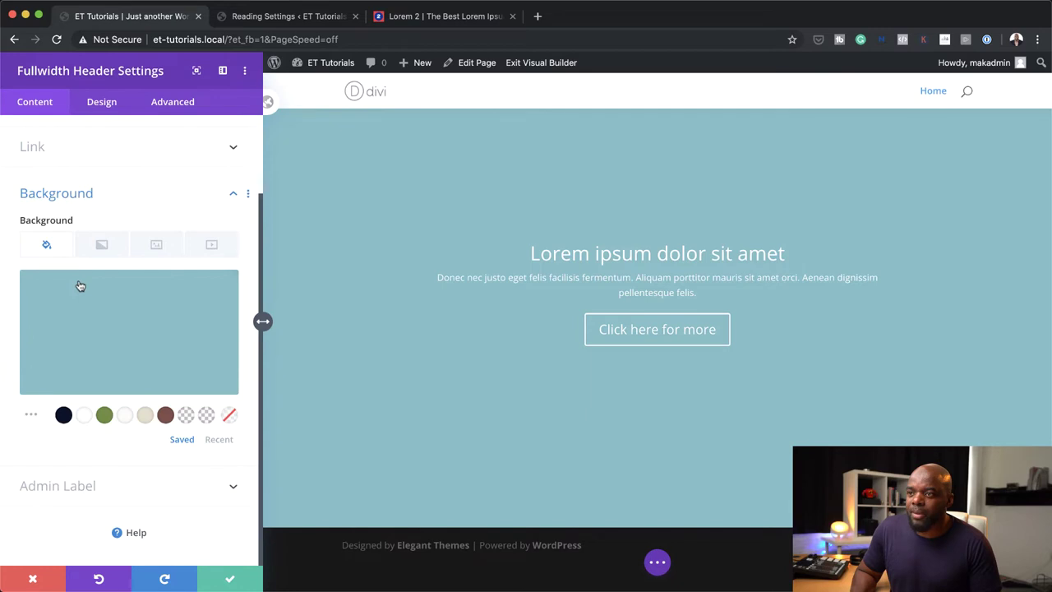
click(157, 246)
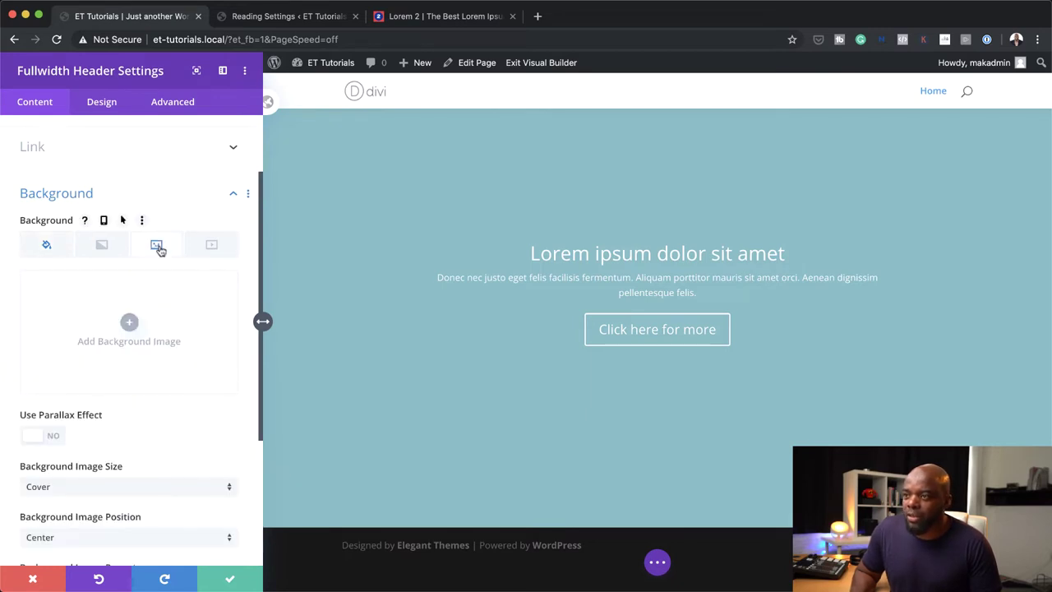
click(129, 324)
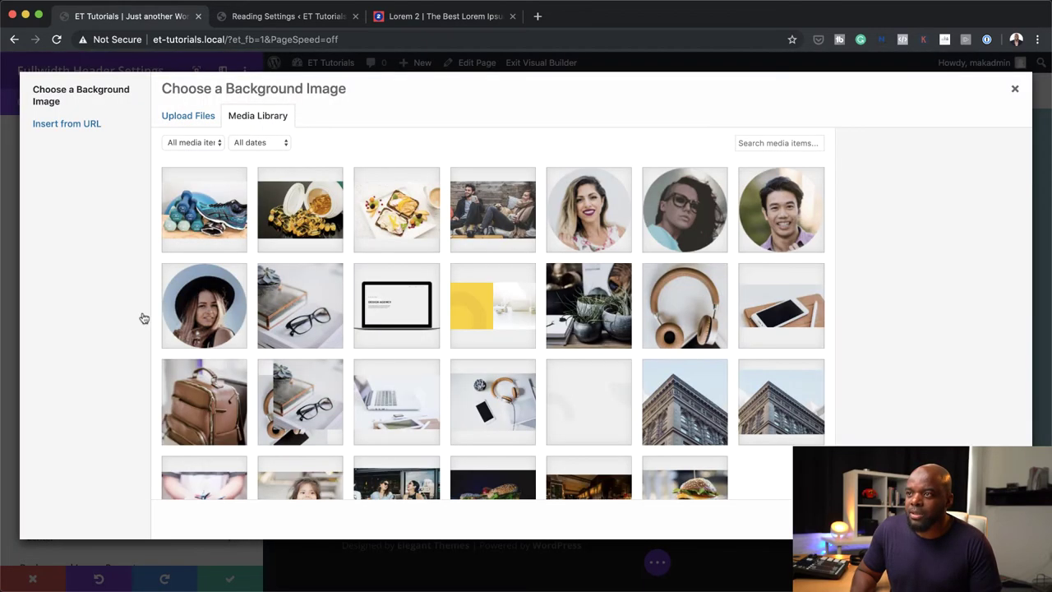
click(505, 222)
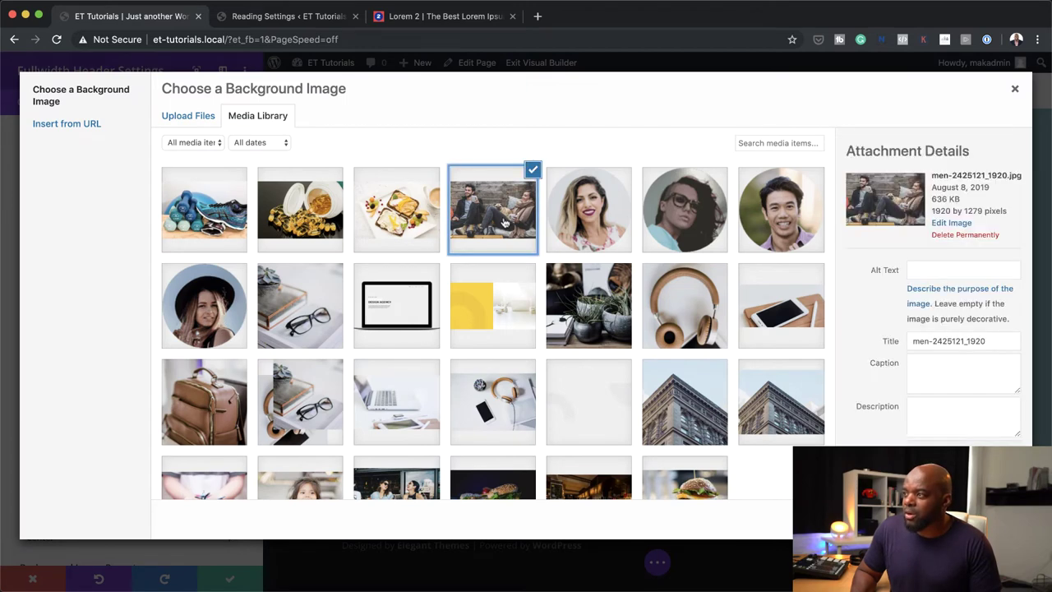
click(970, 518)
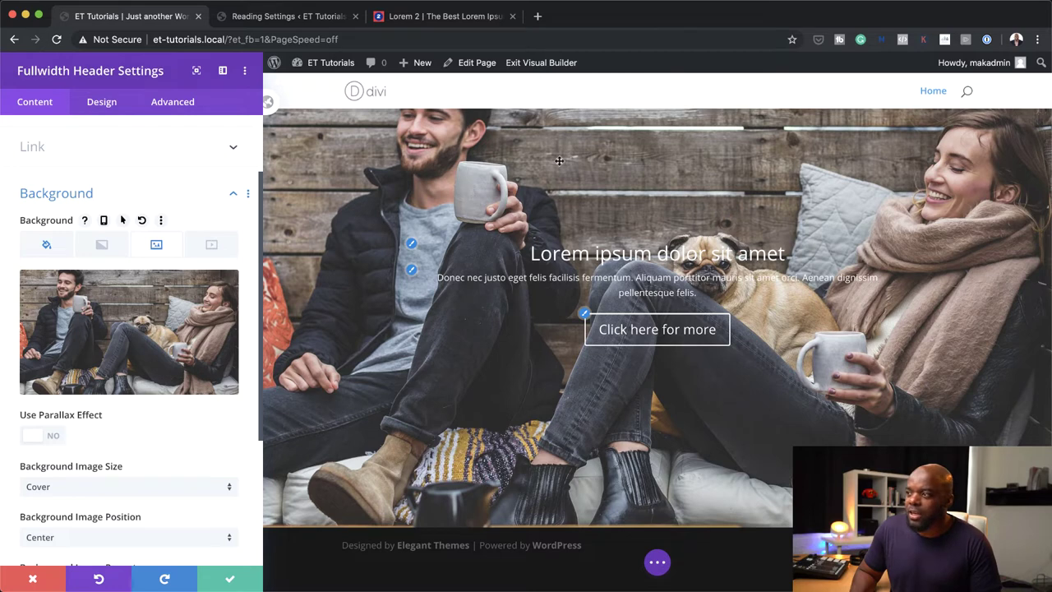
Turn on the background parallax effect using the CSS method.
scroll(145, 507, down, 3)
scroll(147, 507, down, 2)
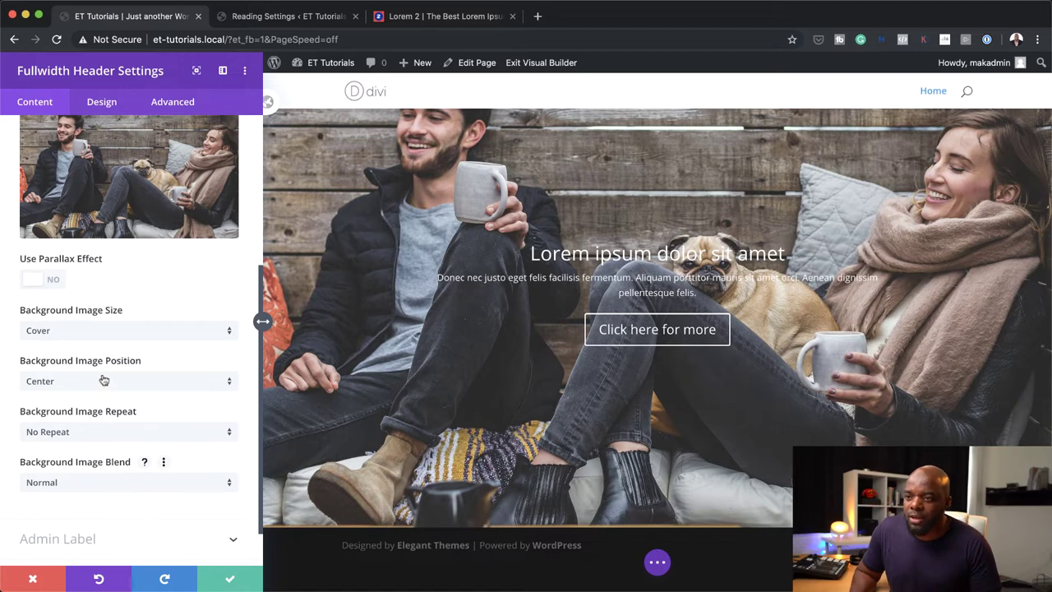
scroll(108, 472, down, 2)
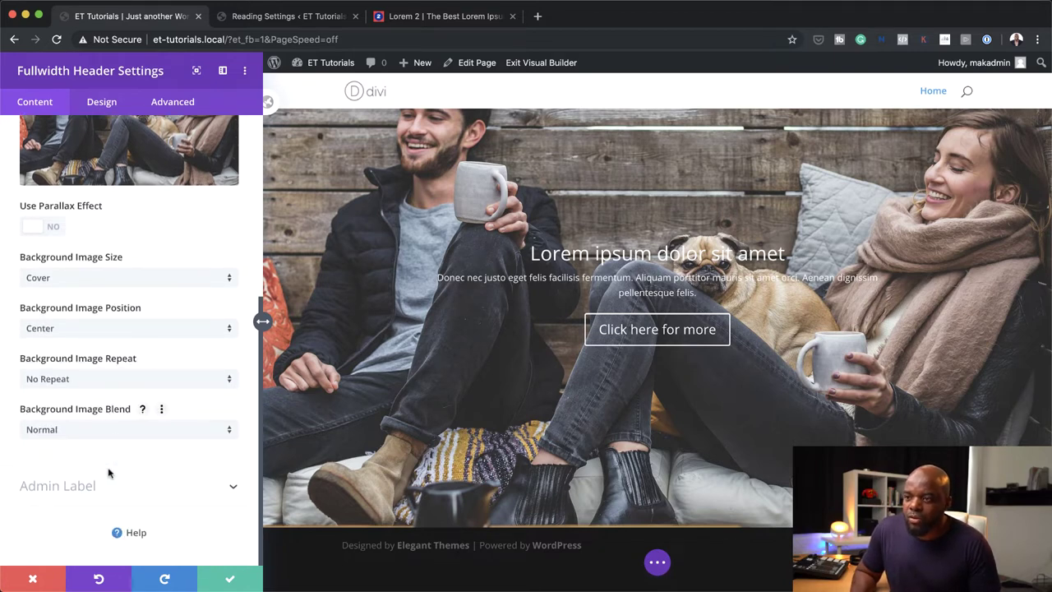
scroll(108, 472, up, 1)
click(53, 239)
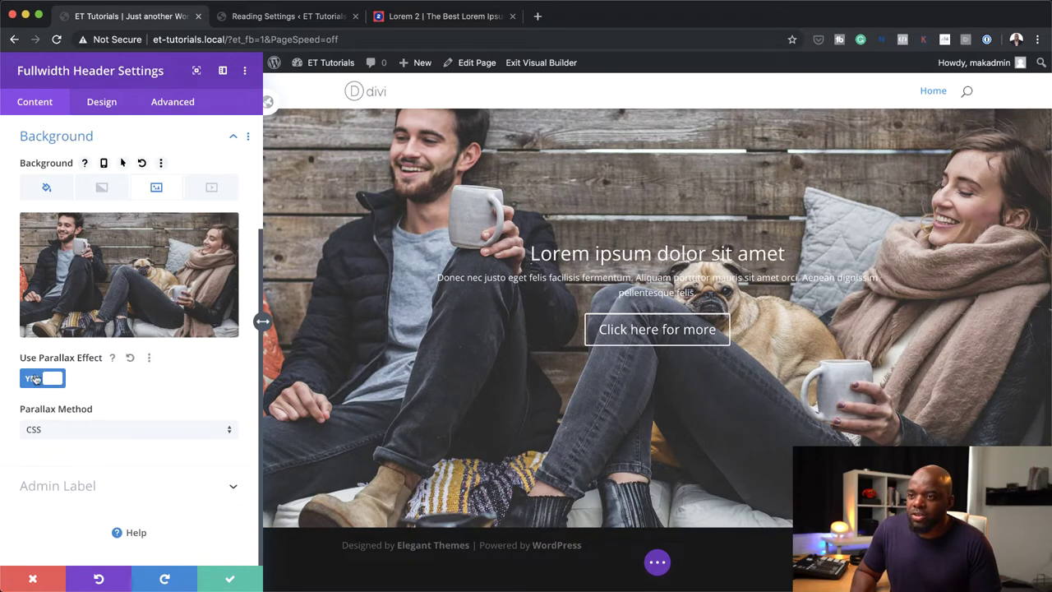
click(77, 435)
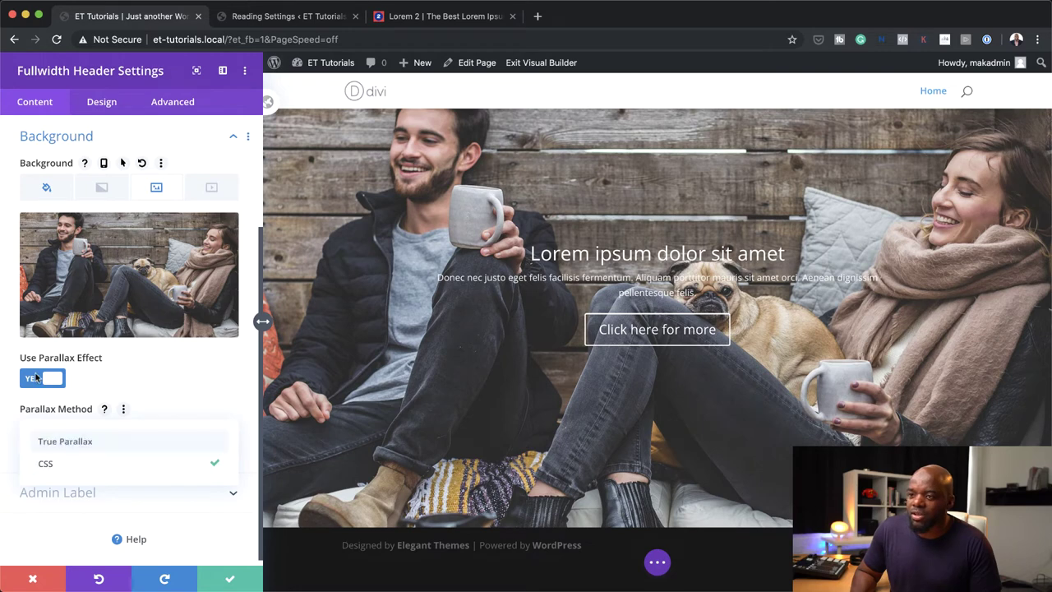
click(169, 379)
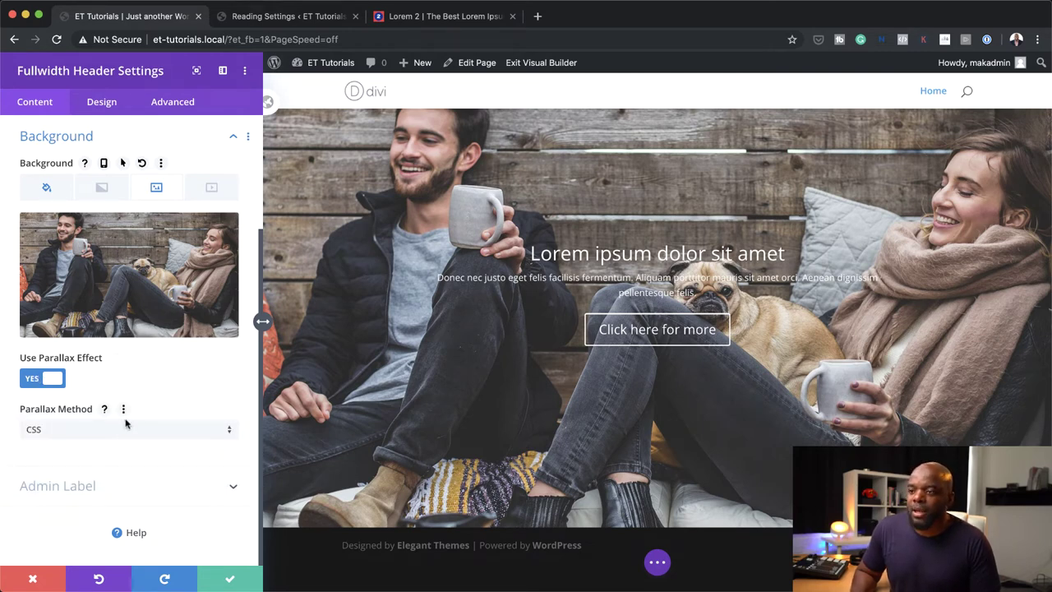
scroll(127, 422, up, 3)
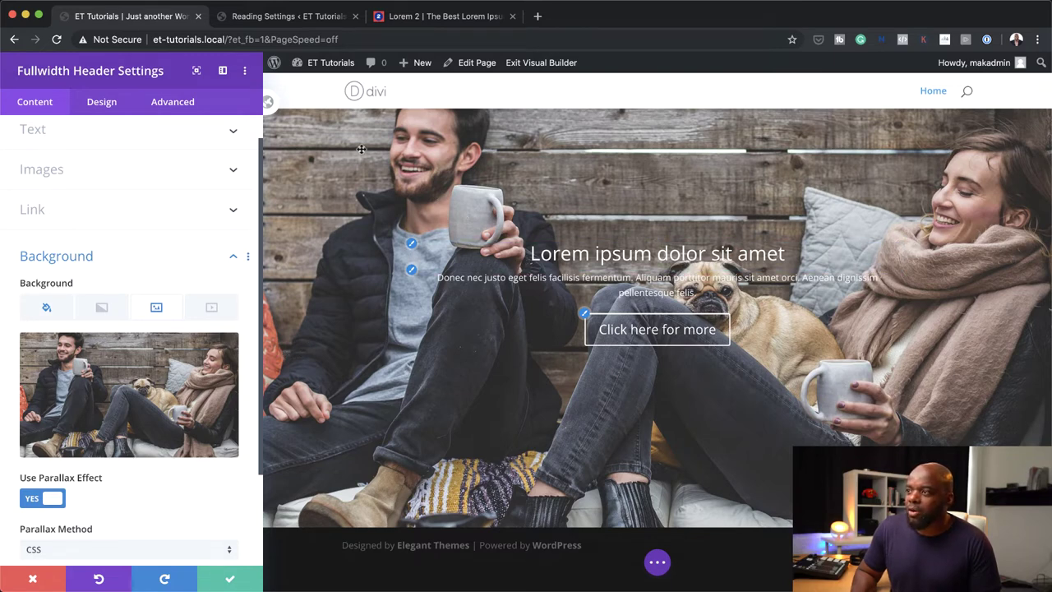
Give the header background a translucent dark navy overlay colour.
click(100, 103)
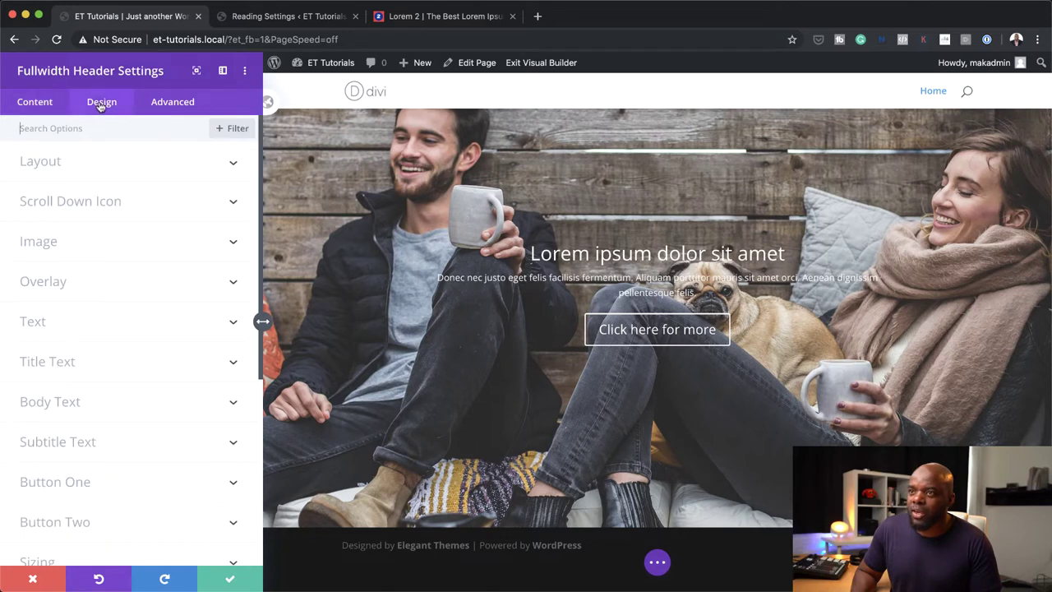
click(73, 284)
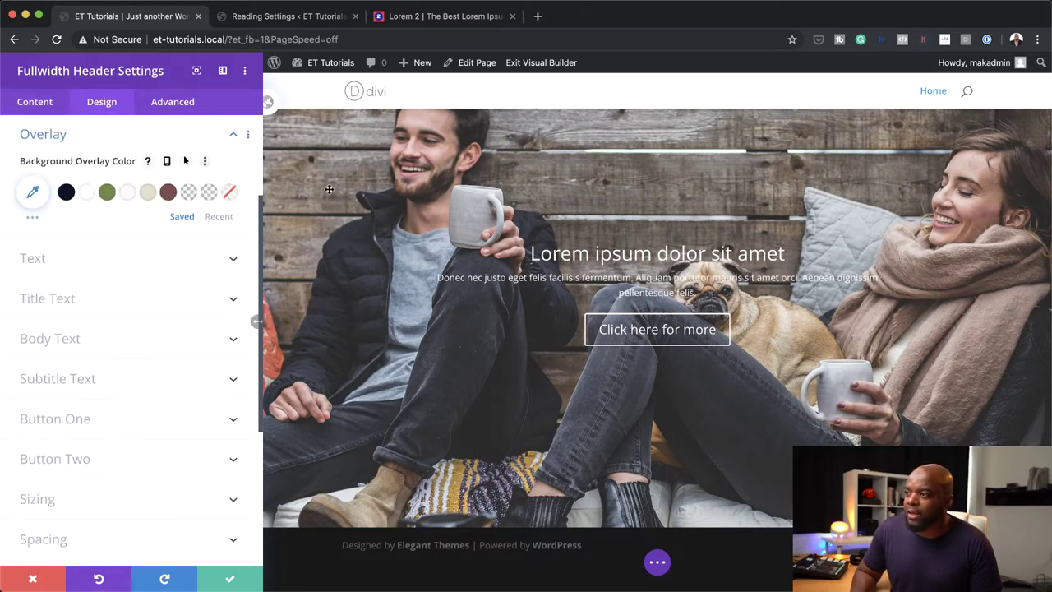
click(66, 193)
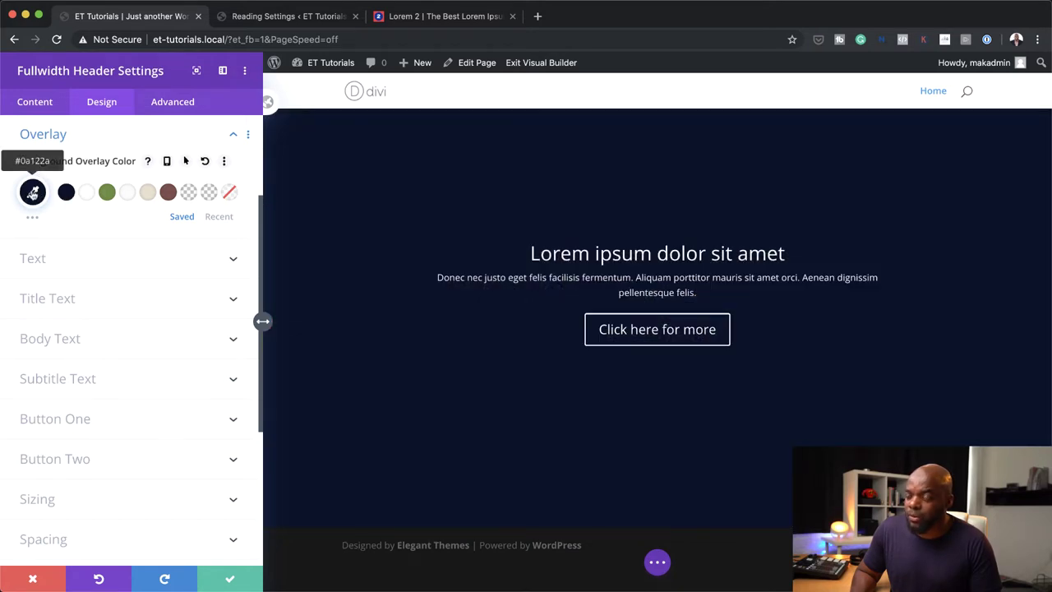
click(33, 192)
drag(46, 282, 23, 289)
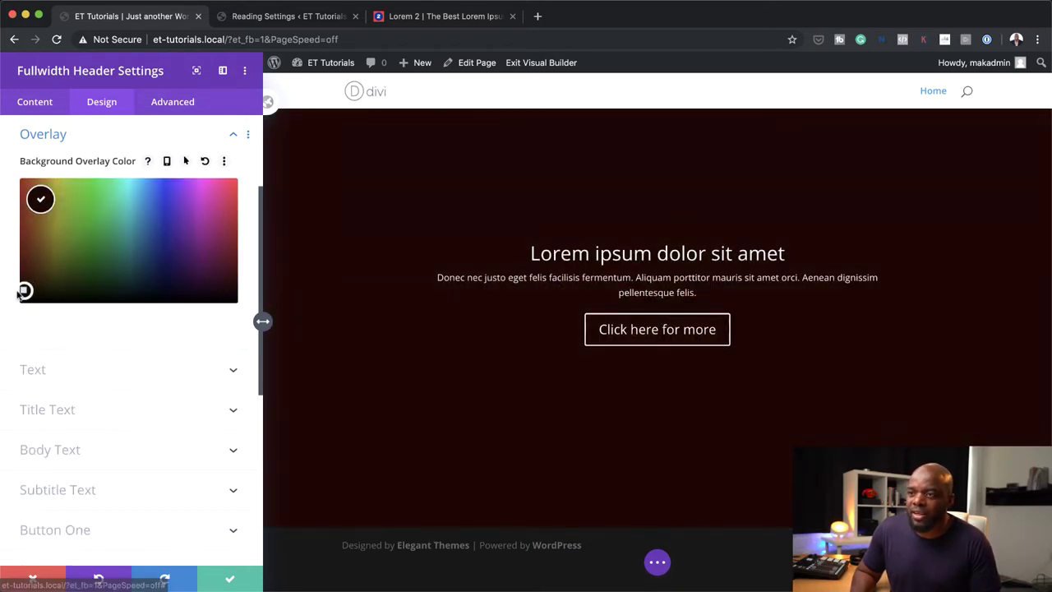
click(17, 311)
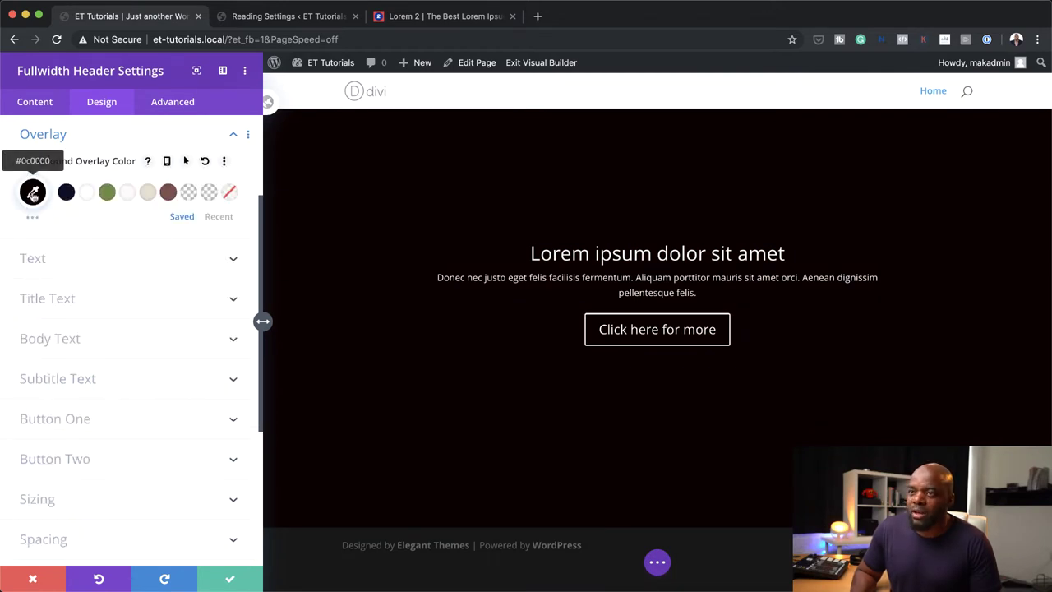
click(33, 193)
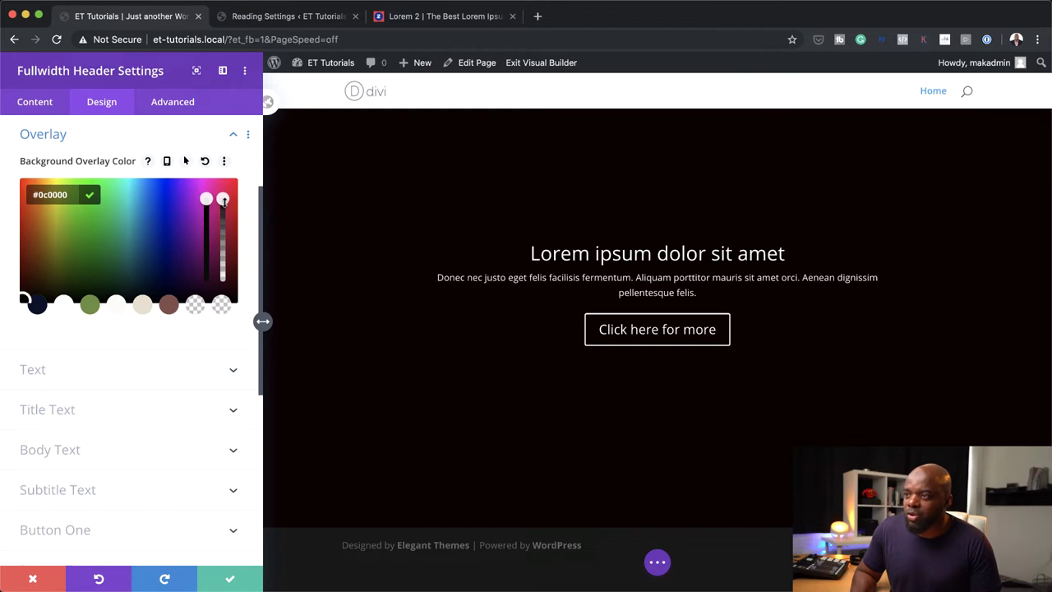
drag(223, 213, 223, 220)
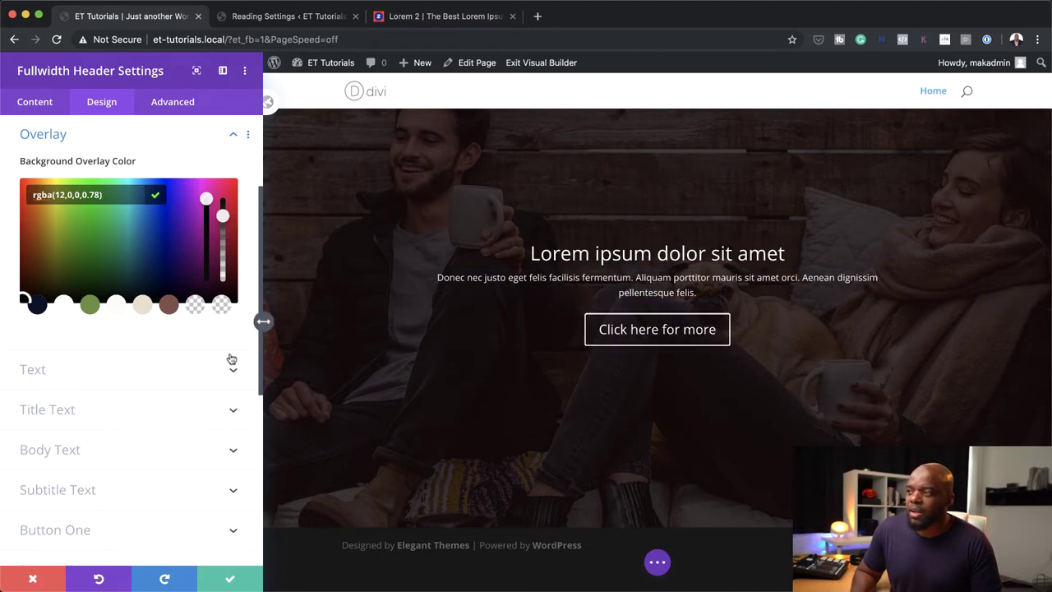
click(37, 306)
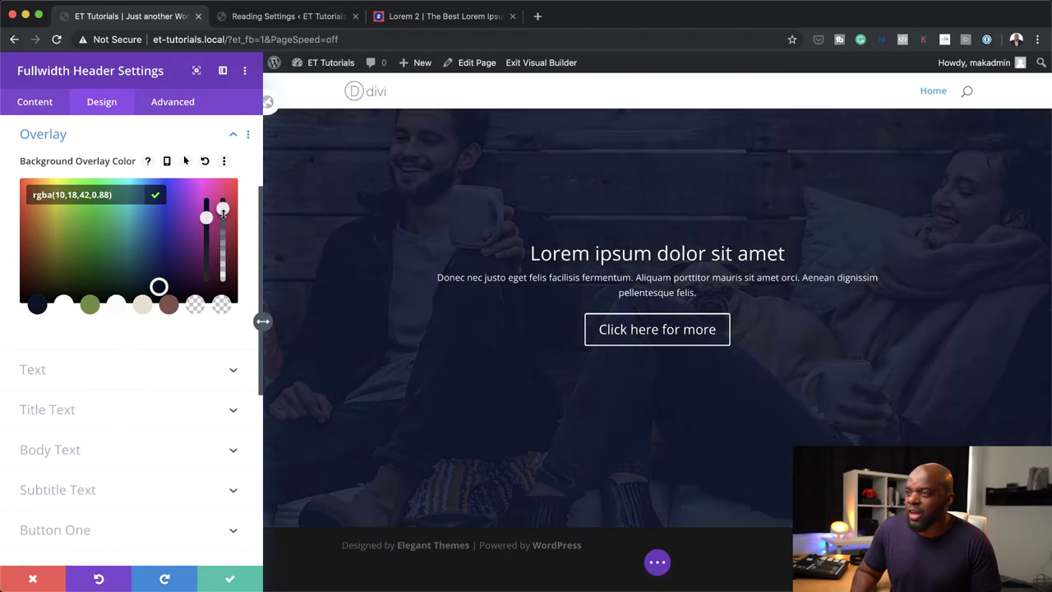
drag(221, 216, 223, 213)
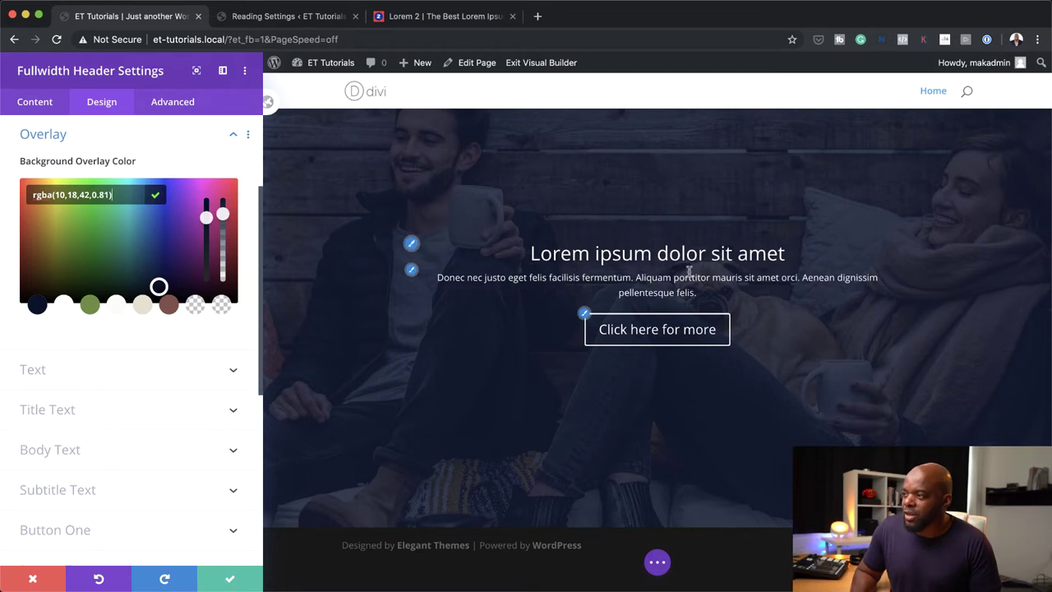
Style the header title as uppercase Poppins in Bold weight.
click(412, 244)
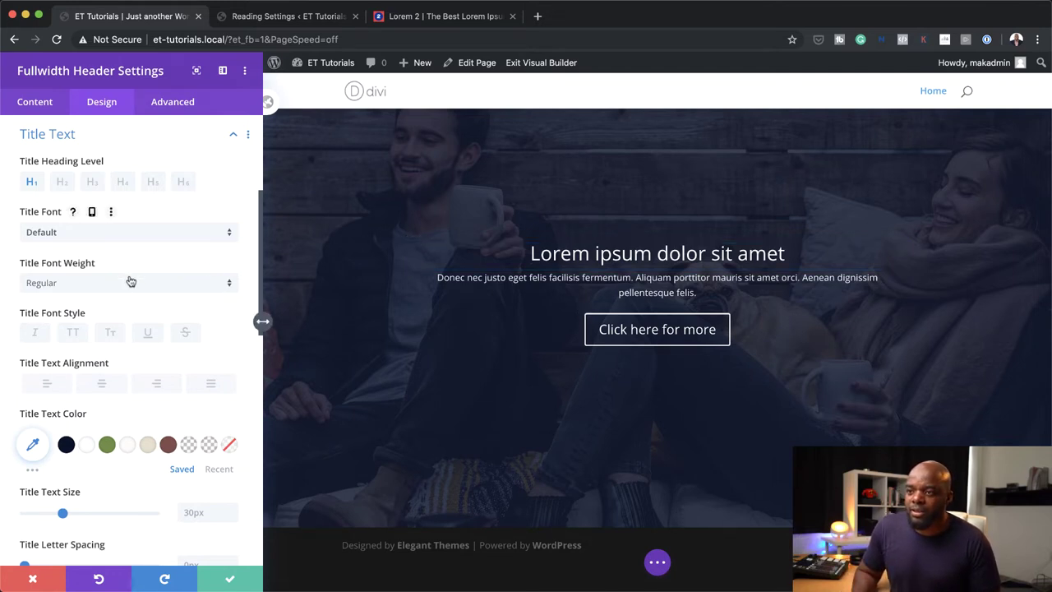
click(80, 335)
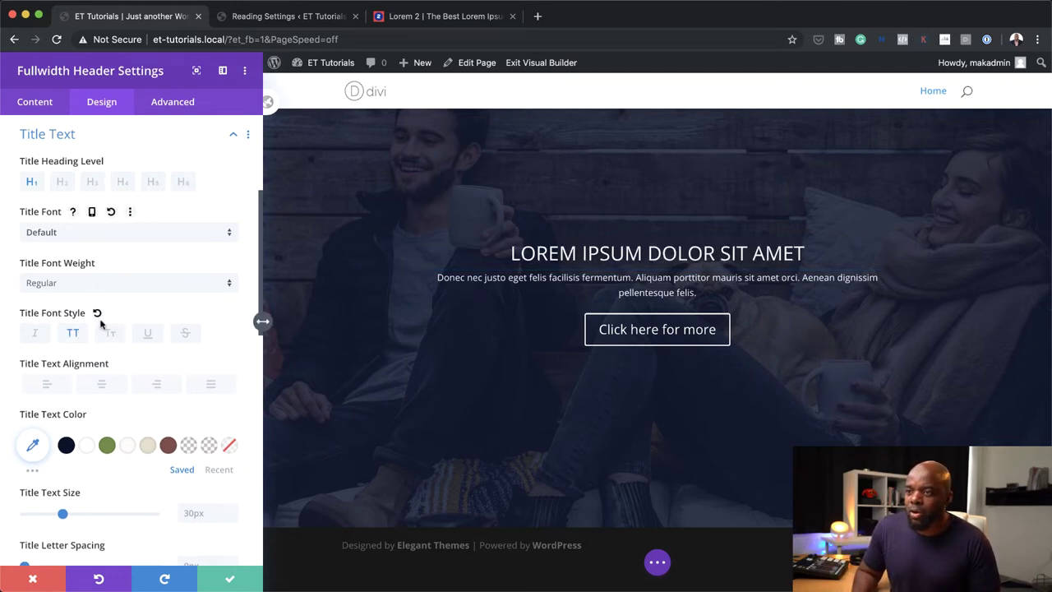
click(81, 230)
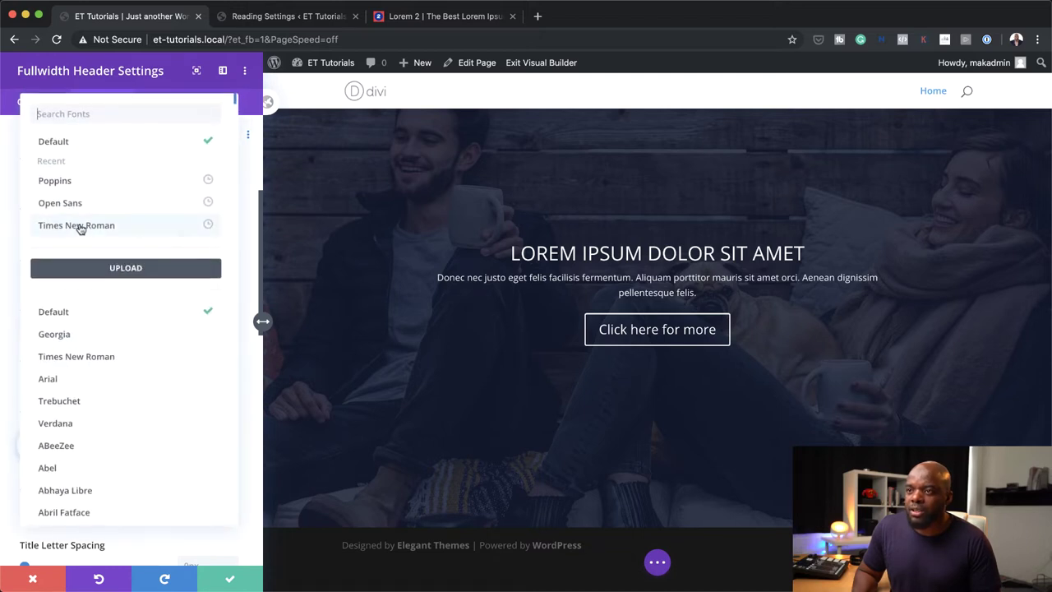
click(90, 179)
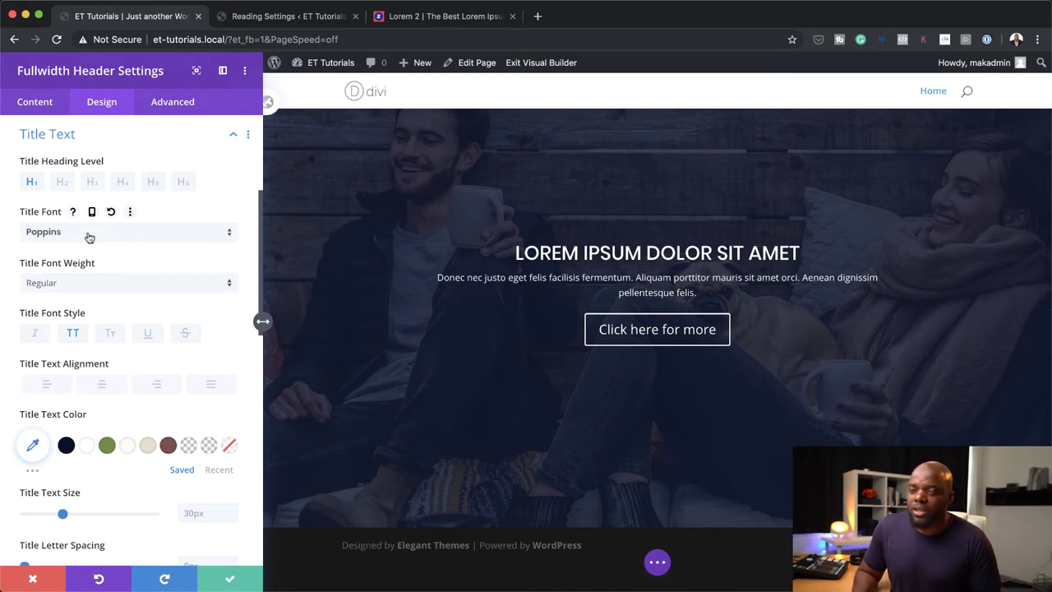
click(120, 284)
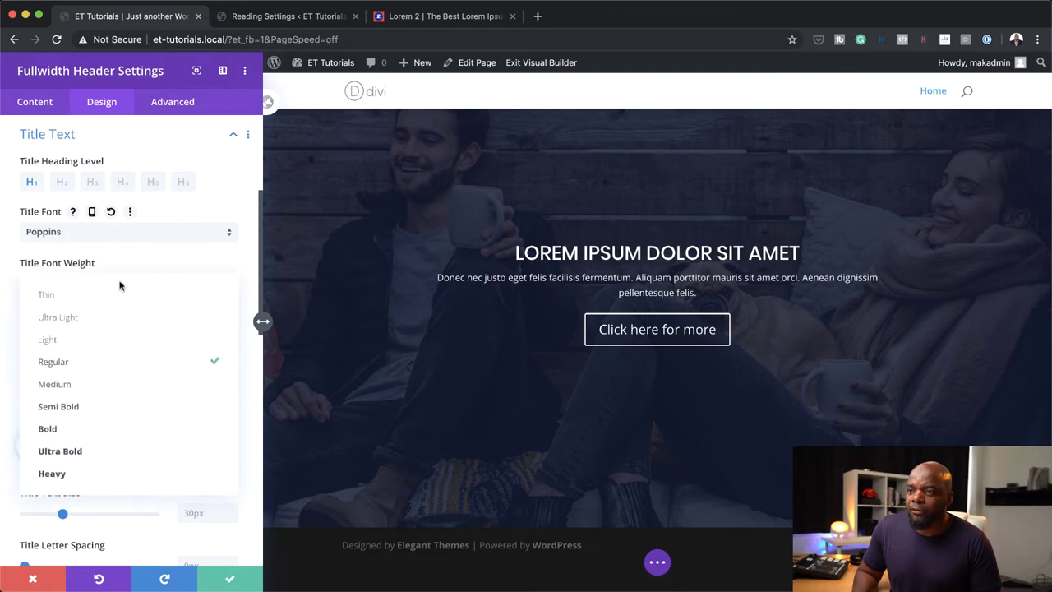
click(110, 426)
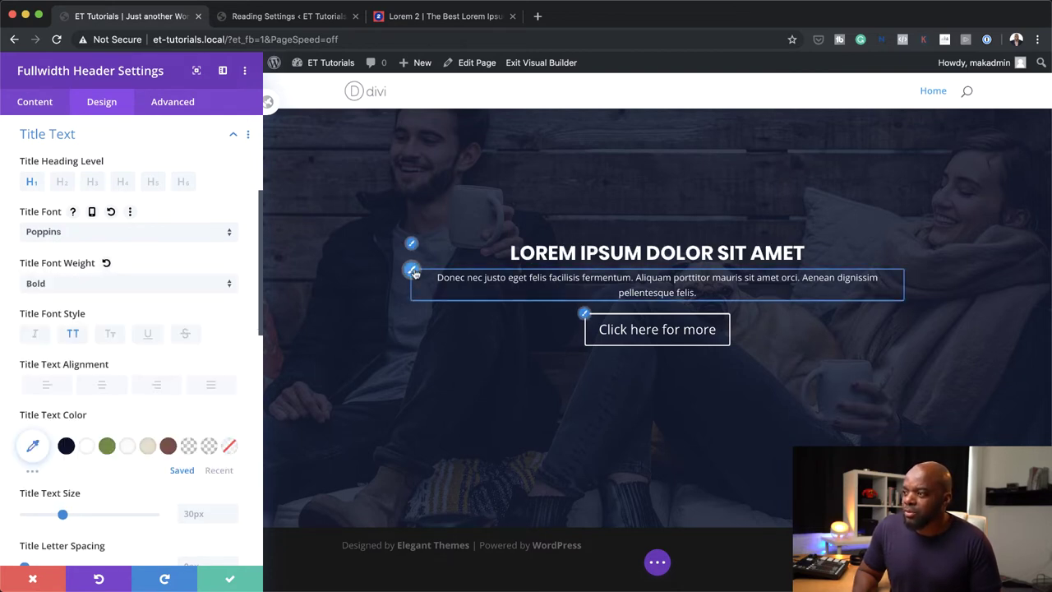
click(413, 273)
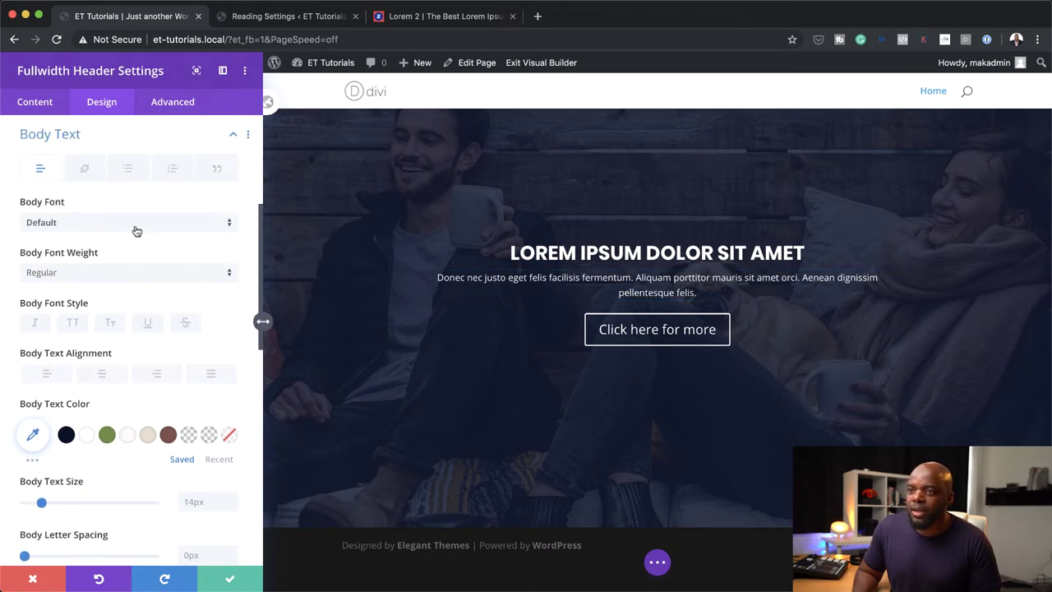
Set the header body text to Poppins at 19px with a 1.8em line height.
click(135, 228)
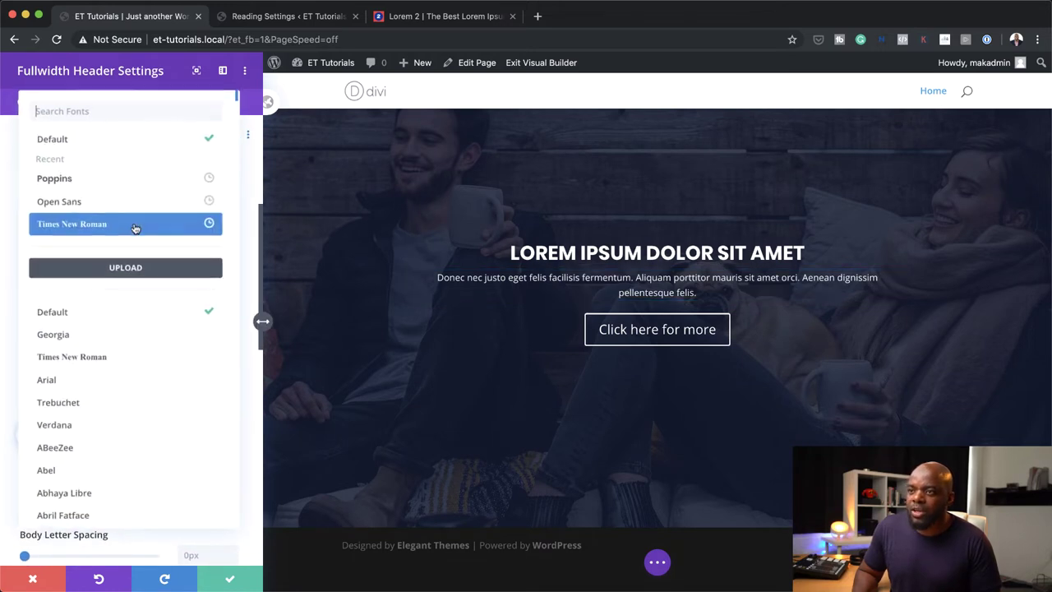
click(138, 176)
drag(41, 502, 48, 507)
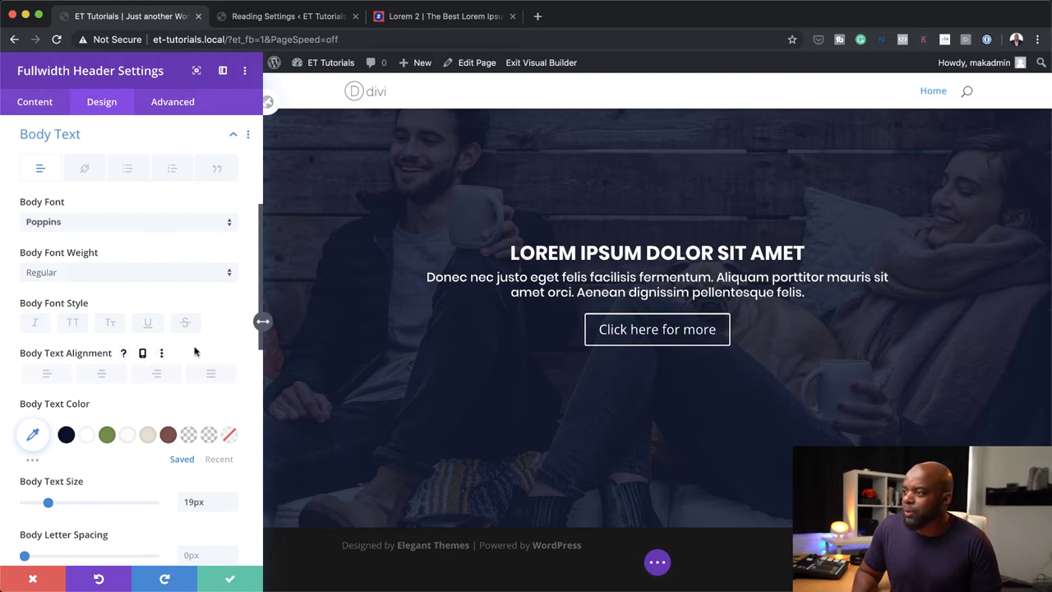
scroll(193, 351, down, 5)
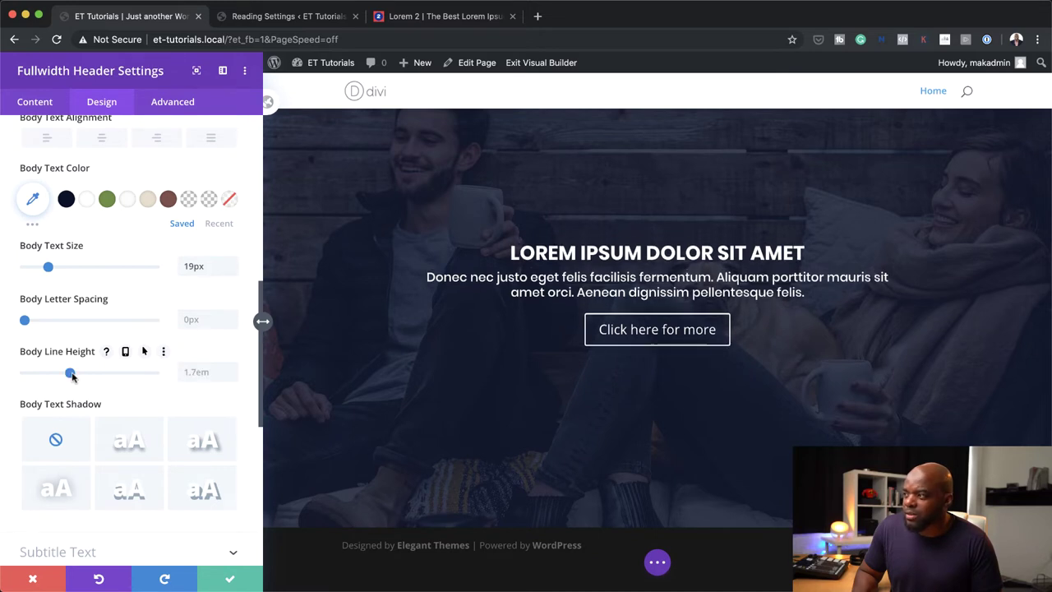
drag(72, 374, 77, 375)
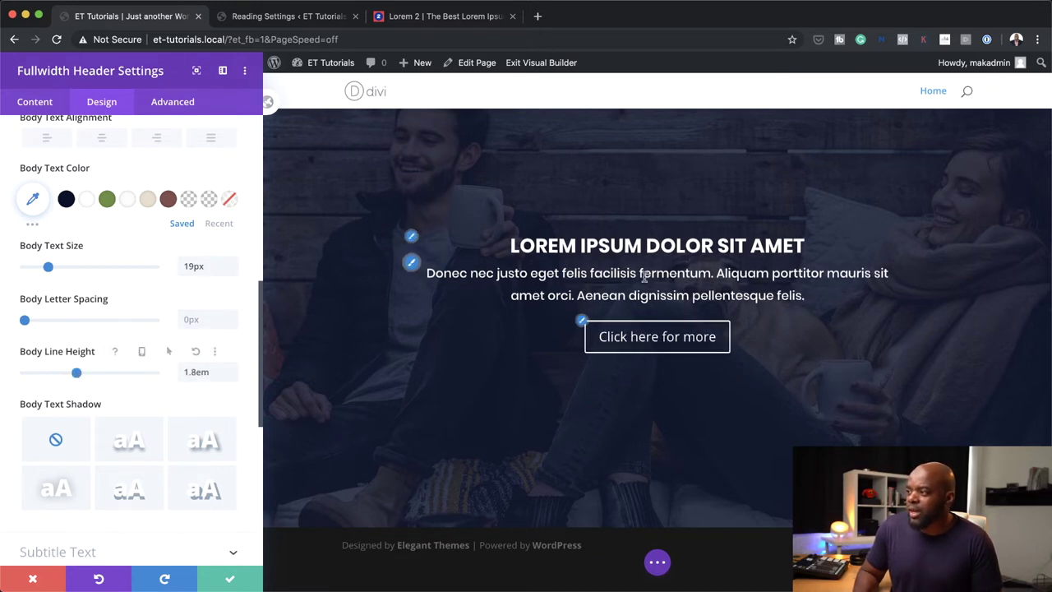
click(580, 321)
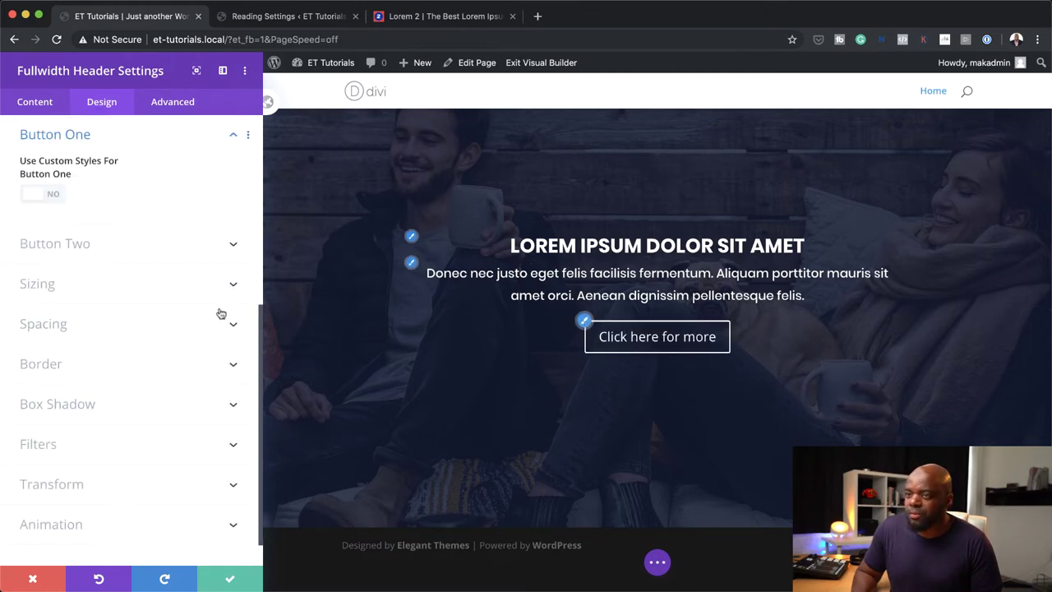
Enable custom Button One styles with a #698f3f green background and 0px border.
click(55, 198)
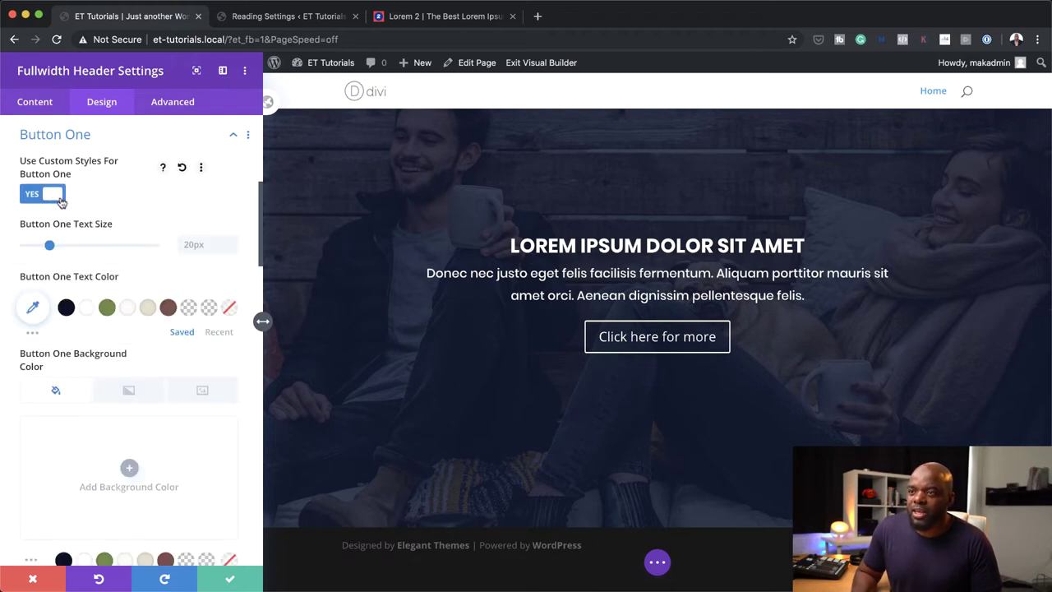
scroll(153, 427, down, 2)
scroll(153, 427, down, 8)
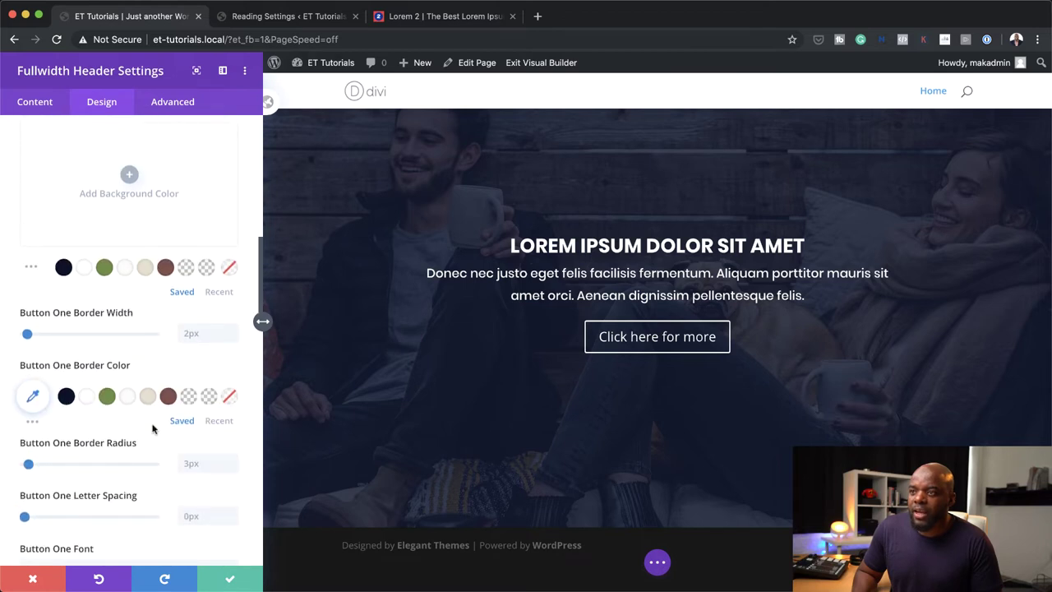
scroll(152, 427, up, 3)
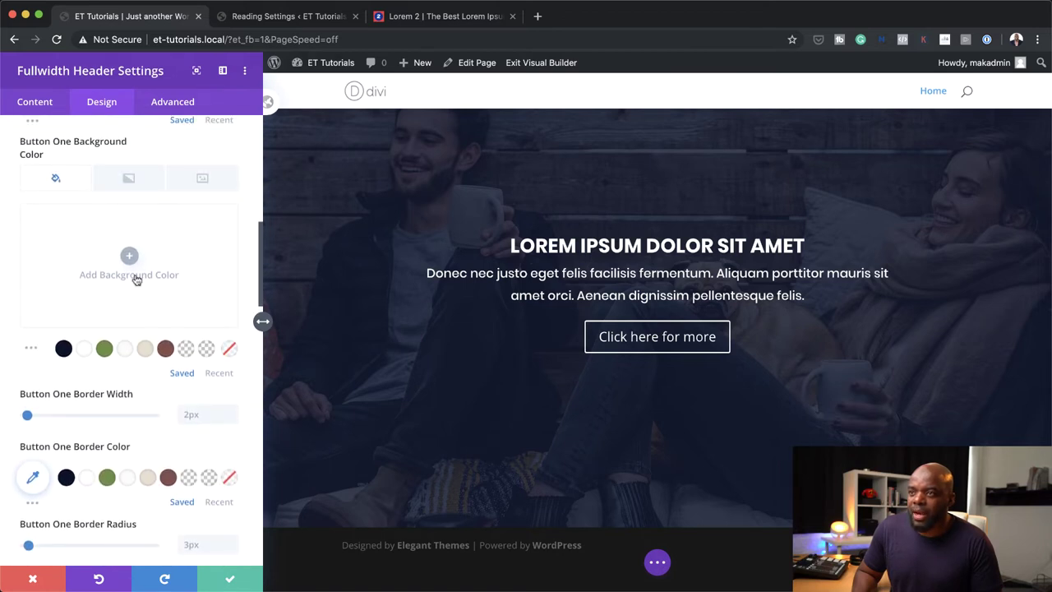
click(130, 255)
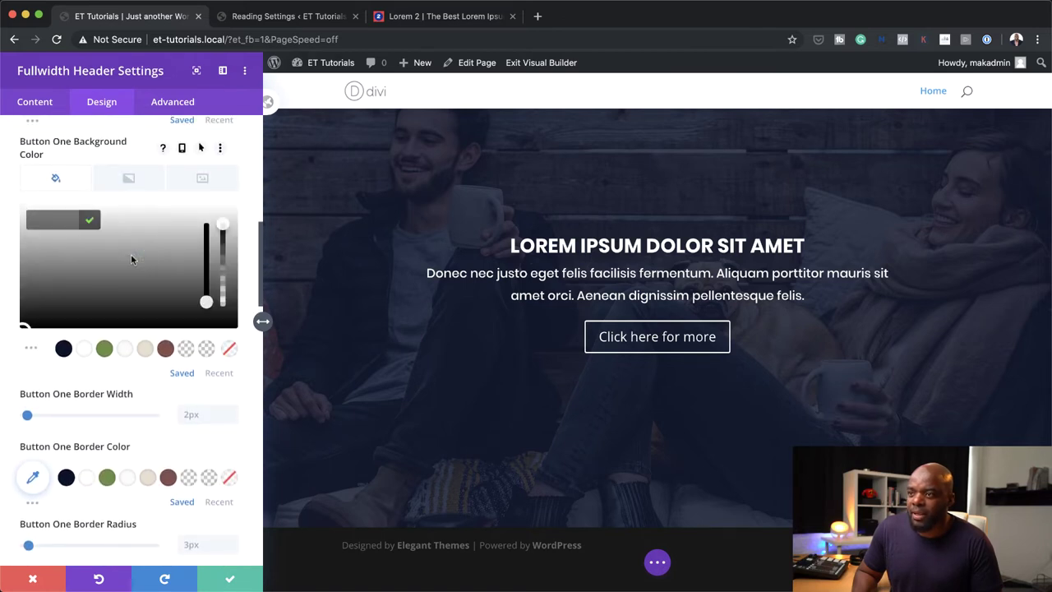
click(105, 349)
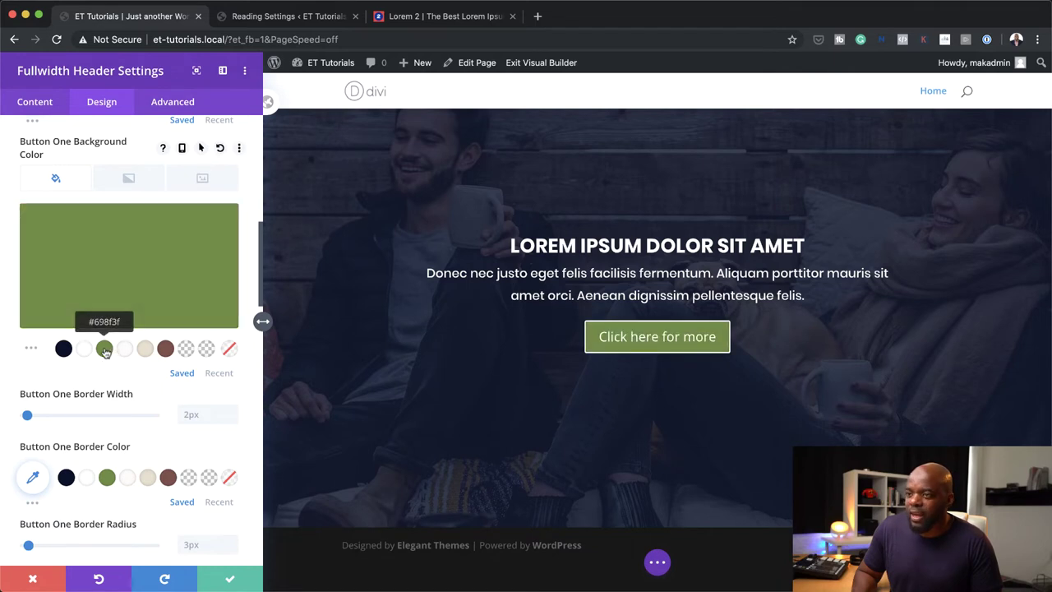
drag(29, 415, 4, 417)
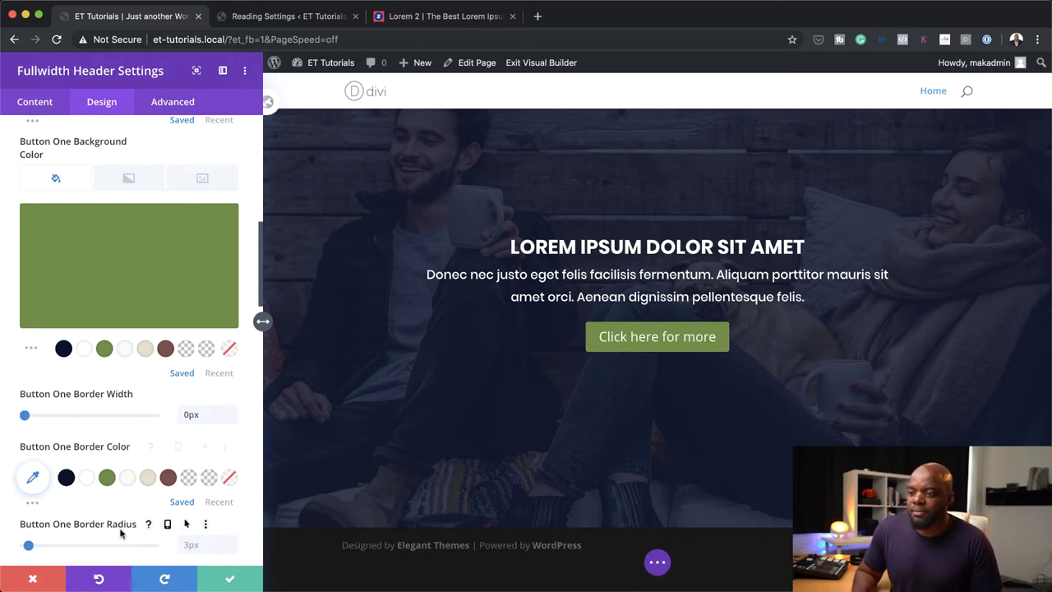
Set the Button One font to Poppins, keeping its text in normal case.
scroll(120, 534, down, 1)
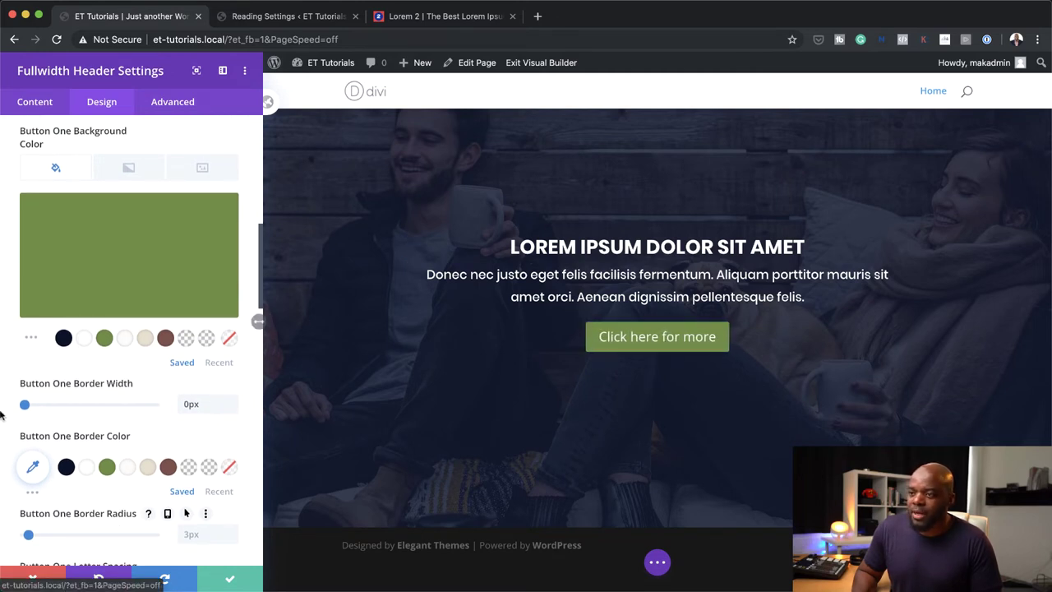
scroll(98, 483, down, 5)
scroll(97, 482, down, 3)
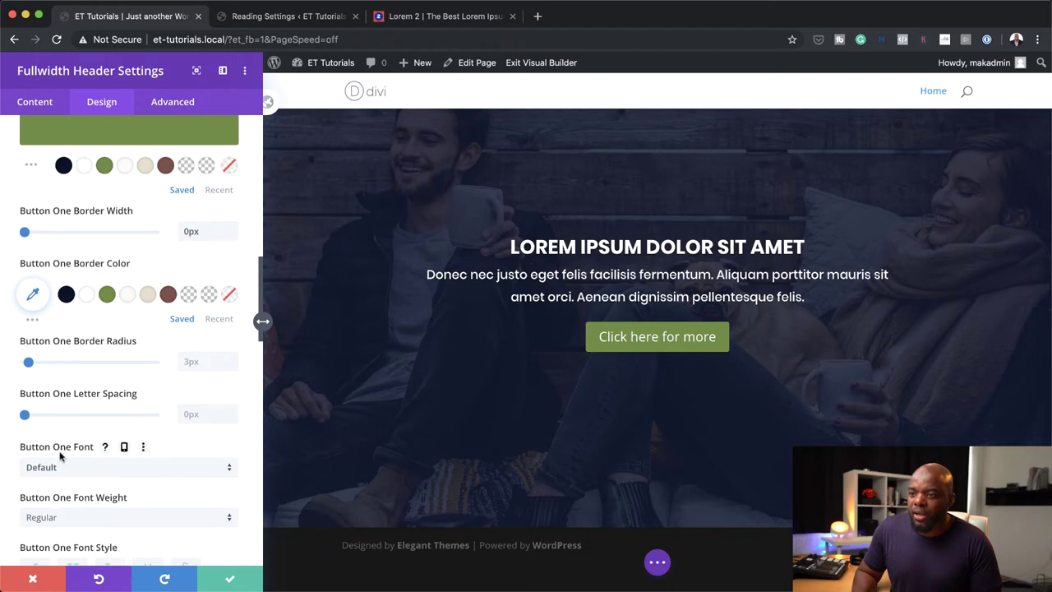
click(92, 467)
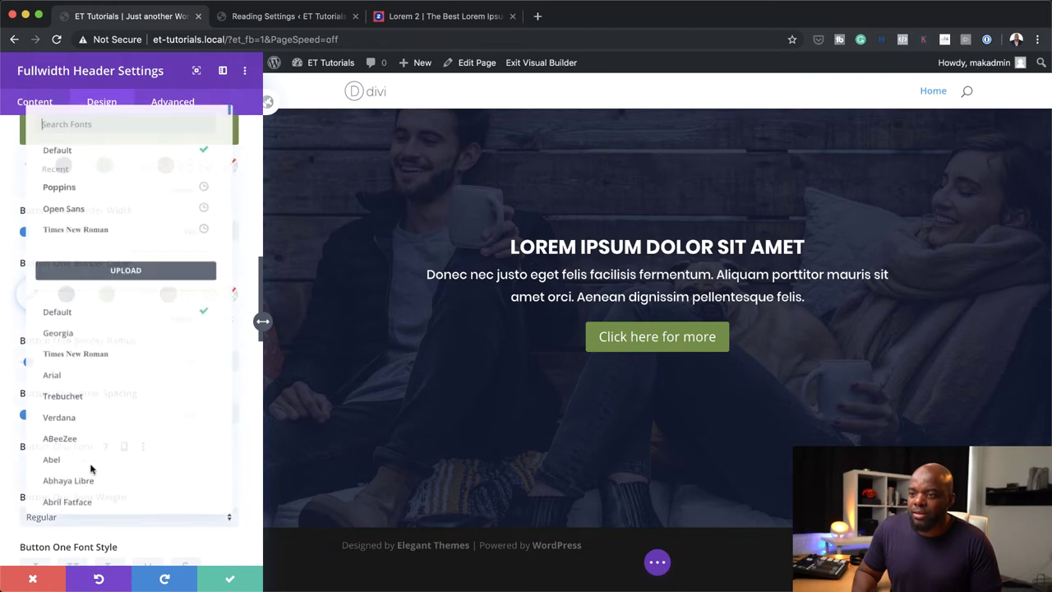
click(86, 179)
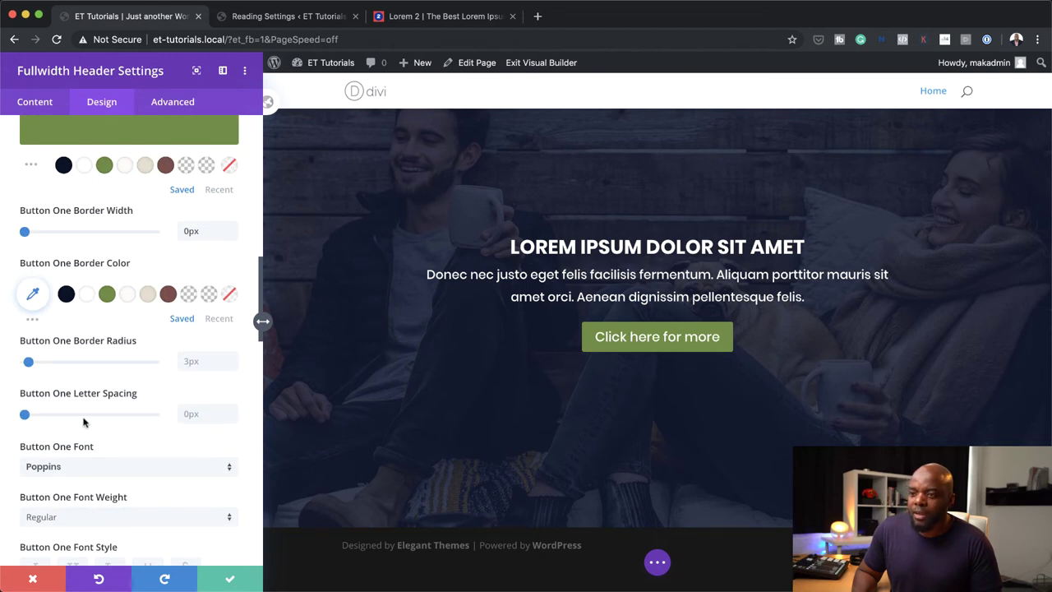
scroll(83, 422, down, 1)
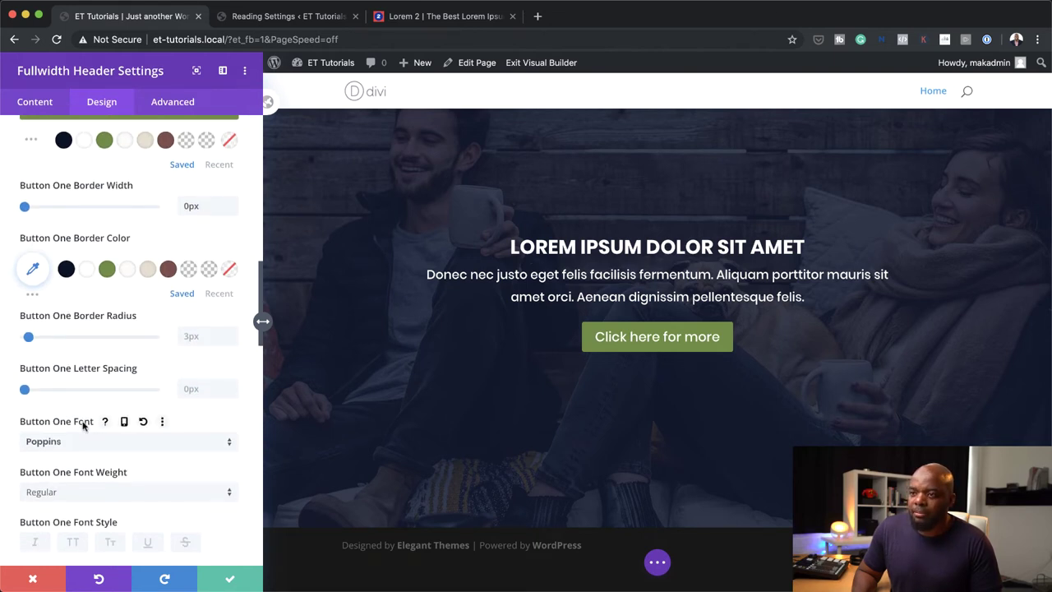
scroll(83, 424, down, 4)
click(79, 453)
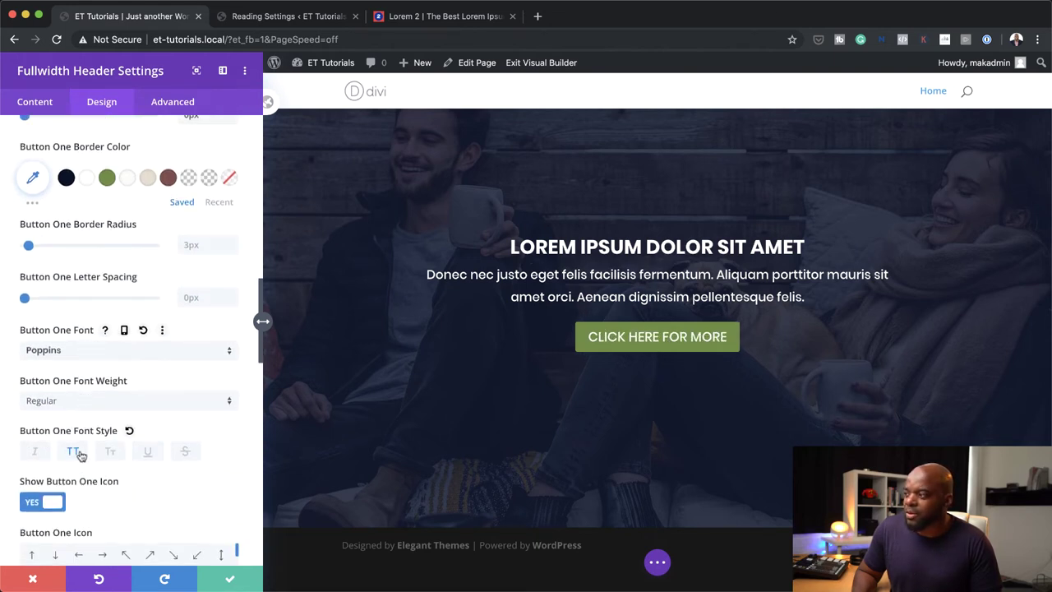
click(74, 452)
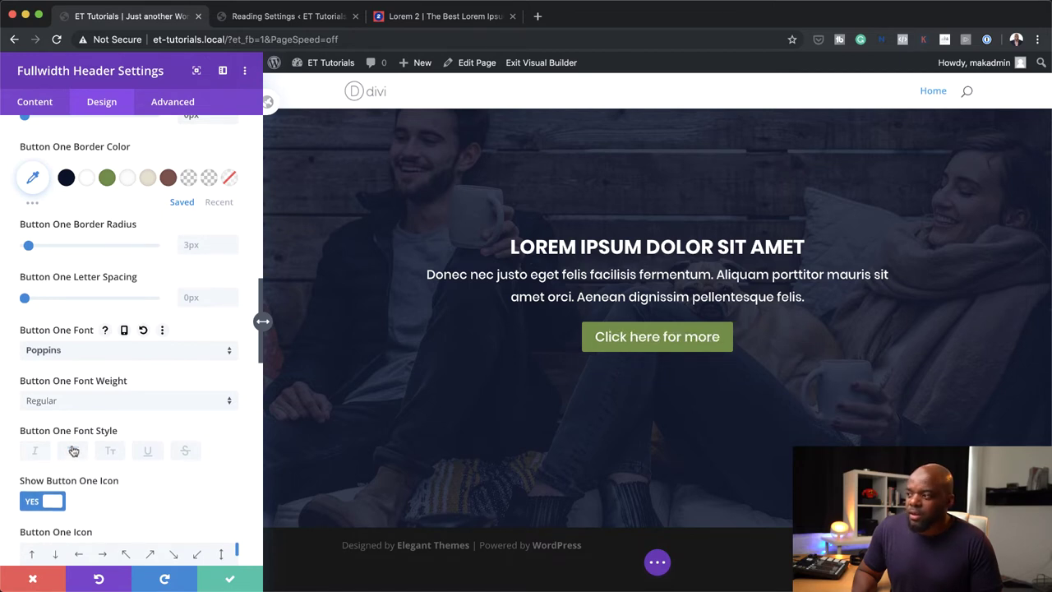
scroll(202, 436, down, 1)
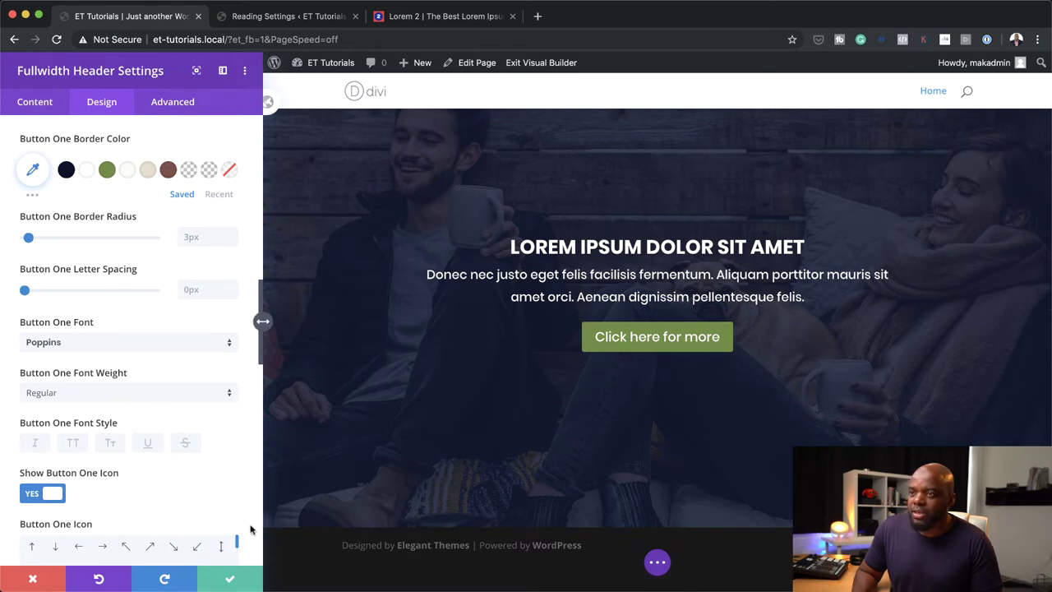
Set Button #1's link URL to '#' and save the Fullwidth Header settings.
click(36, 105)
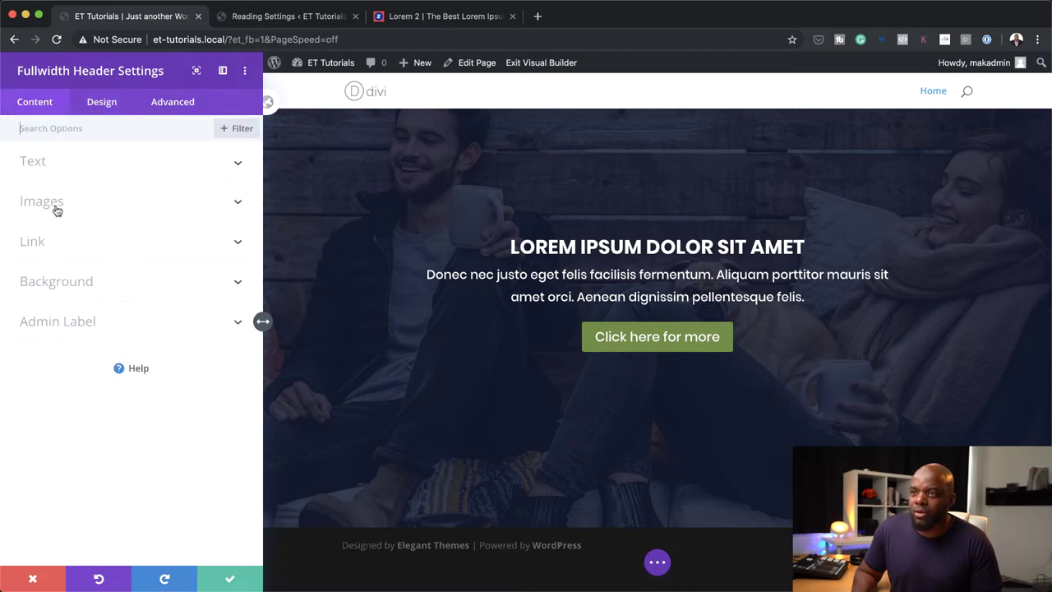
click(49, 244)
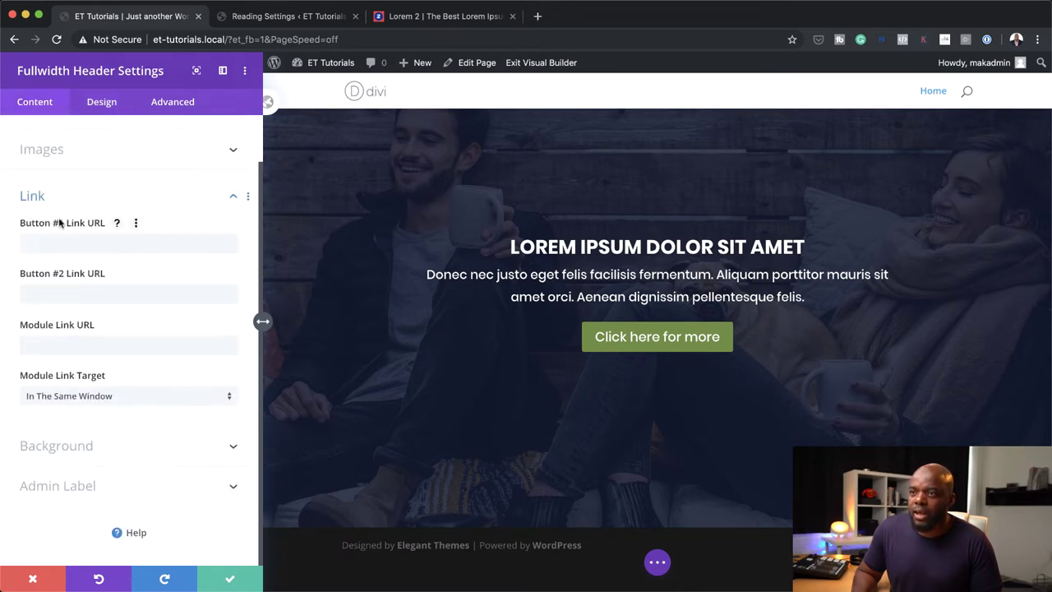
click(70, 242)
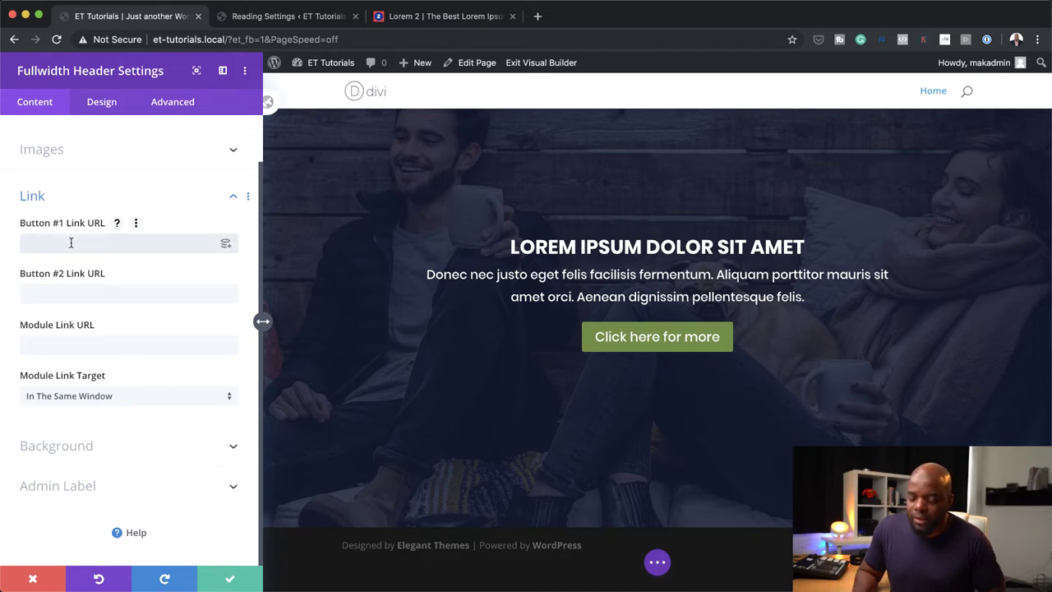
text(#)
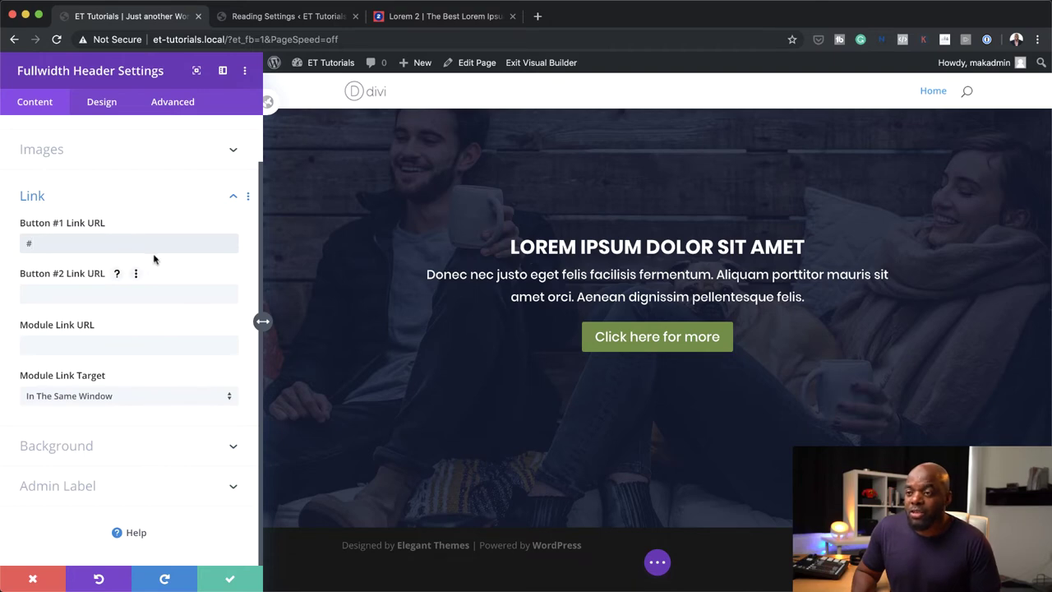
click(231, 579)
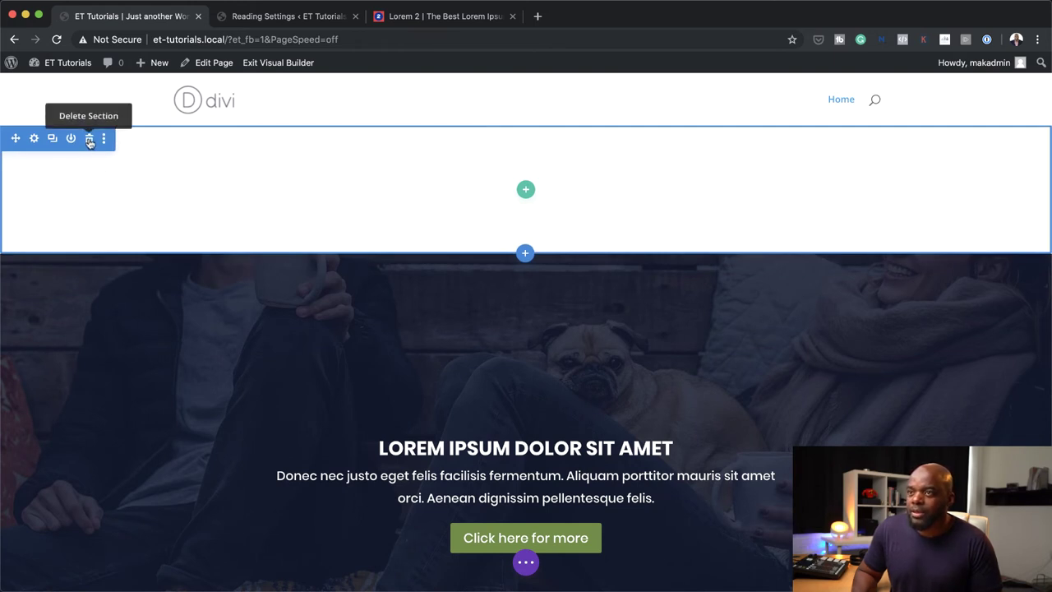
Delete the empty section above the hero, then go to the All Posts list.
click(89, 139)
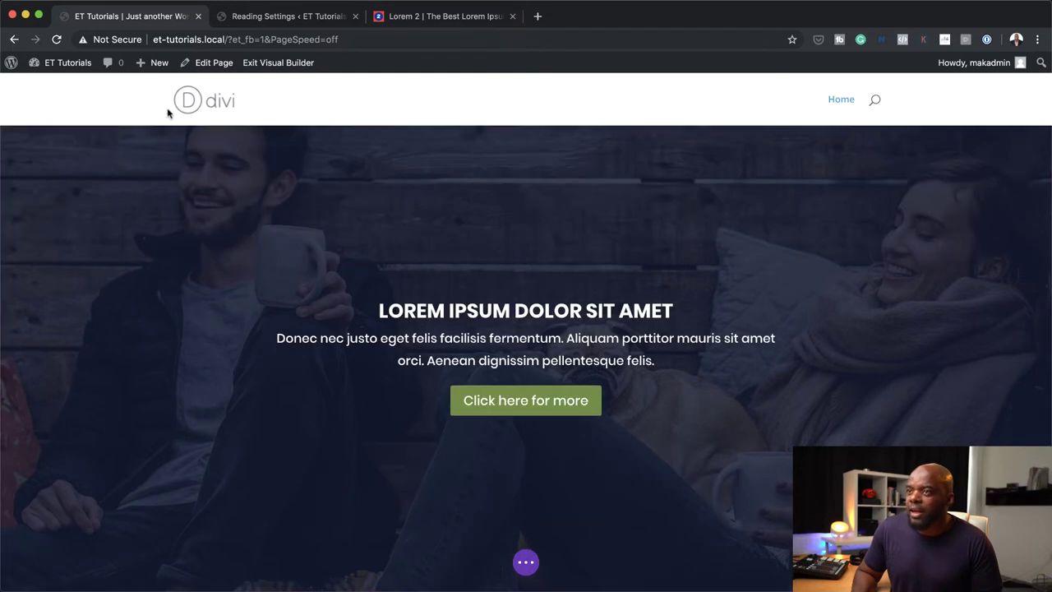
scroll(299, 301, down, 2)
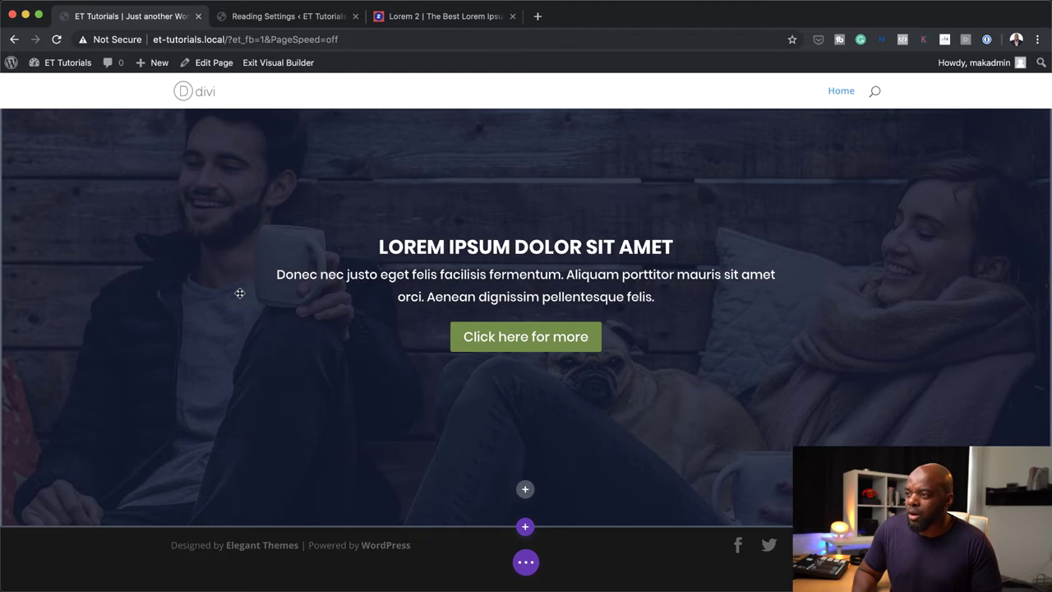
scroll(243, 294, up, 2)
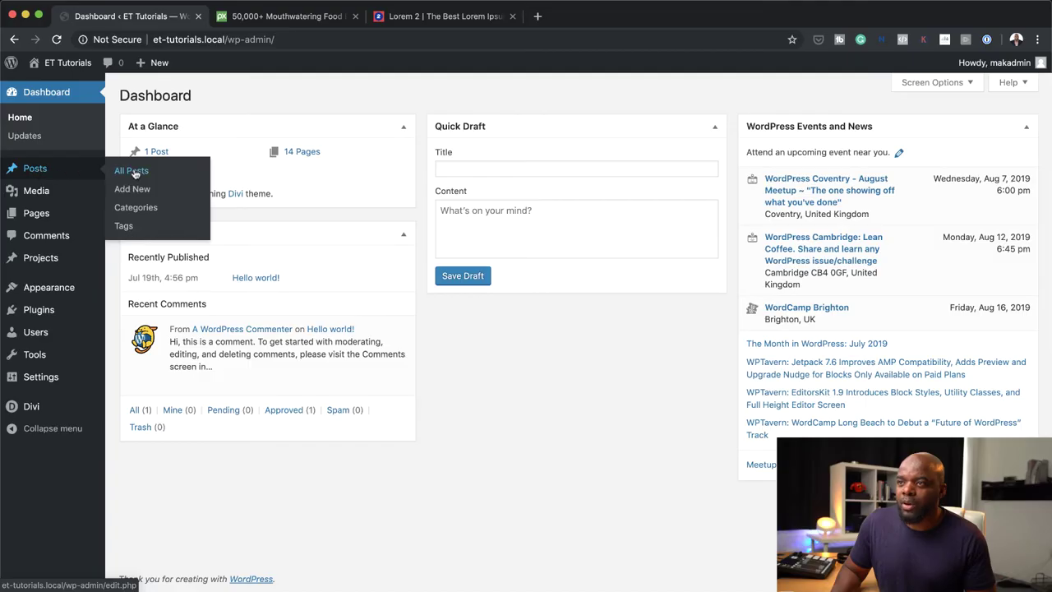
click(125, 171)
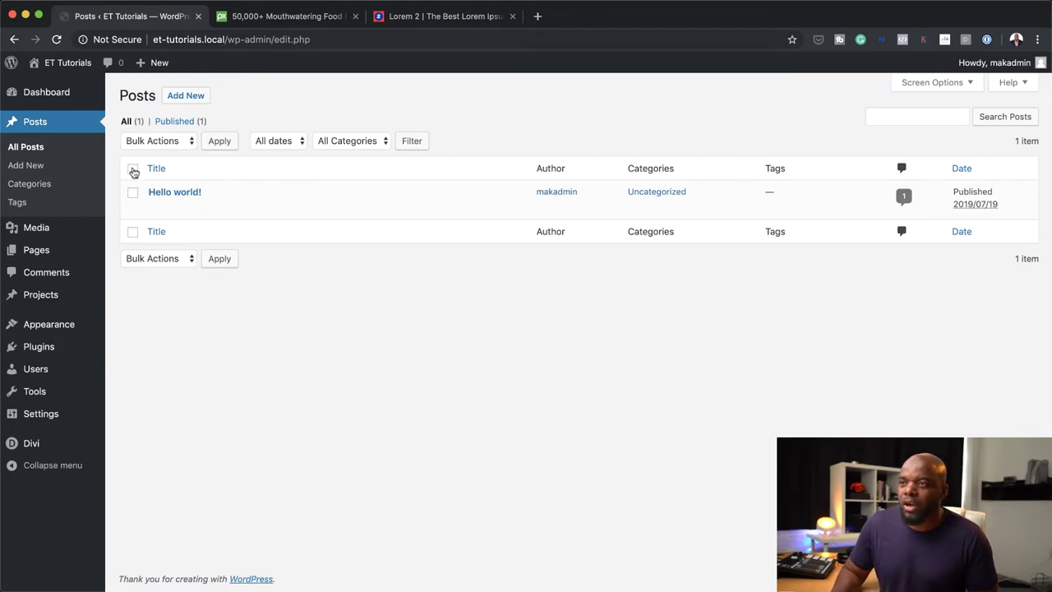
Trash the Hello world! post and start a new post titled 'Article One' in the default editor.
mouse_move(179, 201)
click(230, 208)
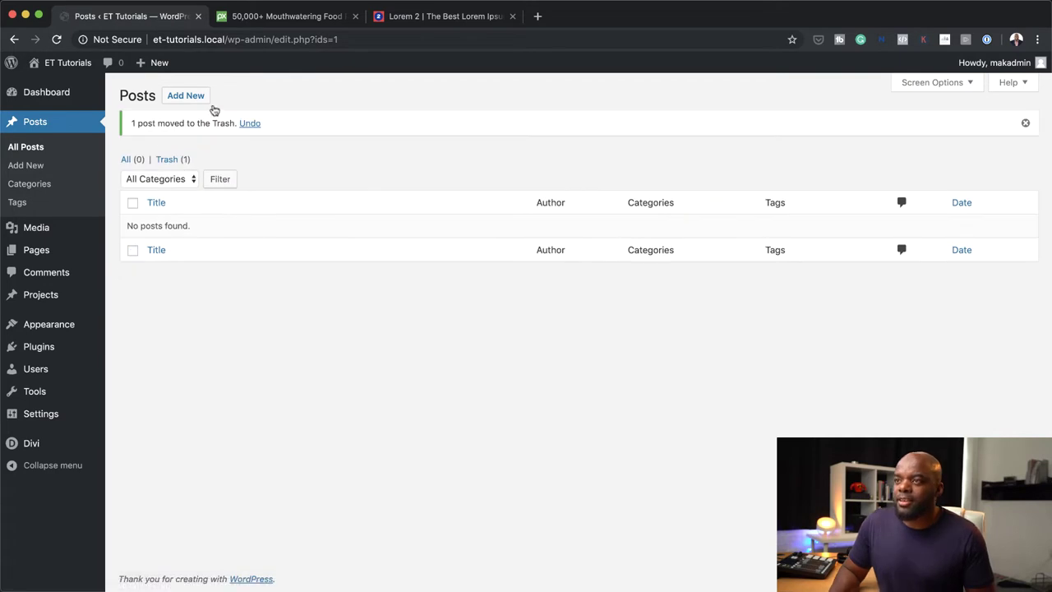
click(194, 99)
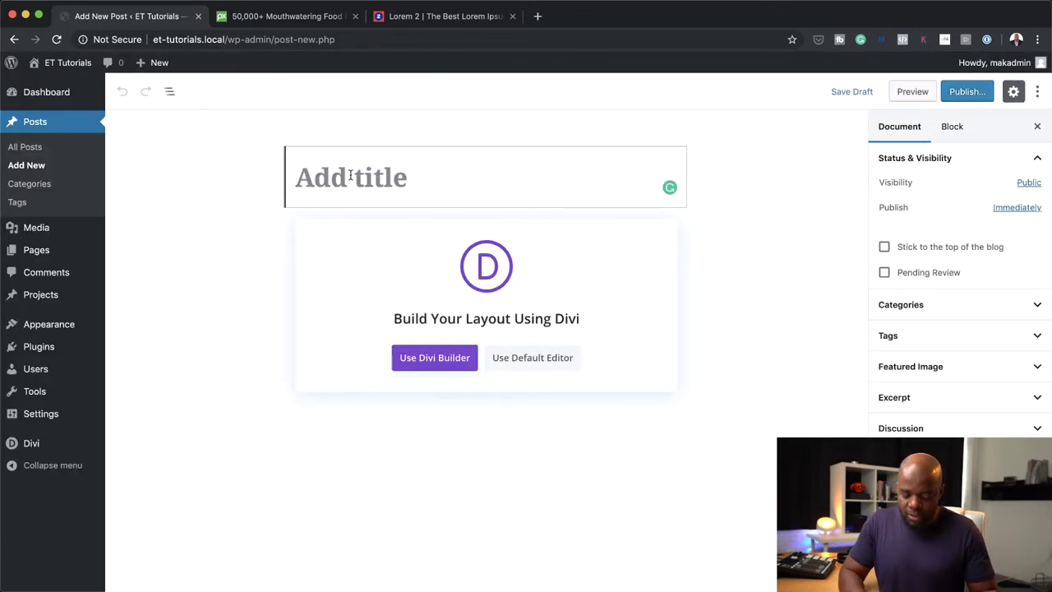
text(Article One)
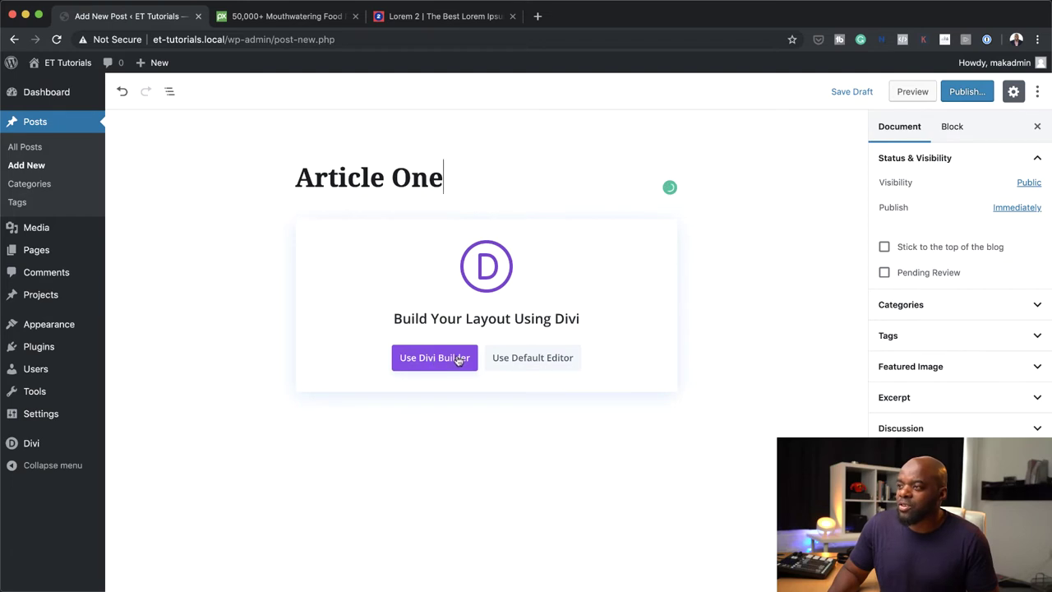
click(533, 360)
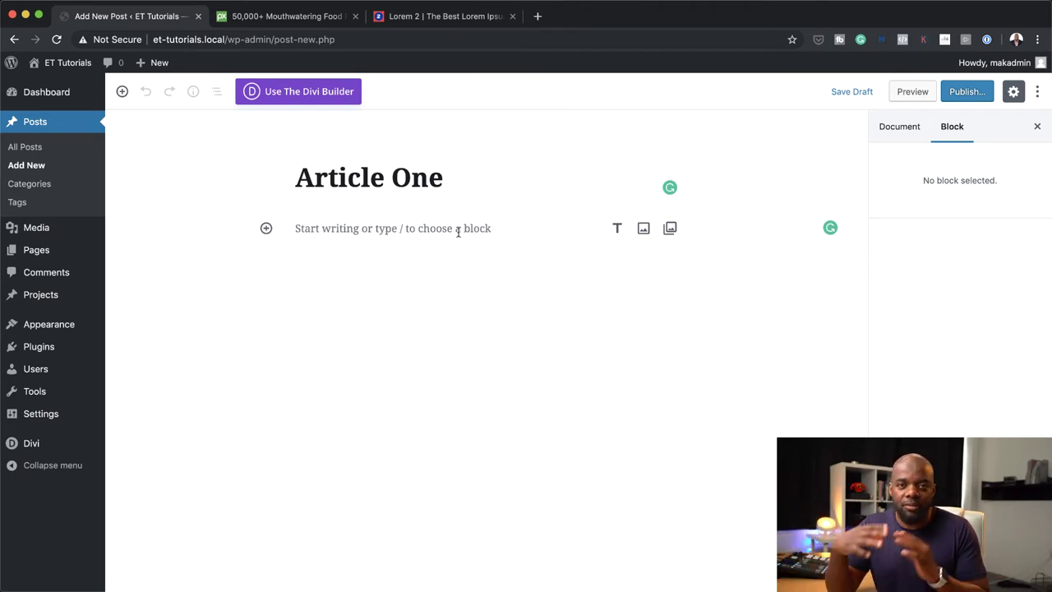
Add a 'Donec odio' heading block to the Article One post.
click(308, 226)
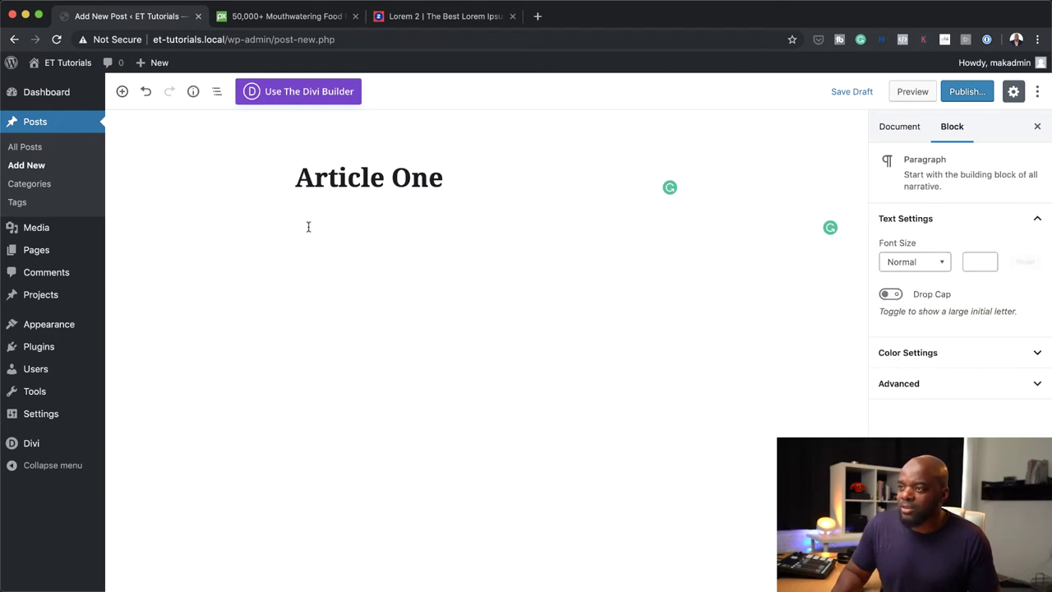
click(444, 17)
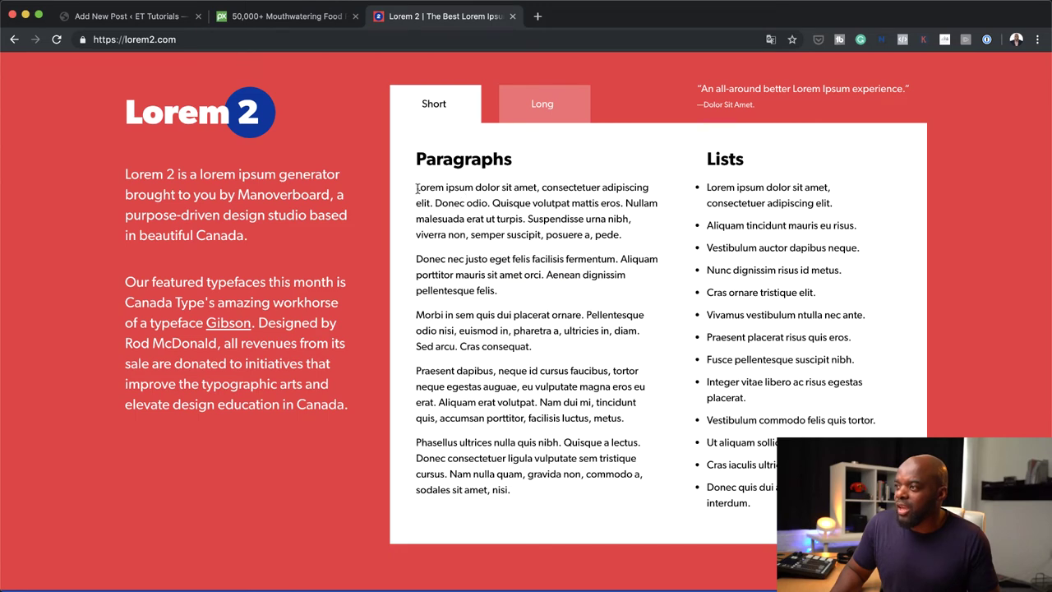
drag(435, 202, 486, 202)
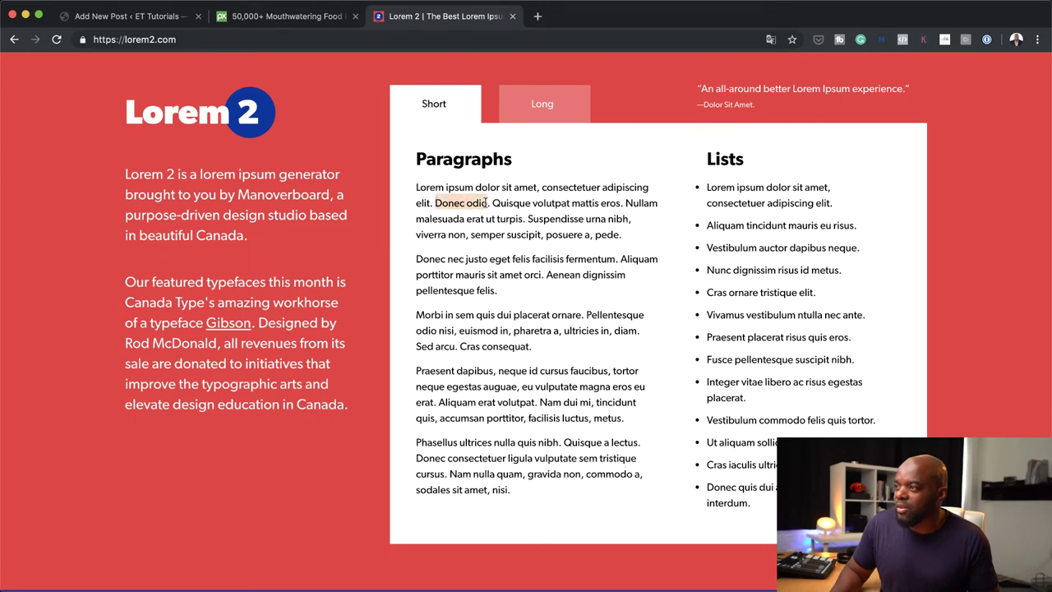
click(115, 17)
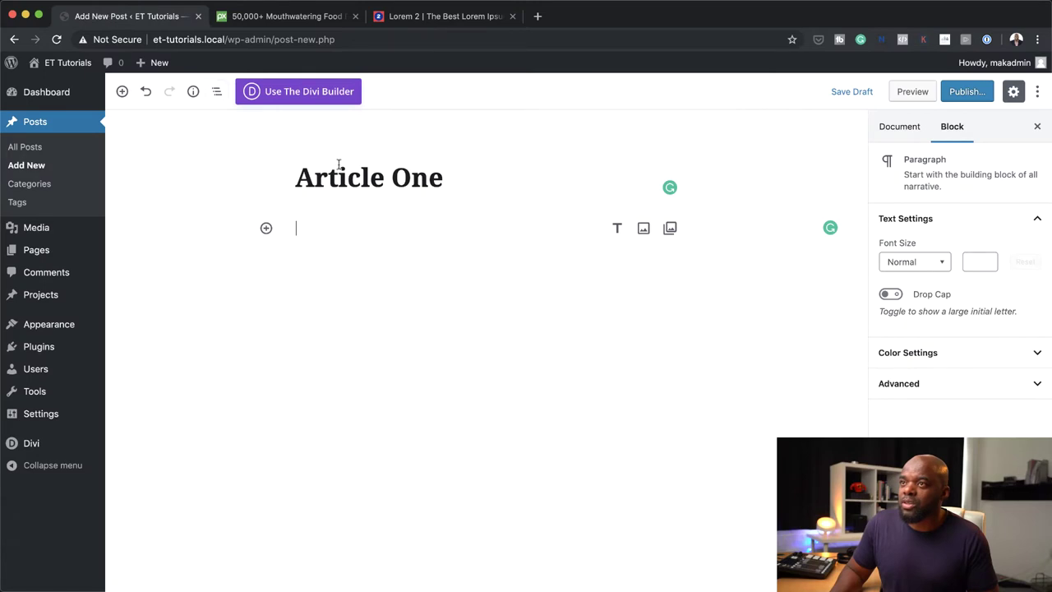
click(266, 229)
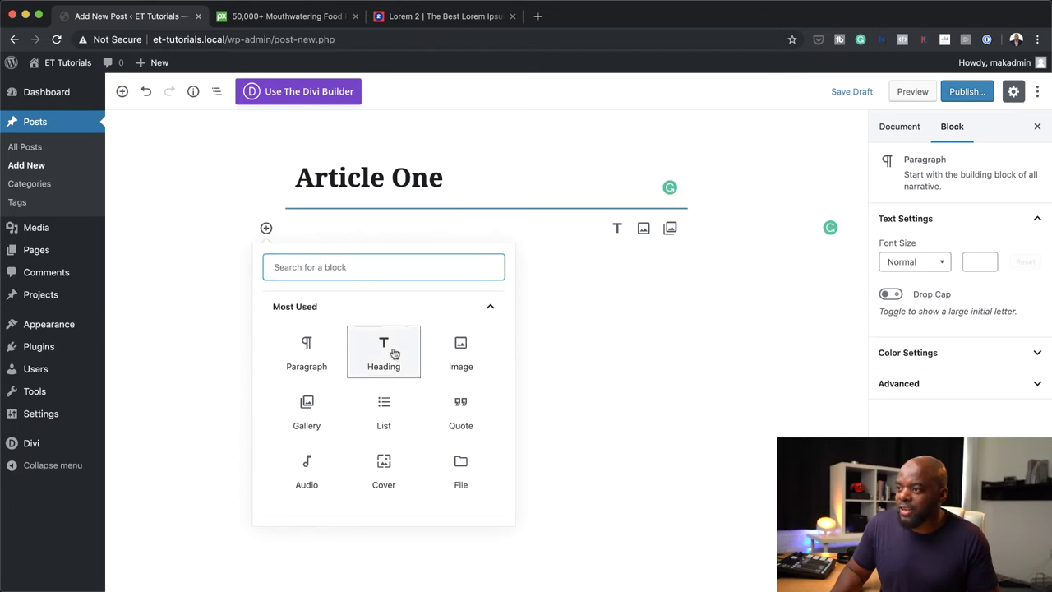
click(393, 352)
text(Donec odio)
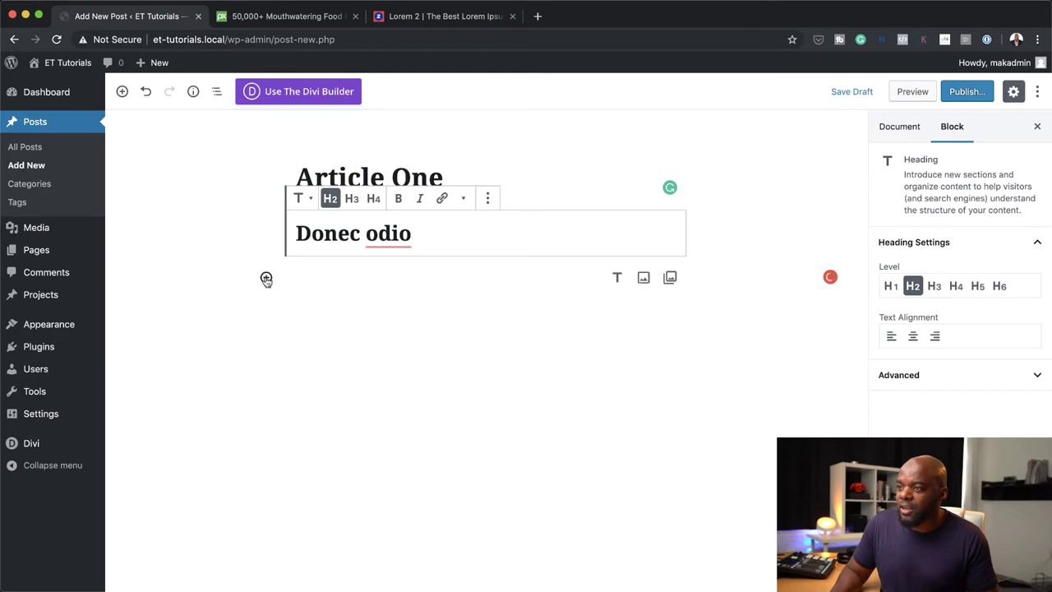
Paste four lorem ipsum paragraphs from lorem2.com into a paragraph block below it.
click(265, 279)
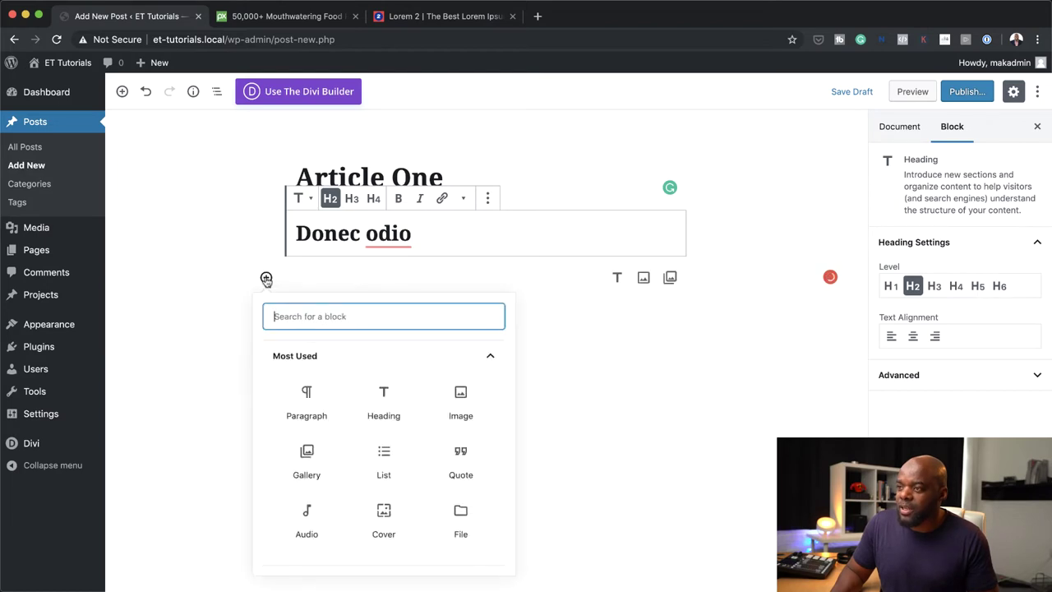
click(319, 405)
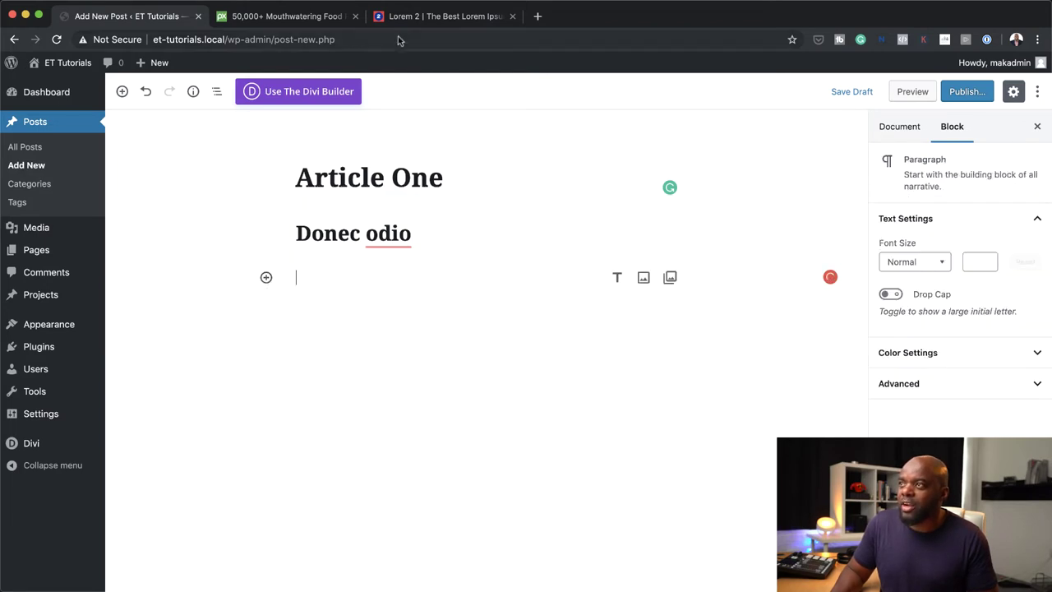
click(409, 18)
drag(417, 257, 557, 496)
key(super+c)
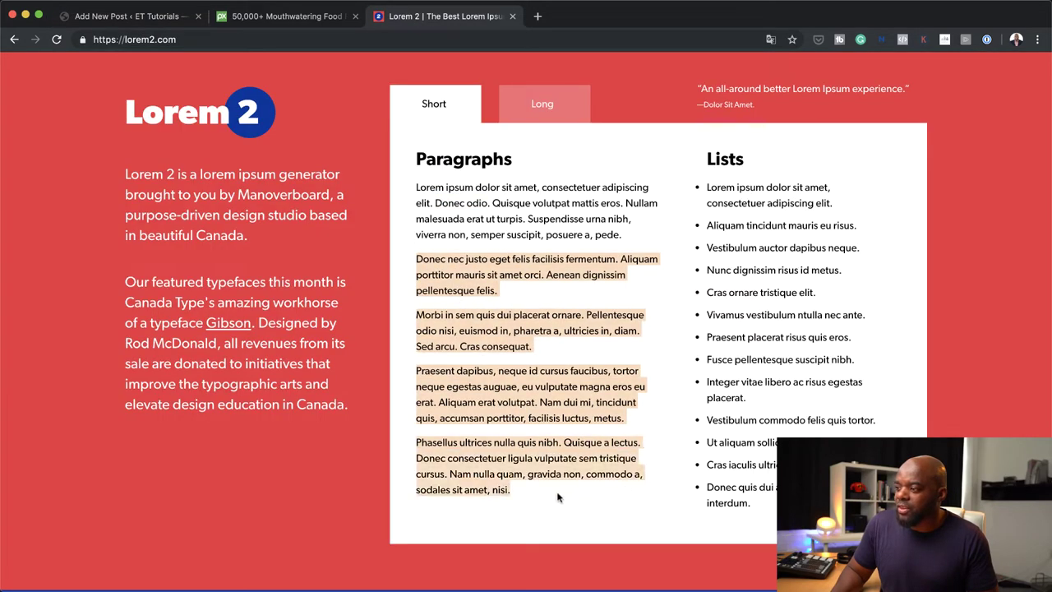
click(125, 17)
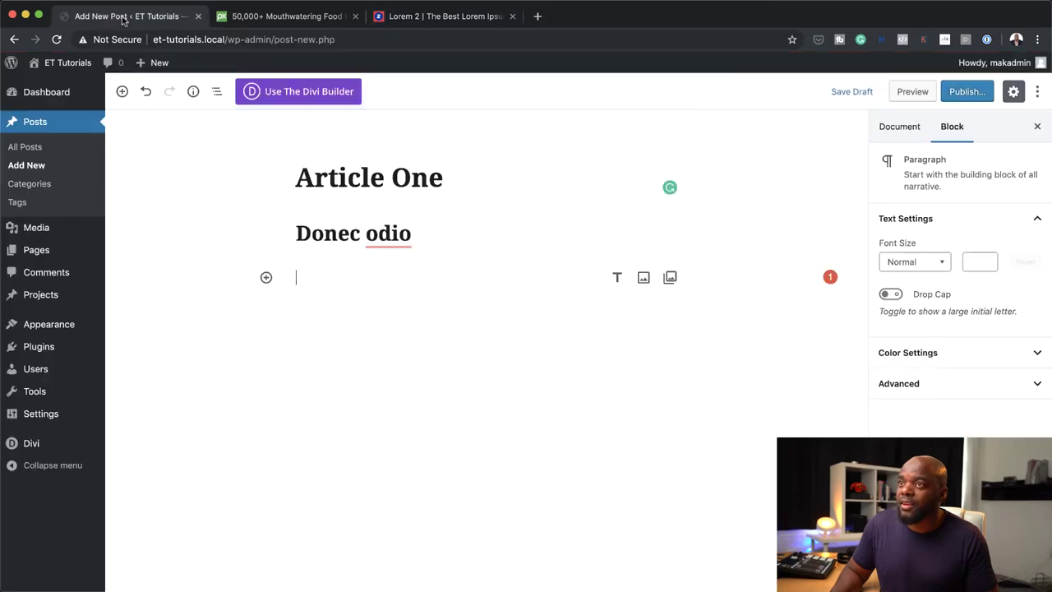
key(super+v)
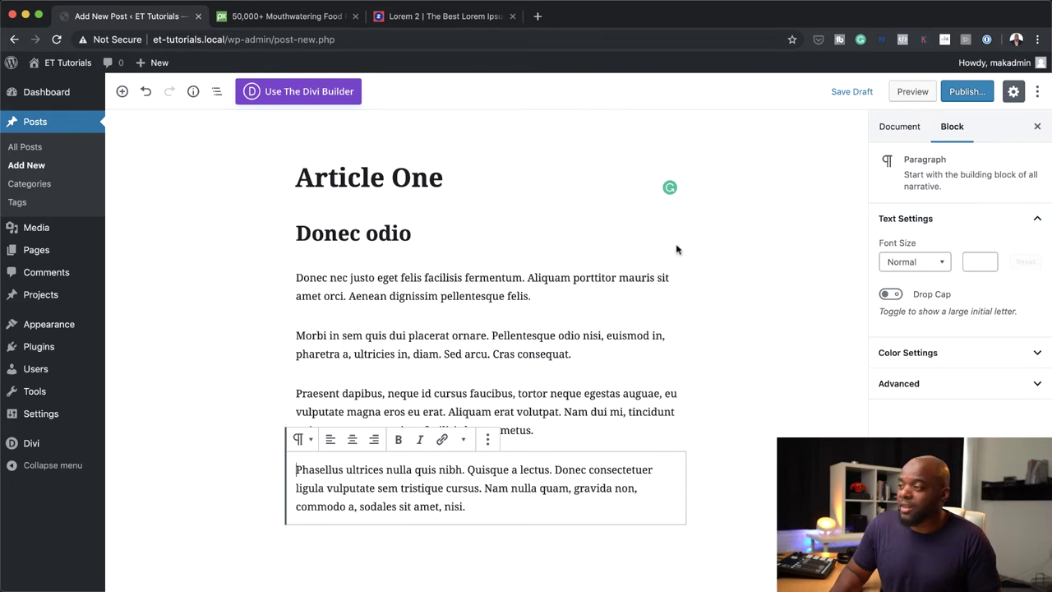
Set the dumbbells photo as Article One's featured image and publish the post.
click(898, 129)
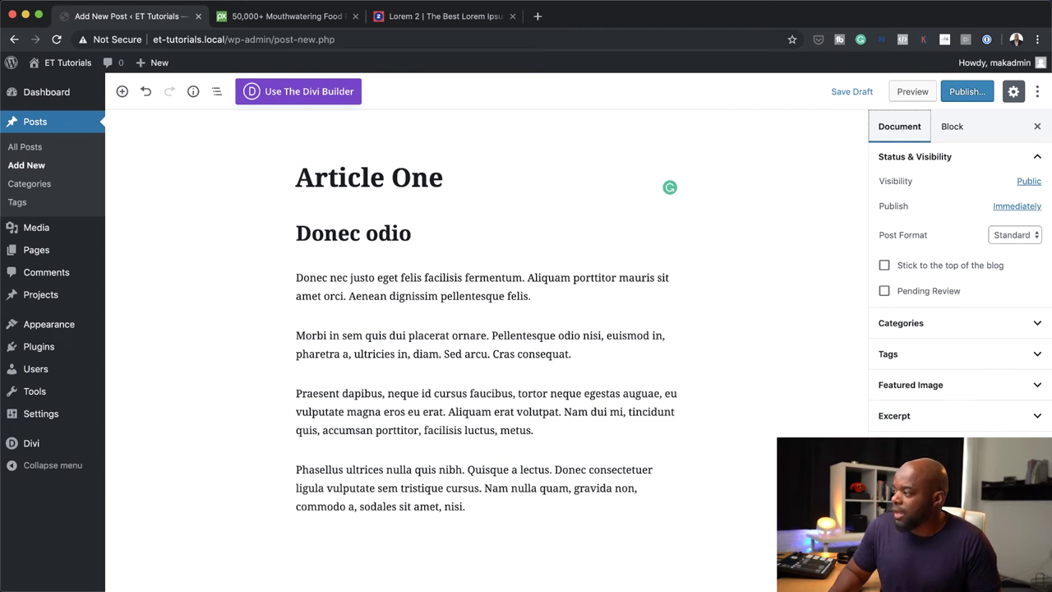
click(923, 386)
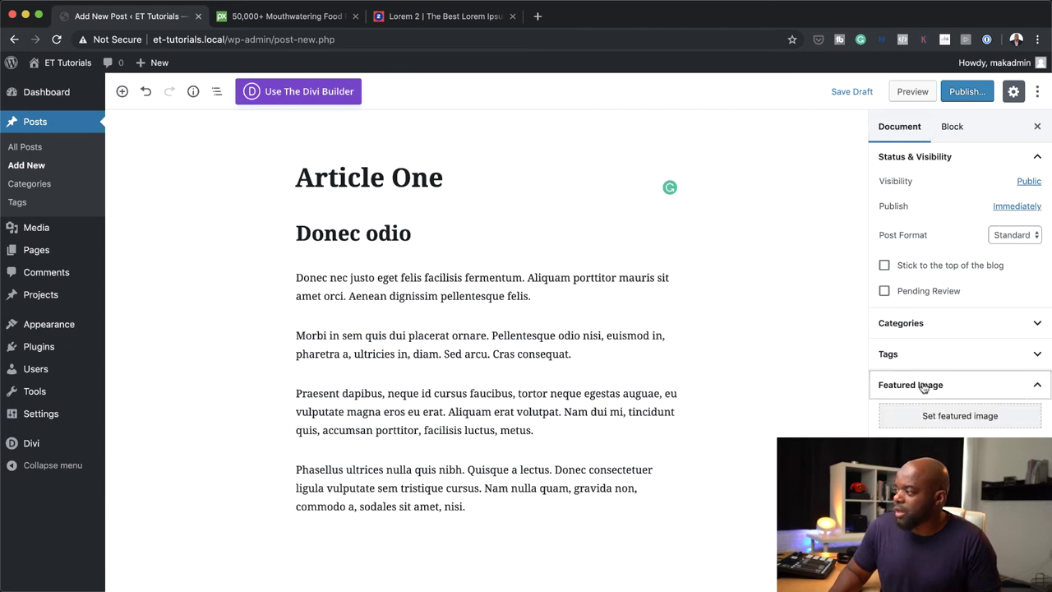
click(956, 416)
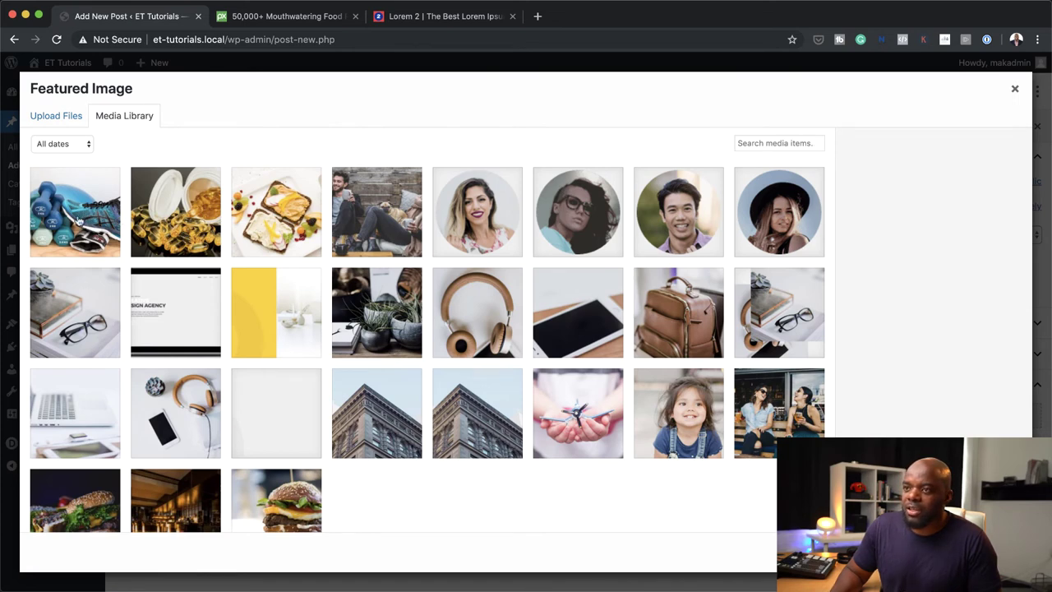
click(79, 220)
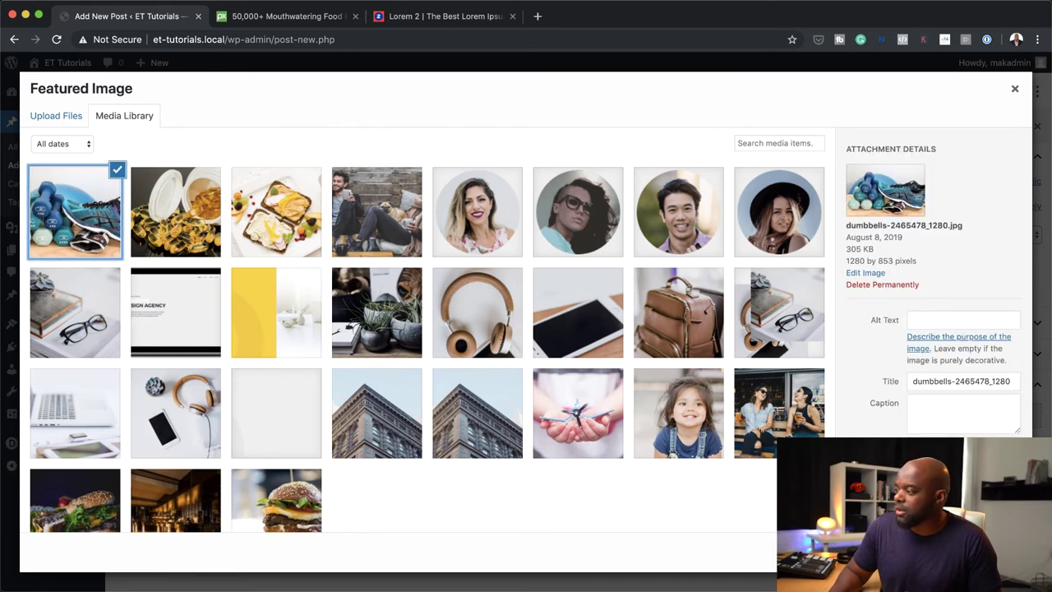
click(973, 552)
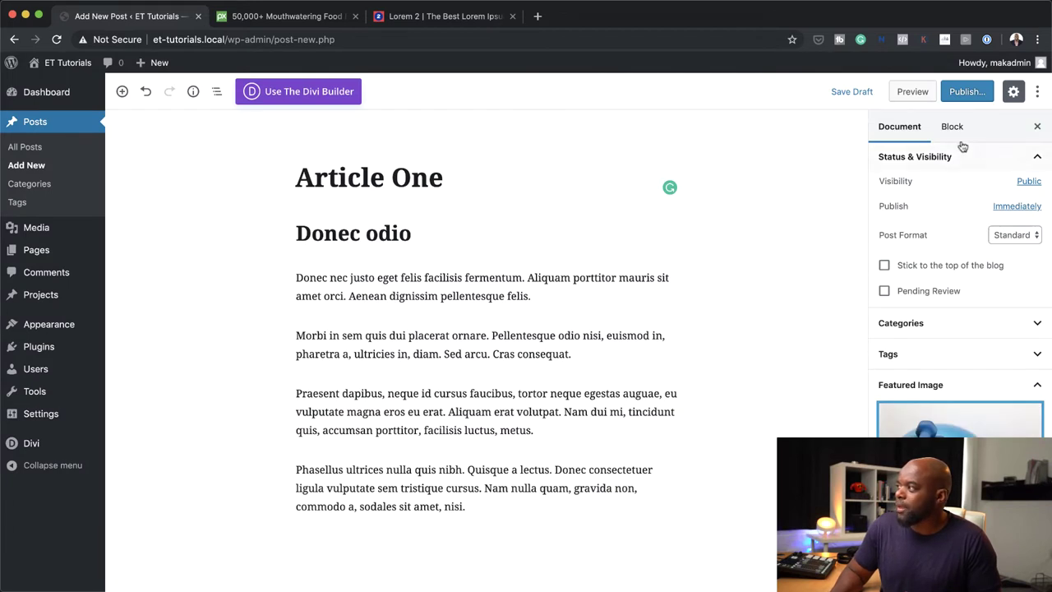
click(971, 93)
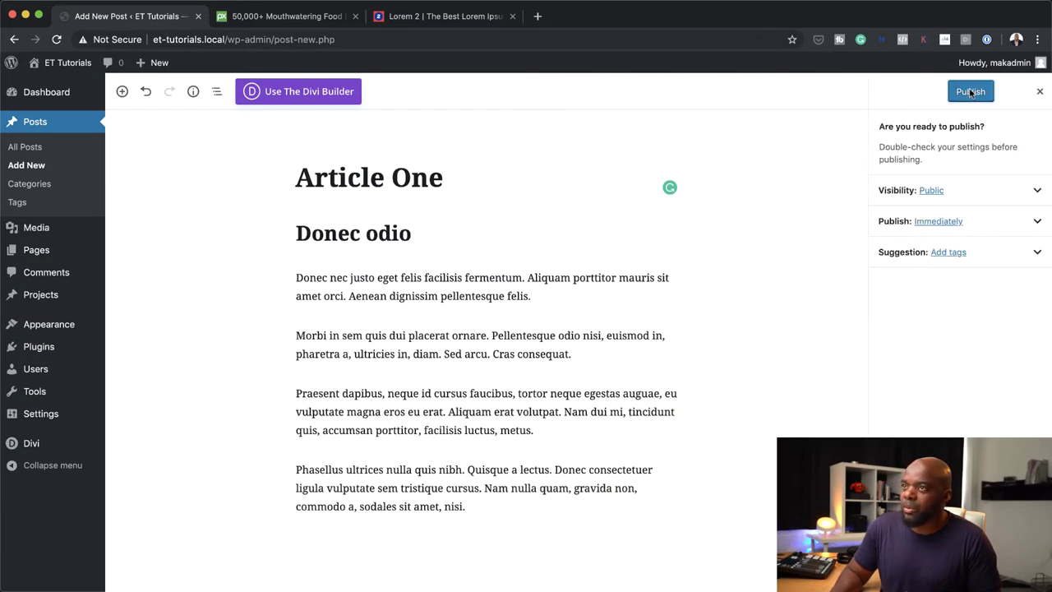
click(970, 92)
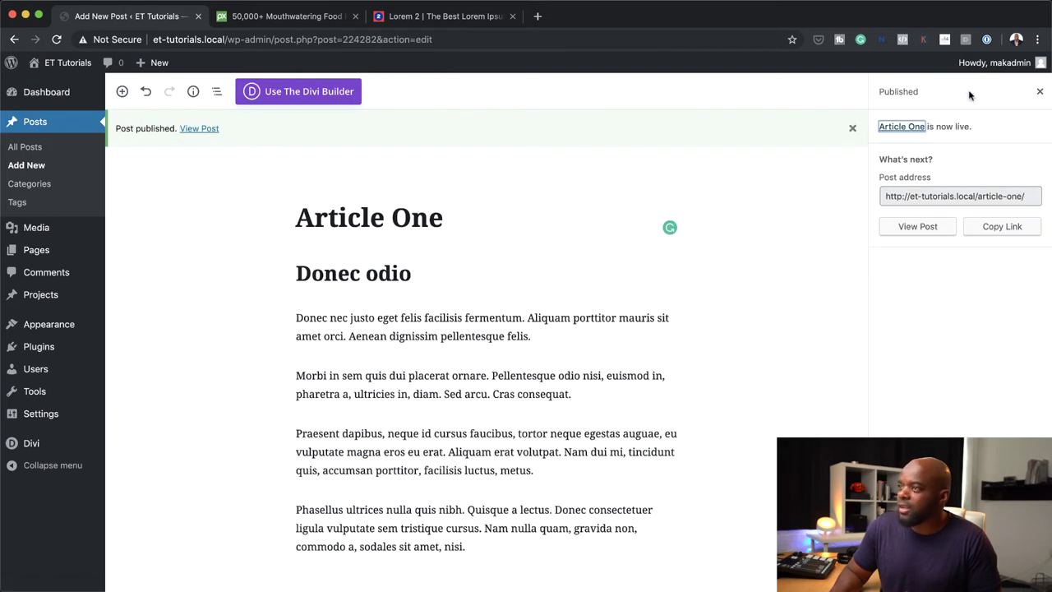
click(920, 226)
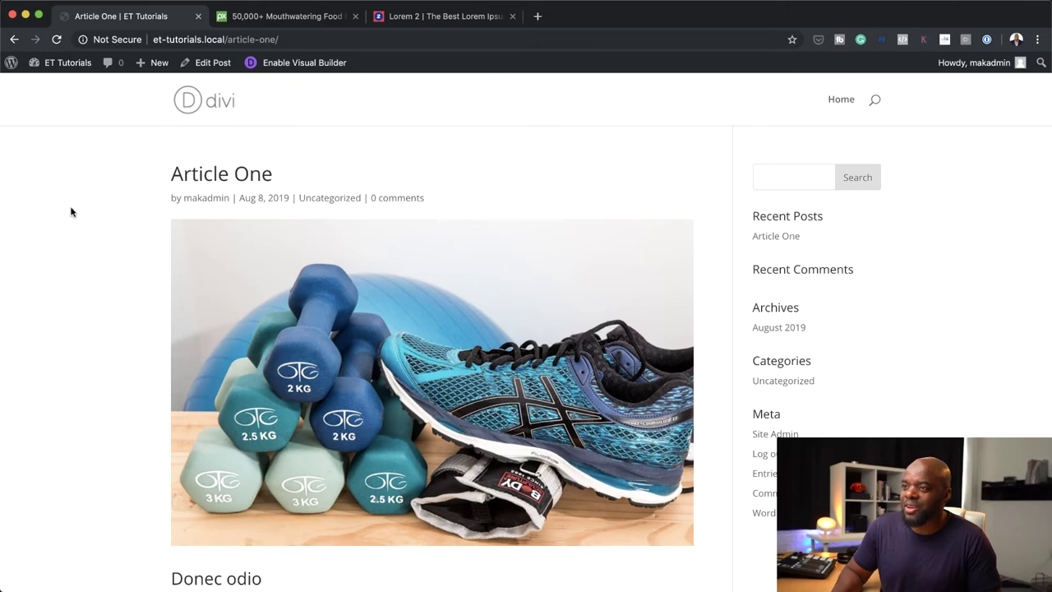
scroll(359, 197, down, 5)
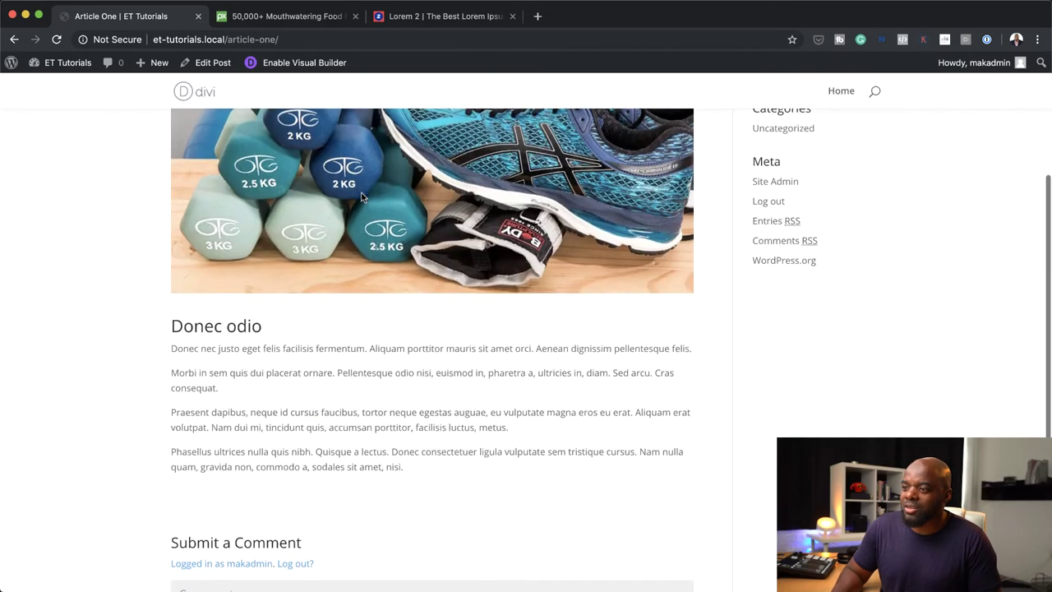
scroll(332, 324, down, 2)
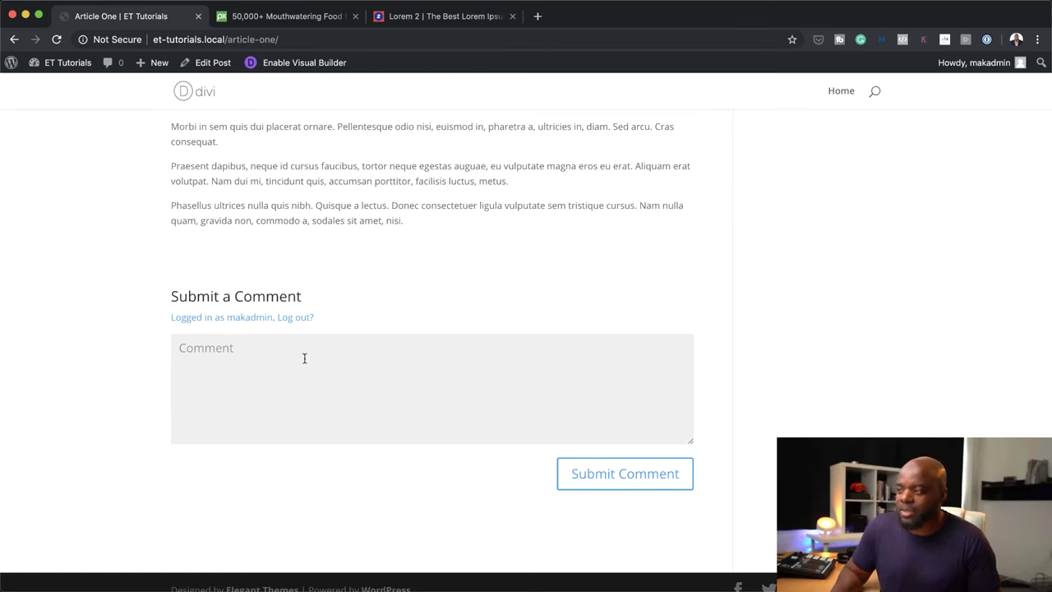
scroll(422, 384, up, 8)
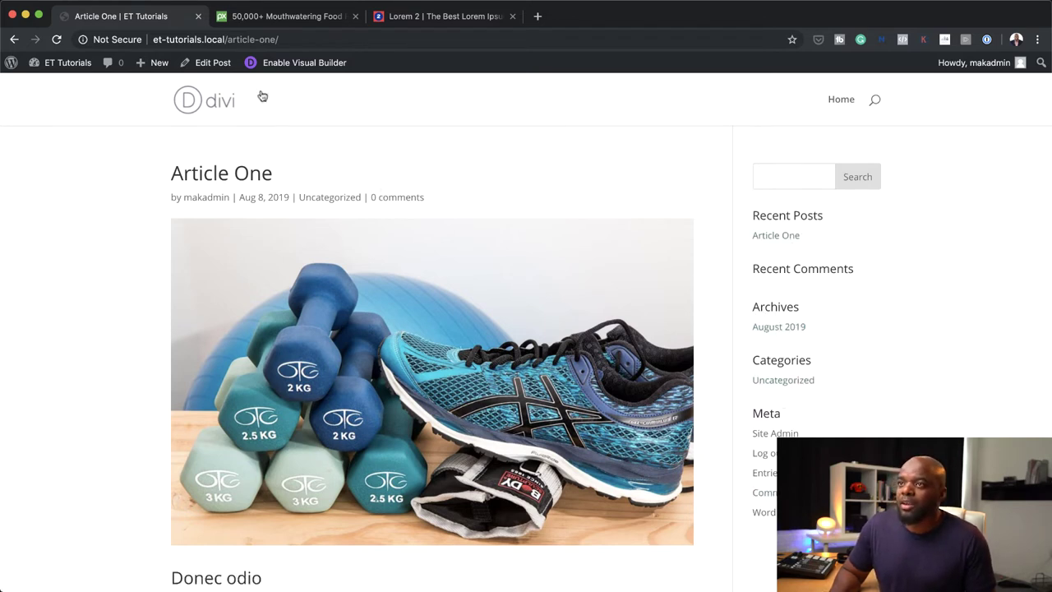
Create a new post titled 'Article Two' using the standard block editor.
mouse_move(49, 62)
click(57, 88)
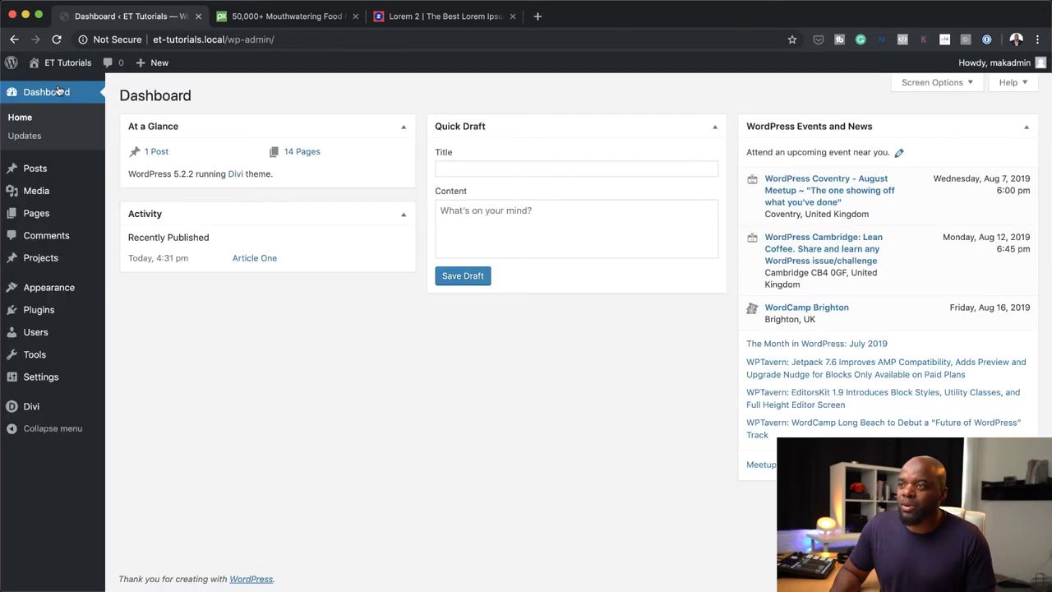
mouse_move(40, 168)
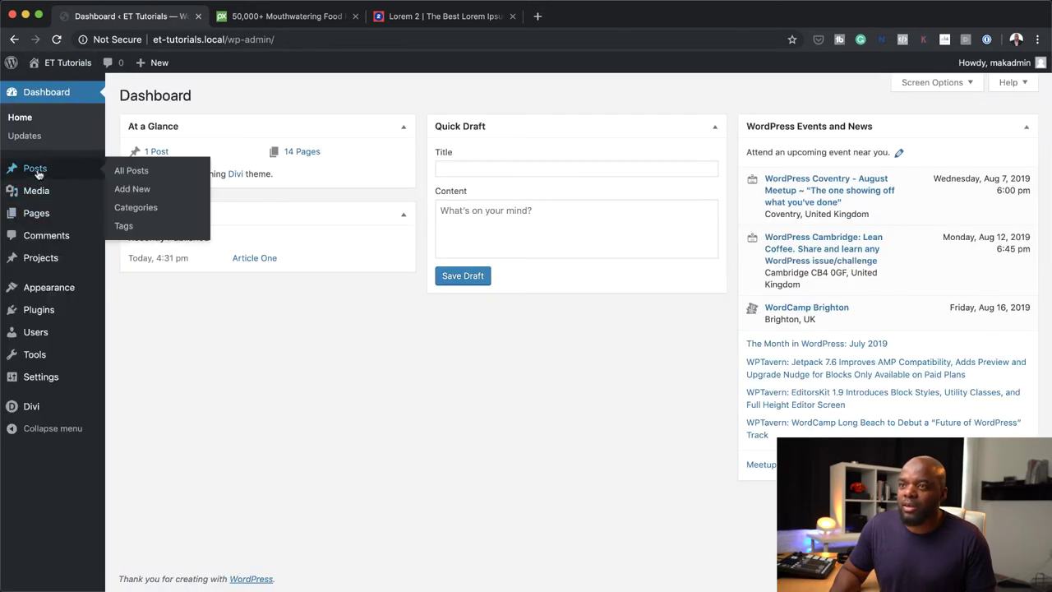
click(129, 171)
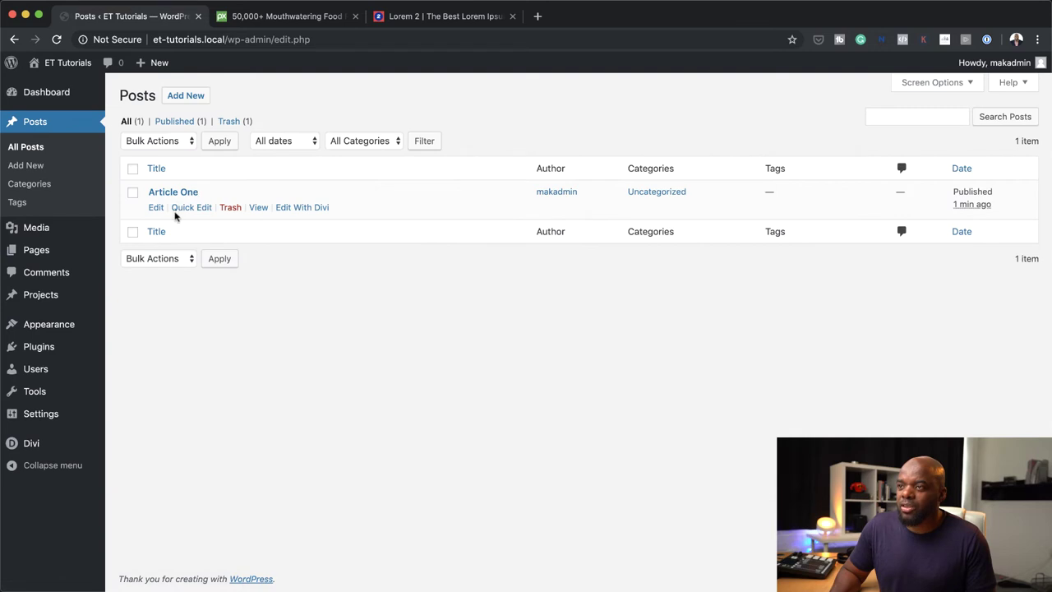
click(186, 96)
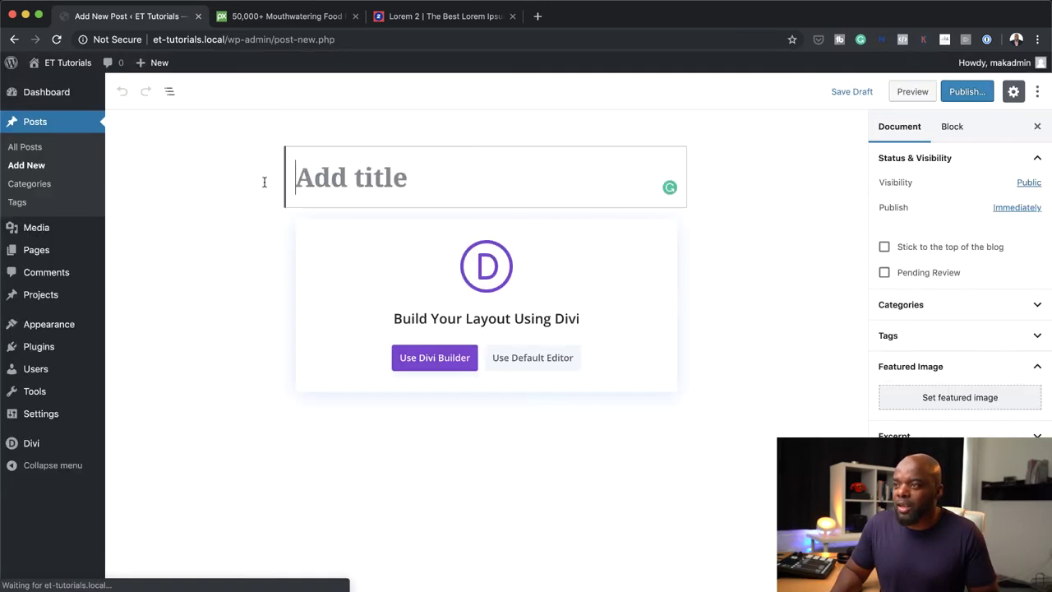
text(Art)
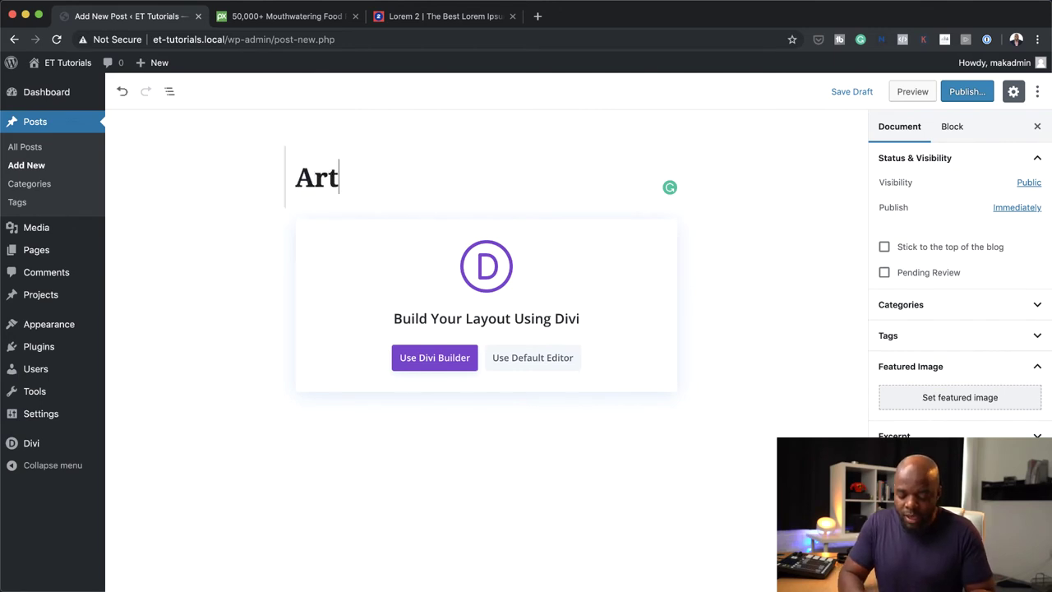
text(icle)
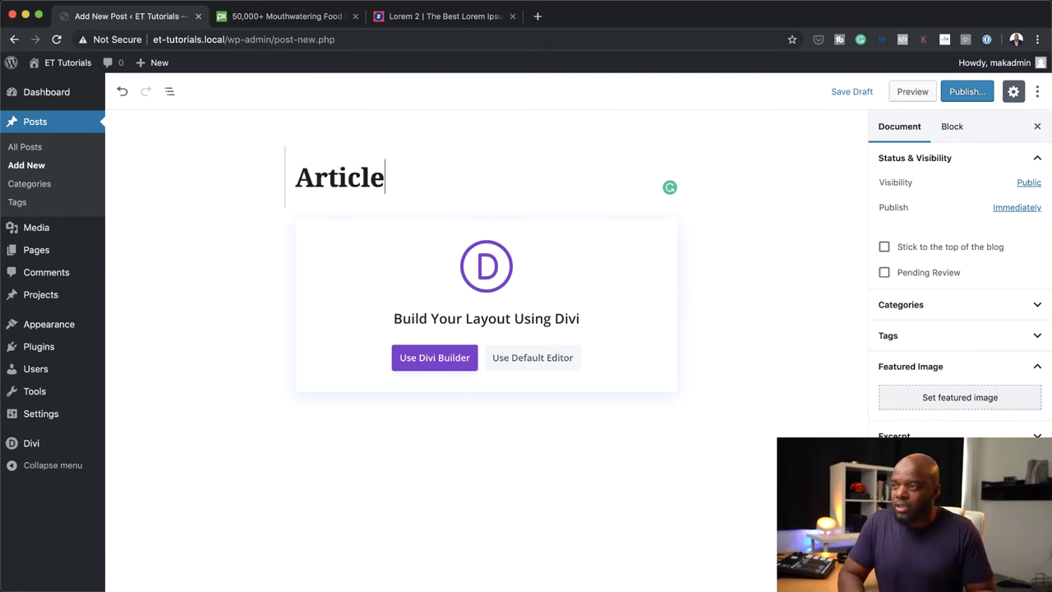
text( Two)
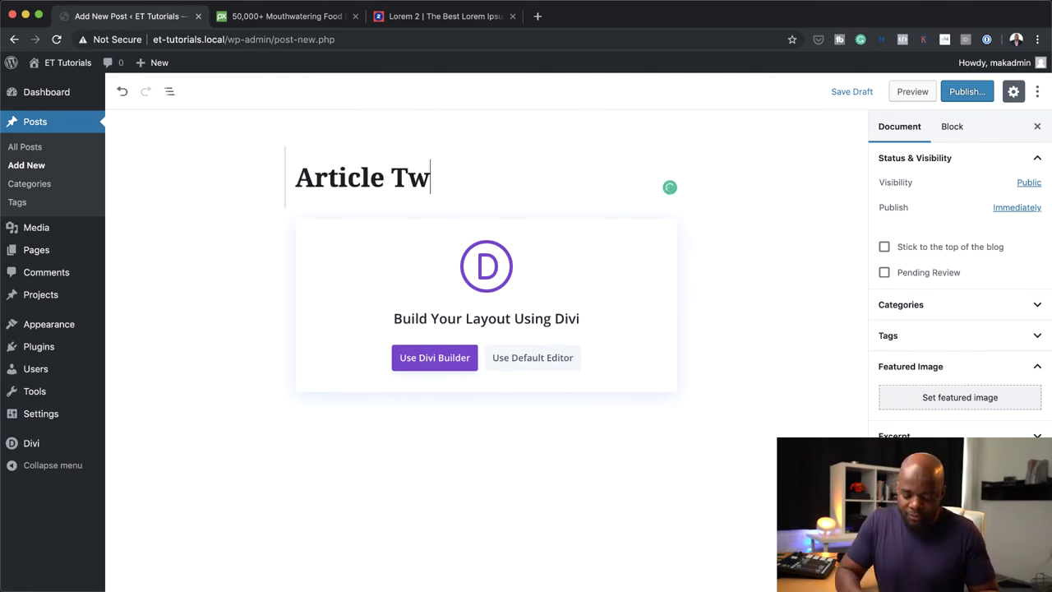
click(556, 359)
Start Article Two's body with the 'Morbi in sem quis dui' heading and copy the Lorem 2 paragraphs.
click(369, 227)
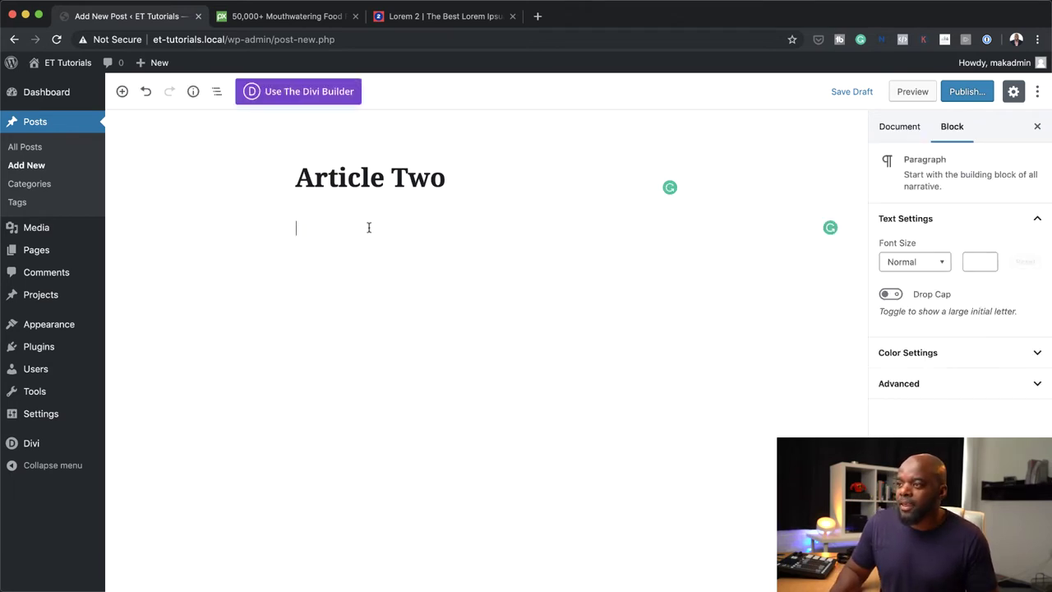
click(266, 228)
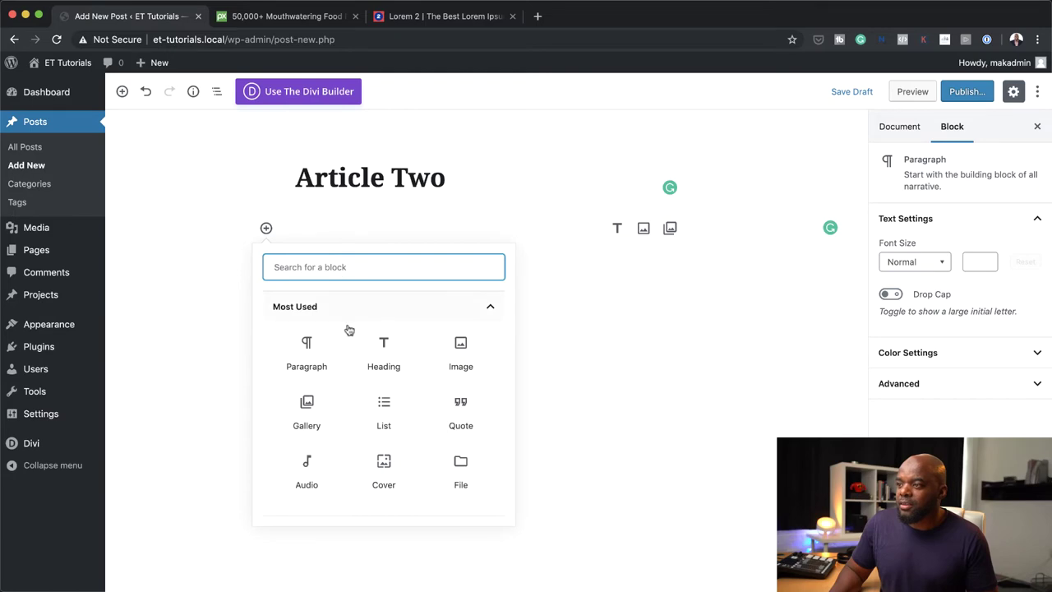
key(super+3)
click(571, 344)
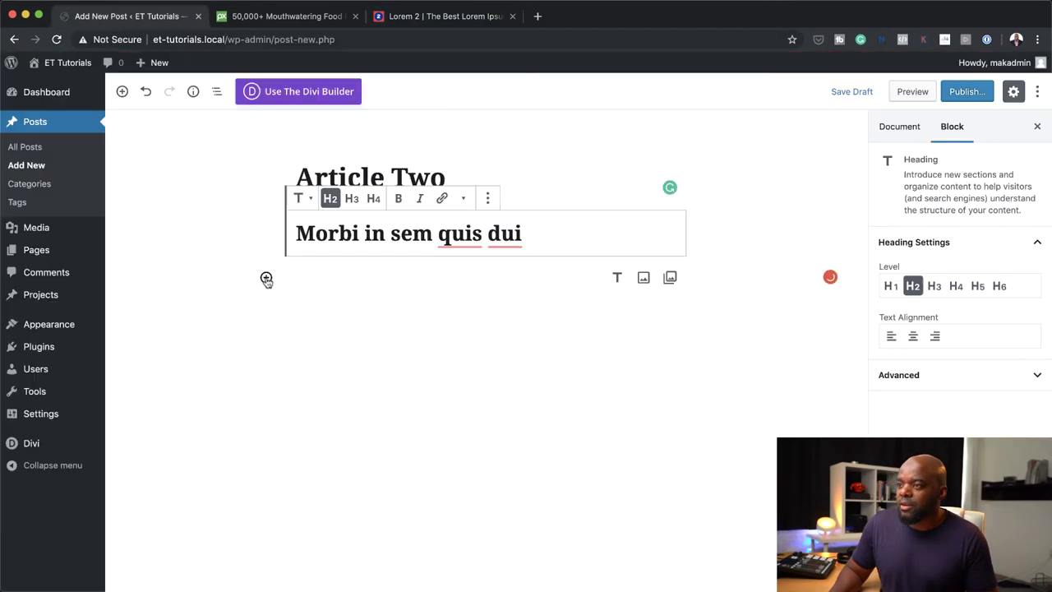
Paste three Lorem 2 paragraphs in a Paragraph block below the heading, then add an empty paragraph.
click(267, 277)
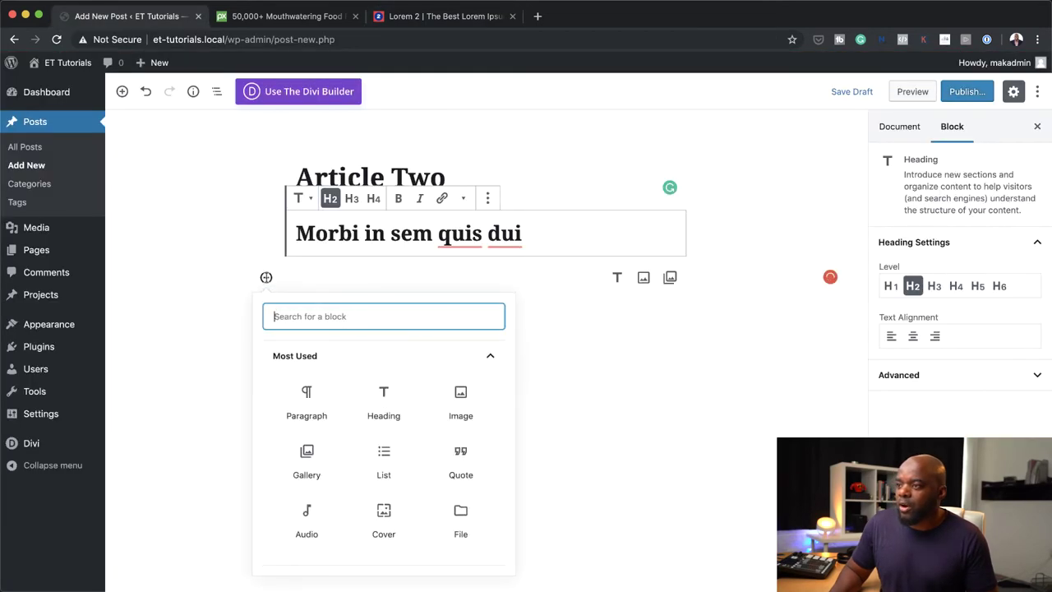
click(323, 405)
text(Morbi in sem quis dui placerat ornare. Pellentesque odio nisi, euismod in, pharetra a, ultricies in, diam. Sed arcu. Cras consequat. Praesent dapibus, neque id cursus faucibus, tortor neque egestas auguae, eu vulputate magna eros eu erat. Aliquam erat volutpat. Nam dui mi, tincidunt quis, accumsan porttitor, facilisis luctus, metus. Phasellus ultrices nulla quis nibh. Quisque a lectus. Donec consectetuer ligula vulputate sem tristique cursus. Nam nulla quam, gravida non, commodo a, sodales sit amet, nisi.)
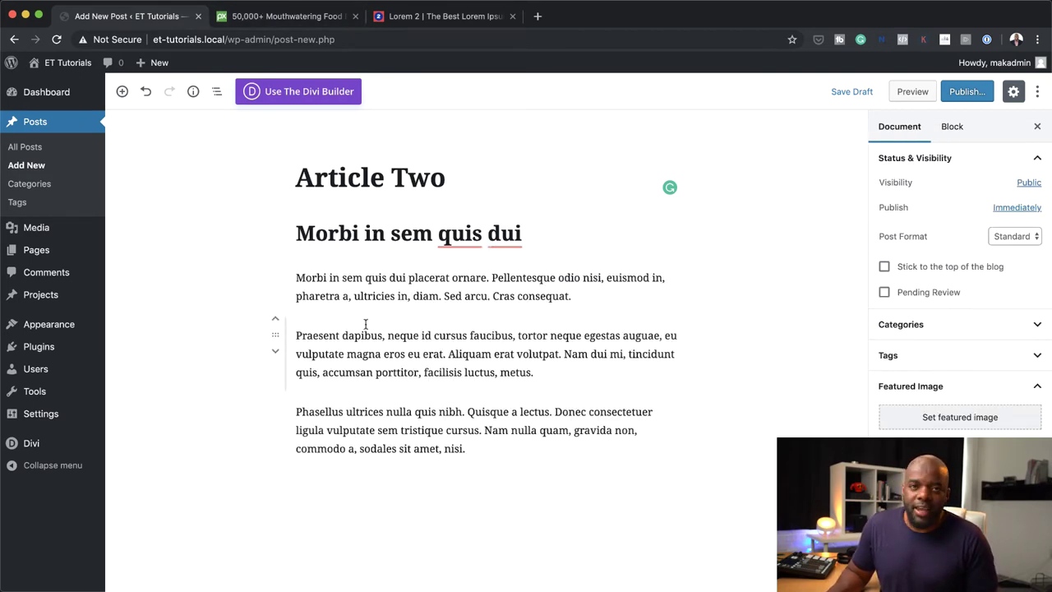
click(481, 449)
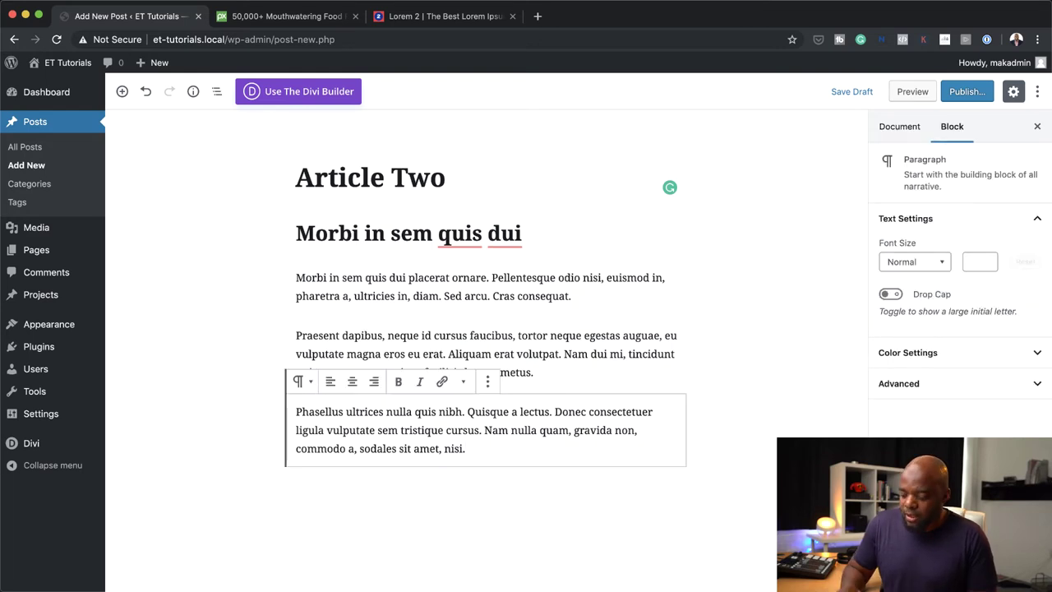
key(Return)
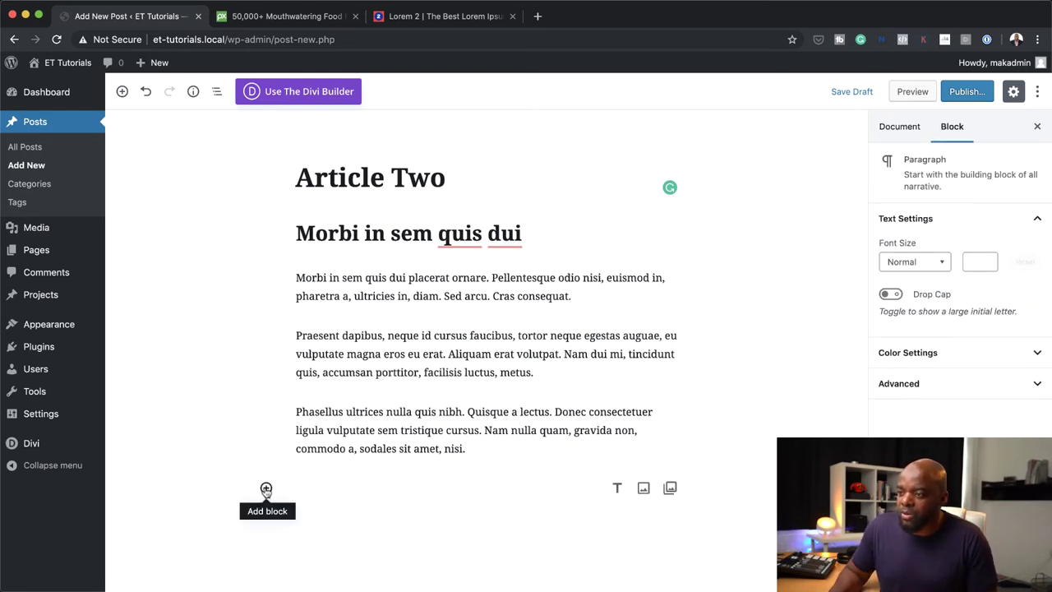
Embed the Divi Summer Sale YouTube video below the paragraphs using a Video block inserted from URL.
click(265, 489)
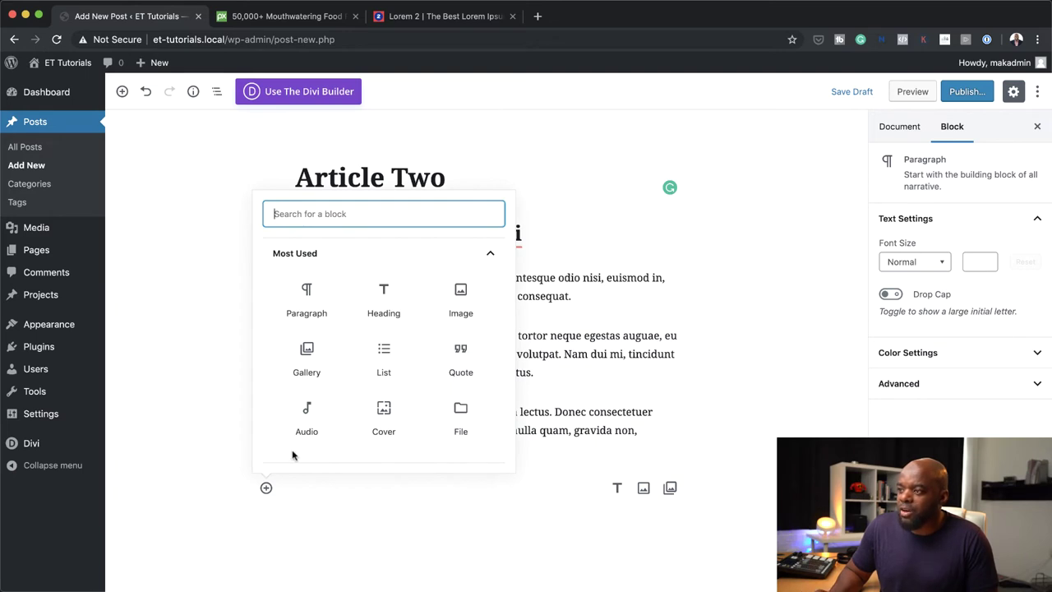
text(vi)
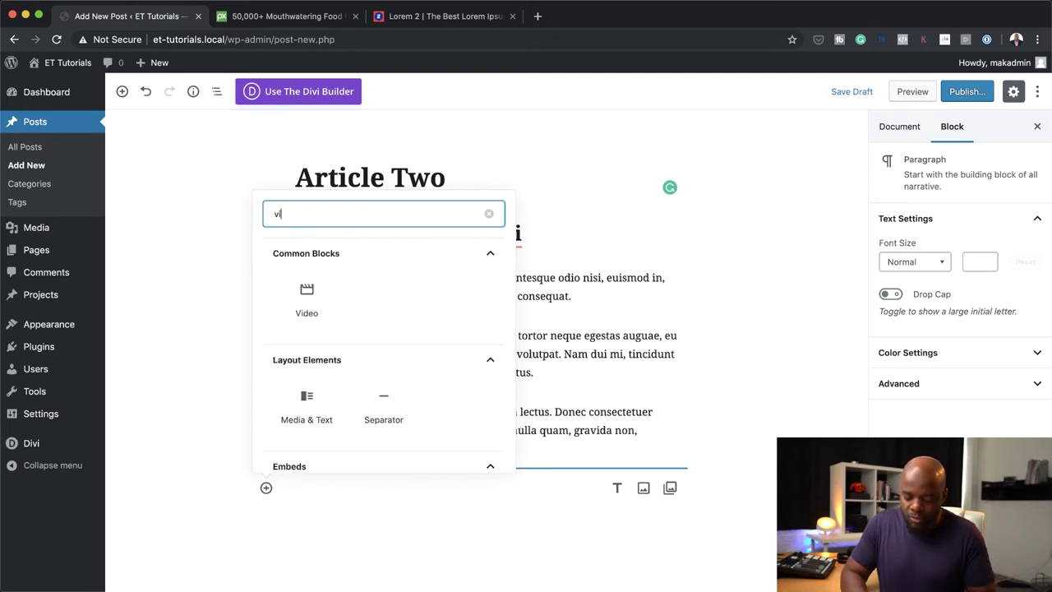
text(de)
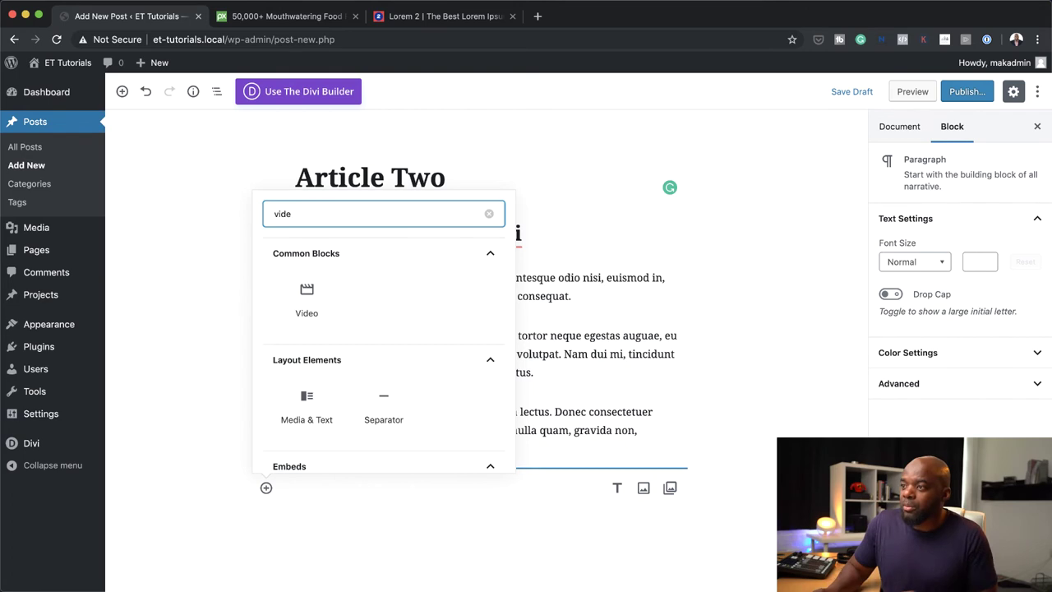
click(320, 305)
scroll(307, 490, down, 1)
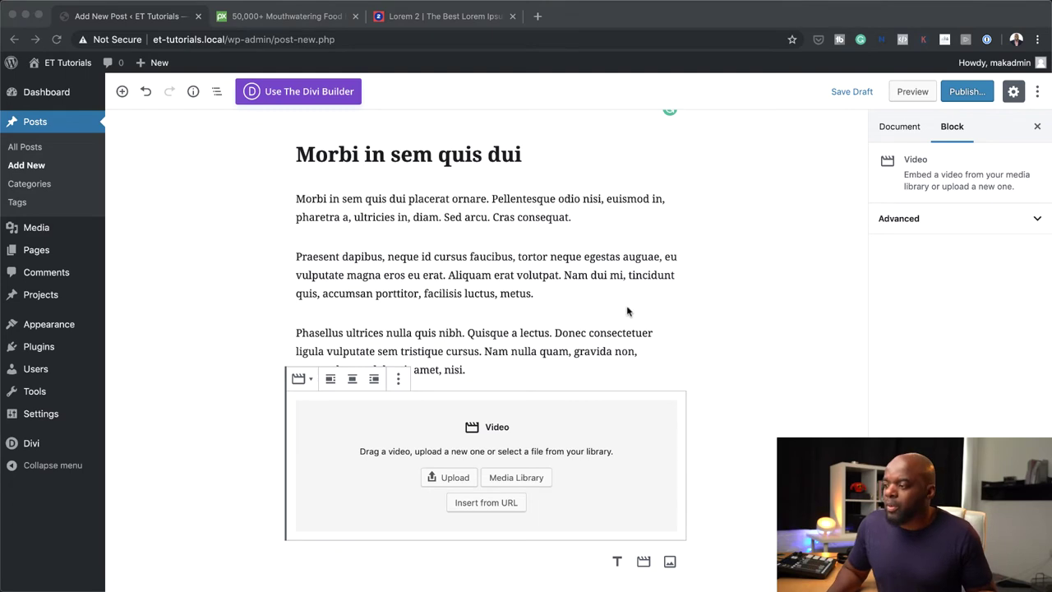
click(490, 505)
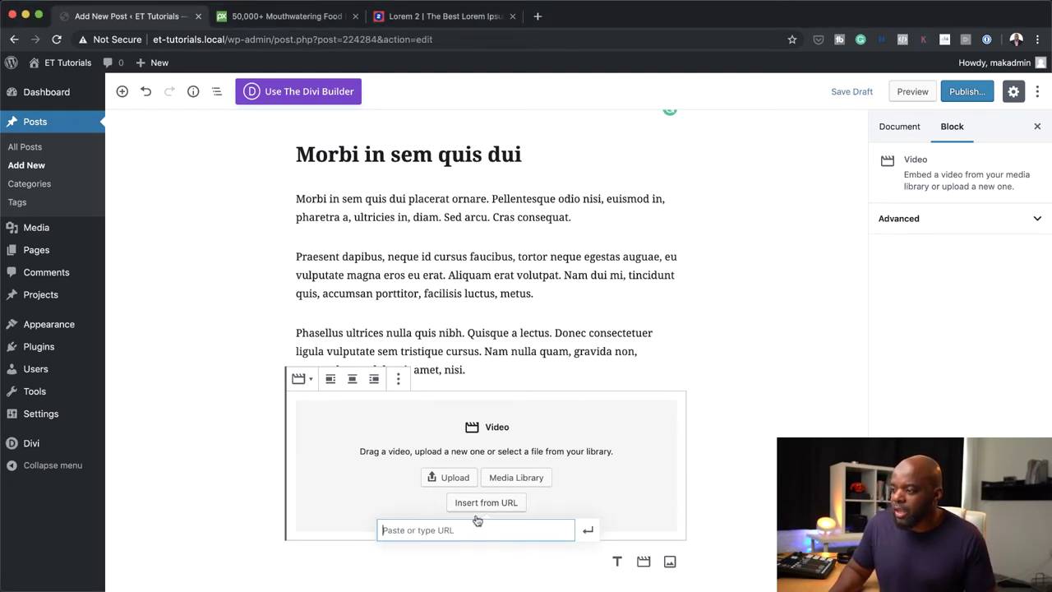
key(super+v)
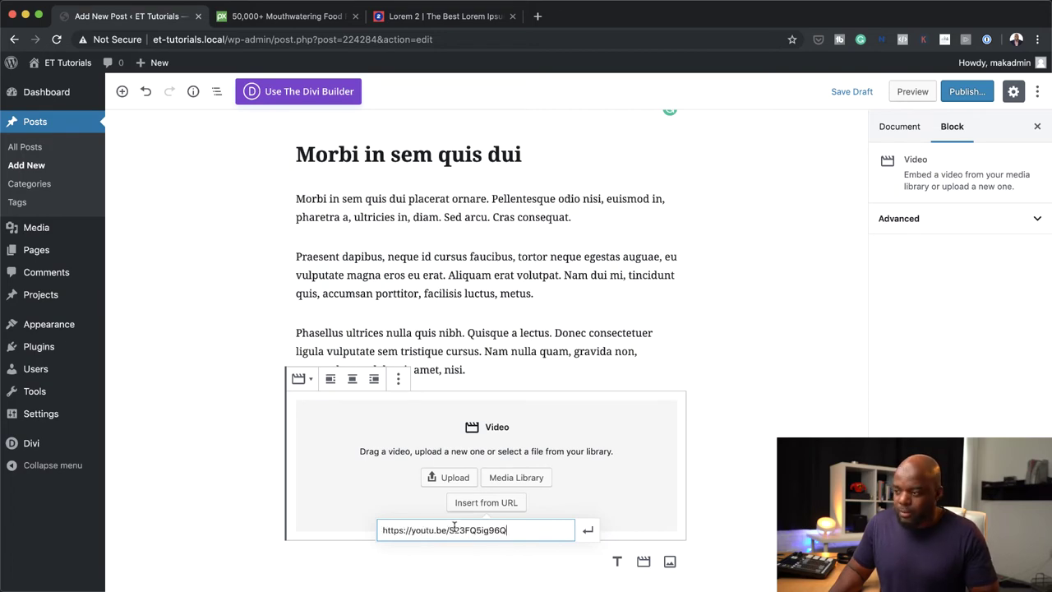
click(588, 530)
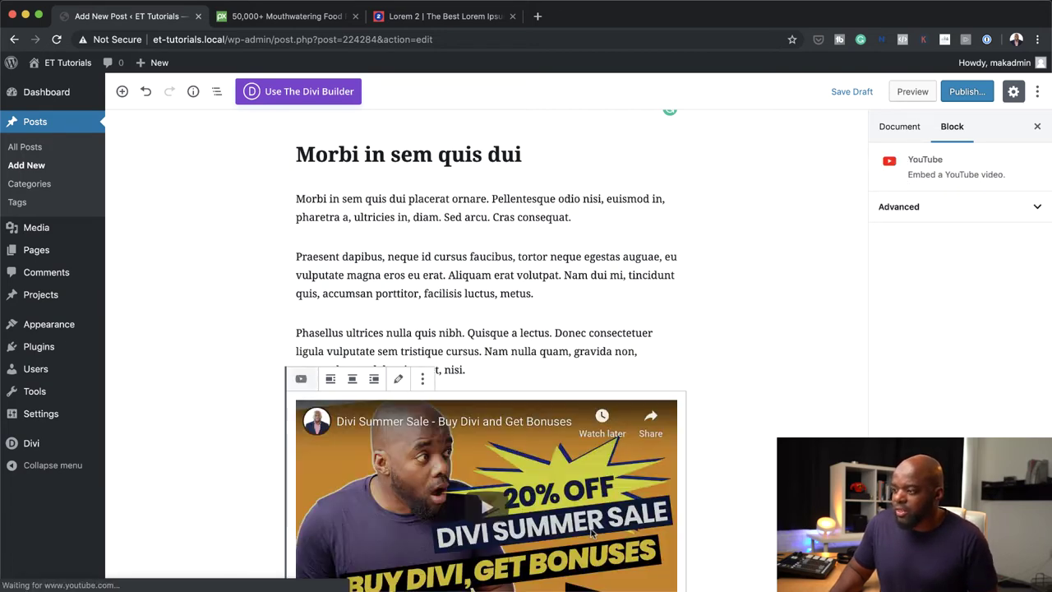
scroll(730, 481, down, 2)
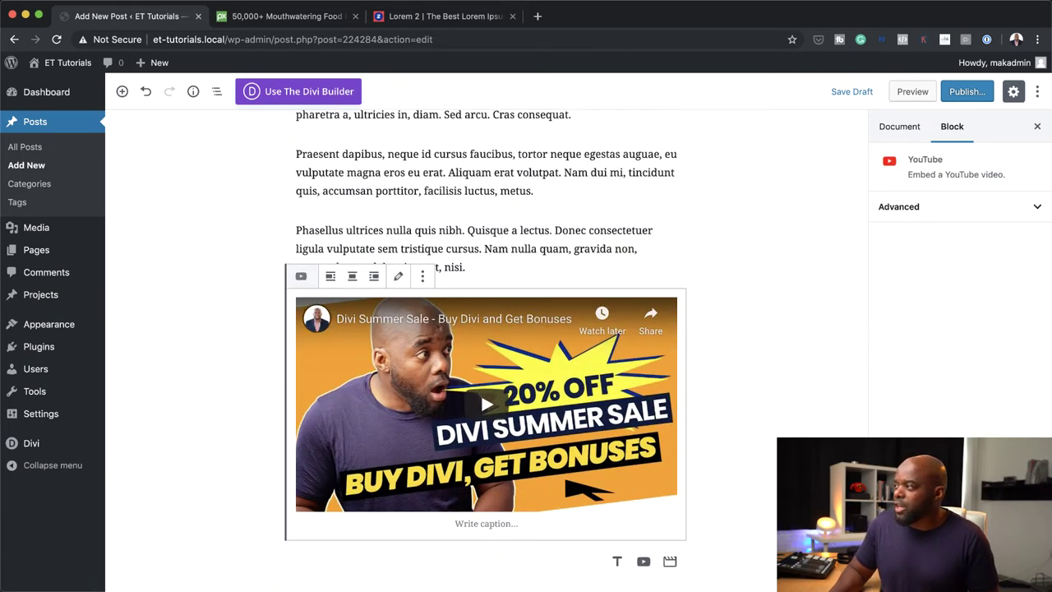
scroll(665, 287, up, 4)
click(904, 126)
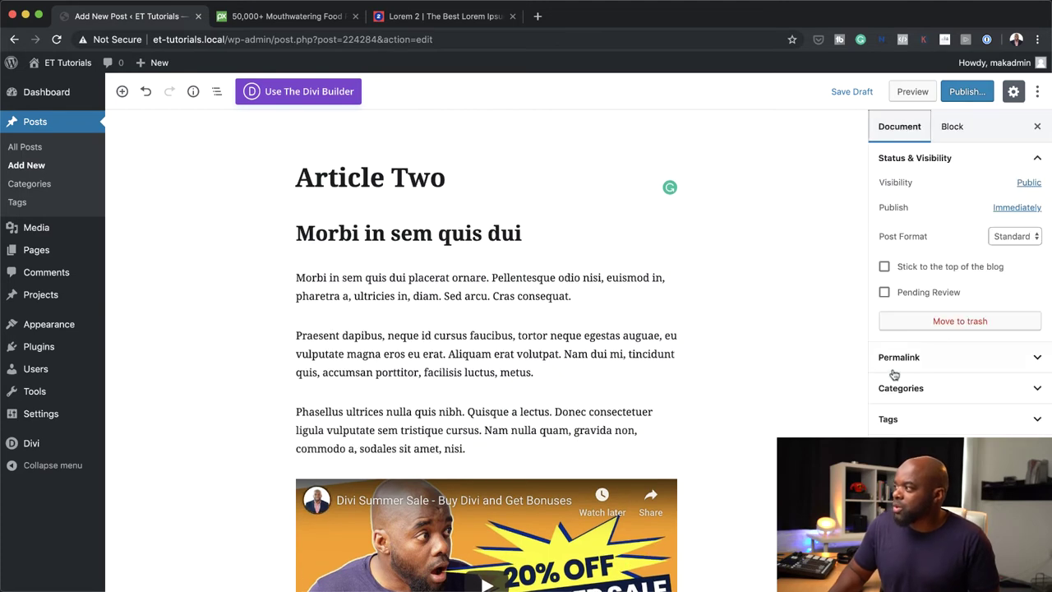
Set the capsule photo as Article Two's featured image and publish the post.
click(928, 439)
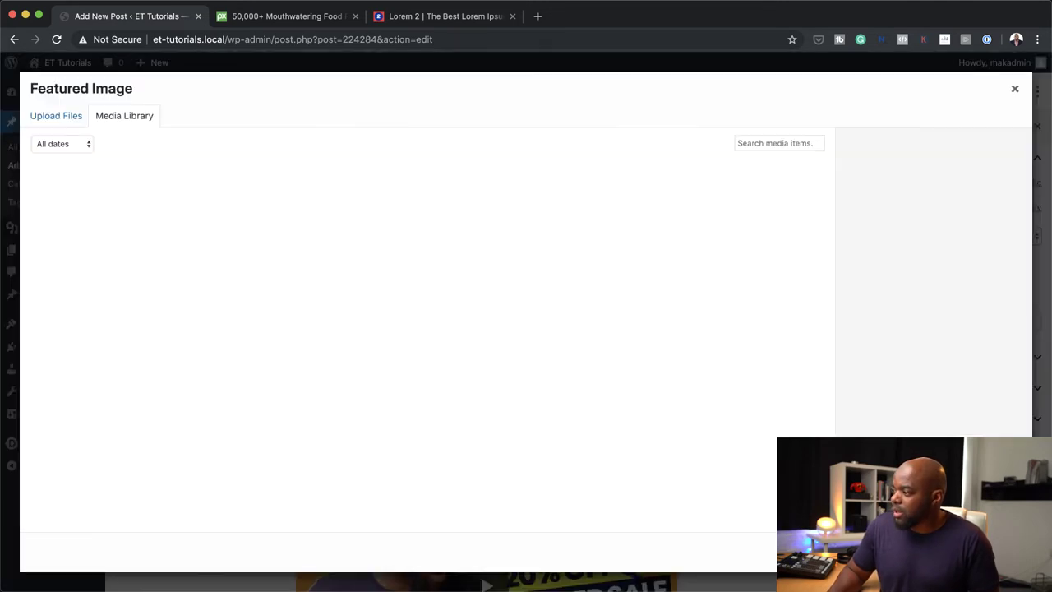
click(188, 227)
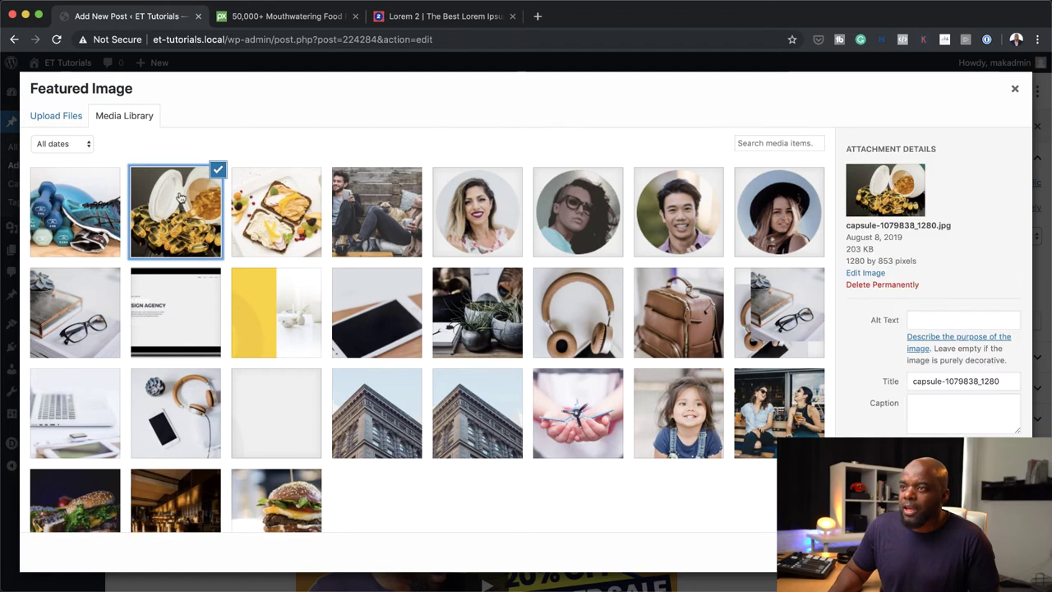
key(Escape)
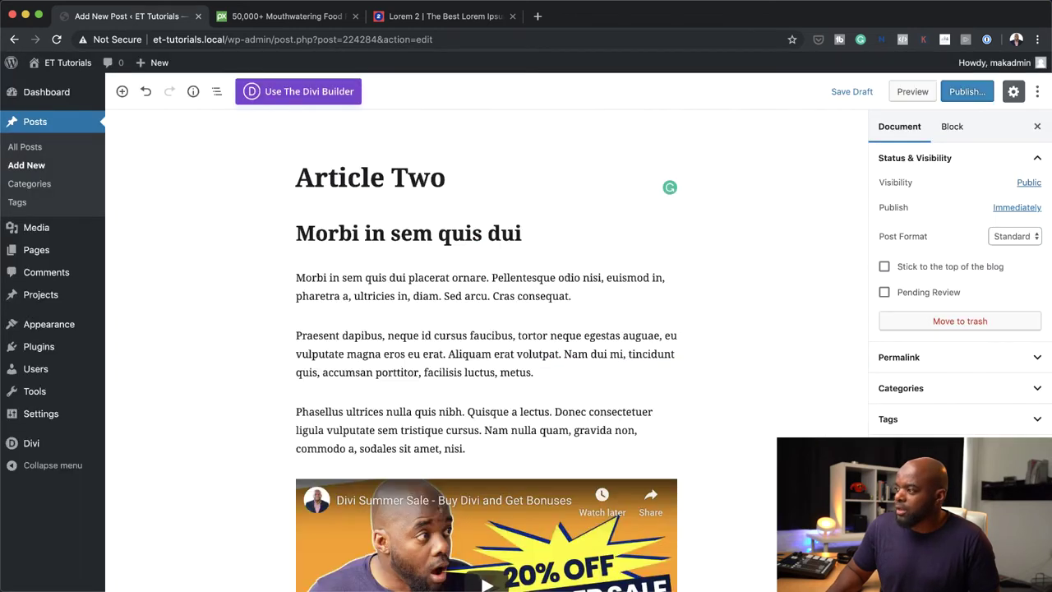
click(966, 91)
click(969, 91)
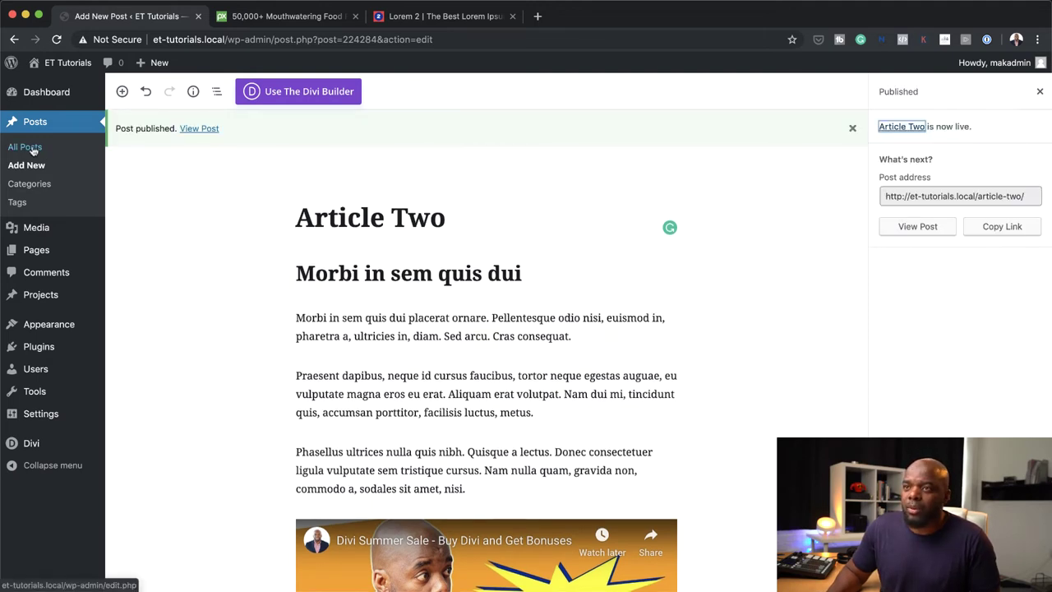
Create a new post titled 'Donec nec justo', copied from Lorem 2, in the default block editor.
mouse_move(160, 64)
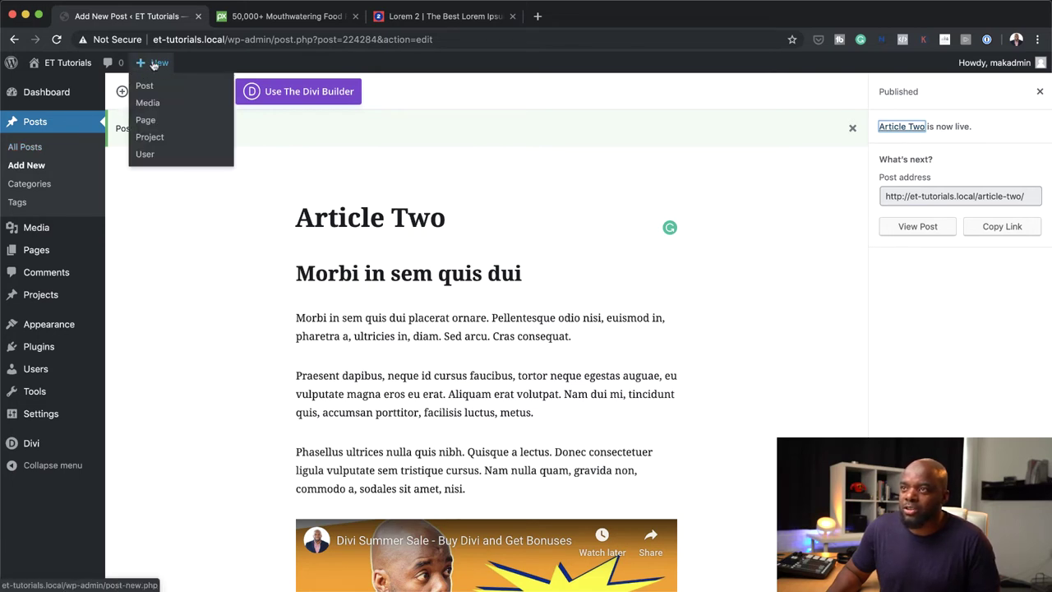
click(146, 88)
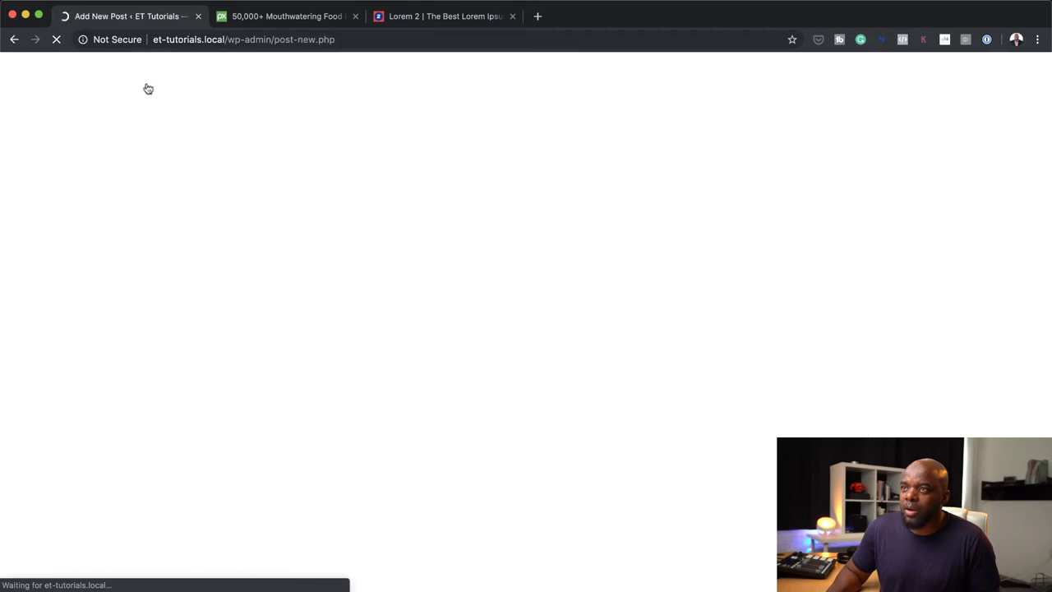
click(436, 19)
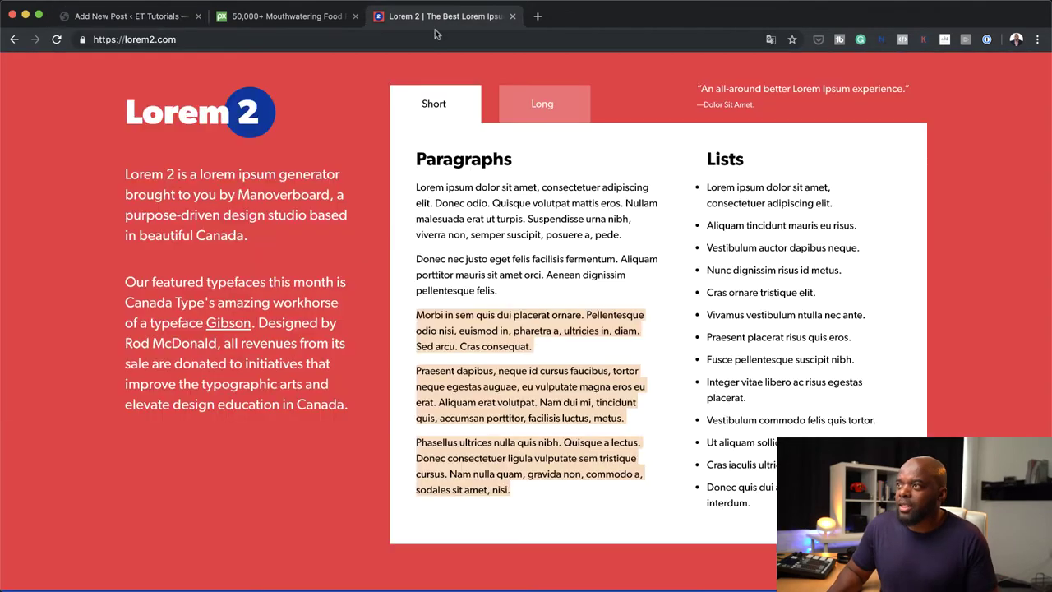
click(551, 341)
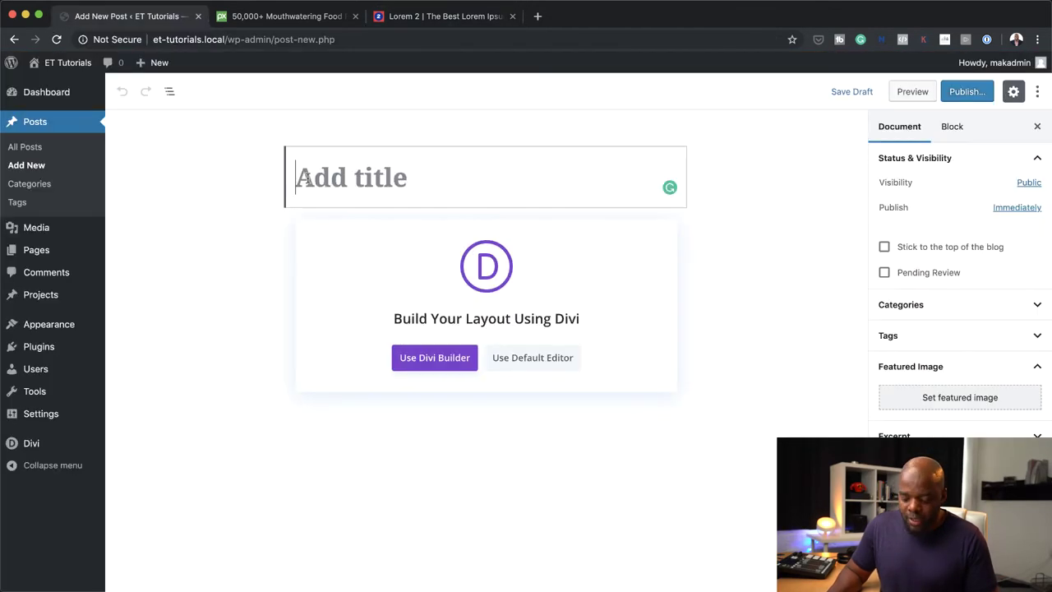
text(Donec nec justo)
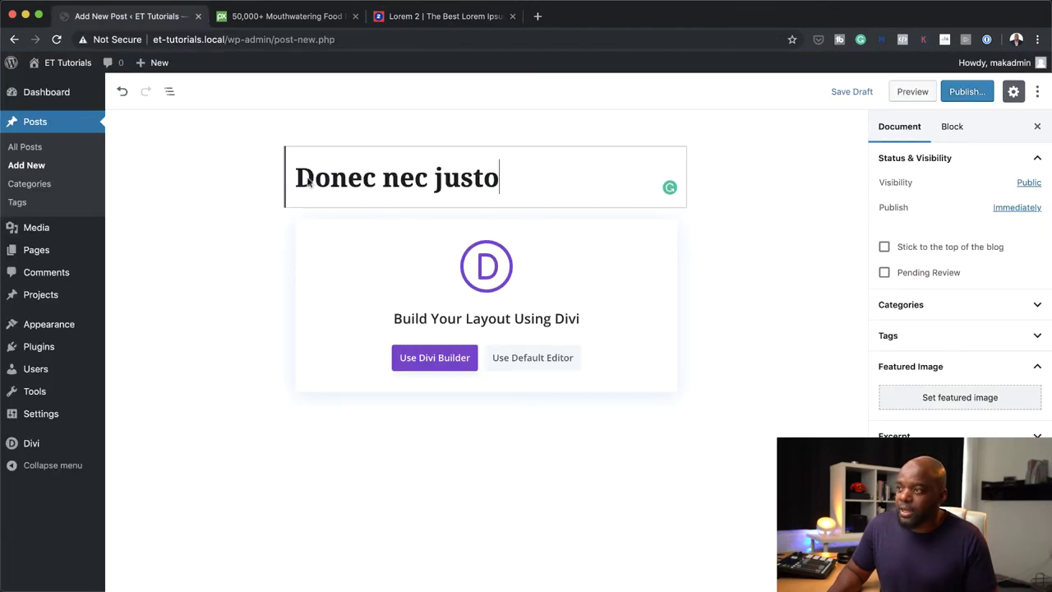
click(542, 361)
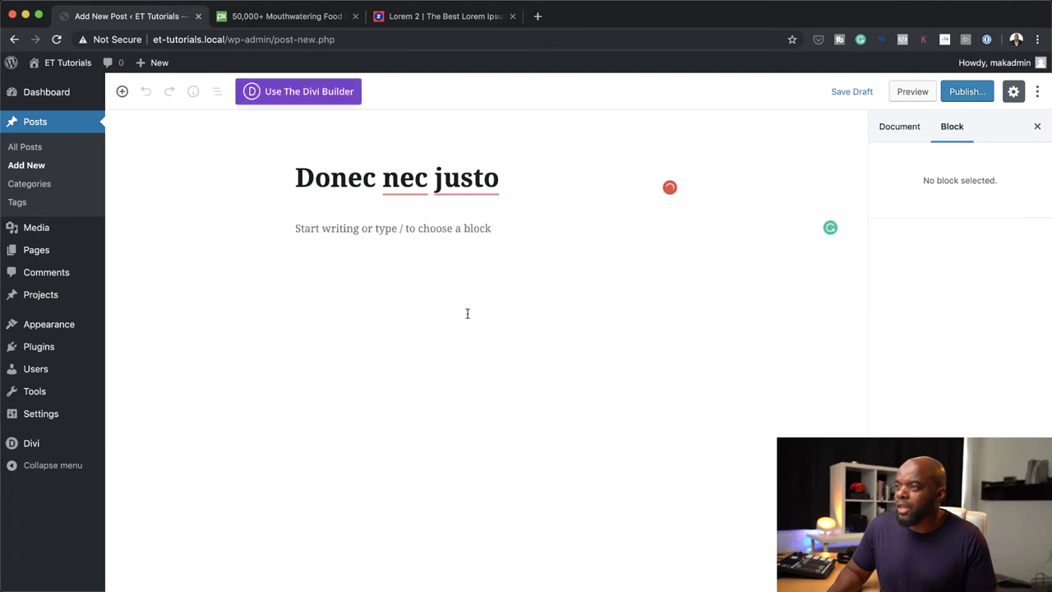
click(345, 226)
Insert the breakfast toast photo from the Media Library as an Image block, with a paragraph below.
click(266, 229)
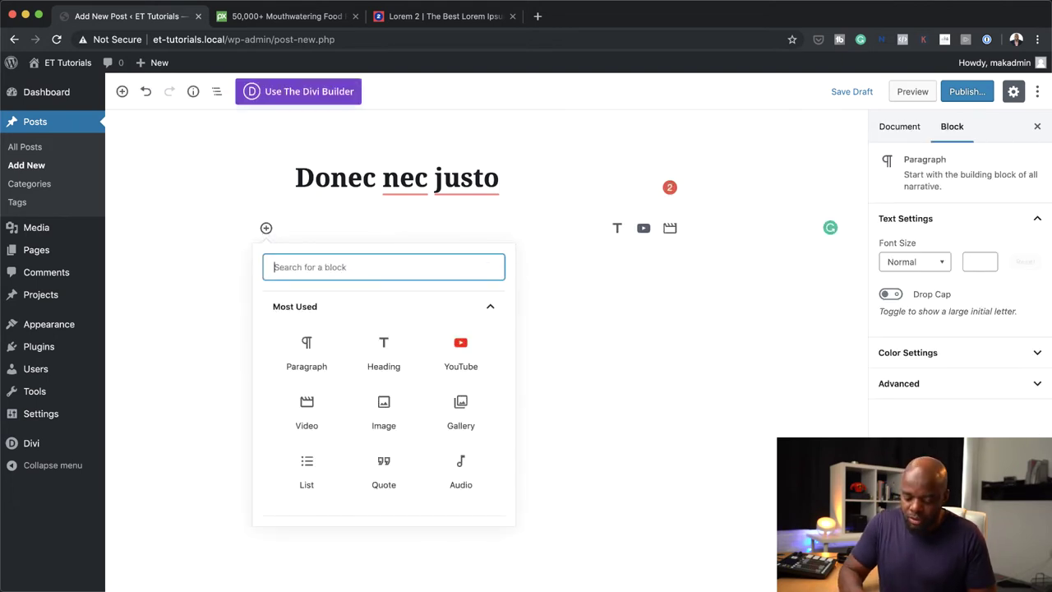
text(image)
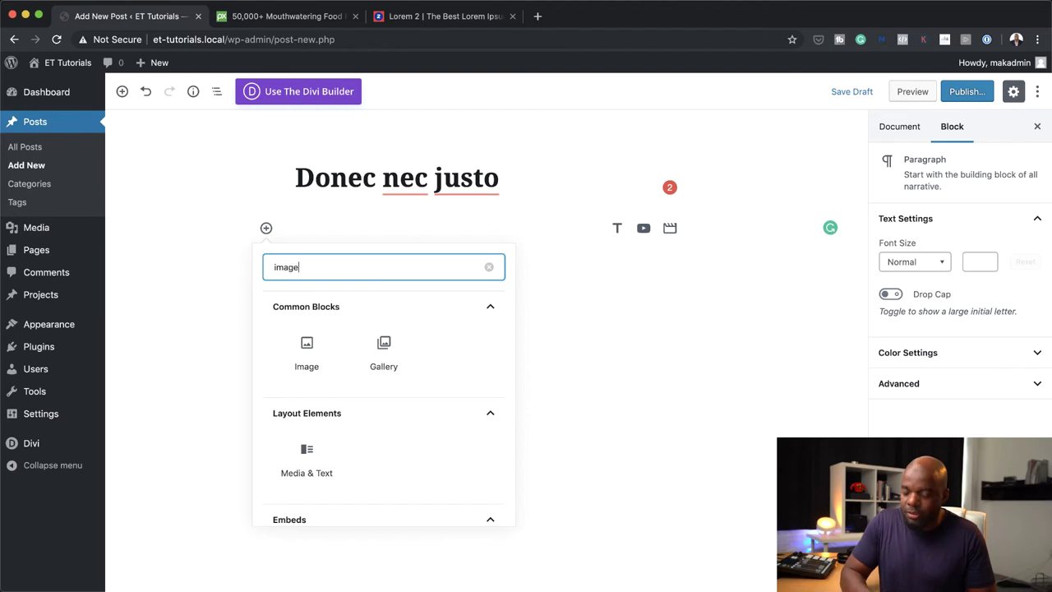
click(312, 362)
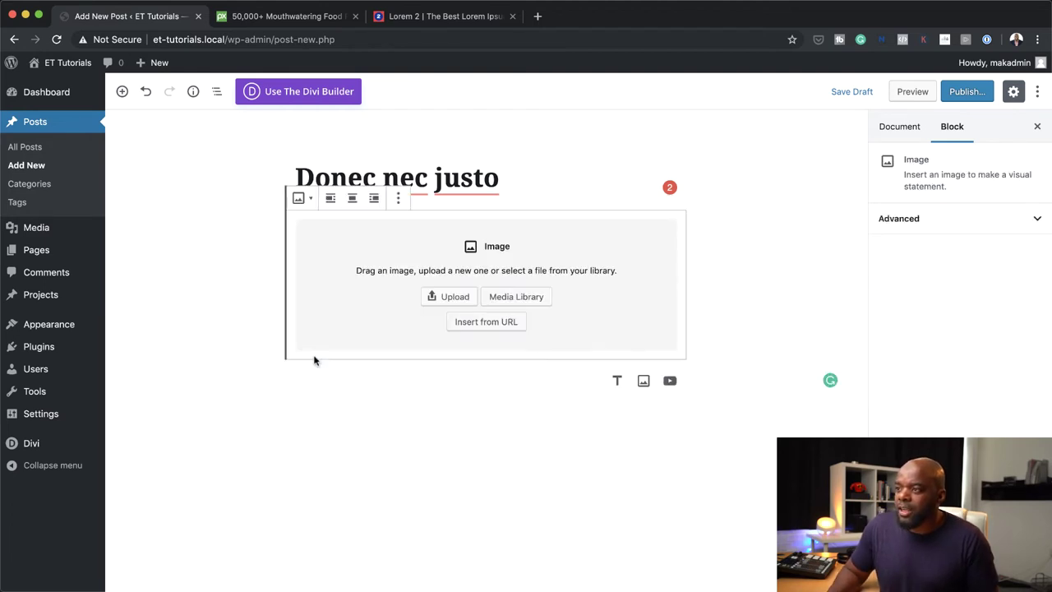
click(526, 300)
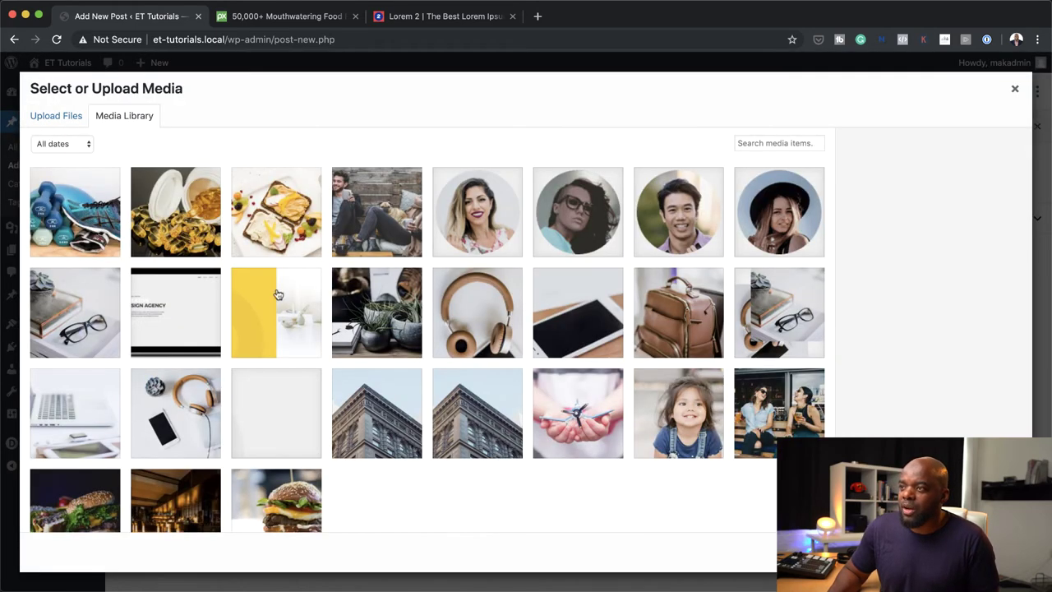
click(298, 226)
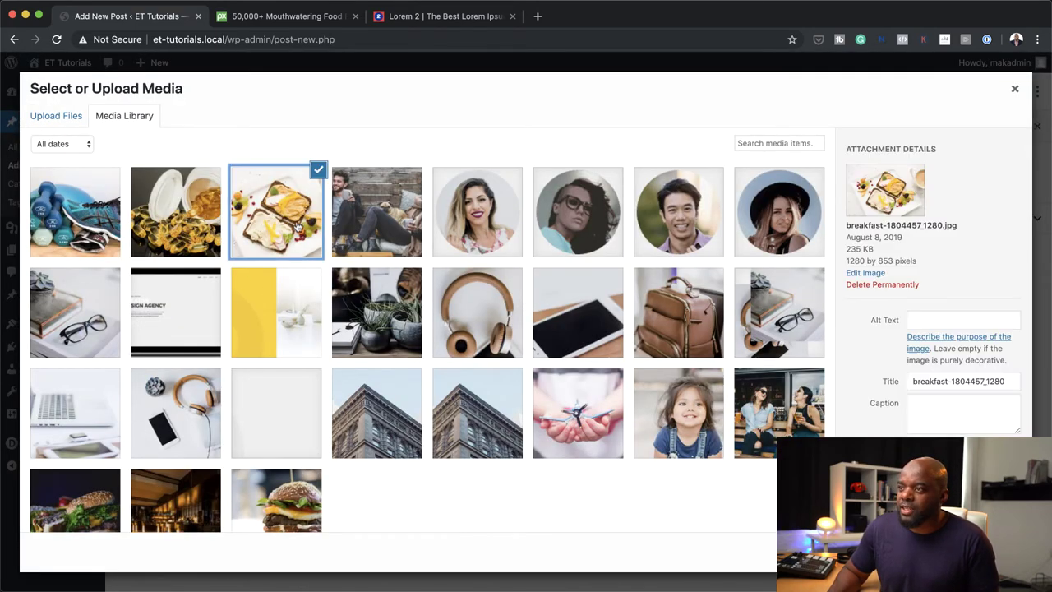
click(982, 552)
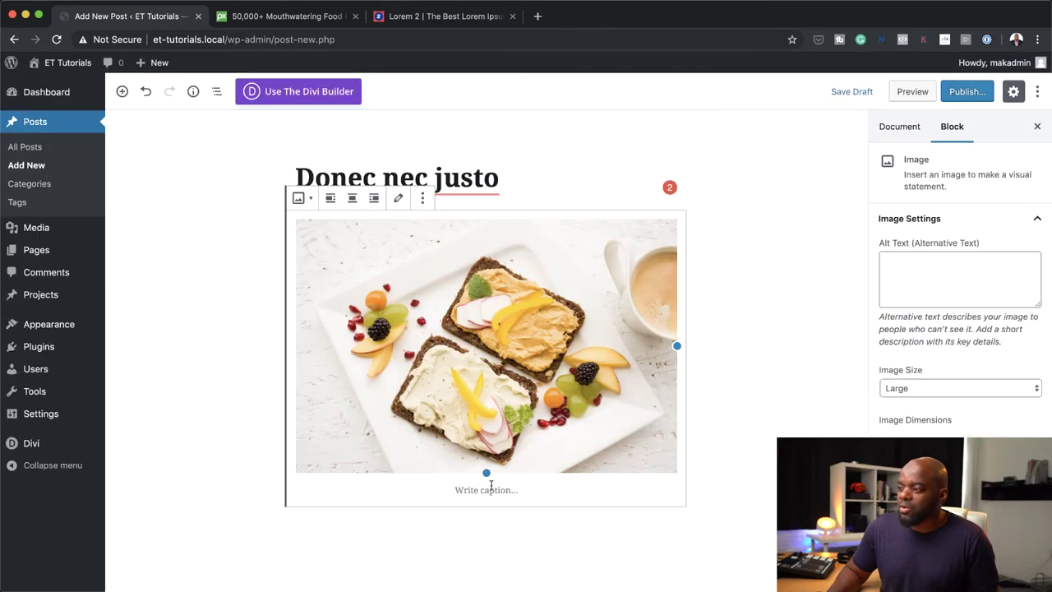
click(380, 516)
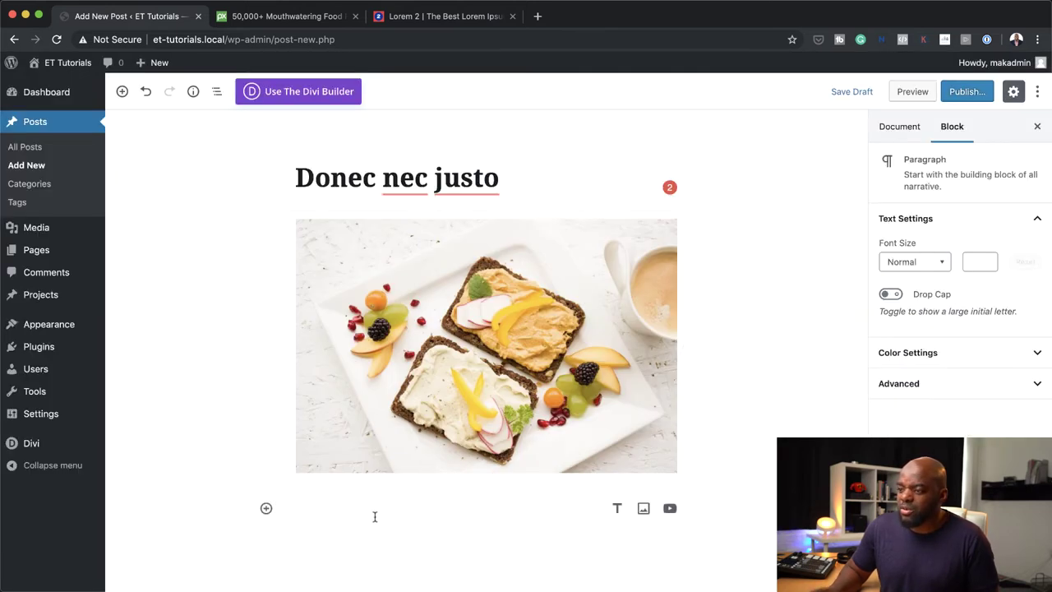
Paste the Morbi, Praesent and Phasellus paragraphs from Lorem 2 below the photo.
click(435, 18)
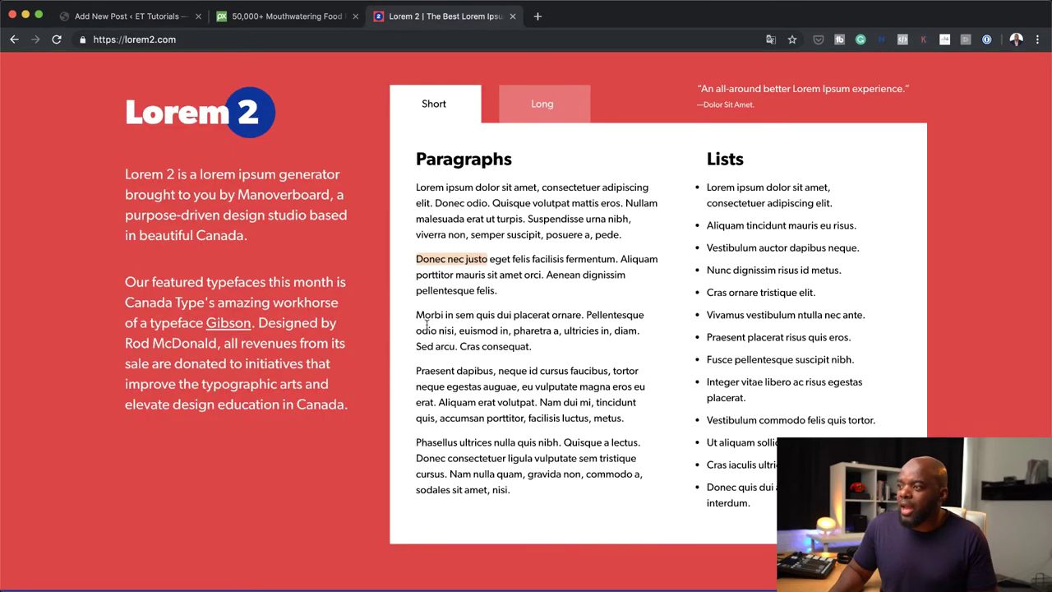
drag(414, 311, 516, 501)
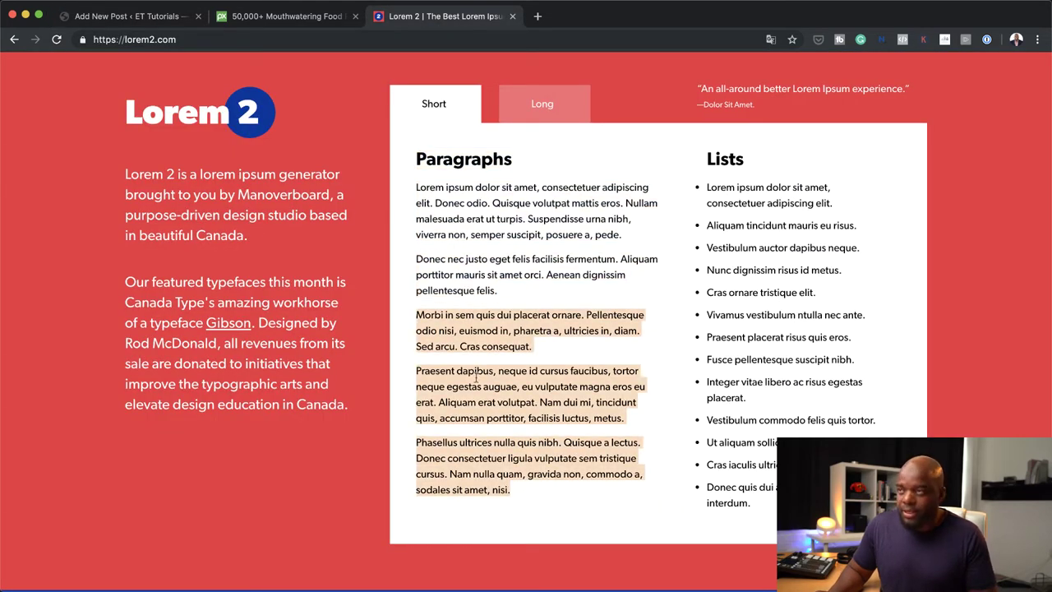
click(168, 16)
text(Morbi in sem quis dui placerat ornare. Pellentesque odio nisi, euismod in, pharetra a, ultricies in, diam. Sed arcu. Cras consequat. Praesent dapibus, neque id cursus faucibus, tortor neque egestas augue, eu vulputate magna eros eu erat. Aliquam erat volutpat. Nam dui mi, tincidunt quis, accumsan porttitor, facilisis luctus, metus. Phasellus ultrices nulla quis nibh. Quisque a lectus. Donec consectetur ligula vulputate sem tristique cursus. Nam nulla quam, gravida non, commodo a, sodales sit amet, nisi.)
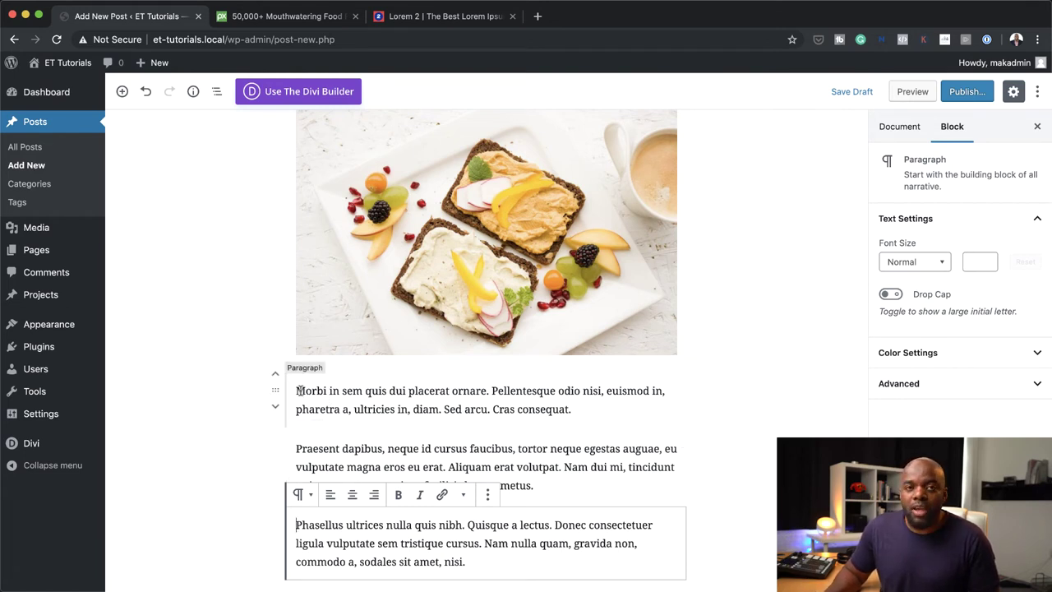
Link the words 'Morbi in sem quis' to #.
drag(296, 391, 383, 392)
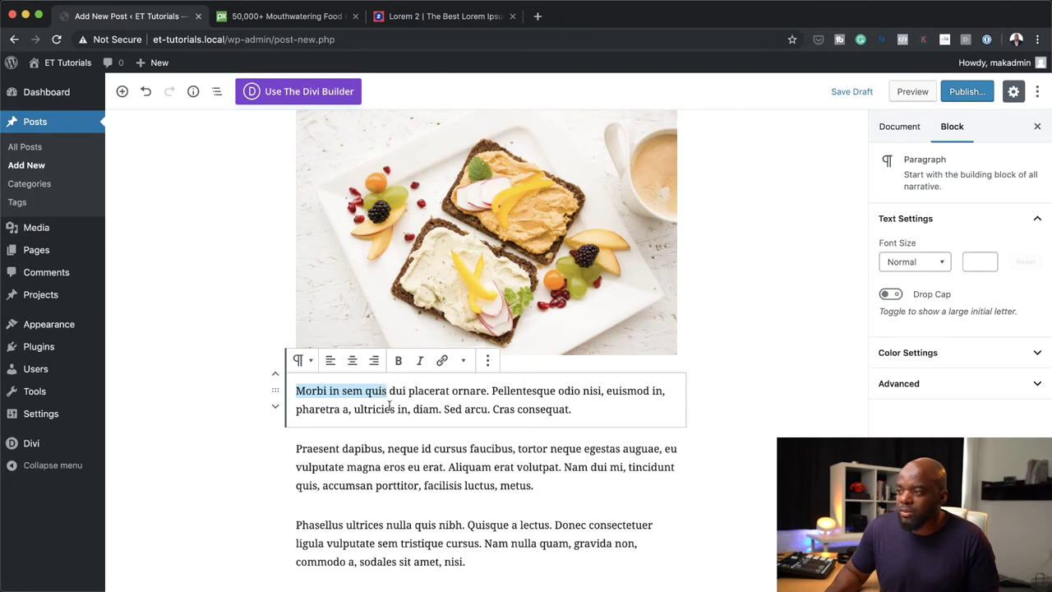
click(441, 361)
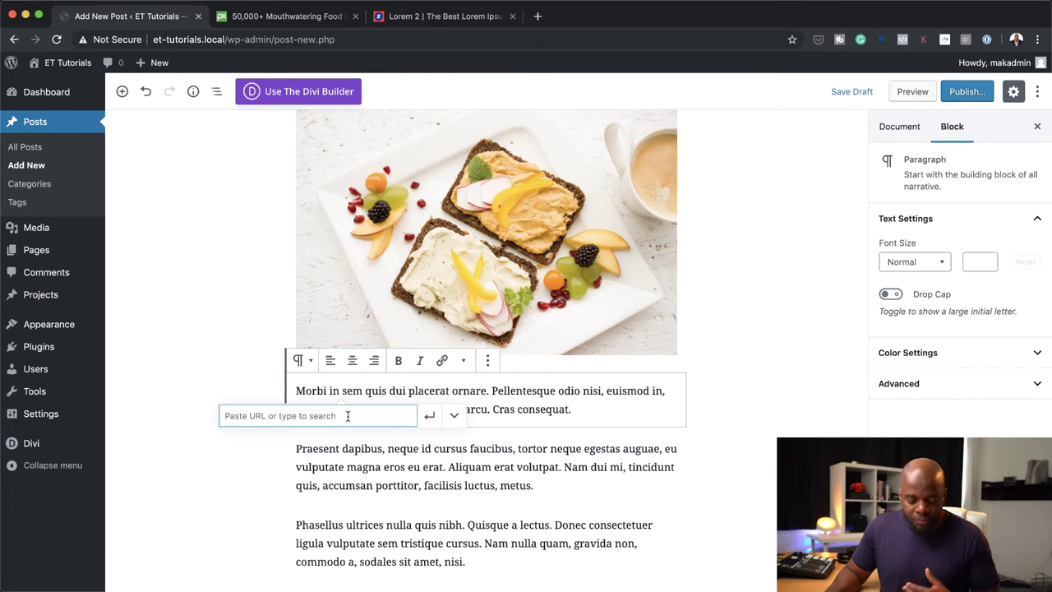
text(#)
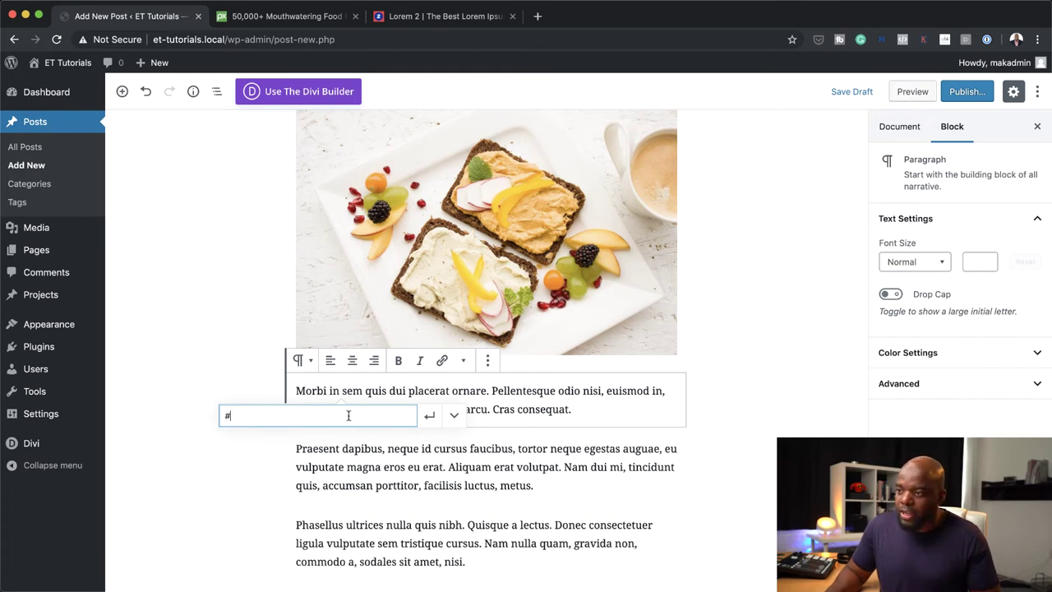
key(Return)
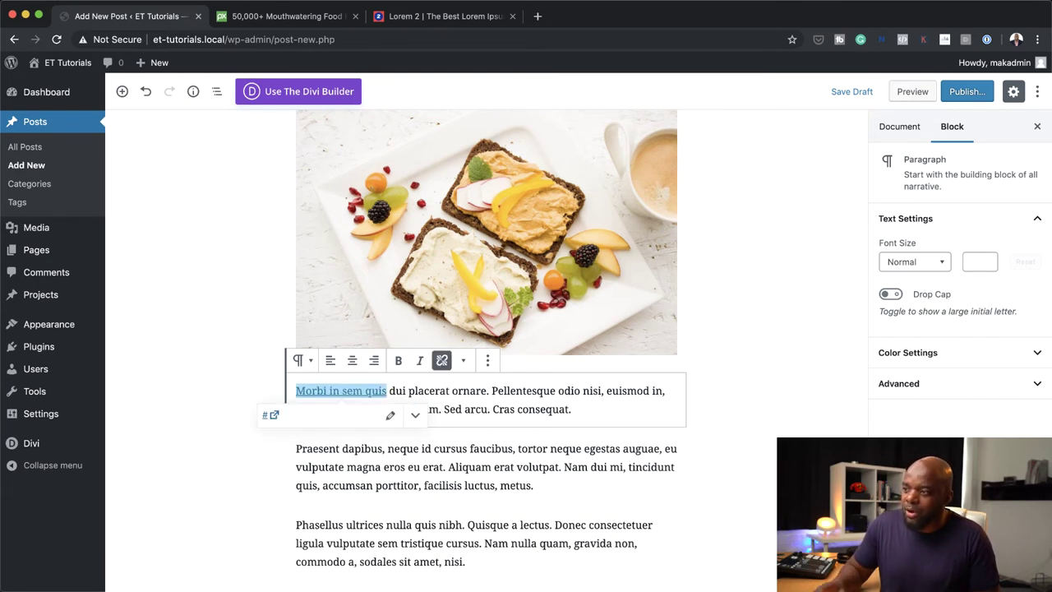
click(187, 457)
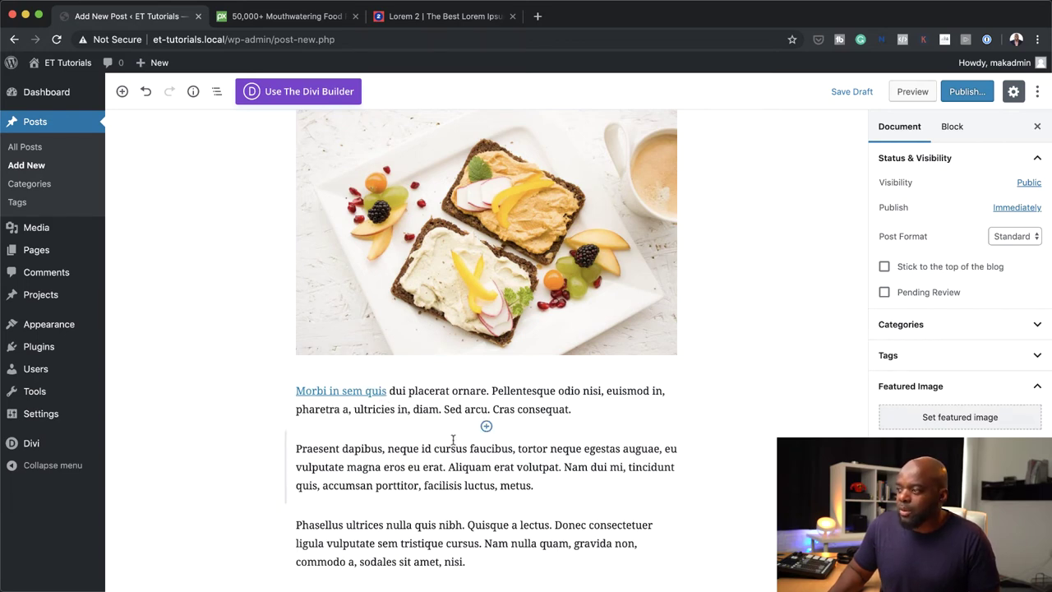
Set the breakfast toast photo as the featured image and publish 'Donec nec justo'.
click(967, 417)
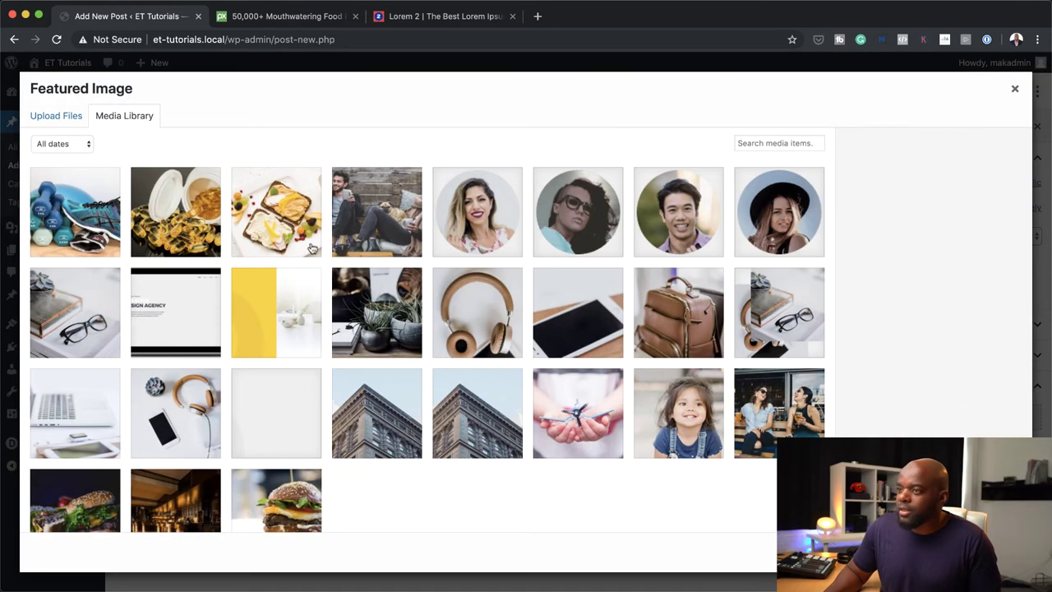
click(270, 227)
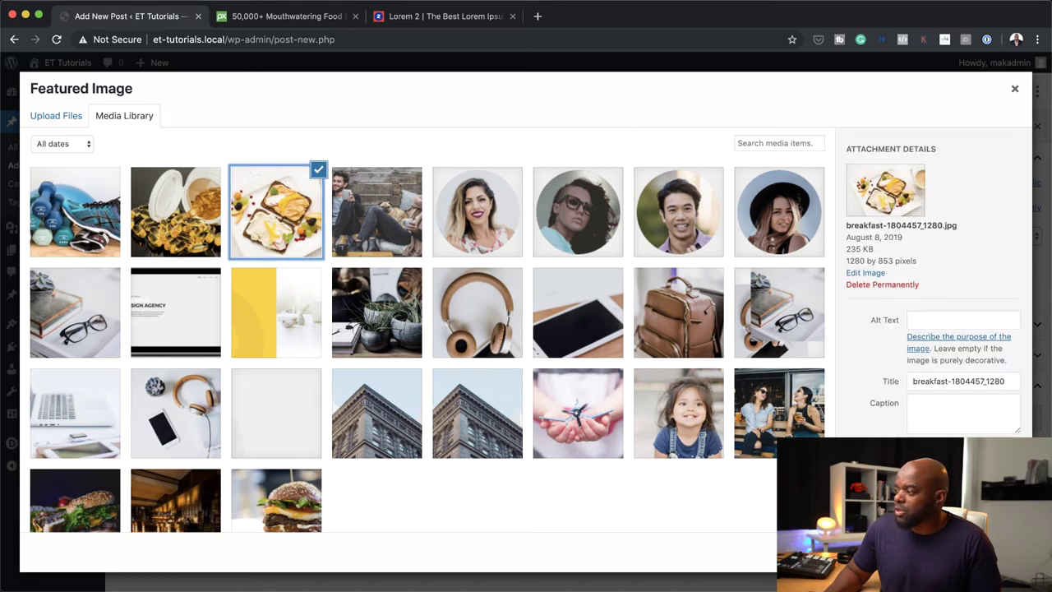
click(973, 552)
click(969, 91)
click(971, 92)
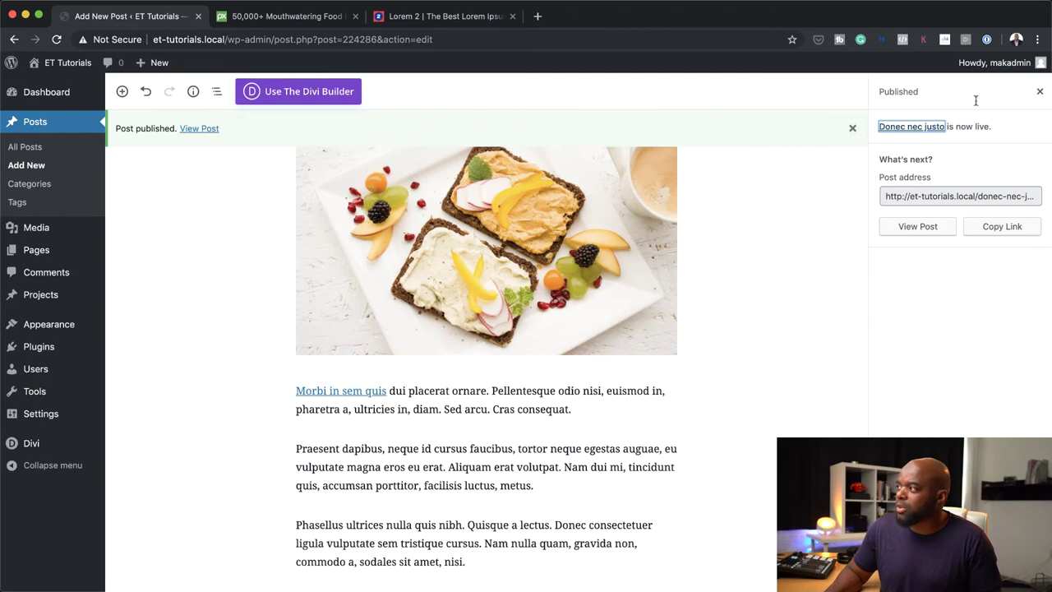
View the live post and scroll to see the breakfast photo shown twice.
click(918, 226)
scroll(403, 318, down, 1)
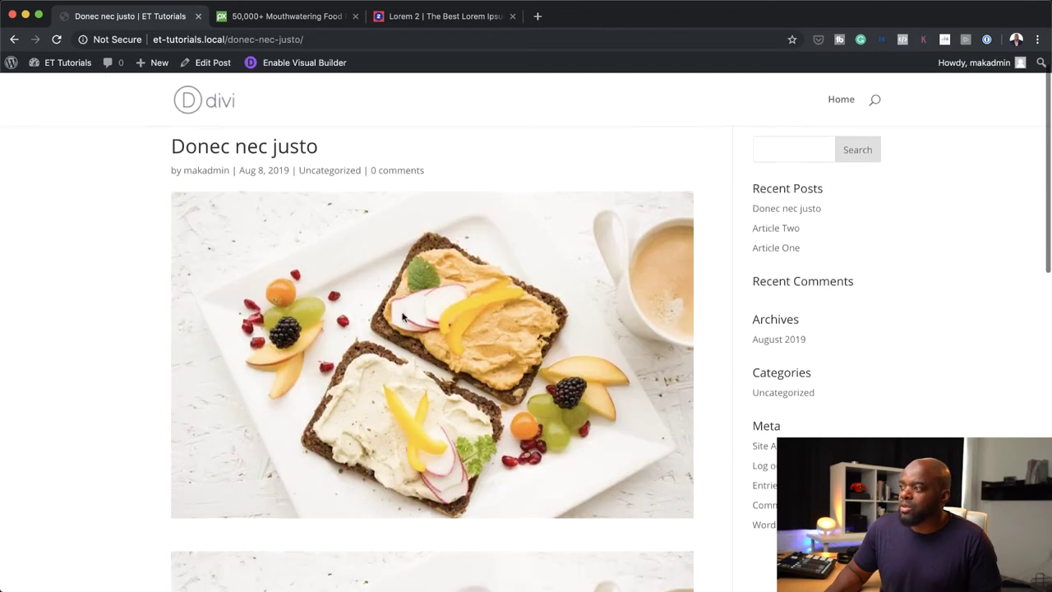
scroll(402, 318, down, 15)
scroll(402, 317, up, 15)
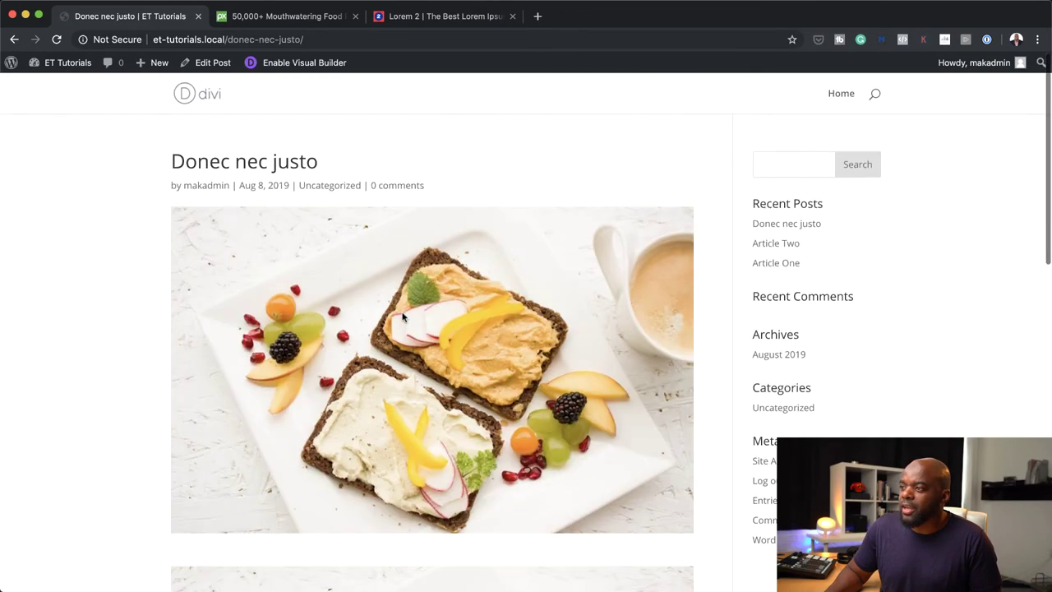
scroll(403, 318, down, 4)
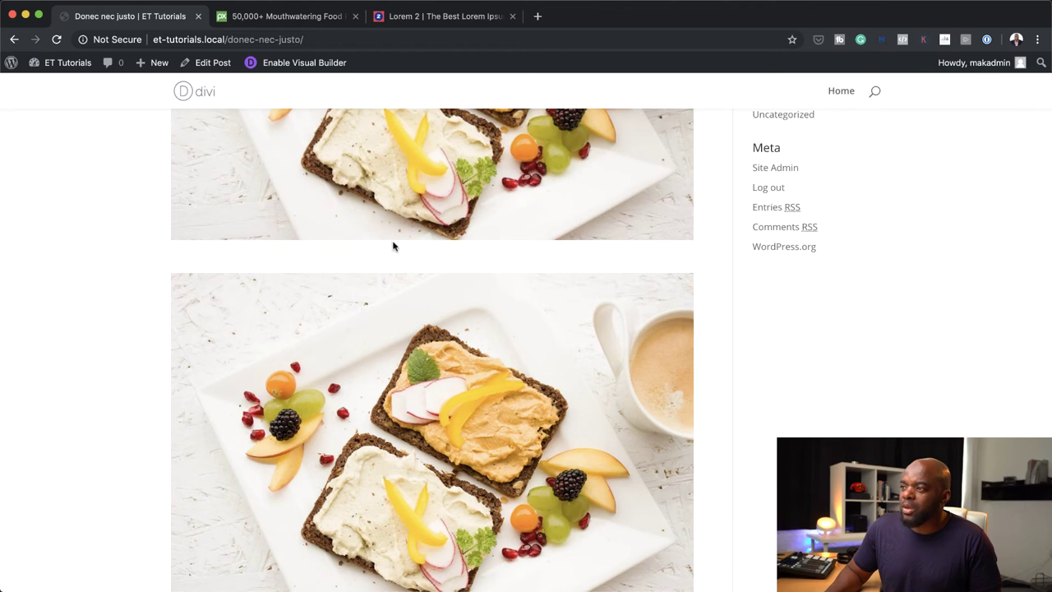
scroll(472, 228, up, 8)
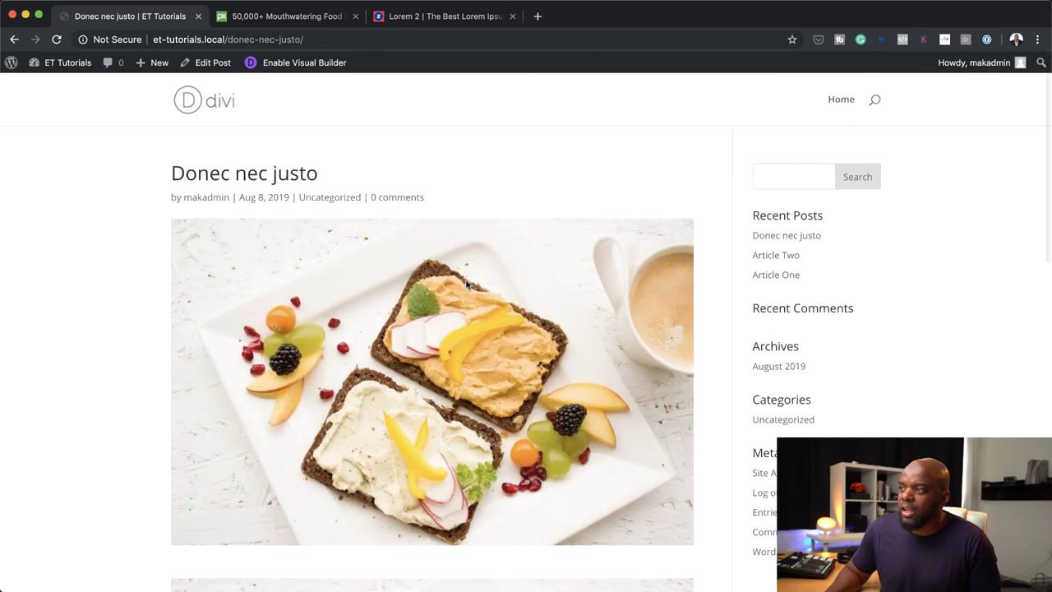
scroll(759, 339, down, 5)
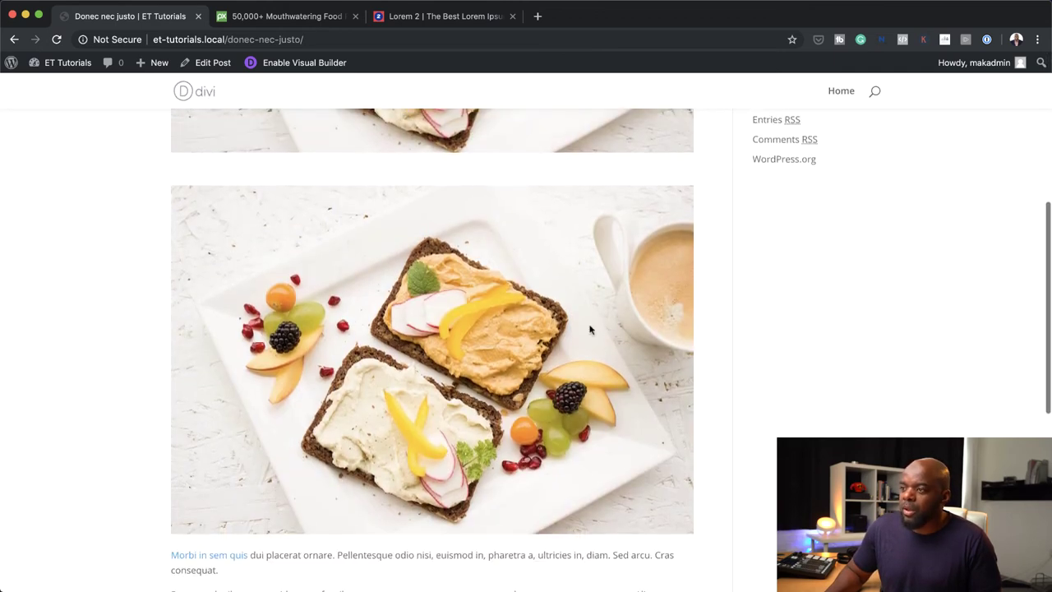
scroll(472, 303, down, 6)
scroll(473, 303, up, 5)
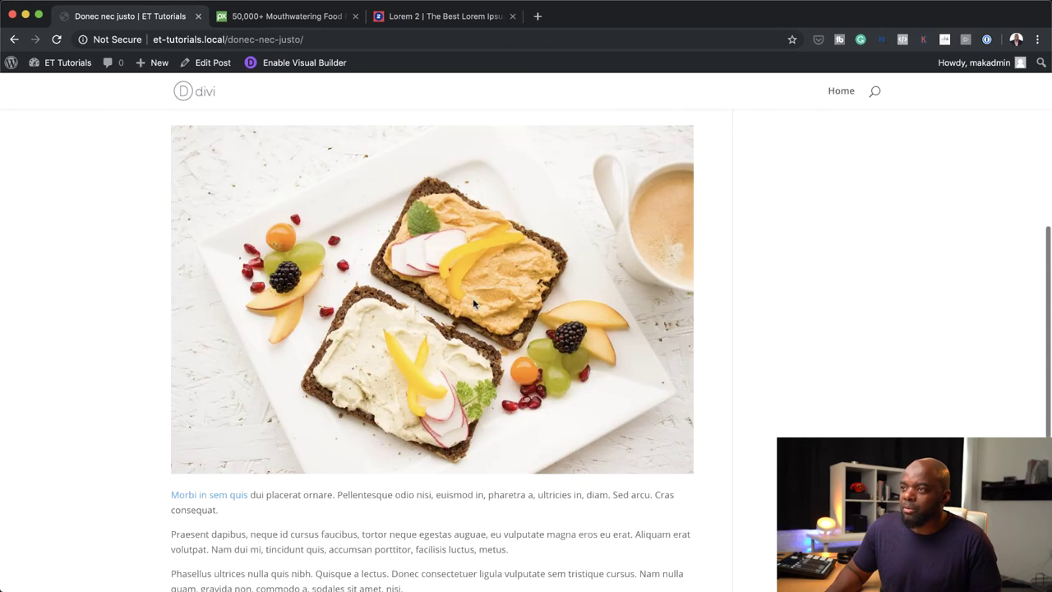
scroll(474, 304, up, 2)
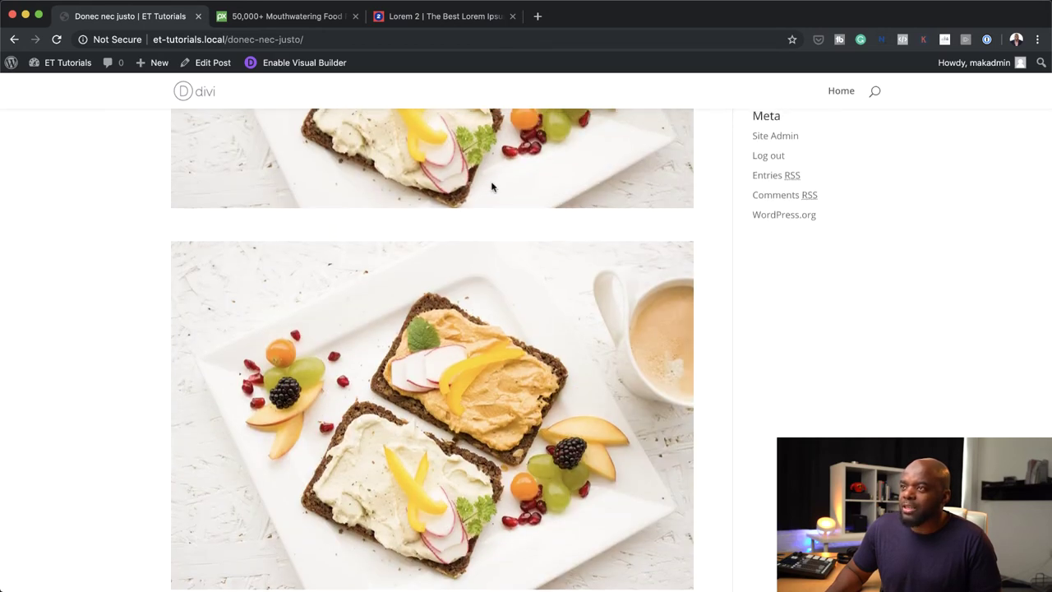
Remove the duplicate image block from 'Donec nec justo', update it, and open All Posts.
click(212, 63)
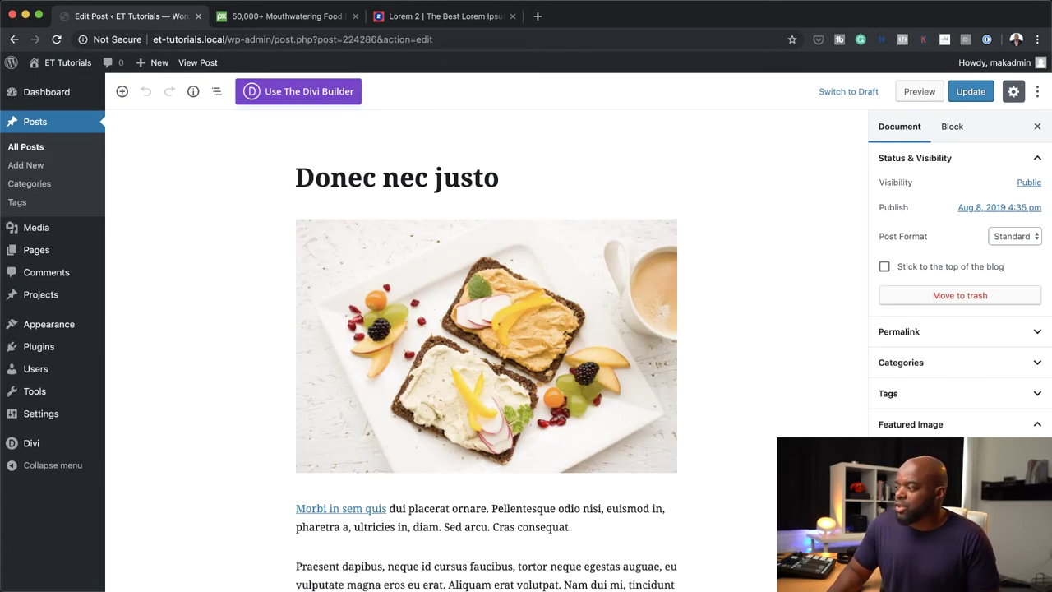
click(602, 328)
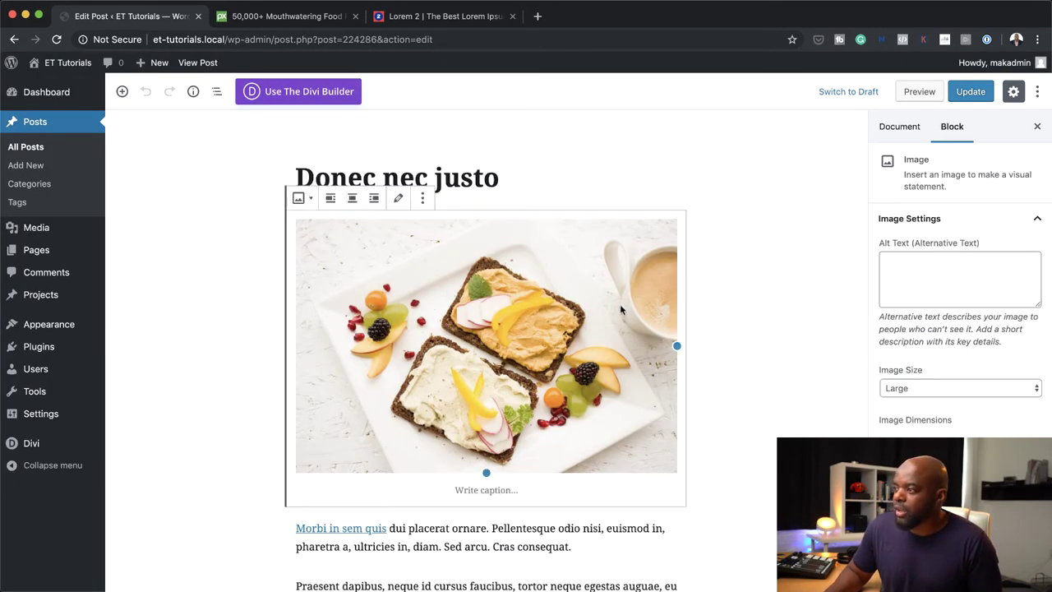
click(423, 199)
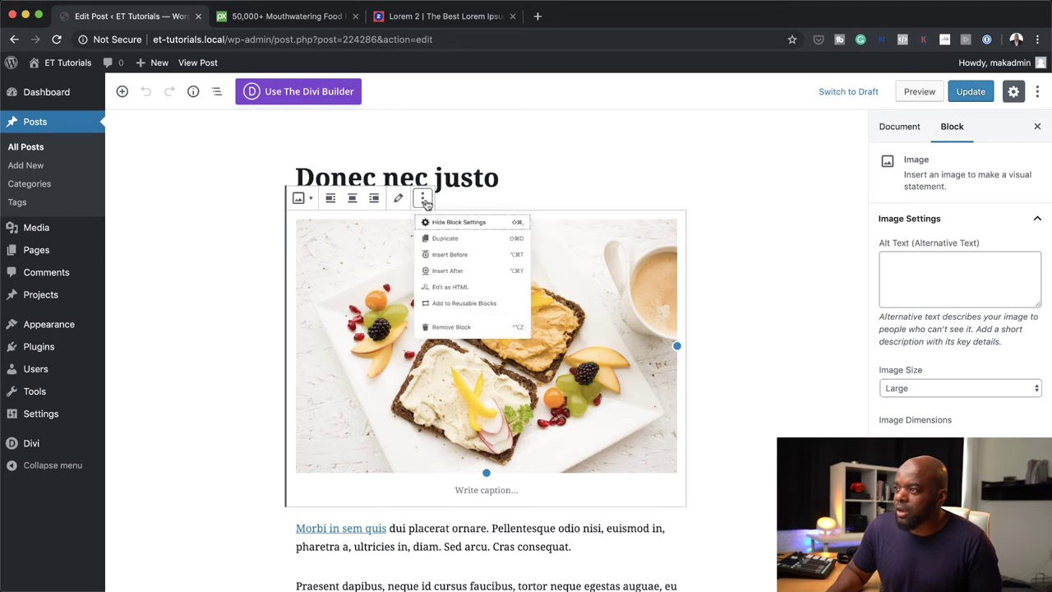
click(460, 385)
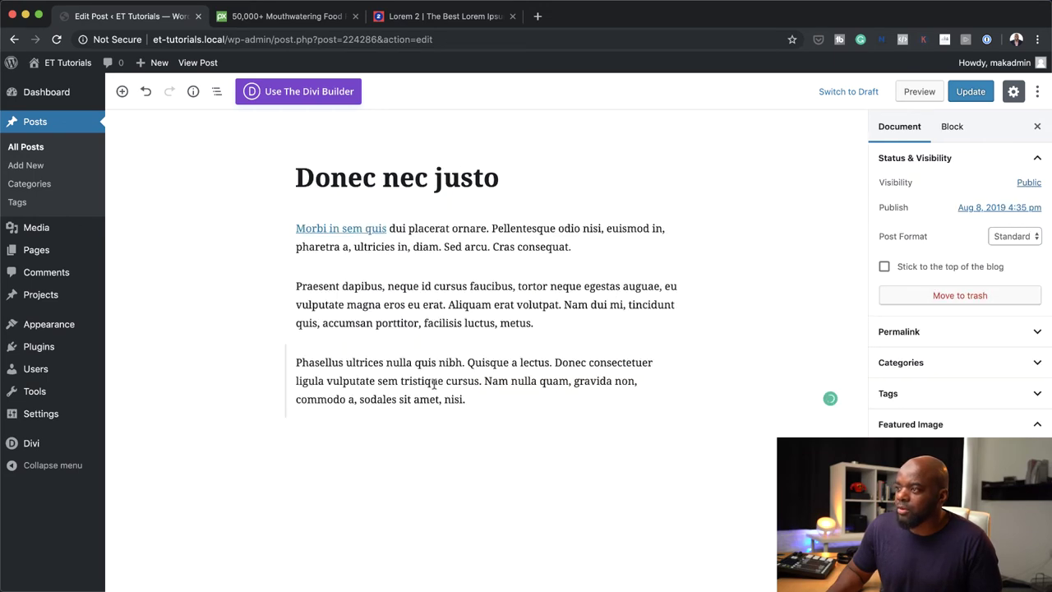
click(970, 92)
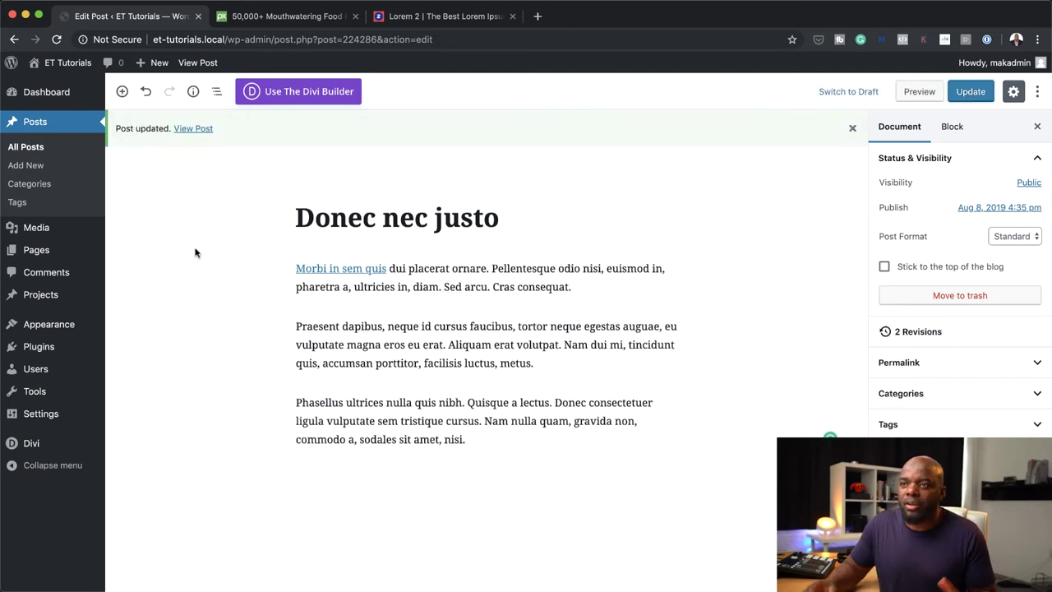
click(36, 147)
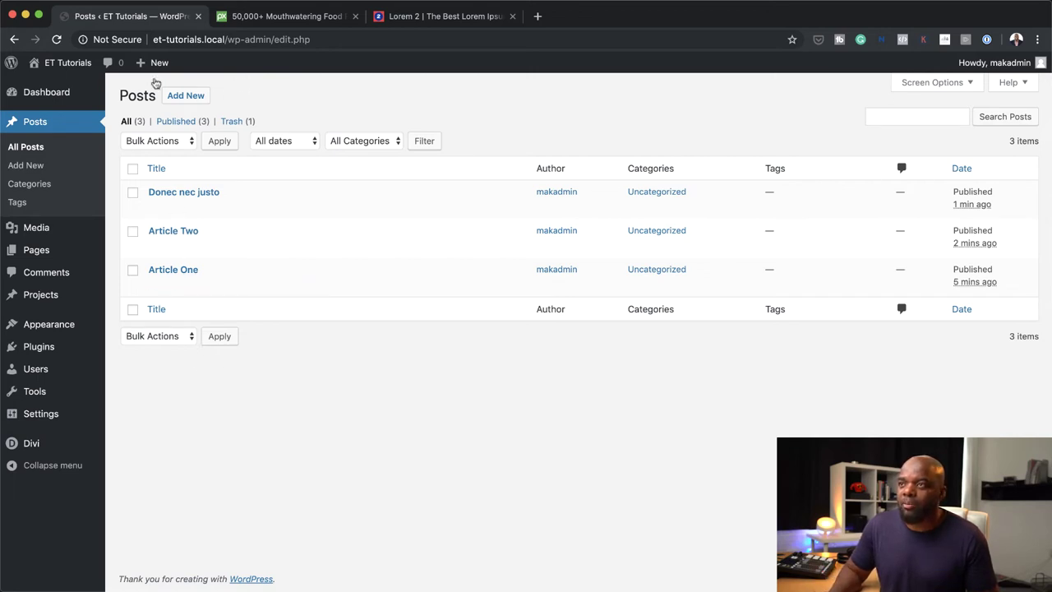
Browse the front page listing Donec nec justo, Article Two and Article One, then return to the Dashboard.
mouse_move(72, 99)
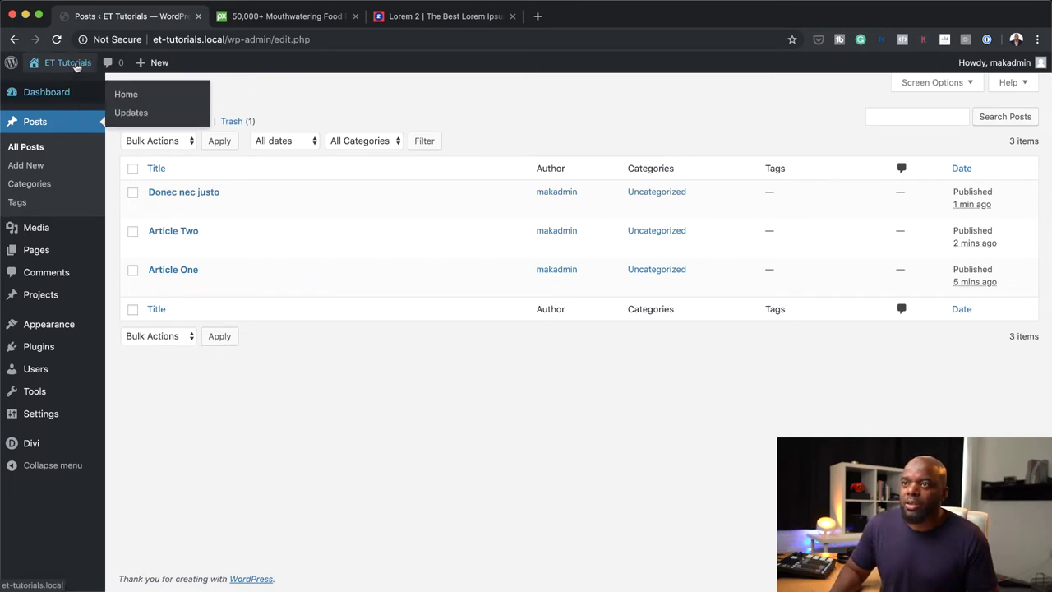
click(60, 87)
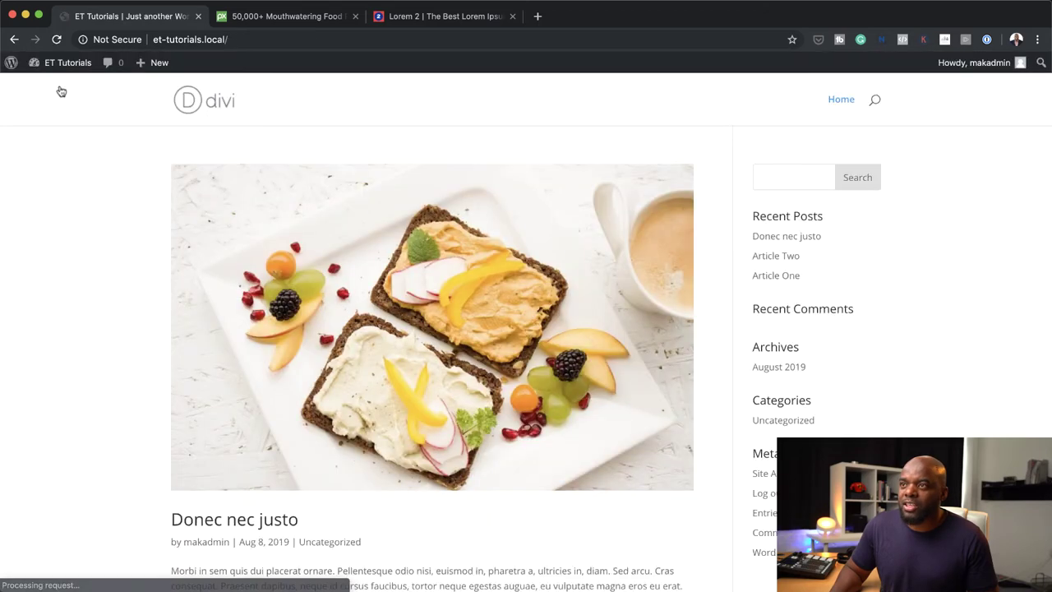
scroll(165, 273, down, 10)
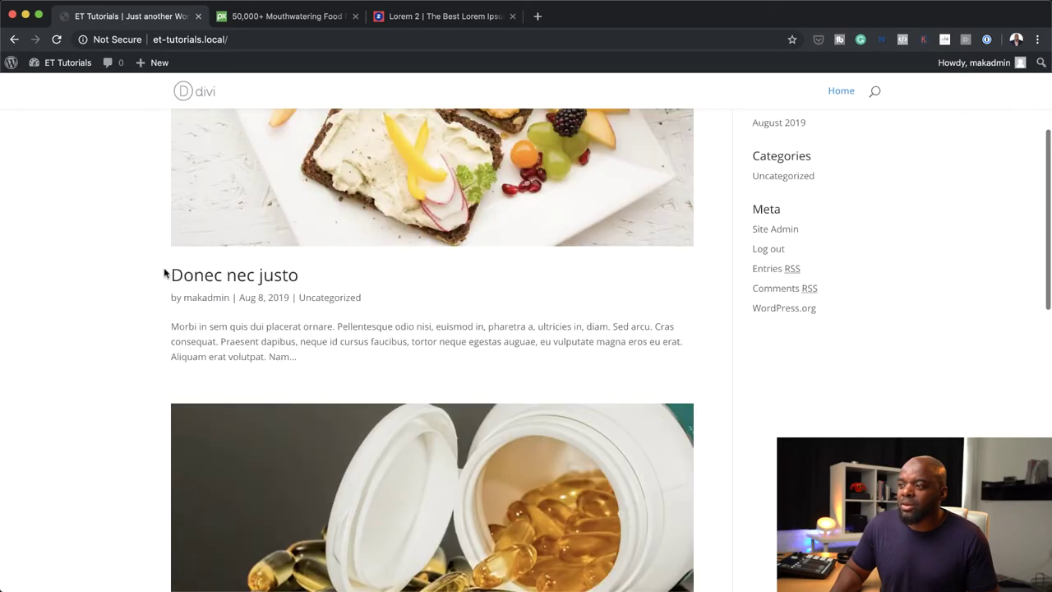
scroll(298, 385, down, 7)
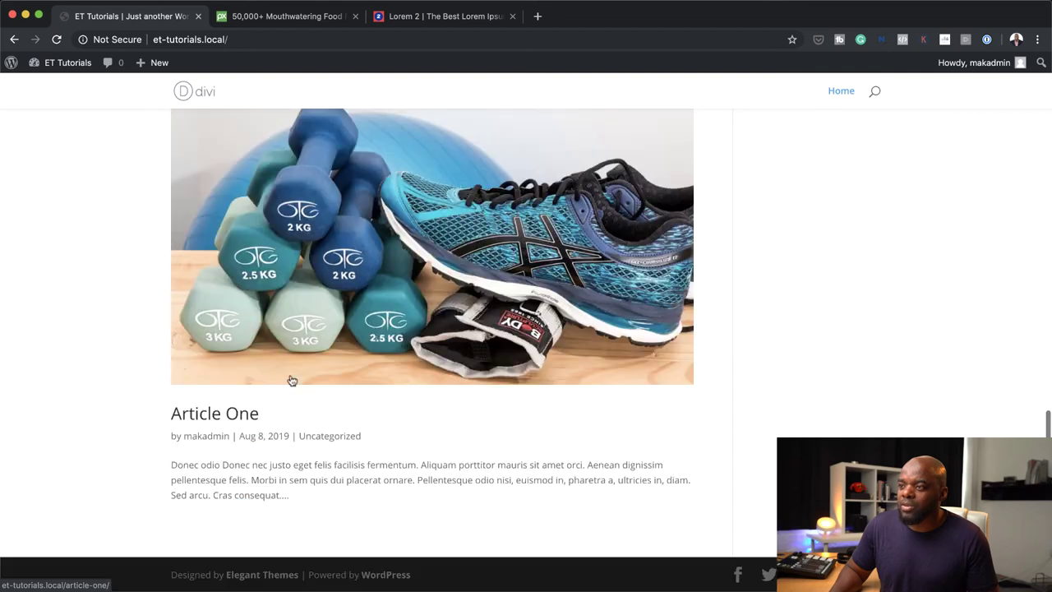
scroll(291, 380, up, 17)
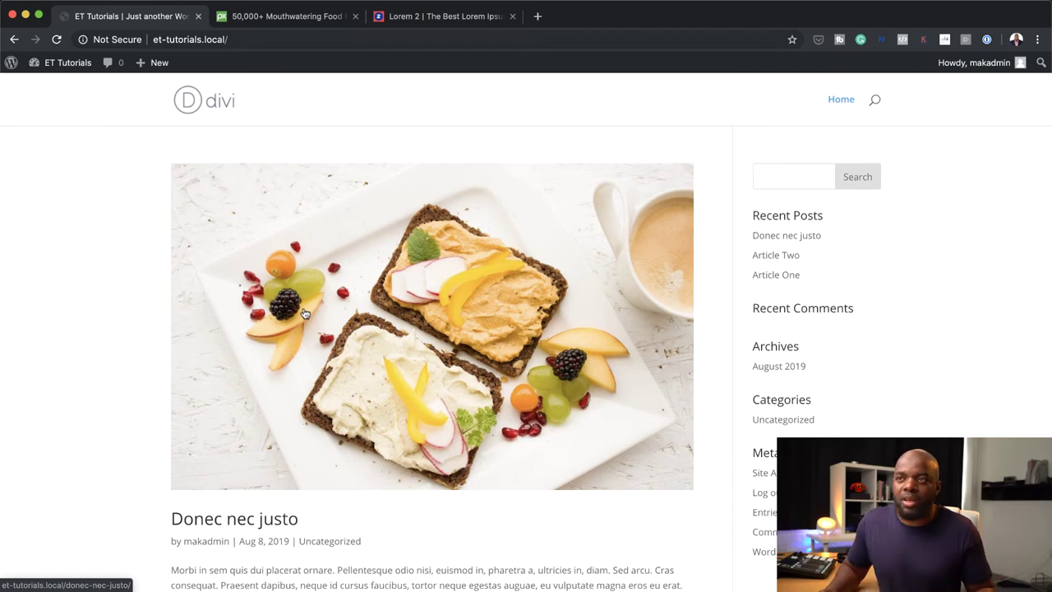
mouse_move(68, 63)
click(61, 87)
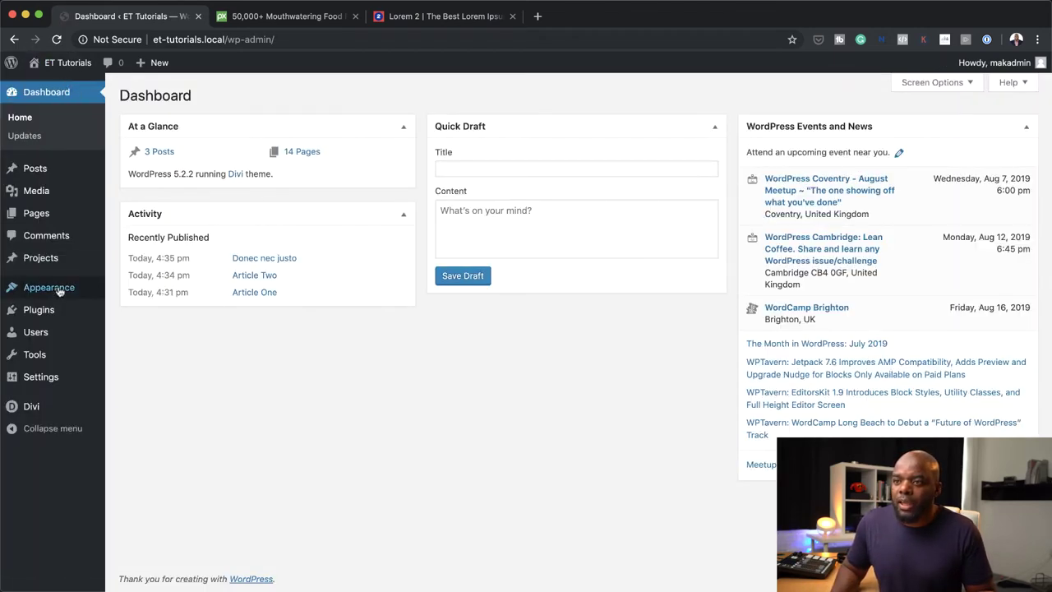
Open Appearance > Menus to review the Primary 'main menu' with its Home link.
mouse_move(59, 291)
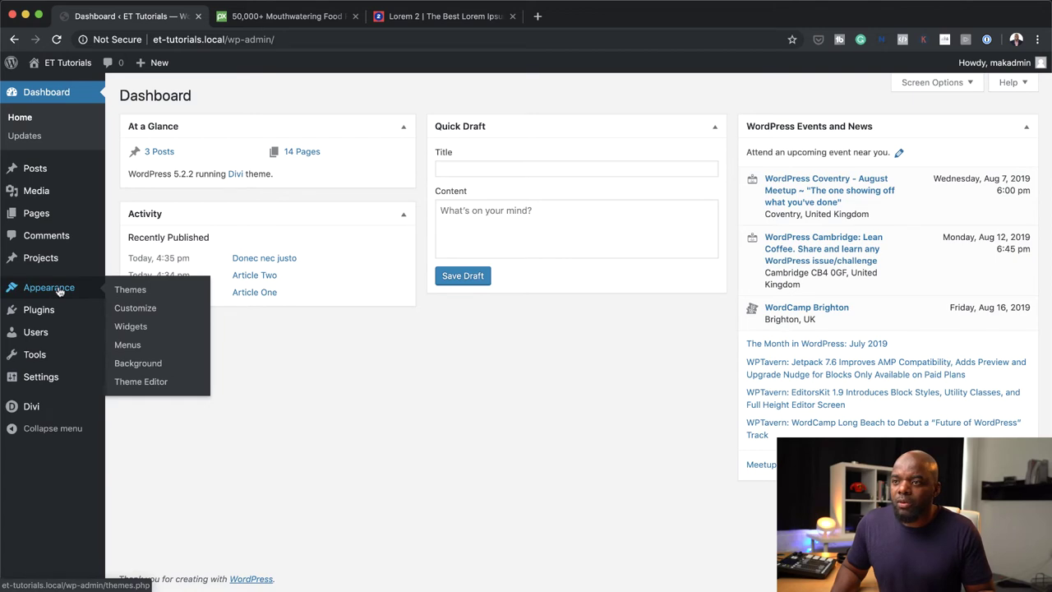
click(134, 349)
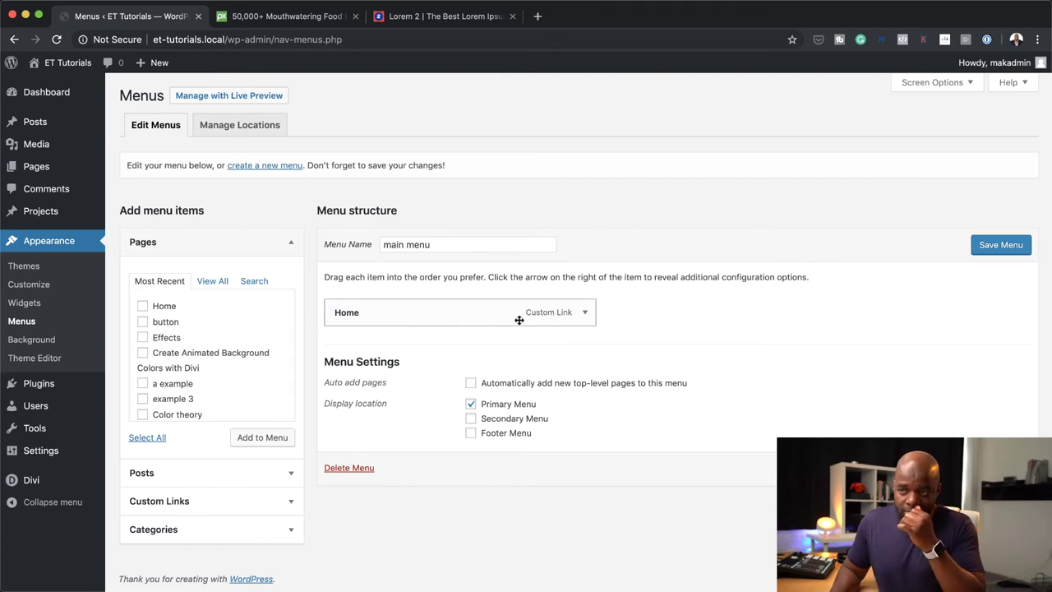
mouse_move(57, 384)
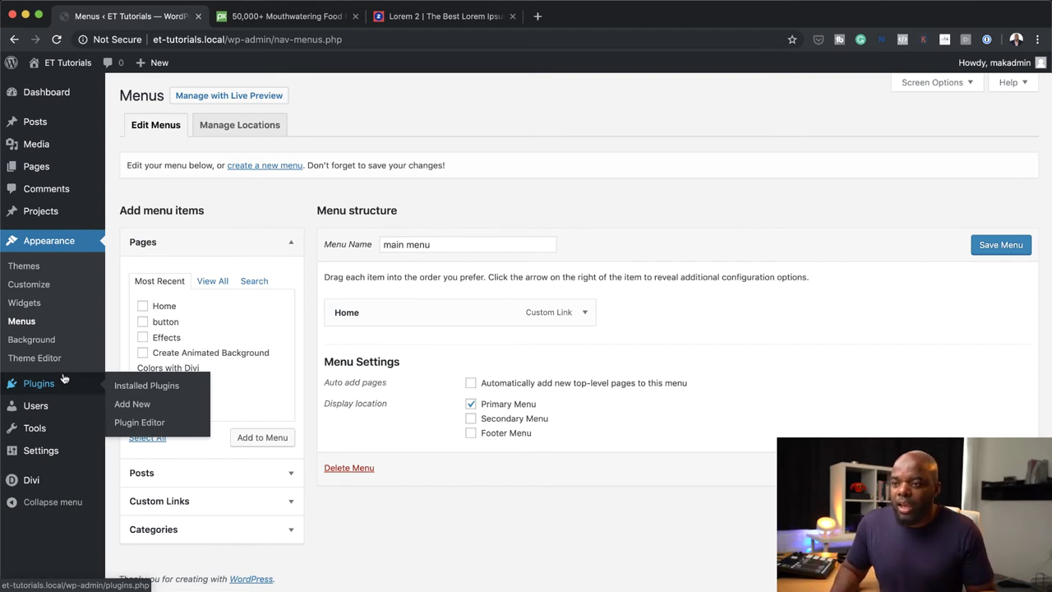
mouse_move(51, 457)
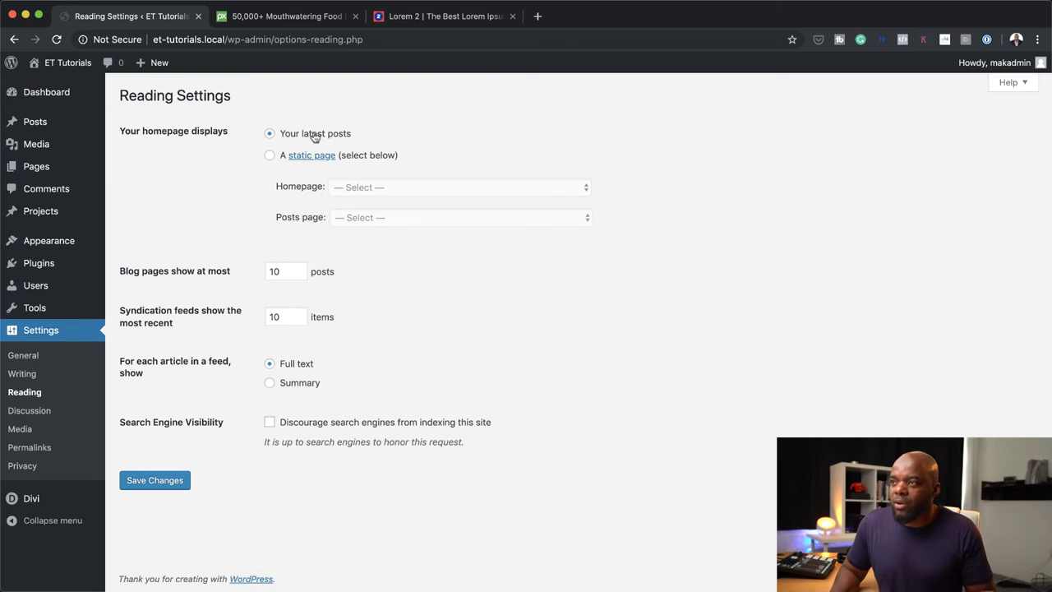
Set the homepage to display the static page Home and save the Reading settings.
click(270, 156)
click(359, 187)
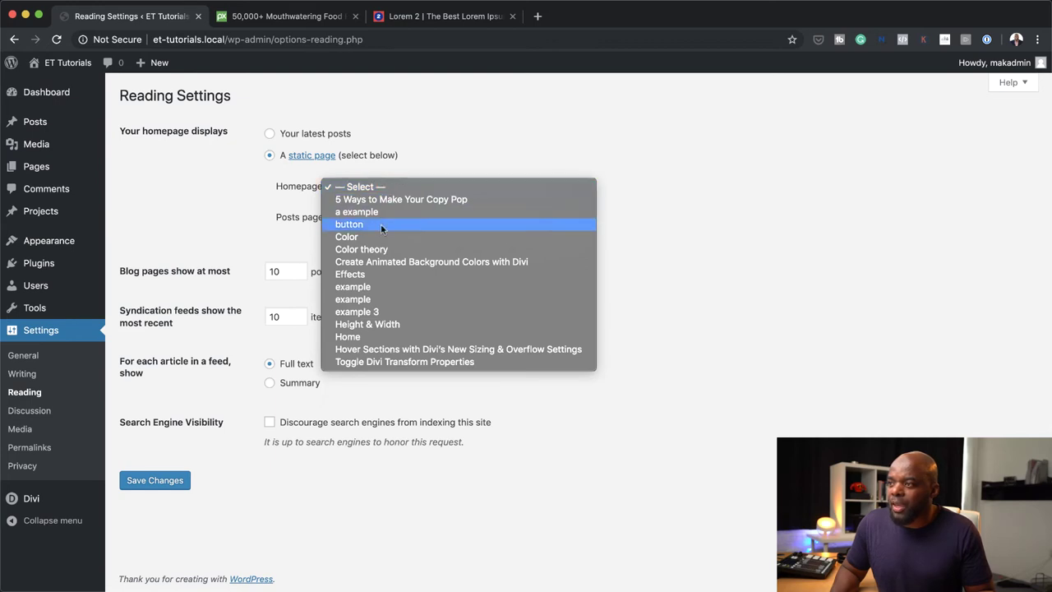
click(354, 336)
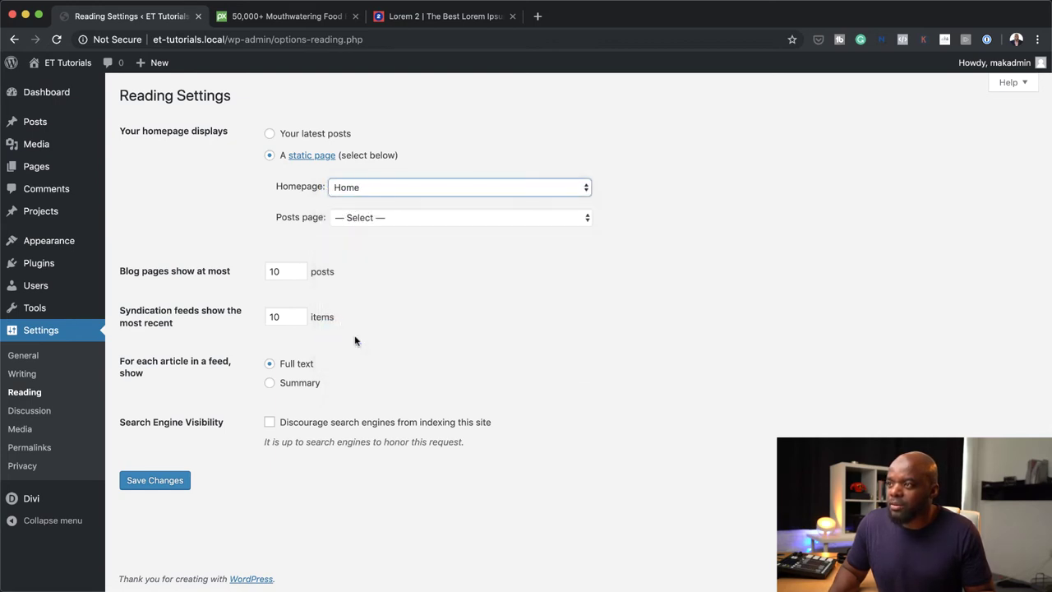
click(155, 480)
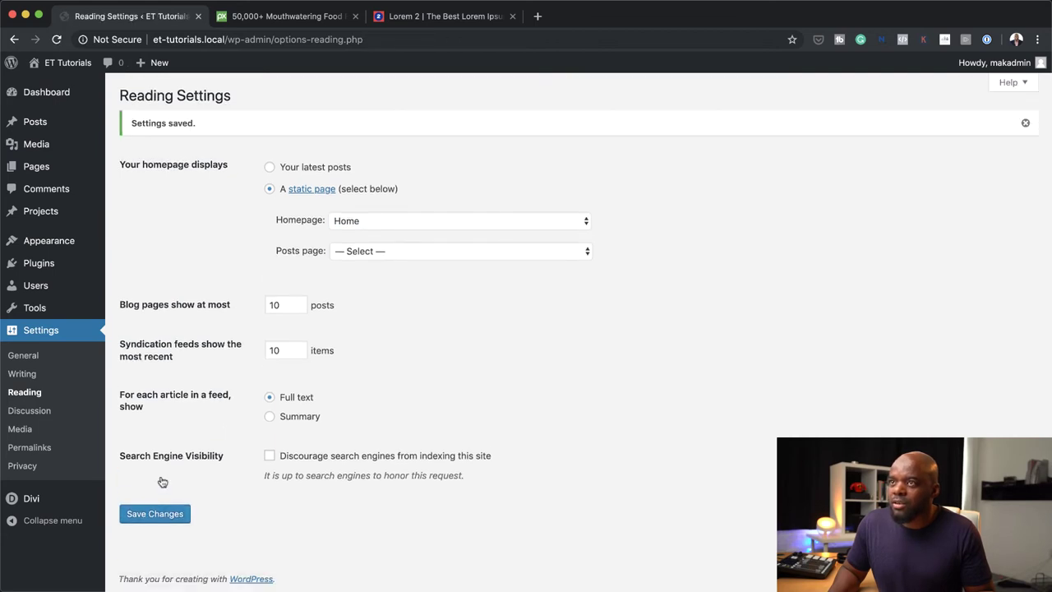
click(157, 514)
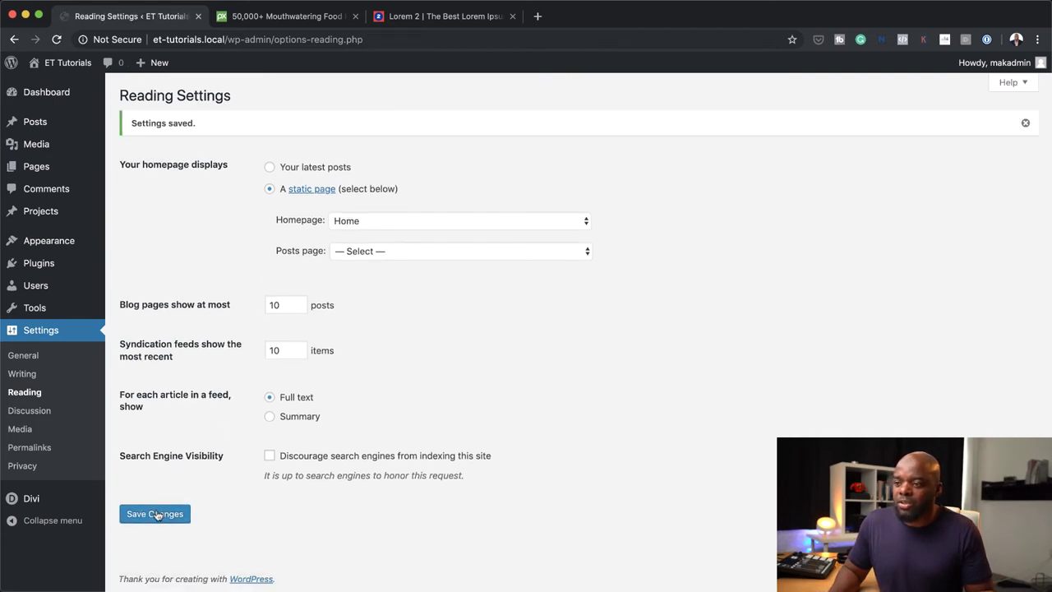
Visit the live site in a new browser tab.
mouse_move(59, 64)
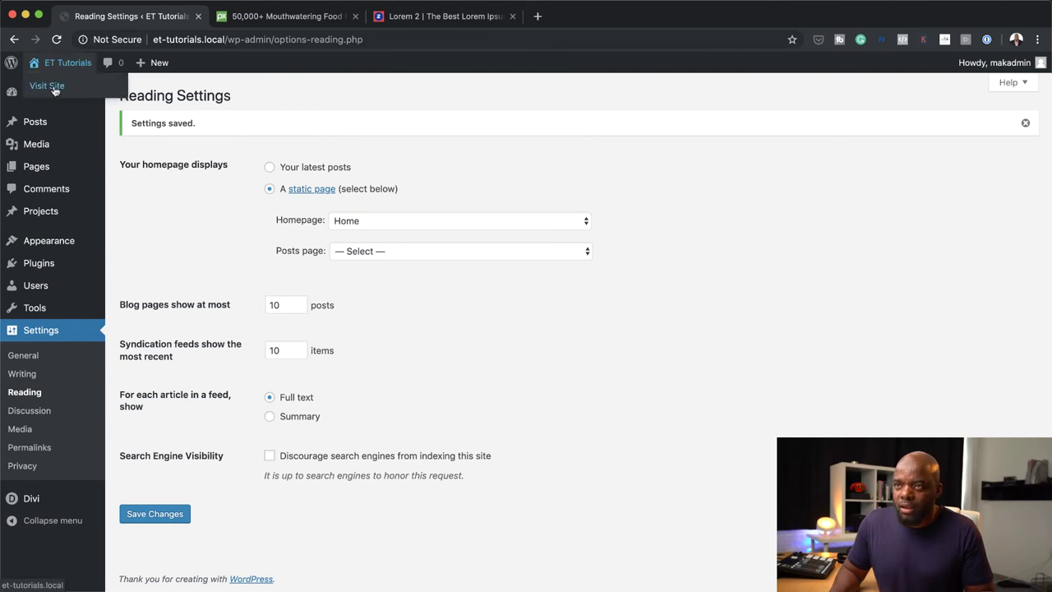
super+click(54, 87)
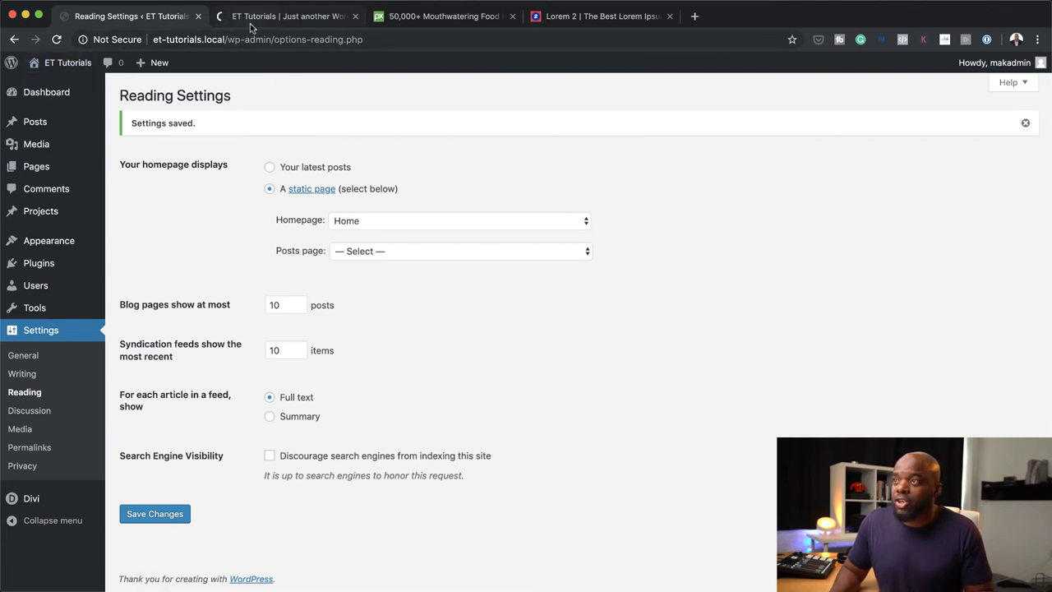
click(253, 21)
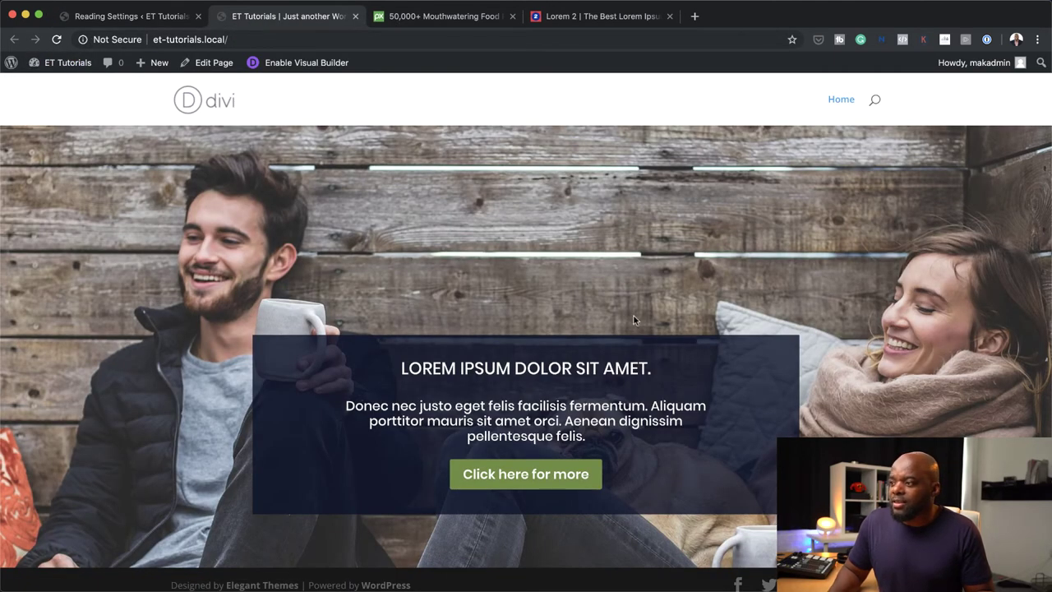
Add a one-column Regular section below the hero and insert a Text module into it.
scroll(634, 316, down, 1)
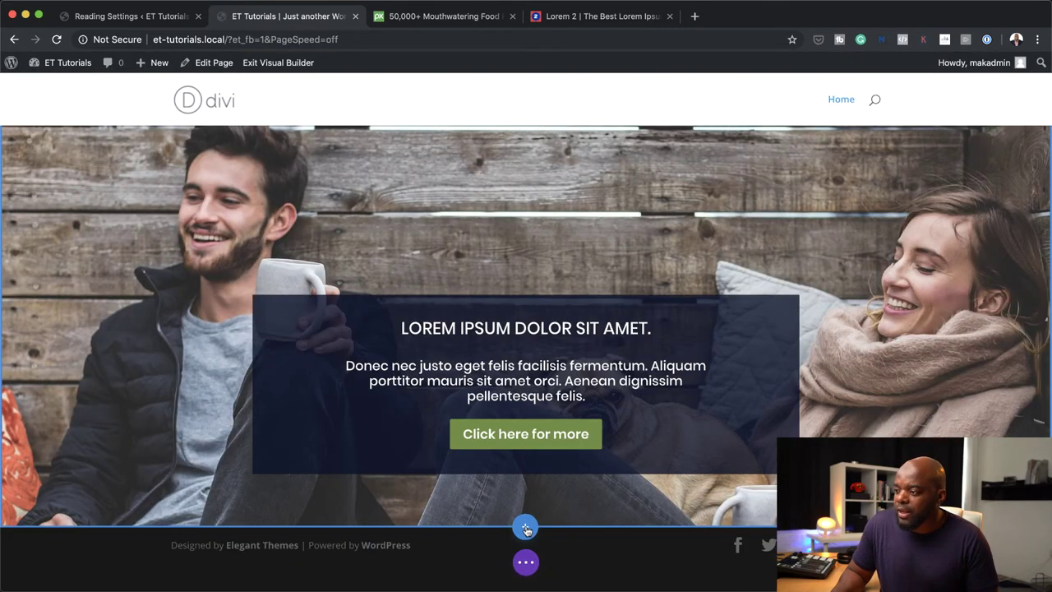
click(525, 528)
click(444, 485)
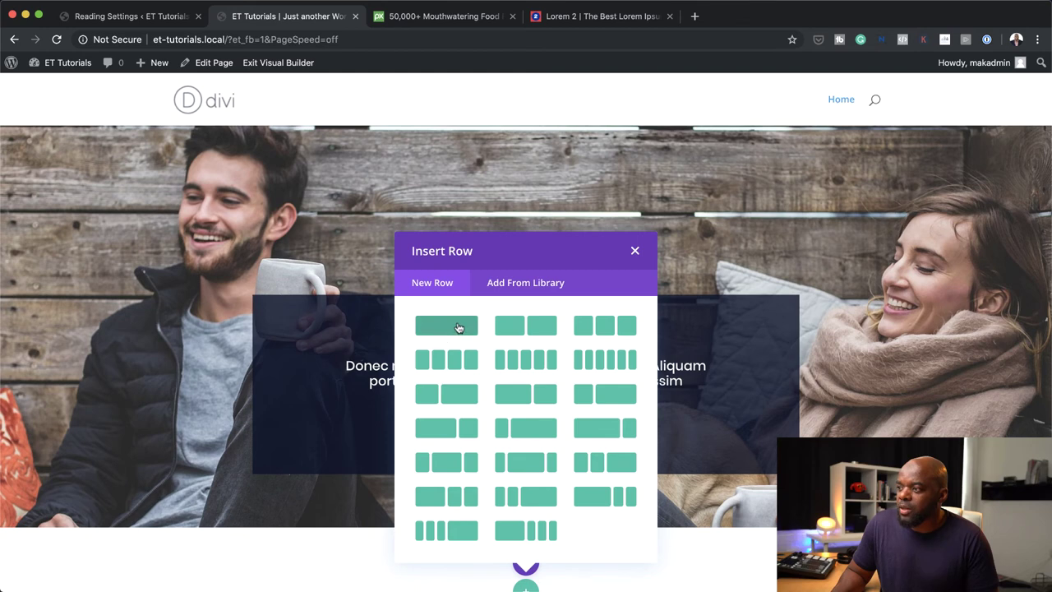
click(459, 338)
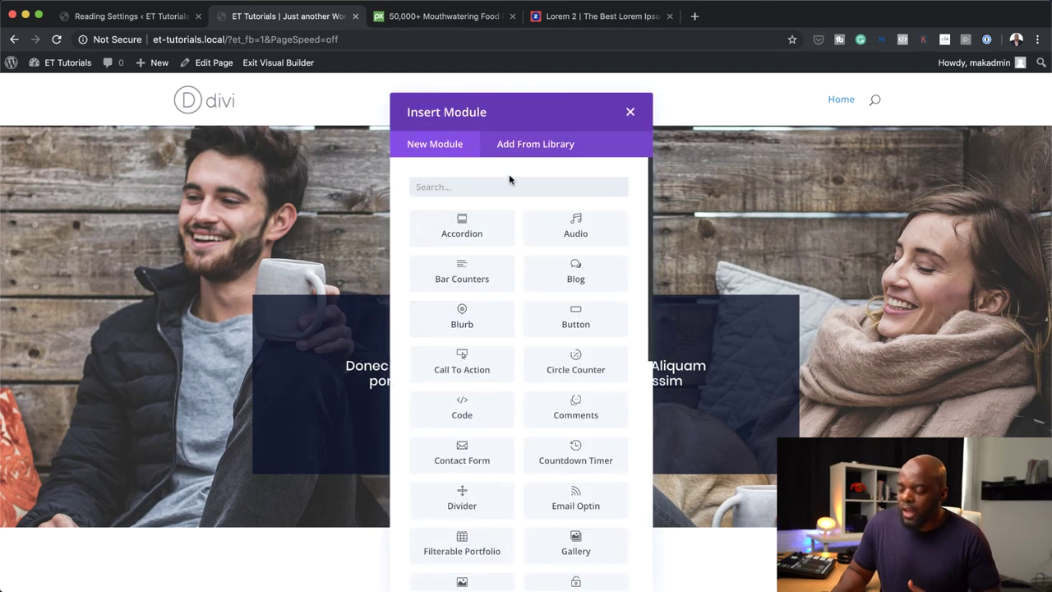
text(text)
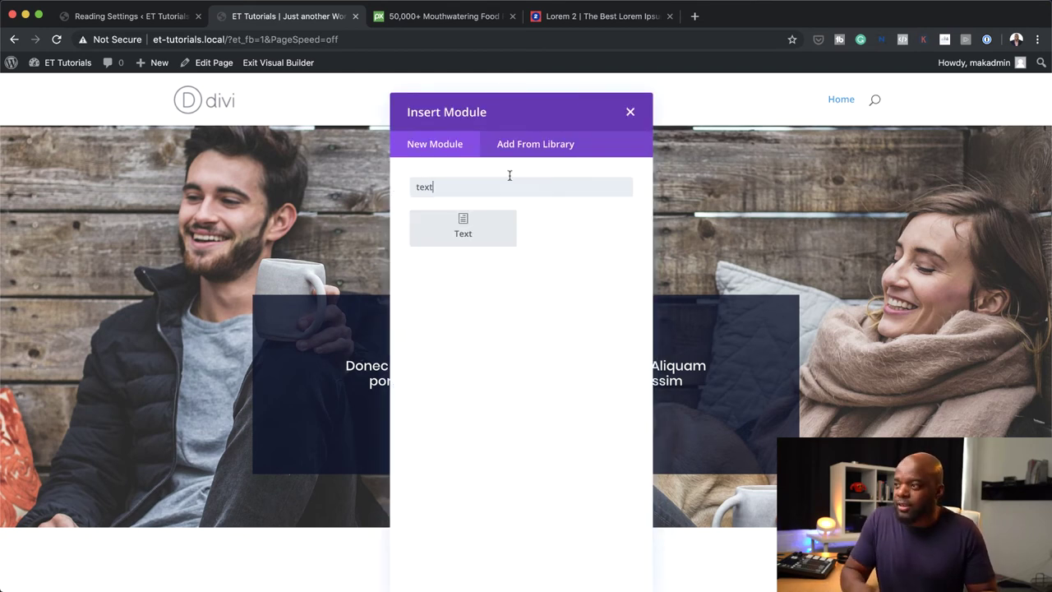
click(462, 232)
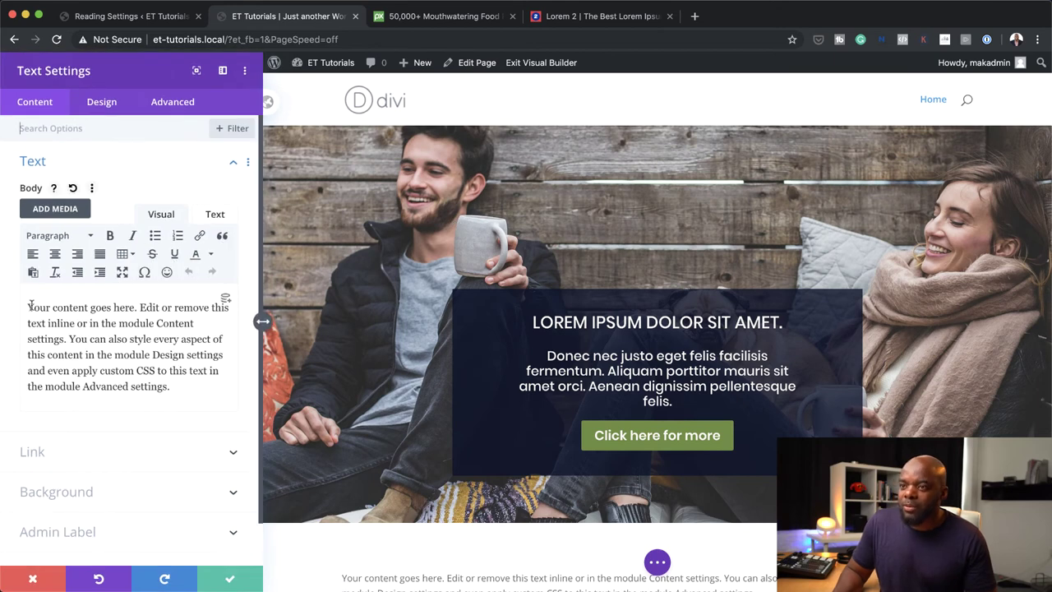
Replace the Text module's placeholder text with 'Latest Articles'.
drag(60, 325, 189, 392)
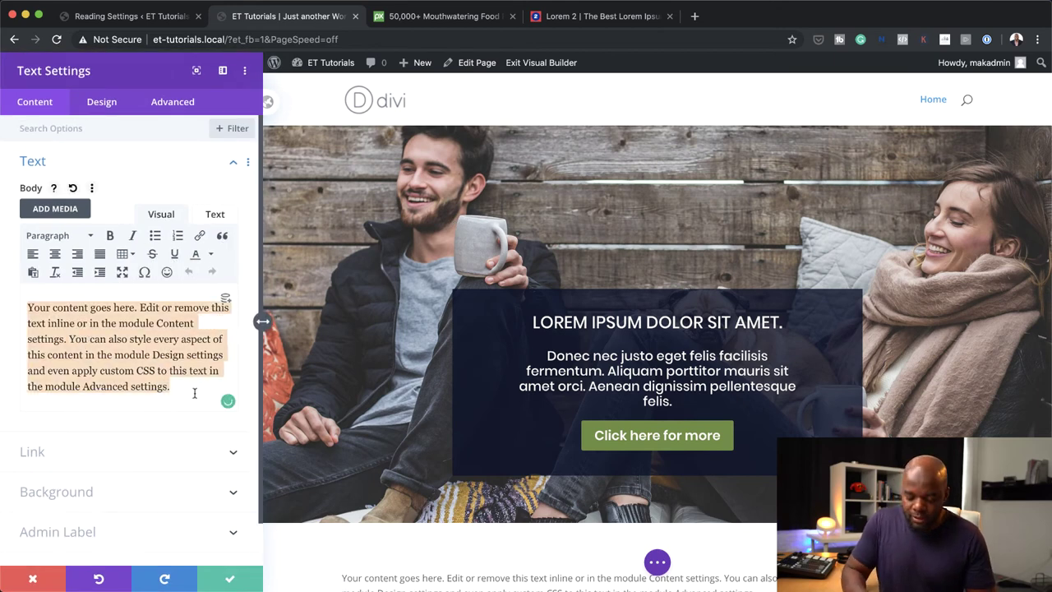
text(Late)
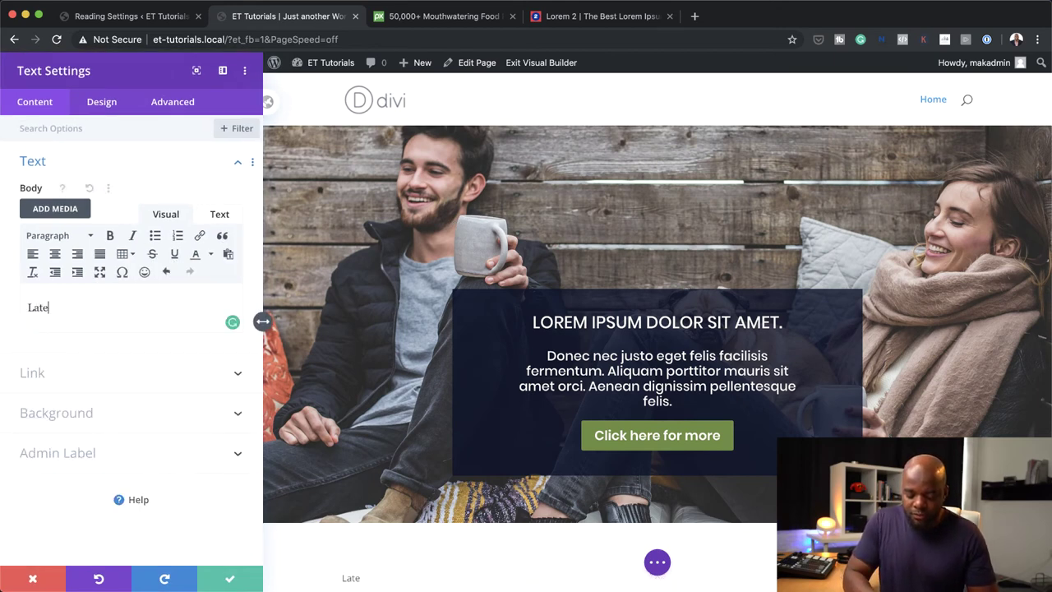
text(st Ar)
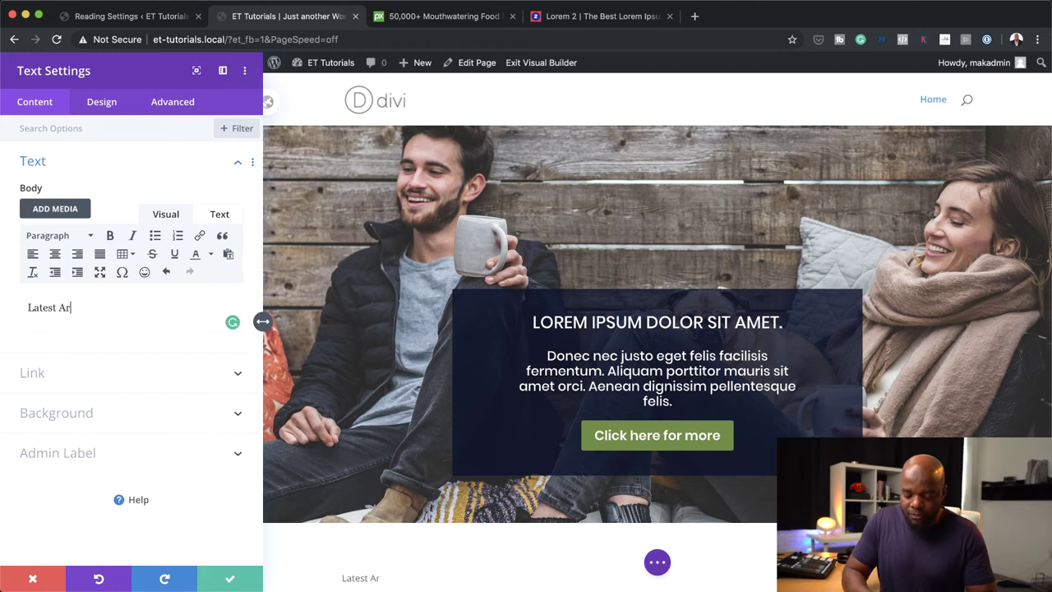
text(ticles)
scroll(375, 542, down, 3)
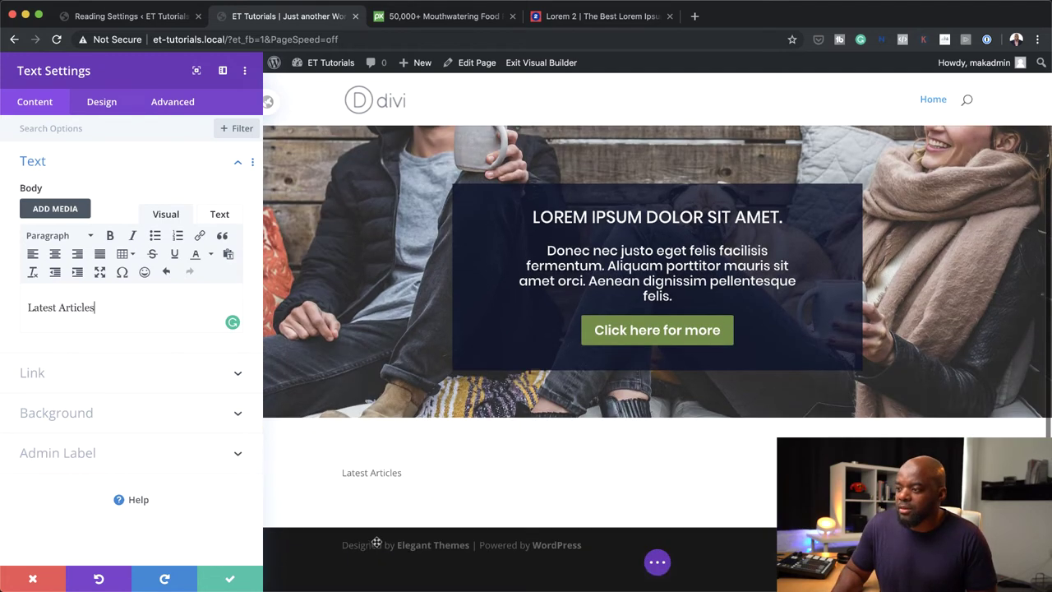
Make the heading text centred, green and uppercase.
click(100, 104)
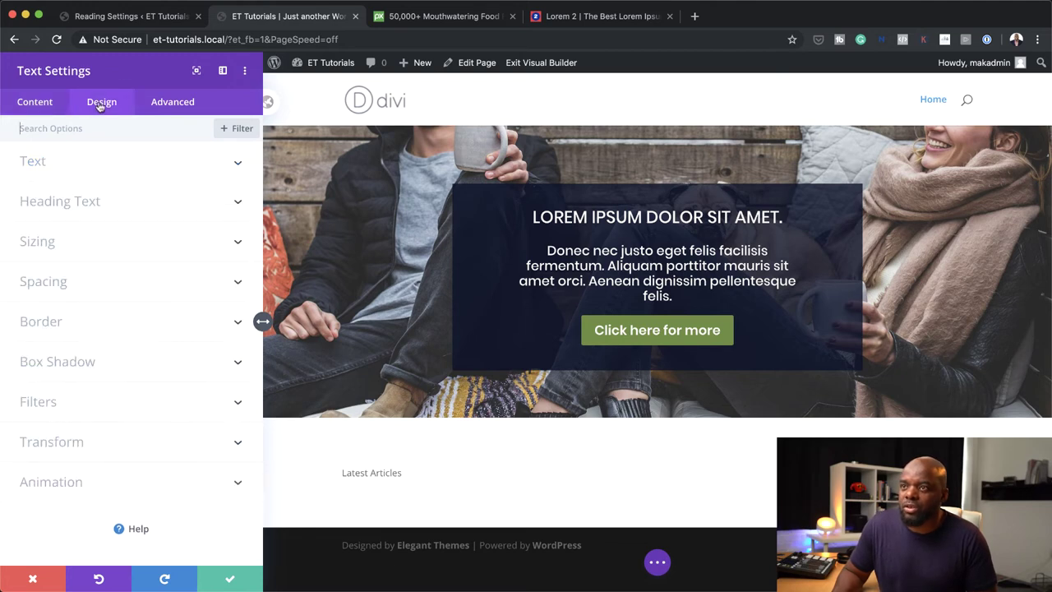
click(54, 169)
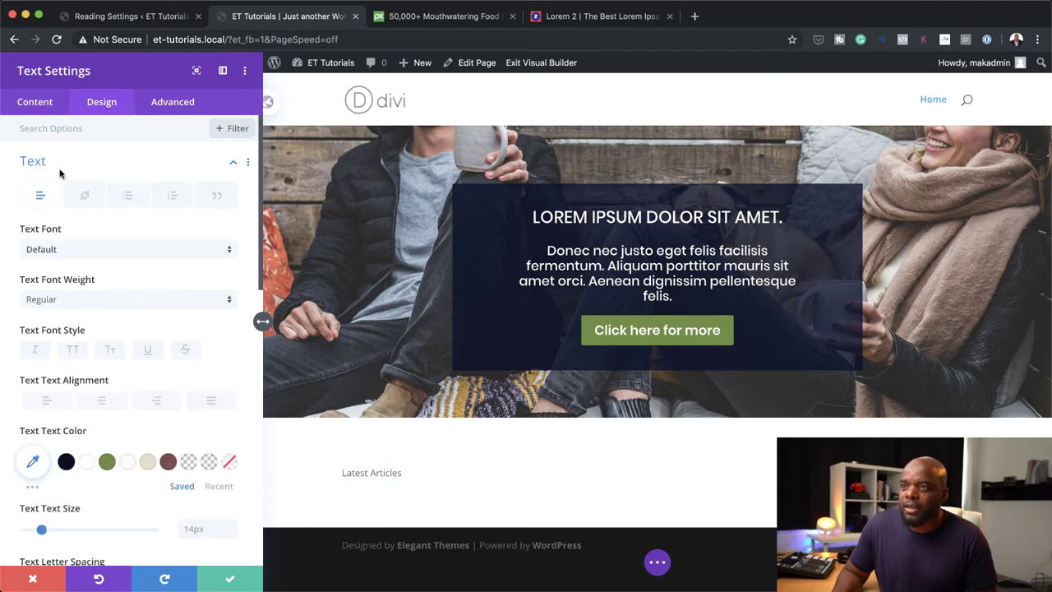
click(102, 401)
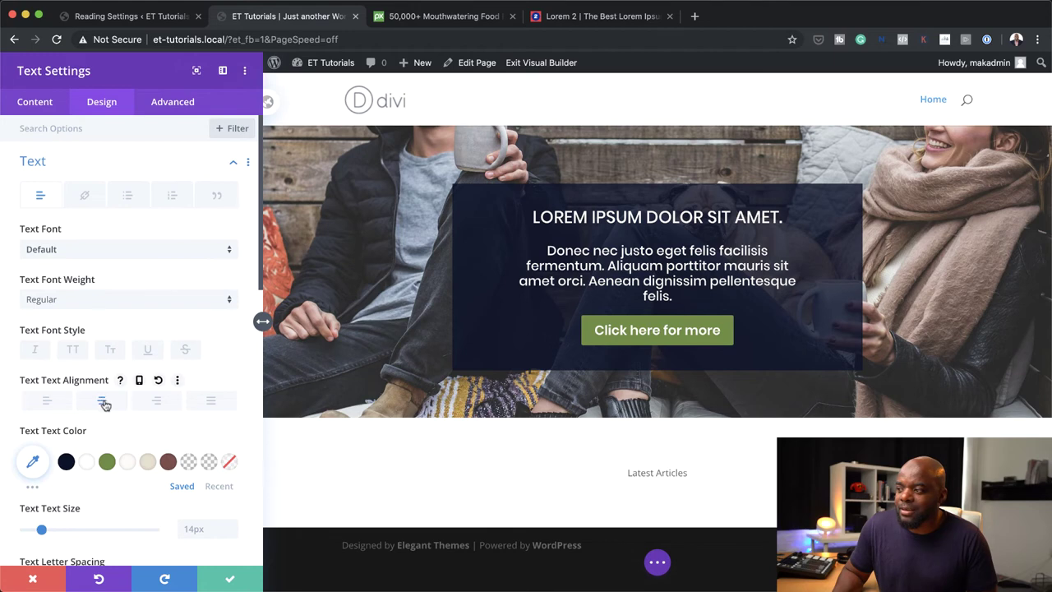
click(106, 461)
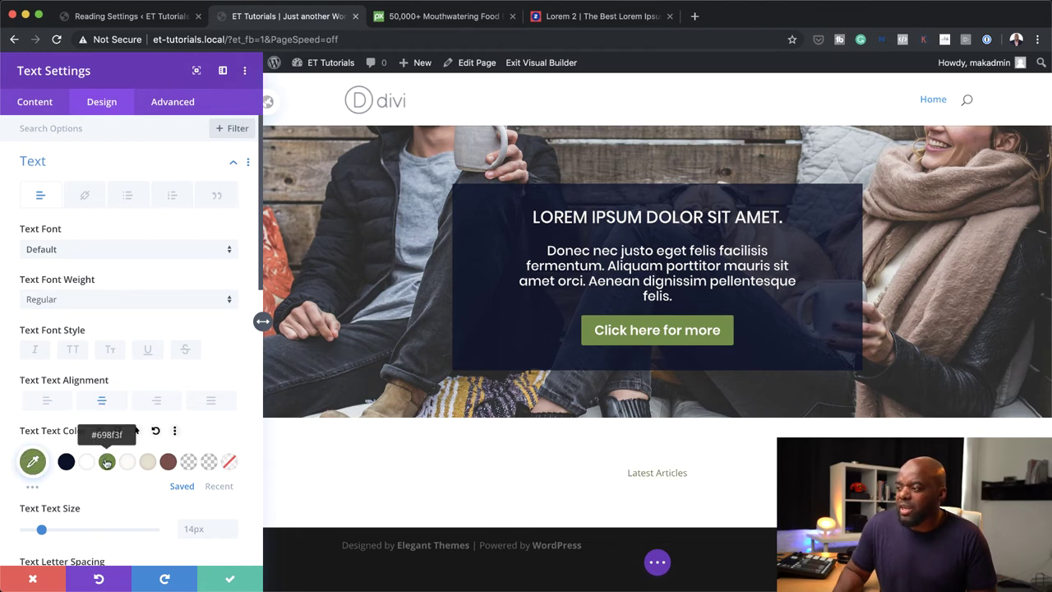
click(75, 351)
Set the heading font to Poppins at 20px with 6px letter spacing, then save the module.
click(87, 250)
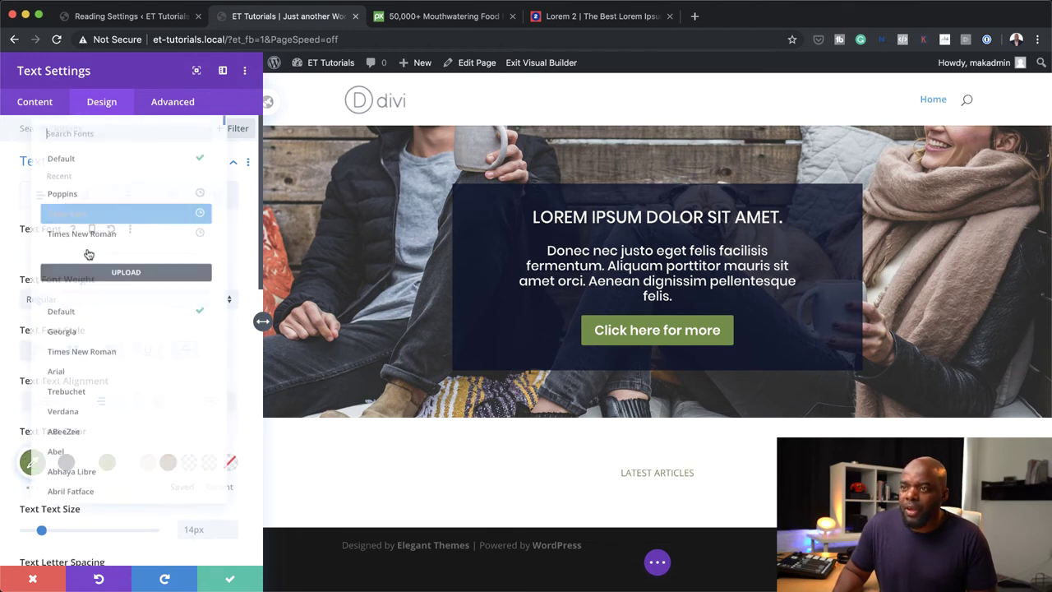
click(106, 178)
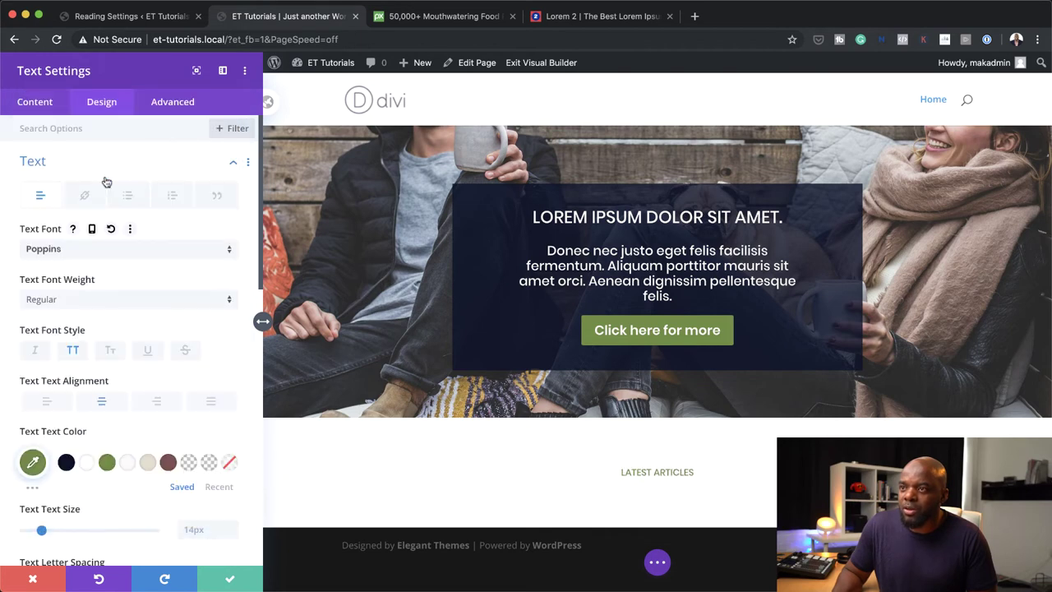
scroll(120, 517, down, 2)
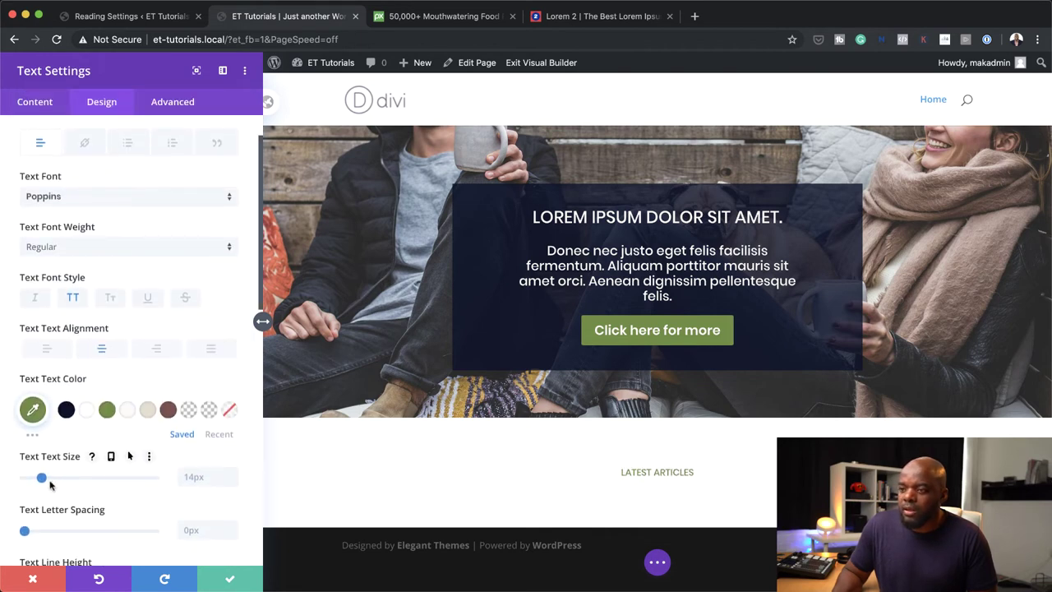
drag(41, 479, 32, 506)
scroll(104, 551, down, 1)
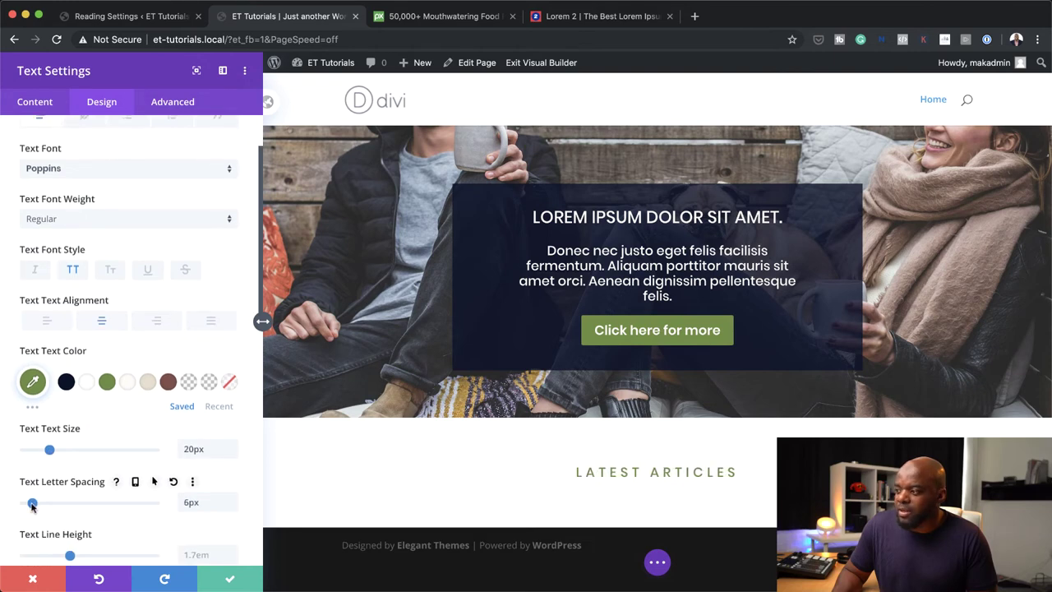
click(232, 580)
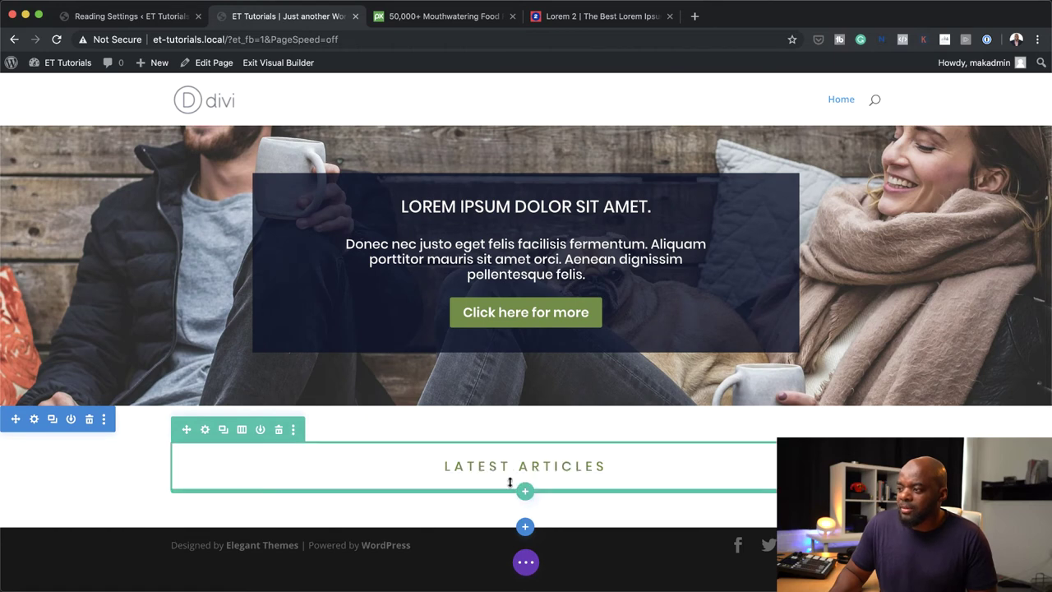
mouse_move(511, 468)
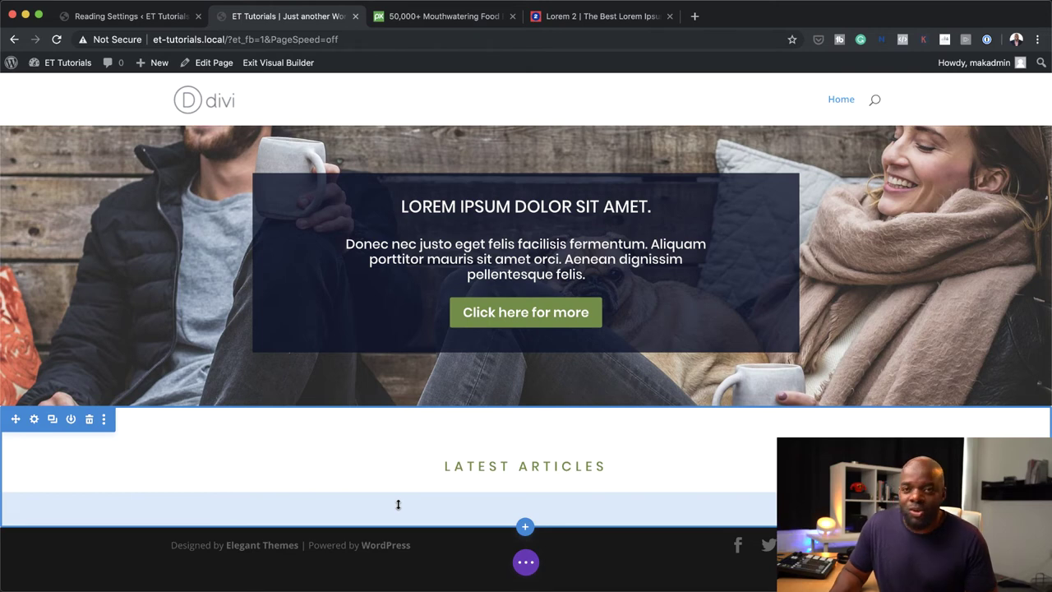
In Wireframe View, insert a Blog module beneath the LATEST ARTICLES Text module.
click(526, 562)
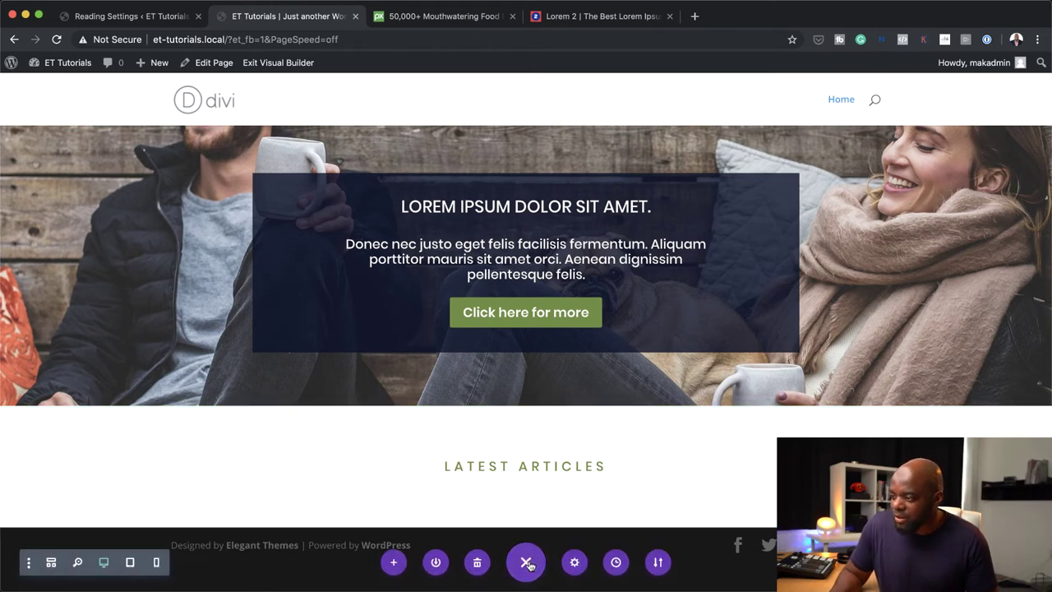
click(51, 563)
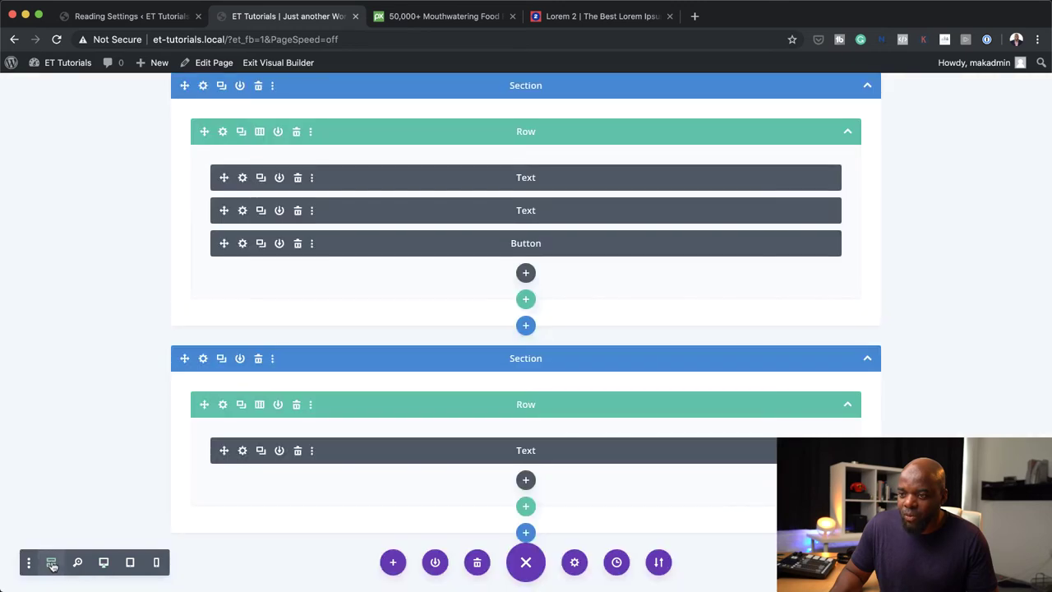
click(526, 480)
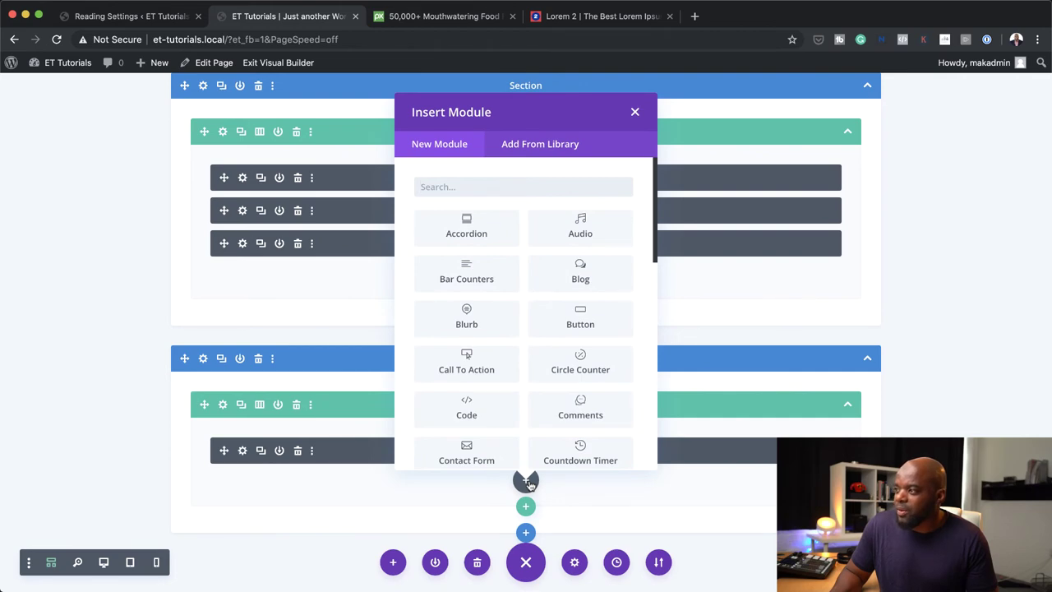
click(589, 273)
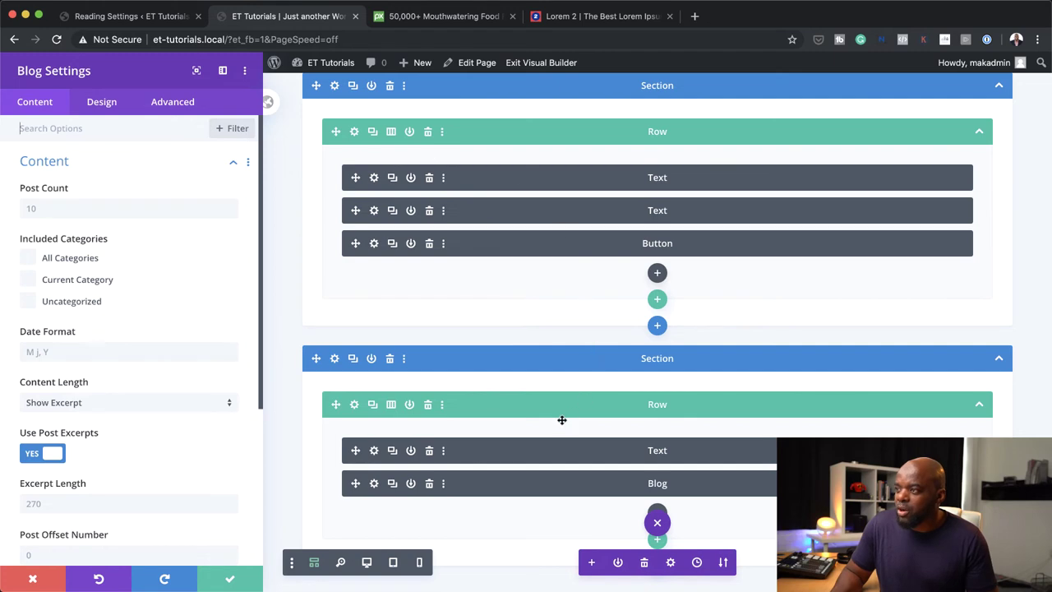
click(367, 562)
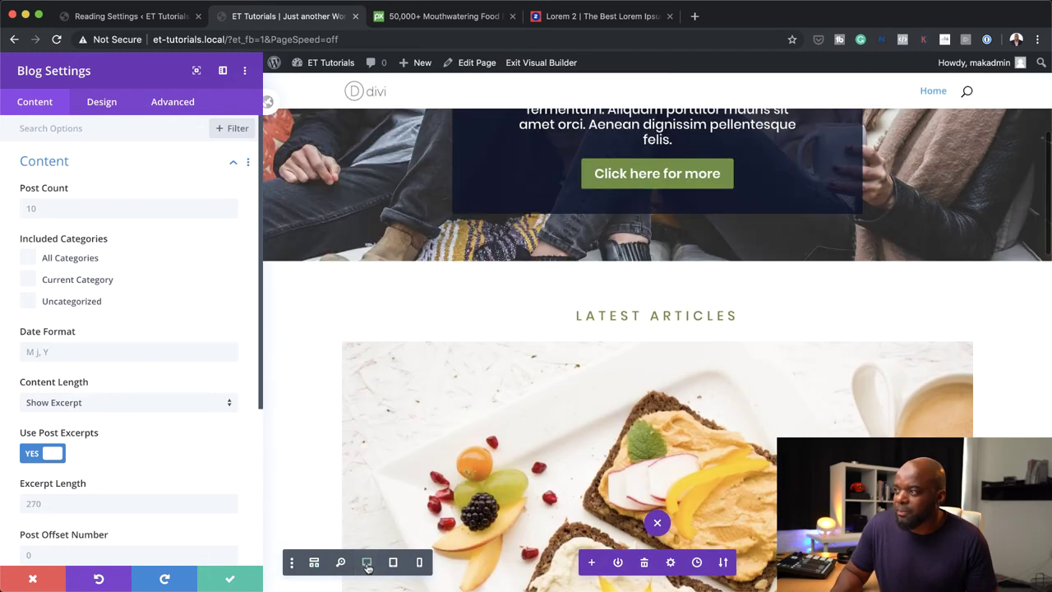
scroll(370, 398, down, 2)
scroll(370, 399, down, 15)
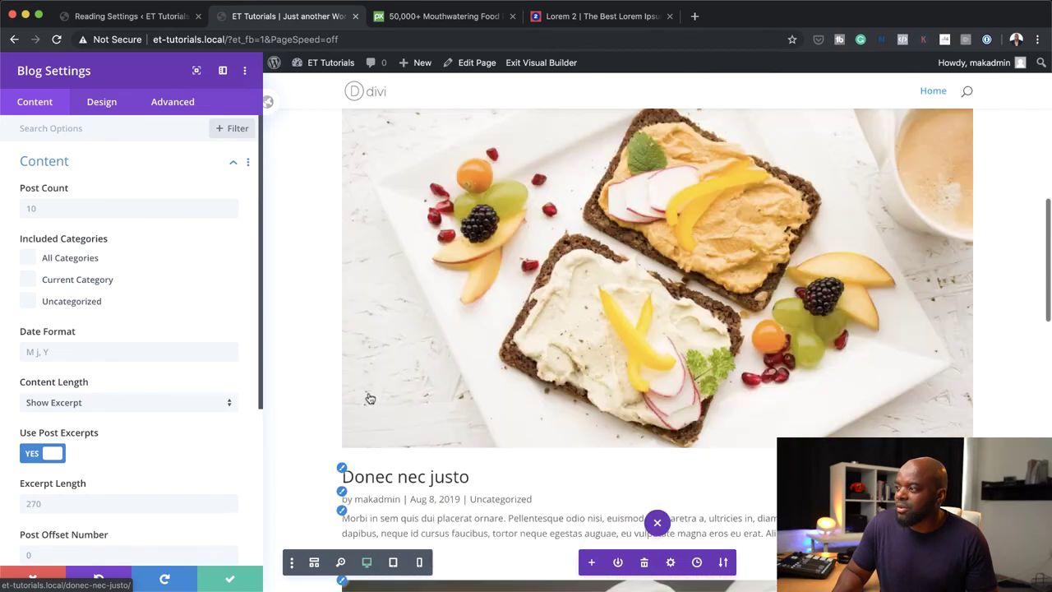
scroll(369, 398, down, 4)
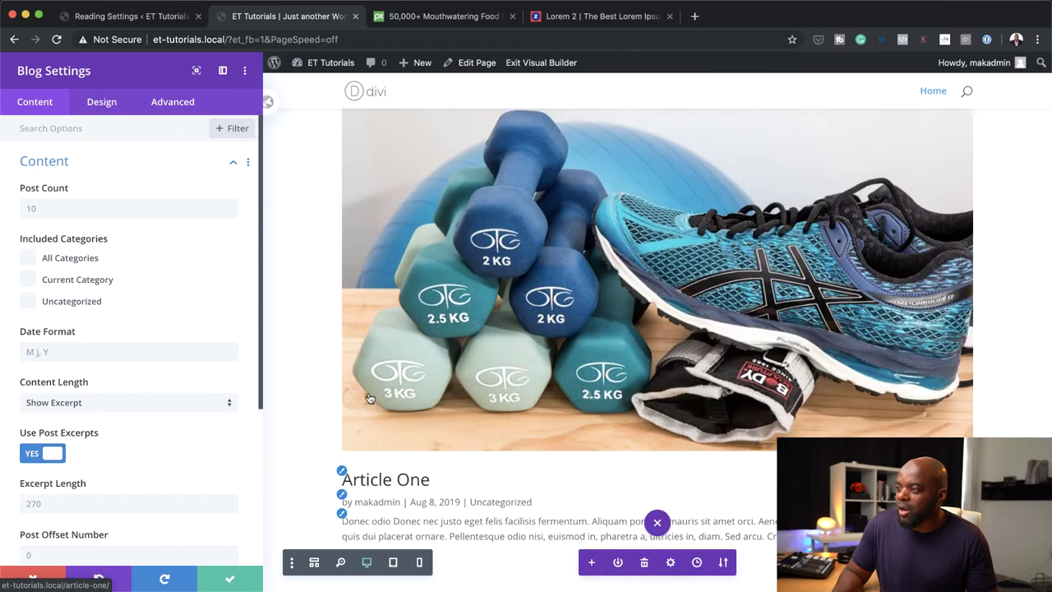
scroll(452, 419, up, 8)
scroll(452, 419, up, 8)
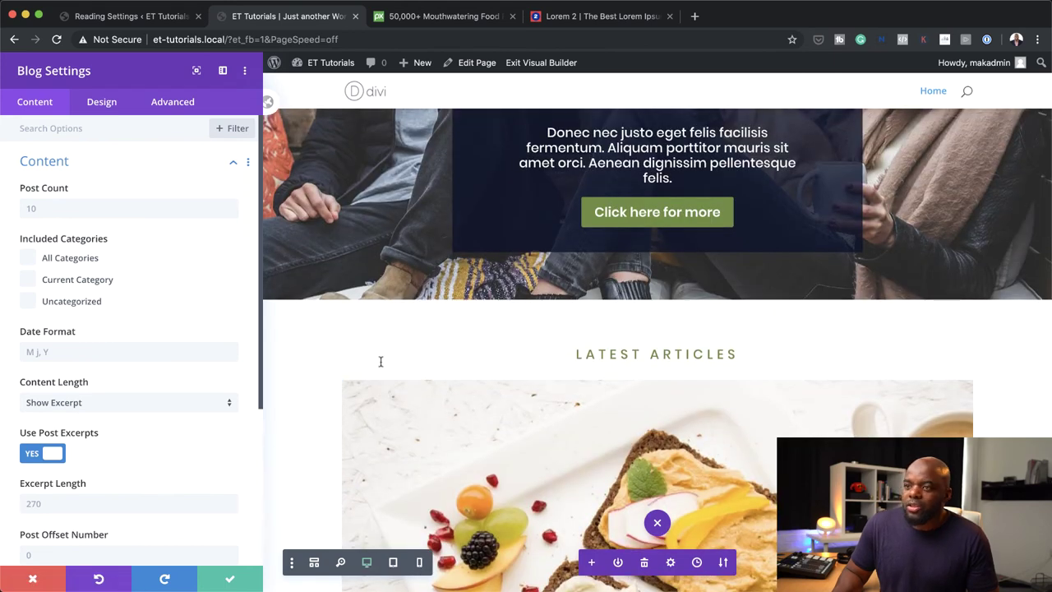
scroll(391, 418, down, 3)
scroll(392, 418, down, 7)
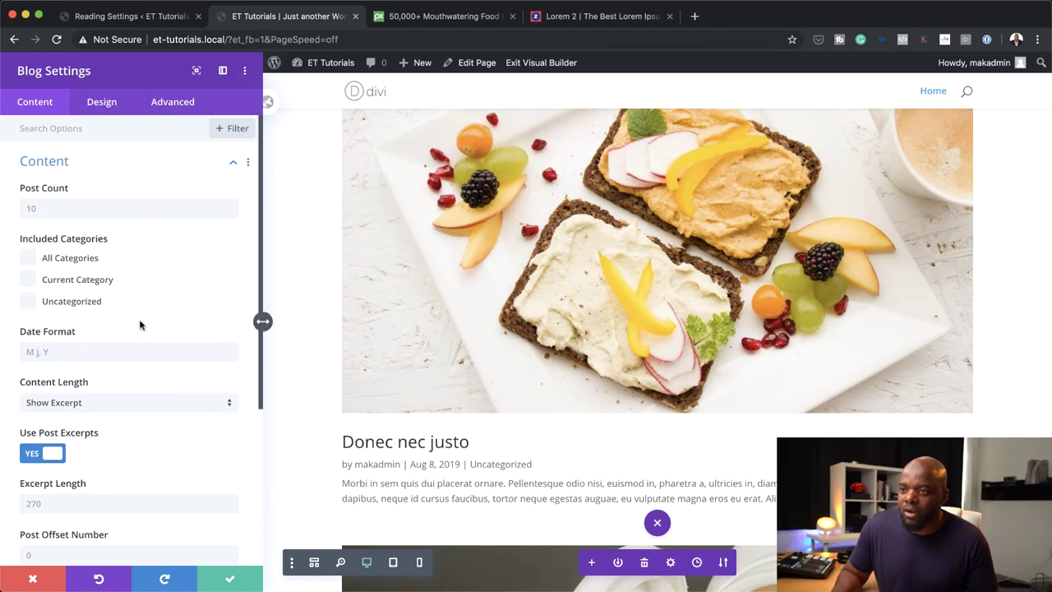
scroll(137, 269, down, 1)
scroll(137, 269, down, 1)
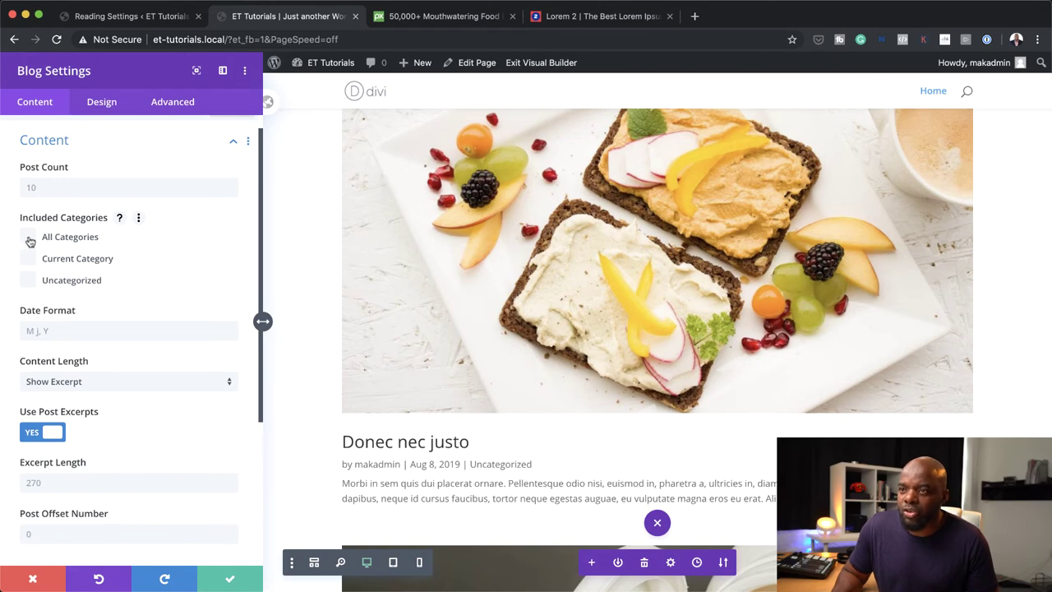
scroll(399, 316, down, 5)
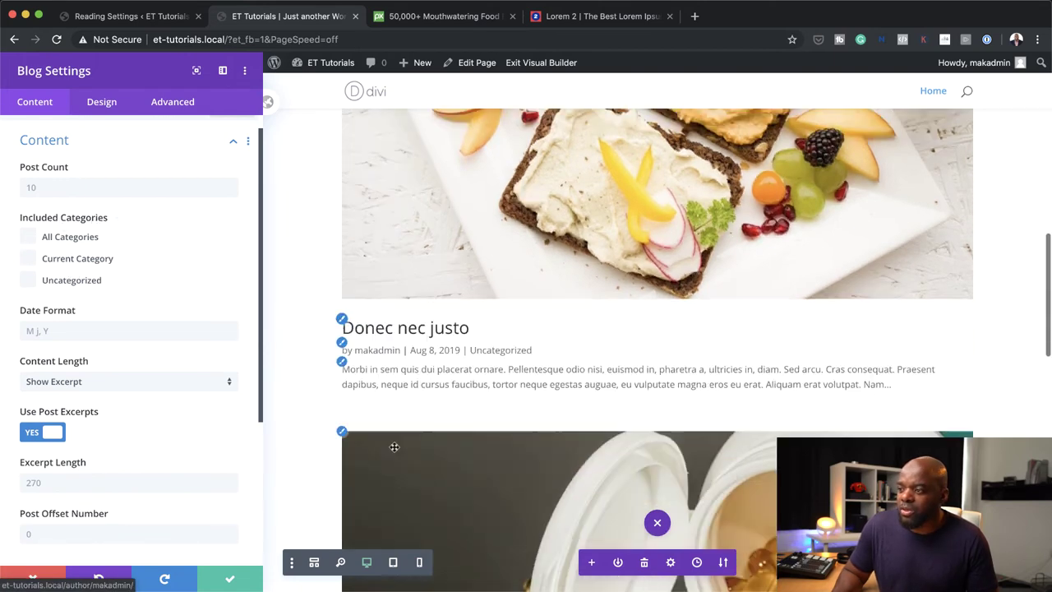
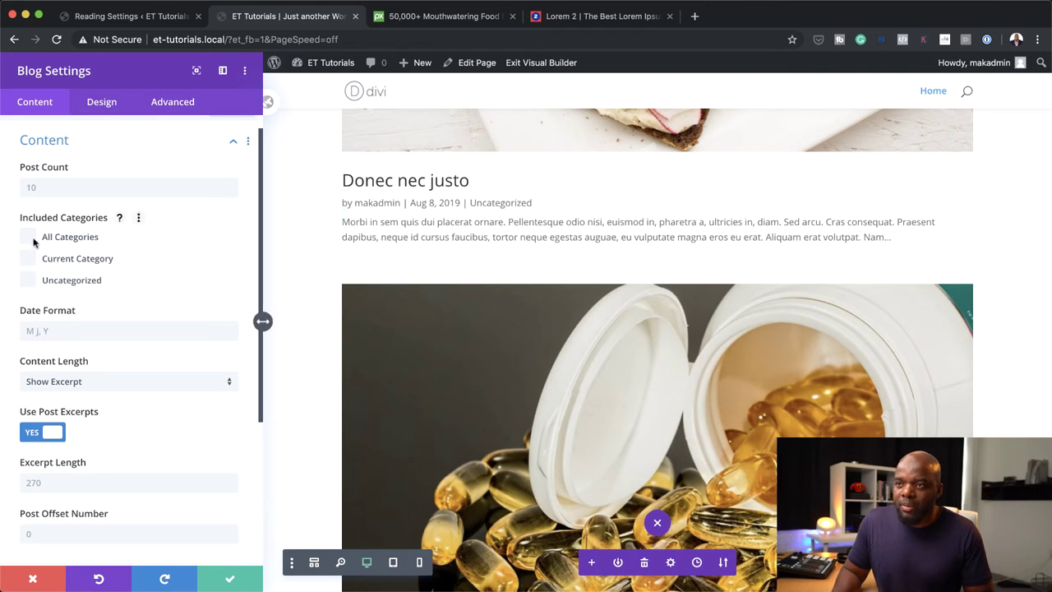
Set the Blog module's Post Count to 3.
click(47, 187)
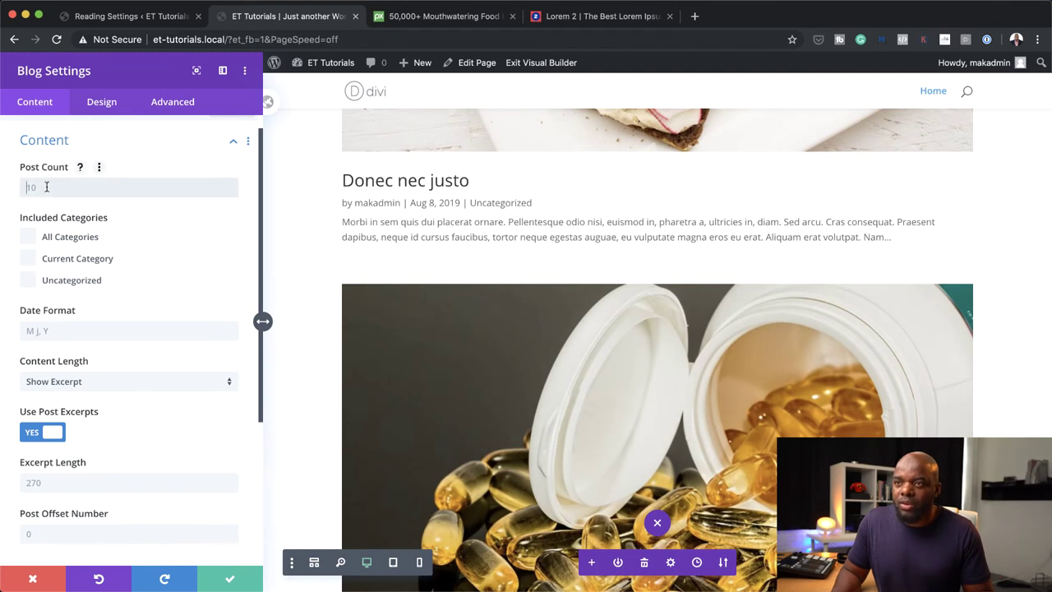
text(3)
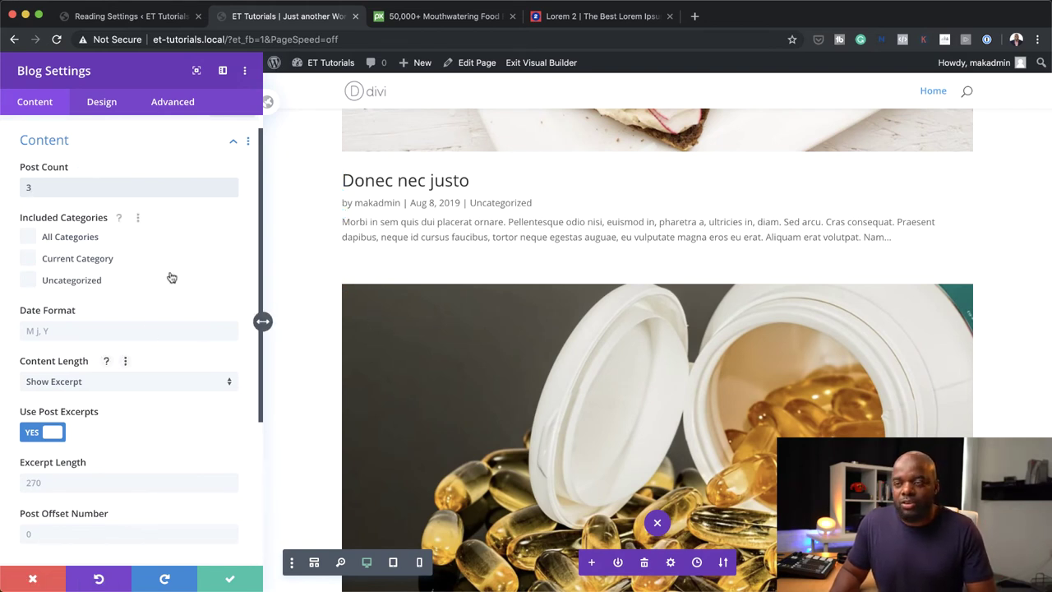
scroll(160, 290, down, 4)
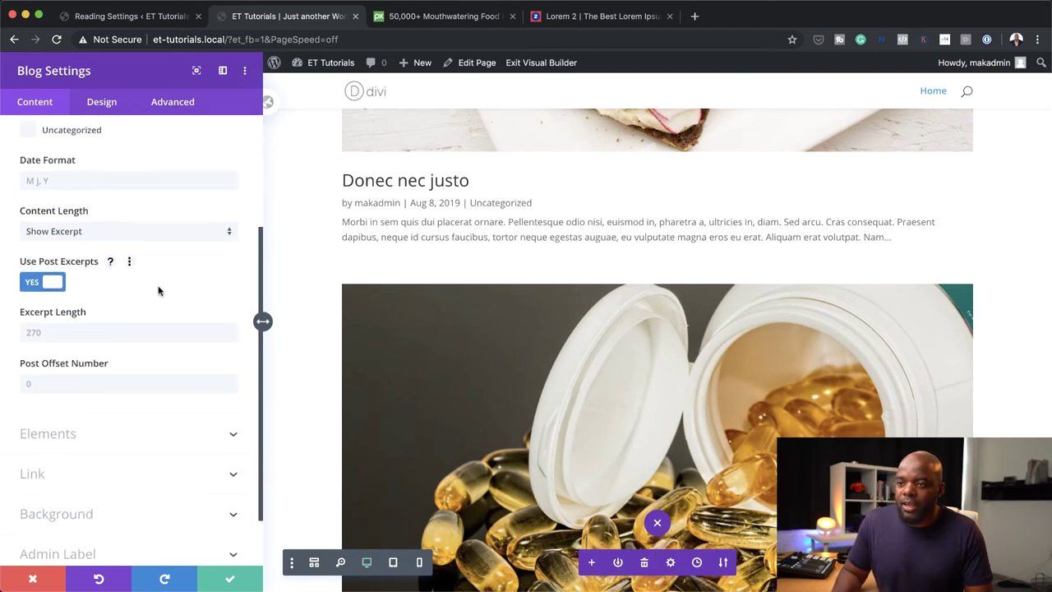
scroll(164, 333, down, 1)
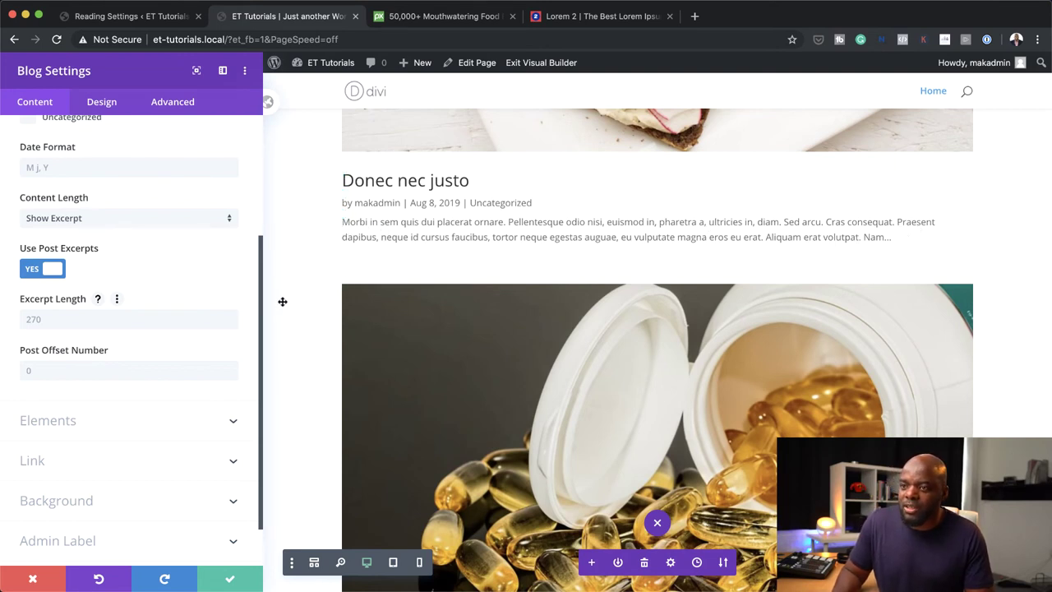
scroll(140, 421, down, 2)
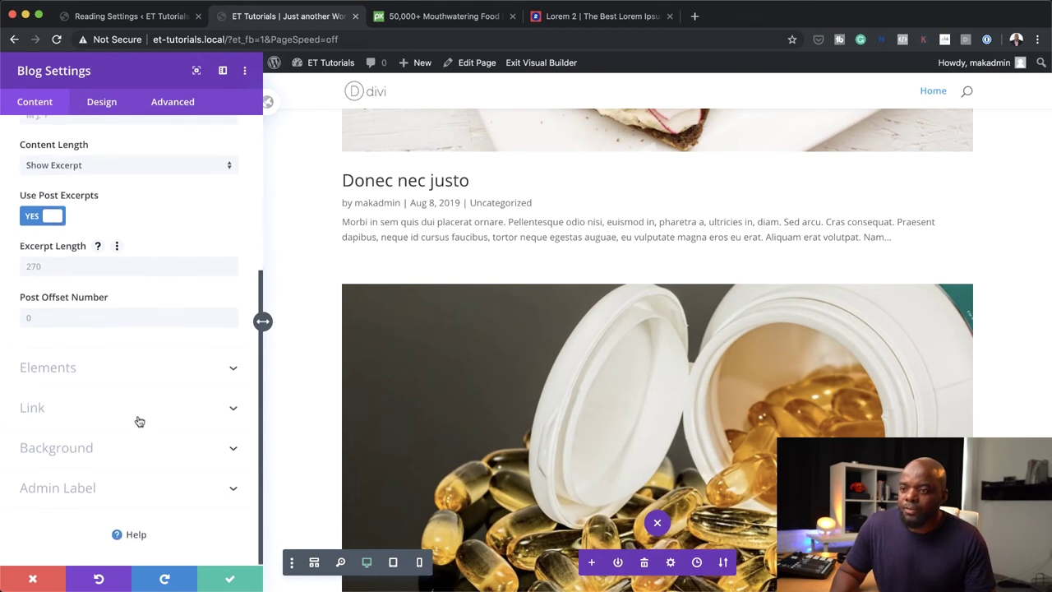
In Elements, keep Read More off, hide author and categories, and show the comment count.
click(126, 370)
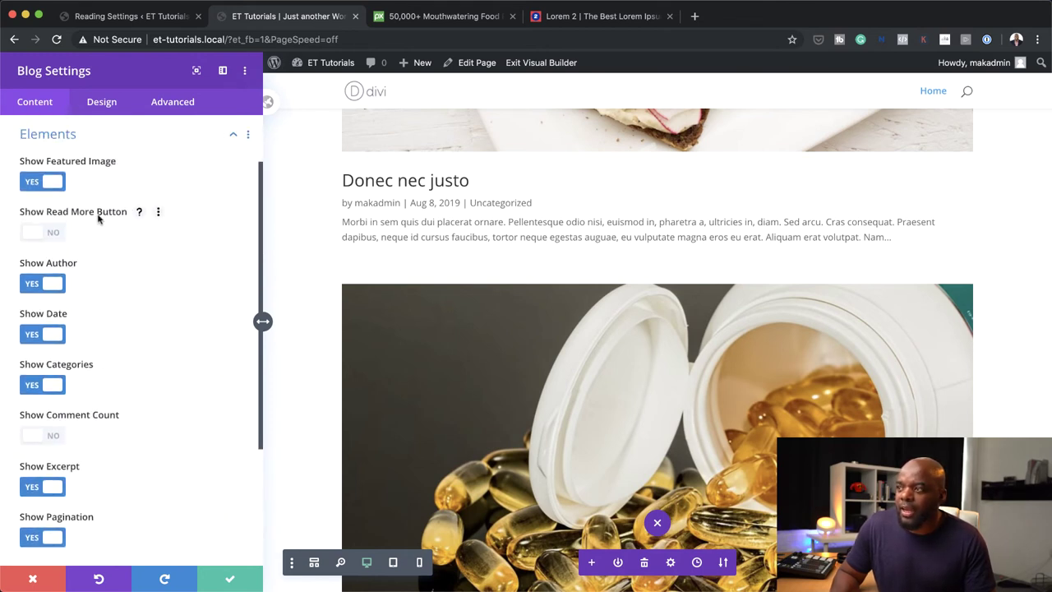
click(56, 235)
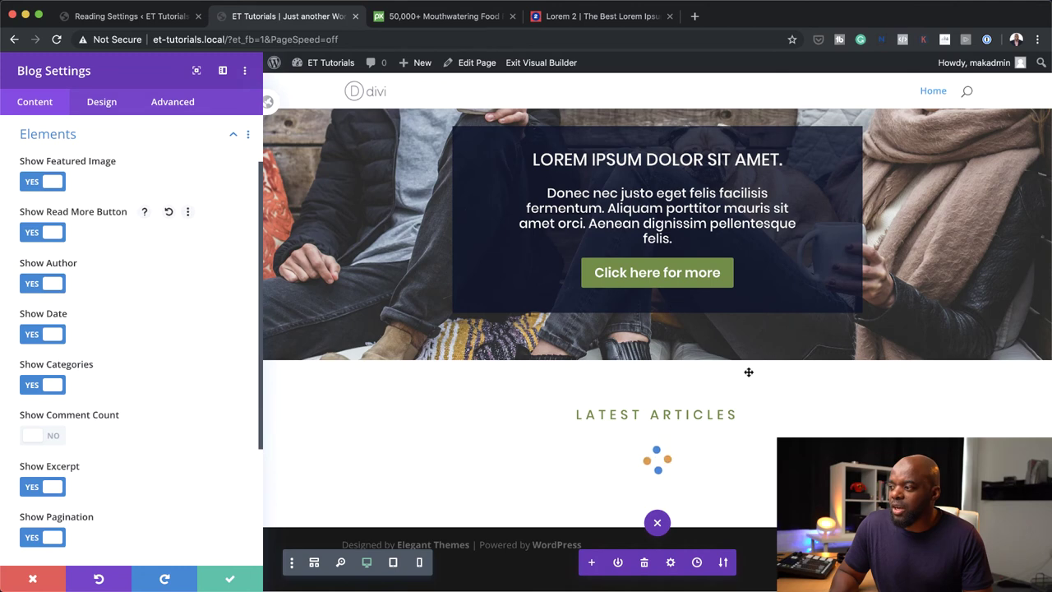
scroll(748, 377, down, 5)
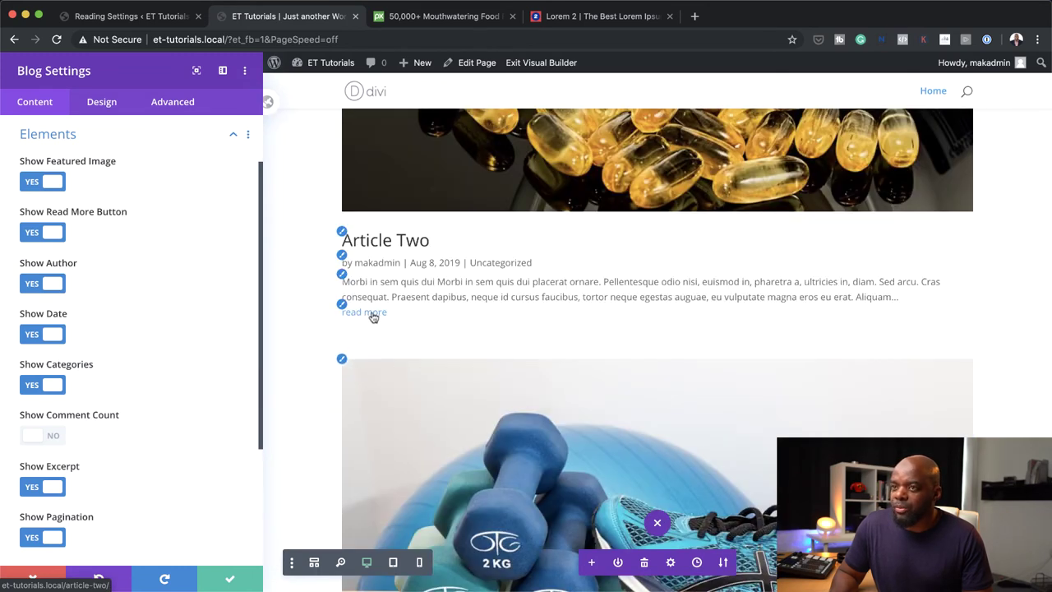
click(33, 235)
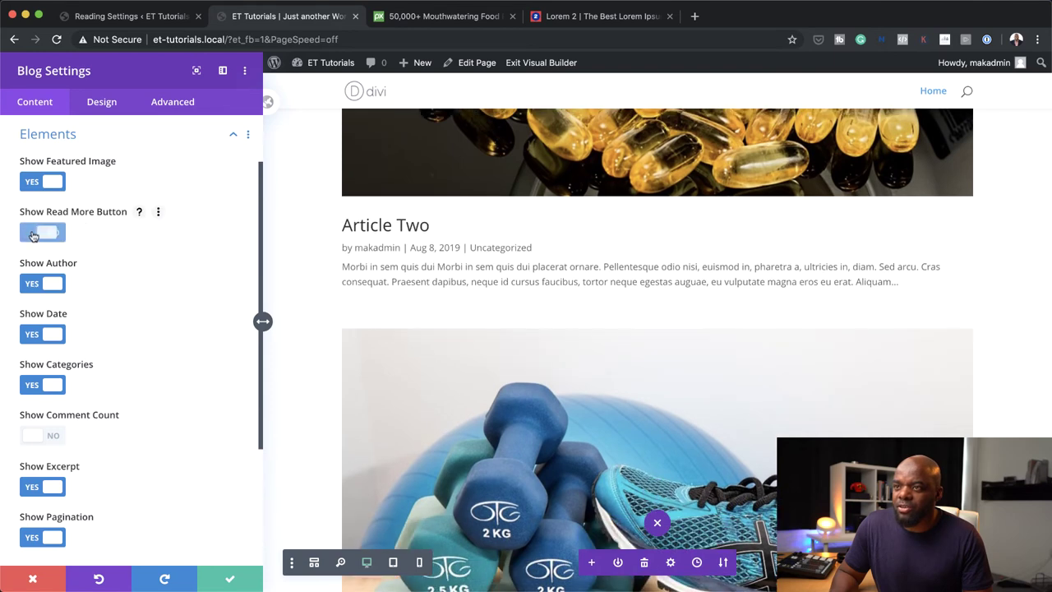
click(31, 283)
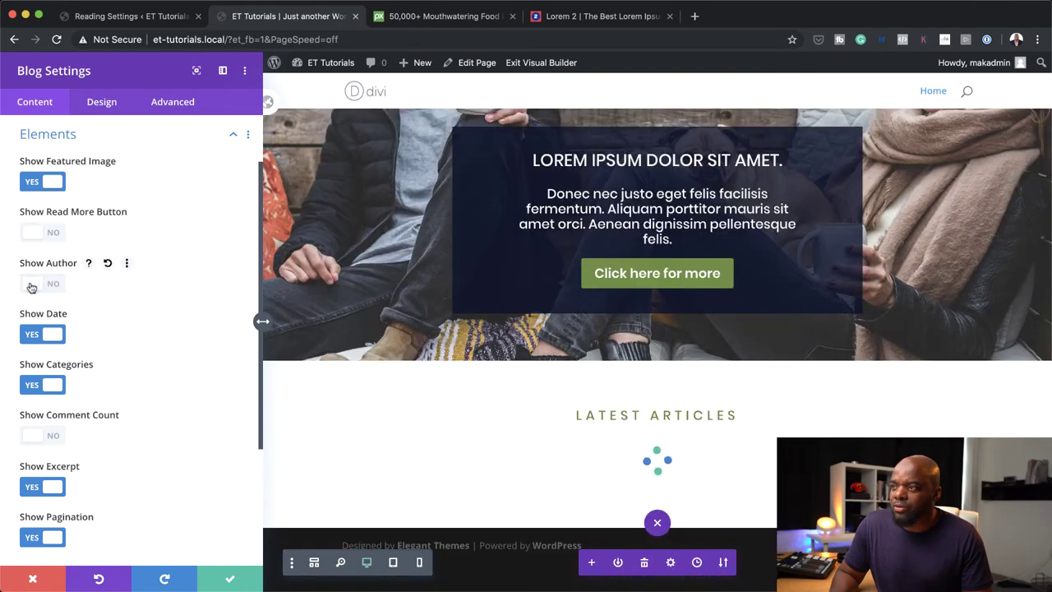
scroll(724, 351, down, 1)
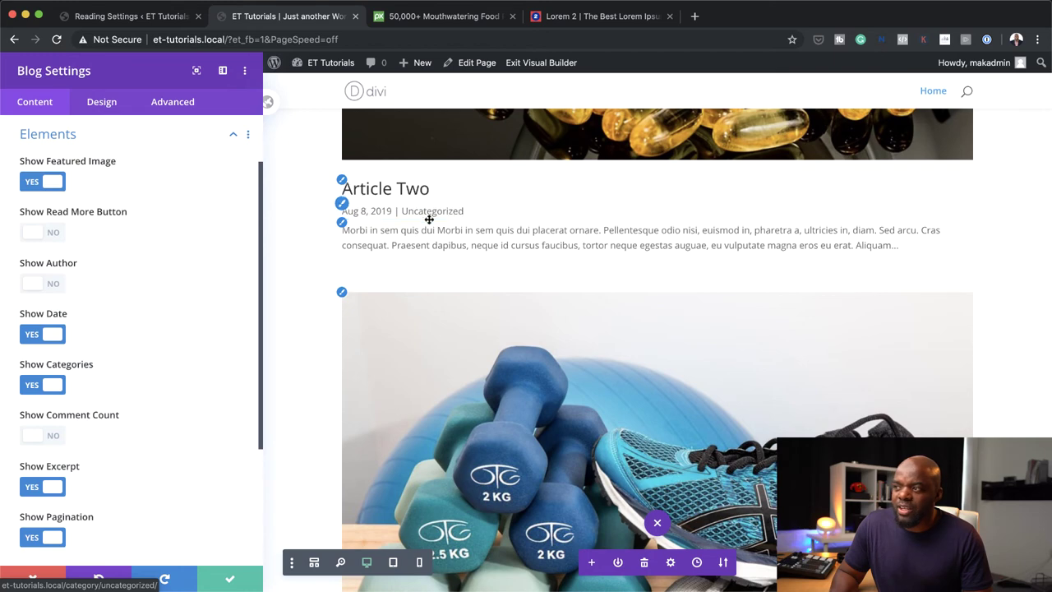
click(31, 385)
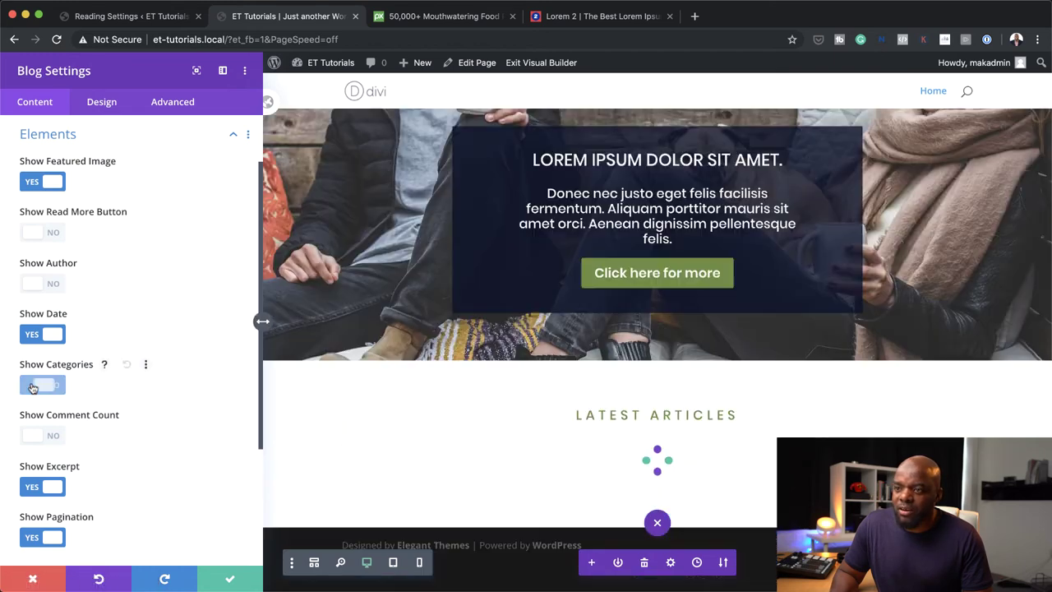
scroll(464, 363, down, 1)
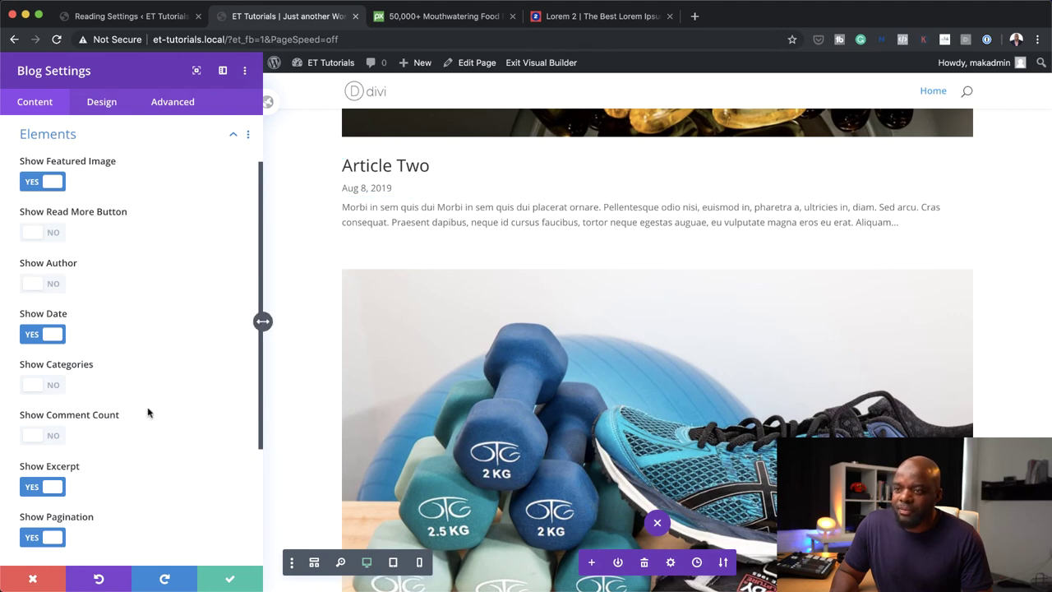
scroll(148, 411, down, 3)
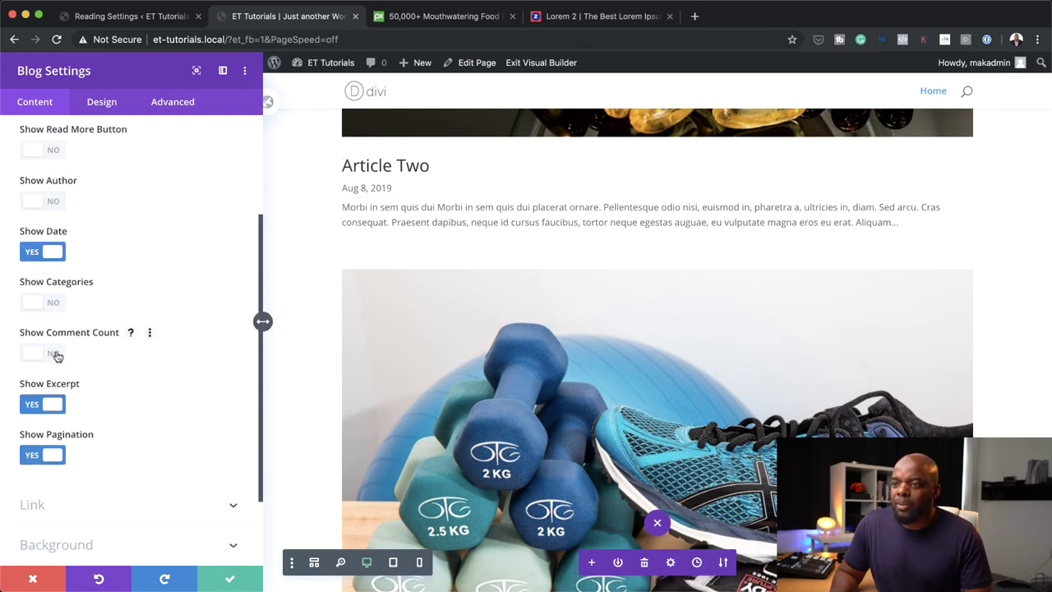
click(56, 355)
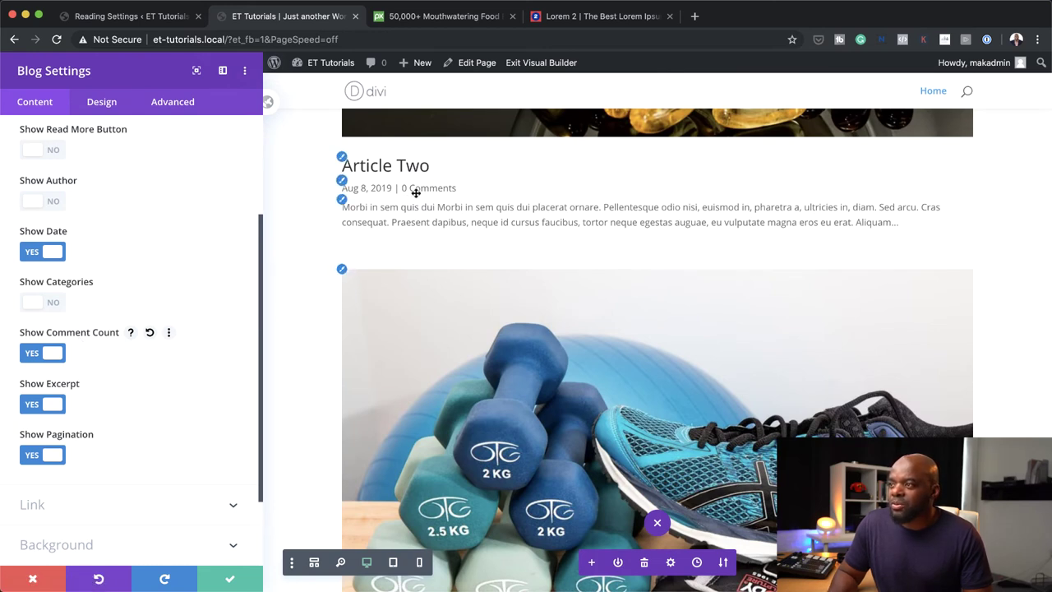
scroll(173, 374, up, 4)
scroll(174, 375, up, 2)
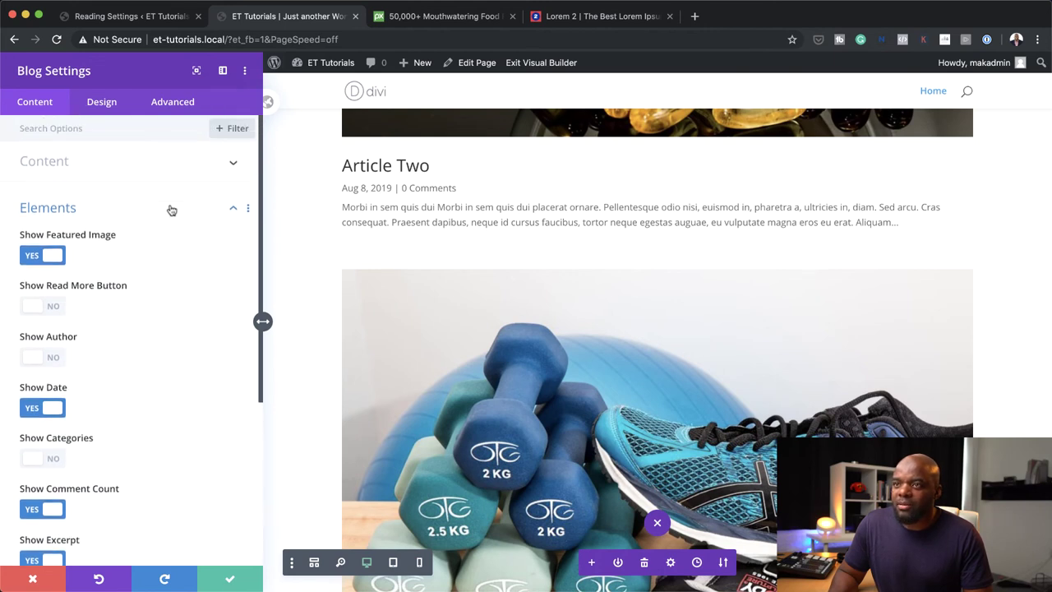
Change the Blog module's Design layout from Fullwidth to Grid.
click(182, 162)
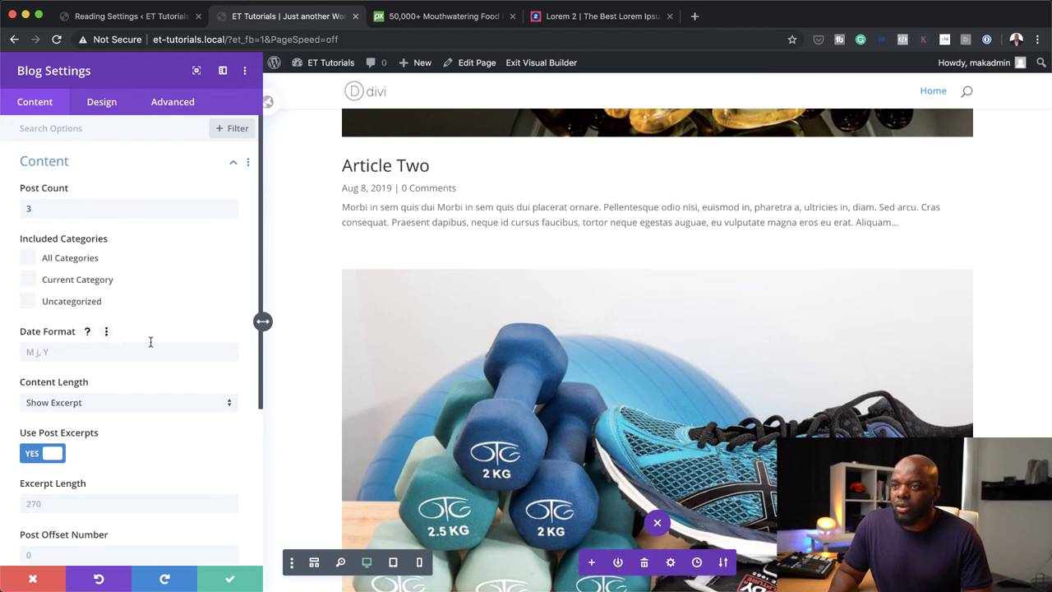
scroll(151, 343, down, 6)
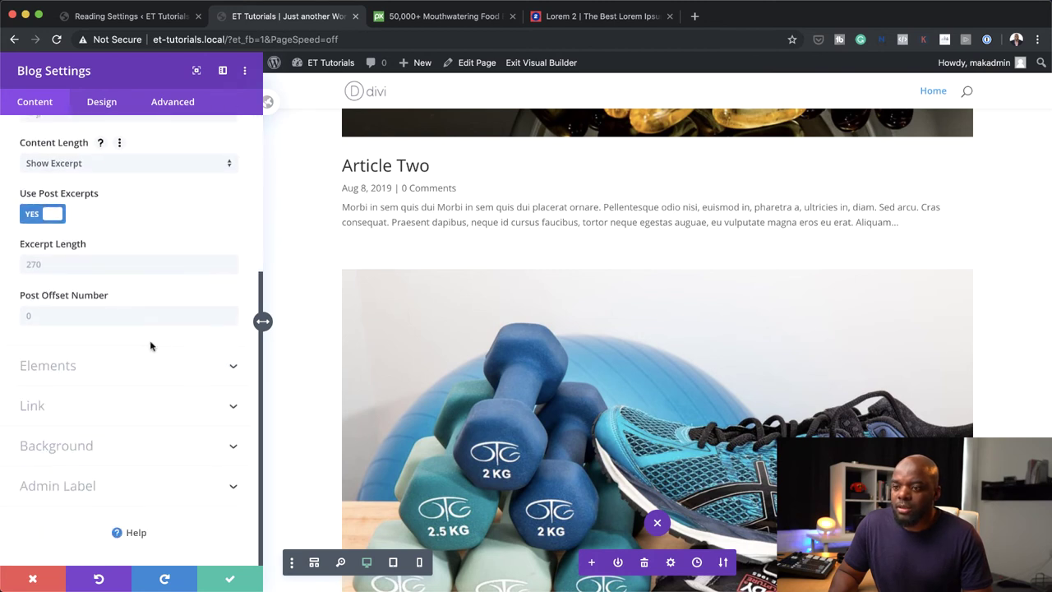
scroll(150, 345, up, 6)
scroll(150, 345, down, 1)
scroll(150, 345, up, 1)
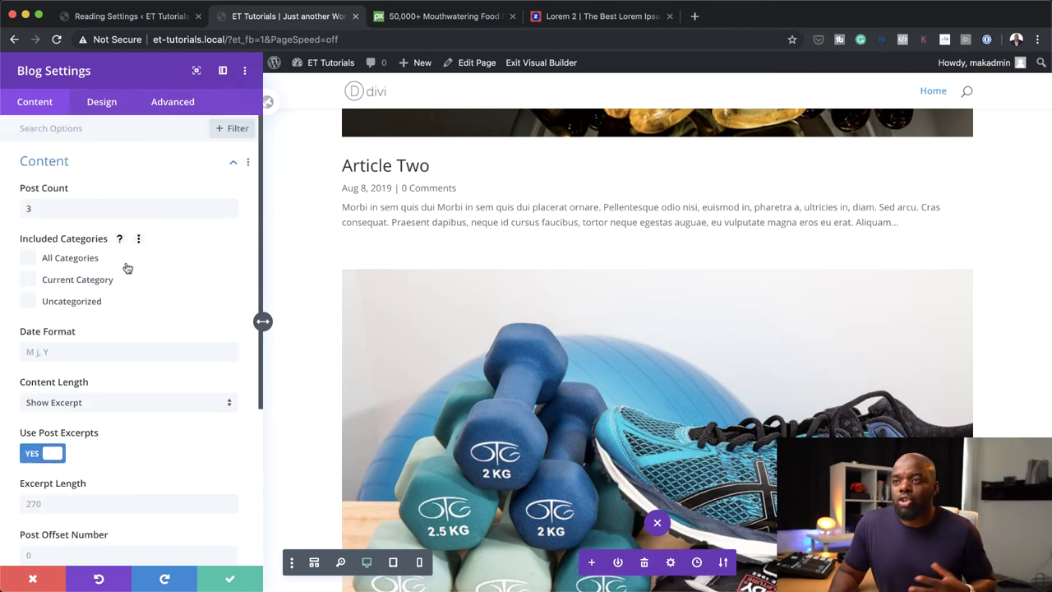
click(106, 102)
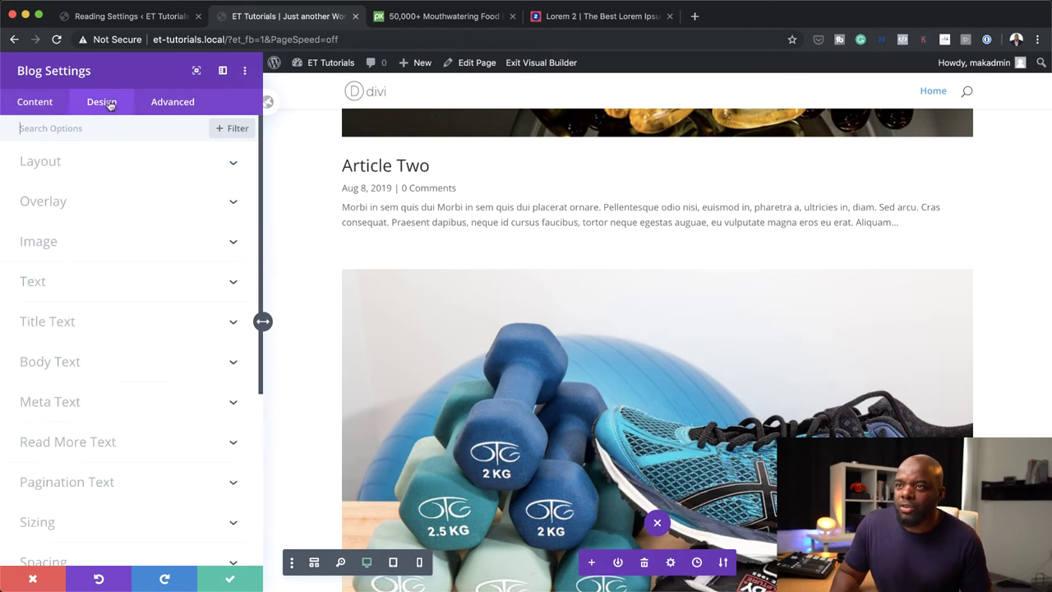
click(73, 171)
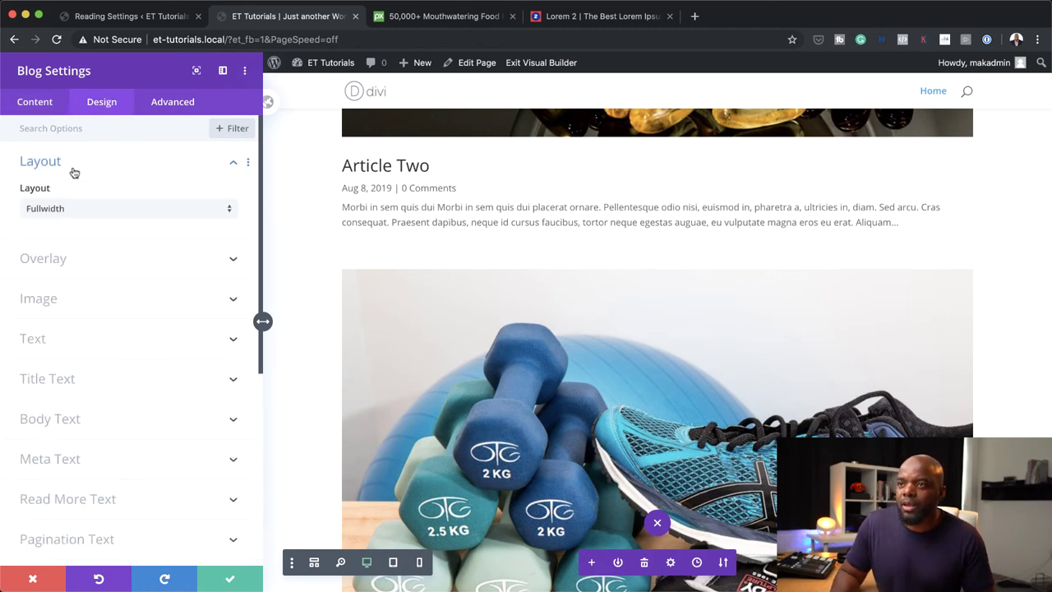
click(82, 214)
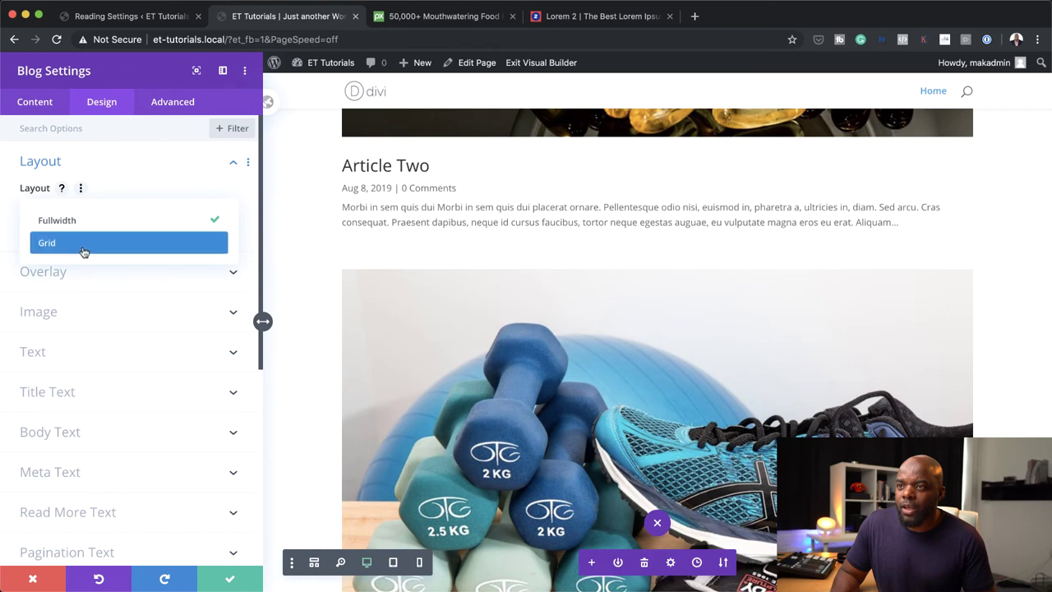
click(82, 248)
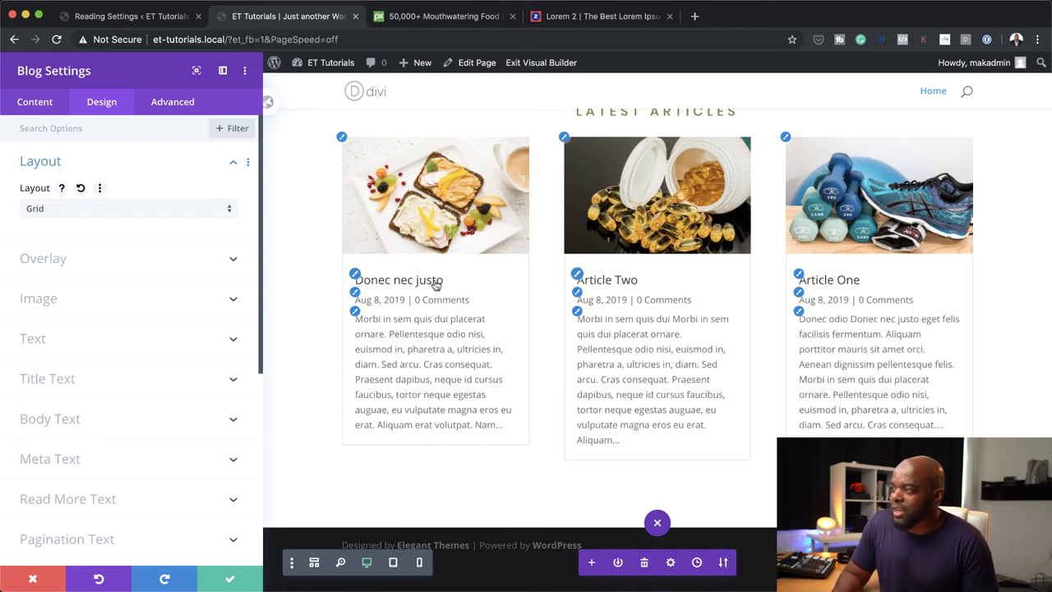
Style the blog post titles in Poppins with the green saved title colour.
click(355, 274)
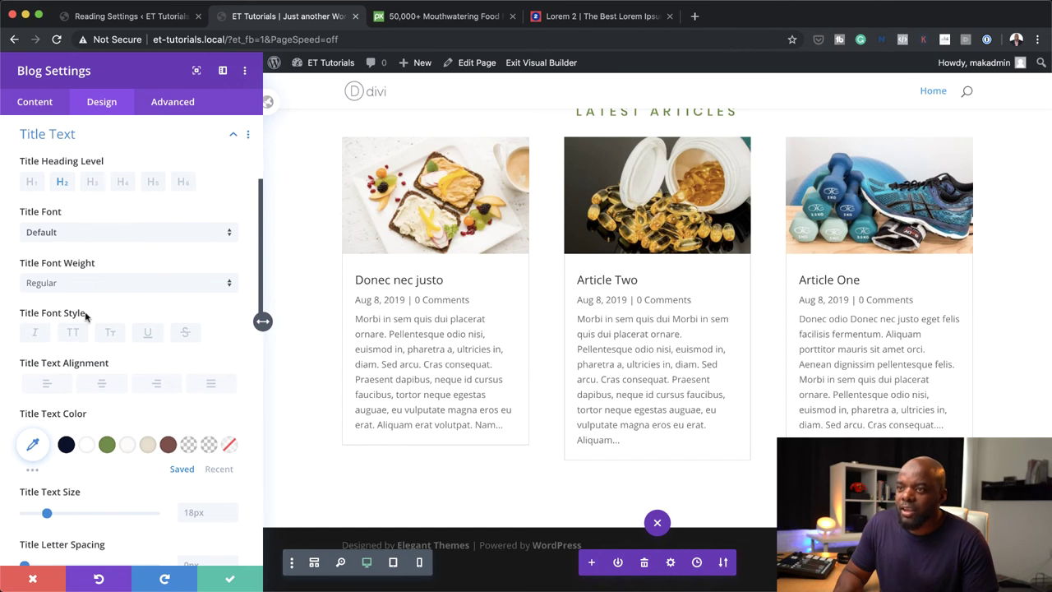
click(80, 237)
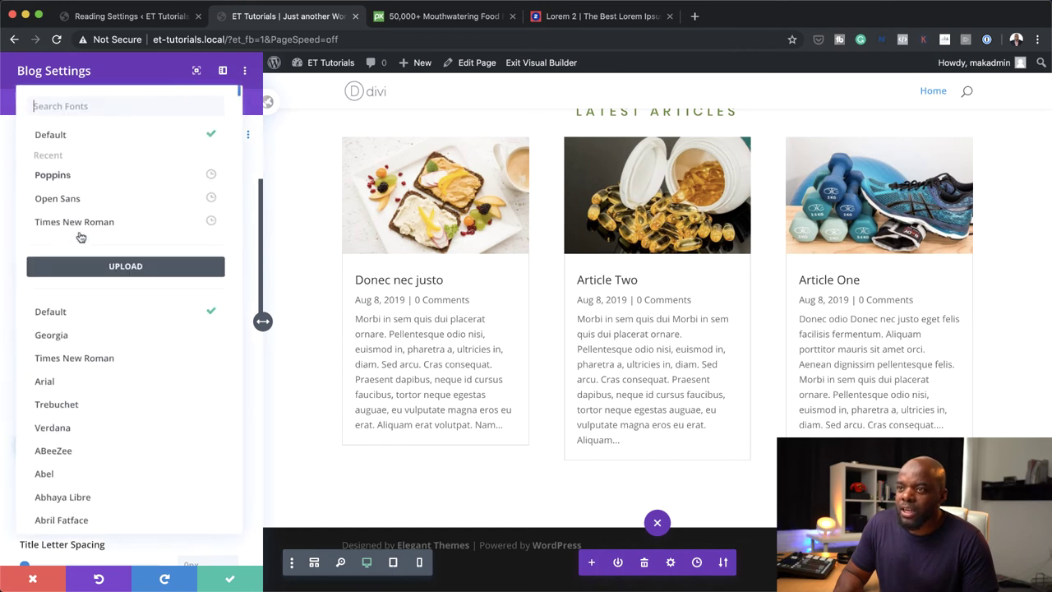
click(89, 183)
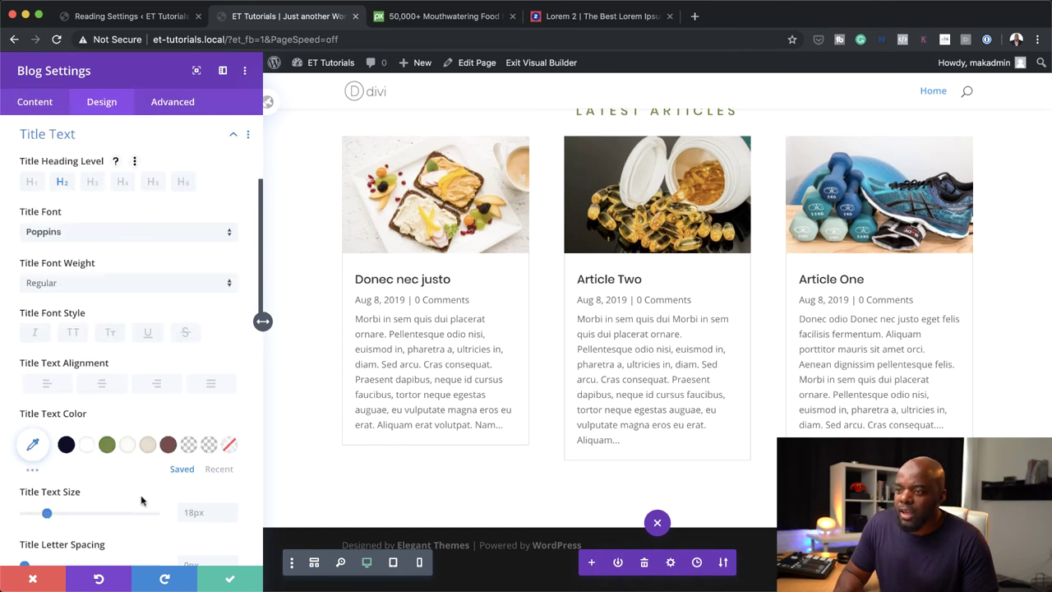
scroll(143, 497, down, 1)
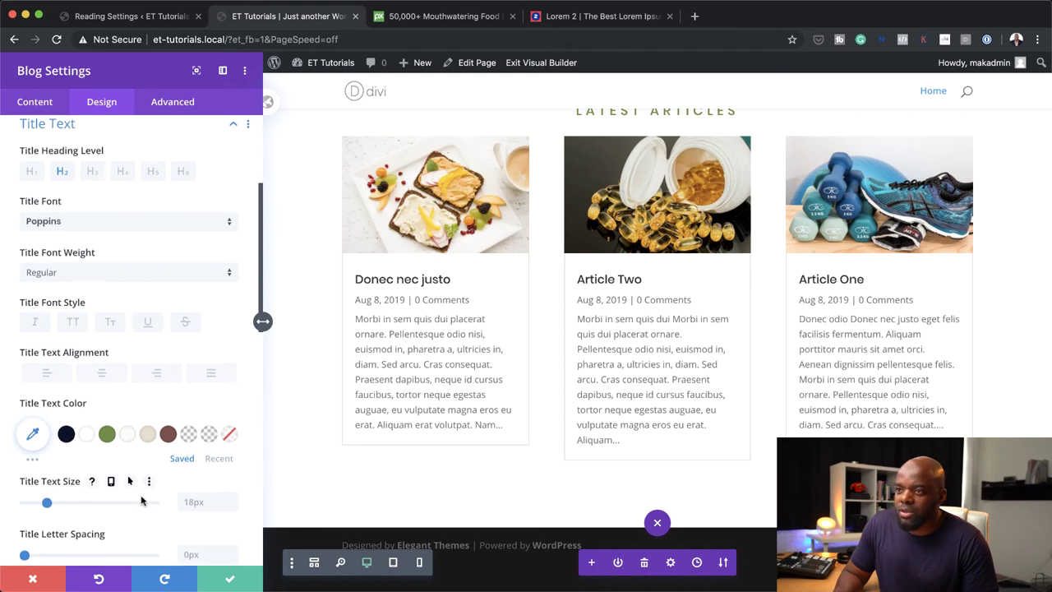
click(107, 431)
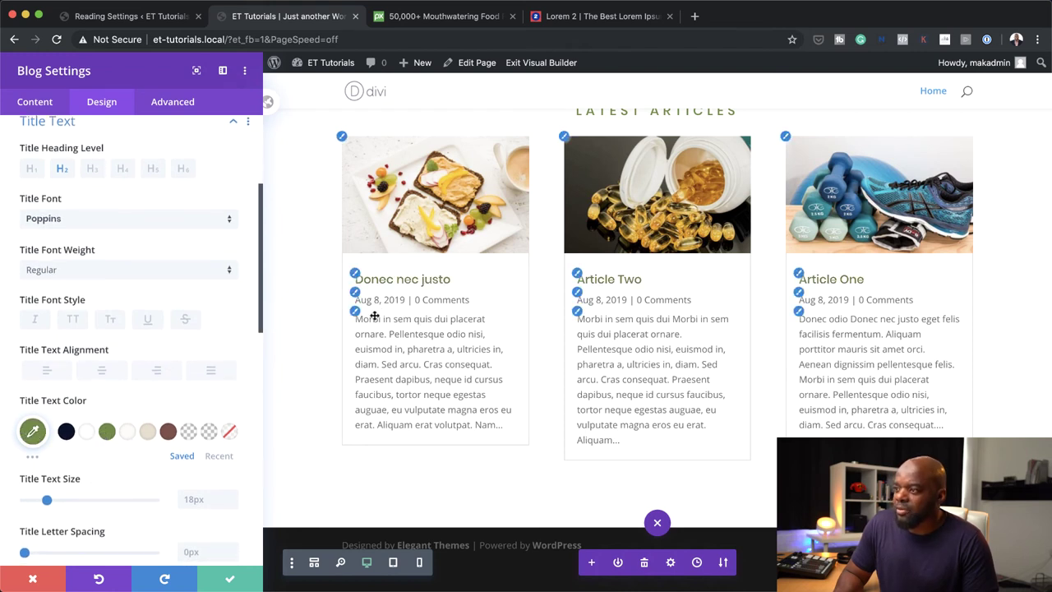
click(579, 318)
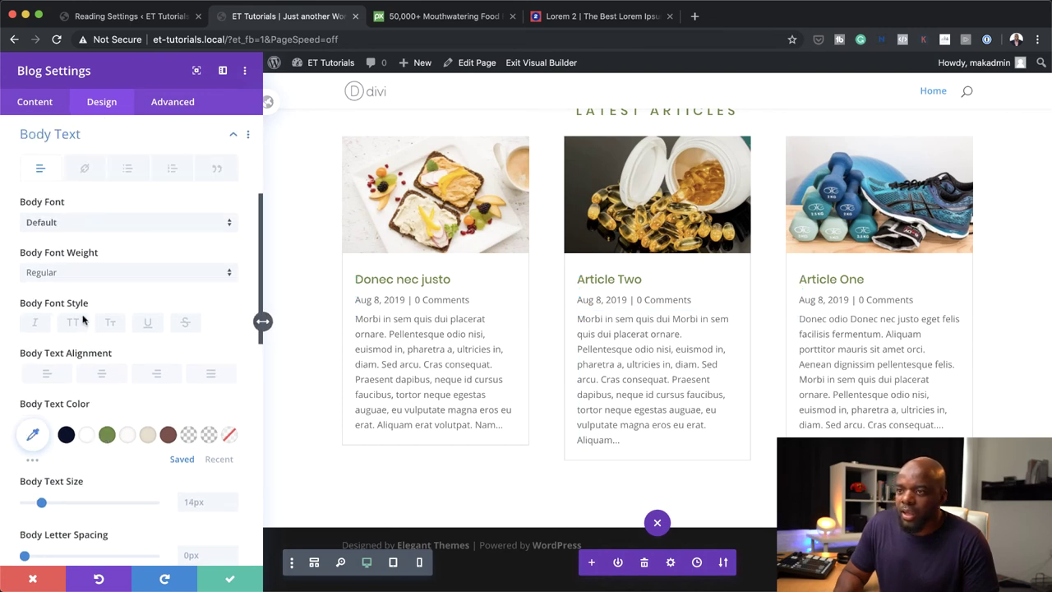
Set the blog body text to Poppins at 13px.
click(82, 278)
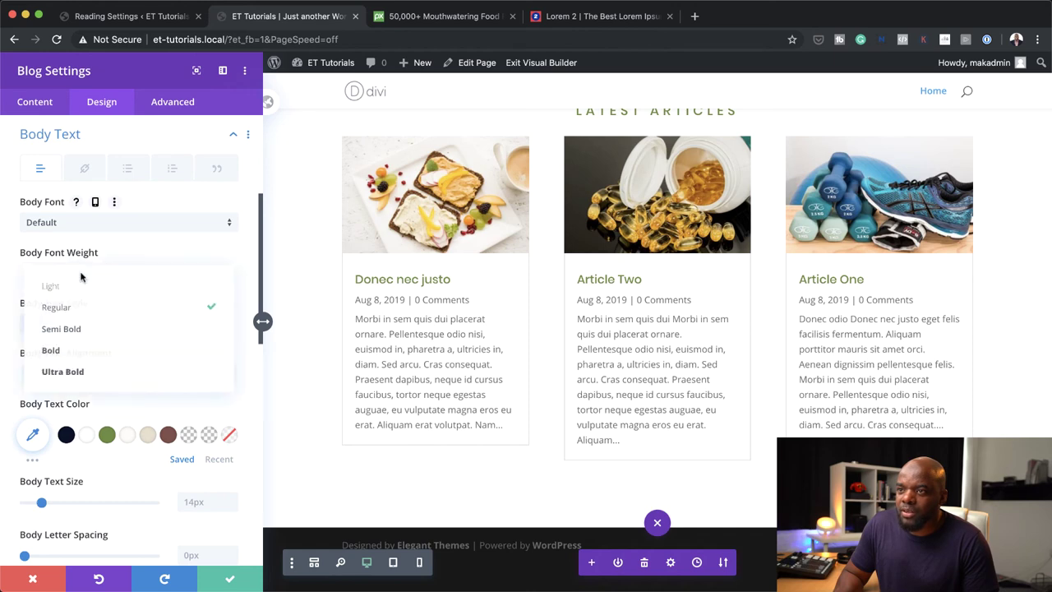
click(82, 303)
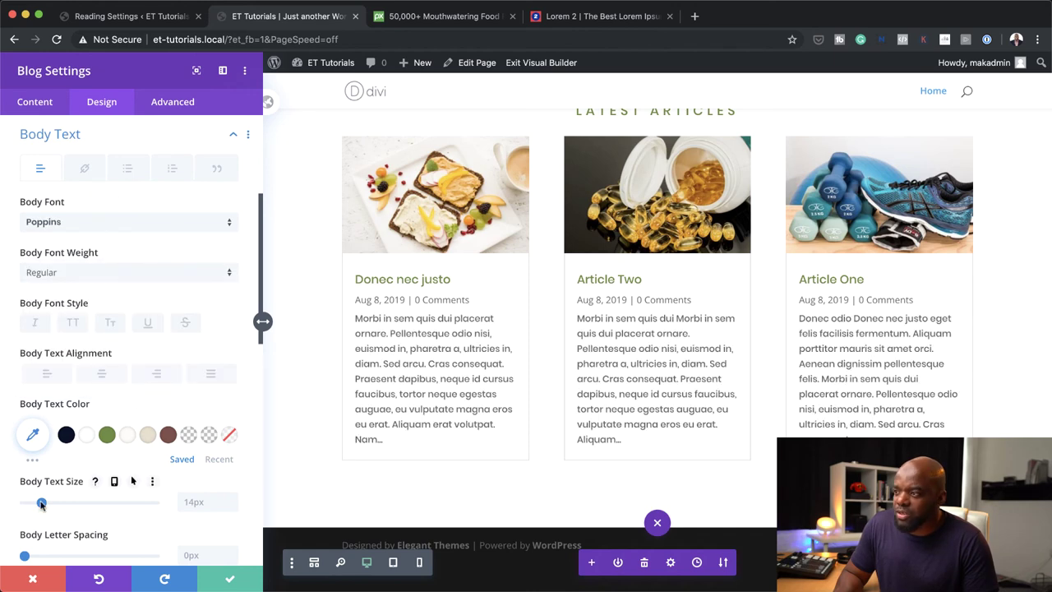
drag(41, 504, 39, 503)
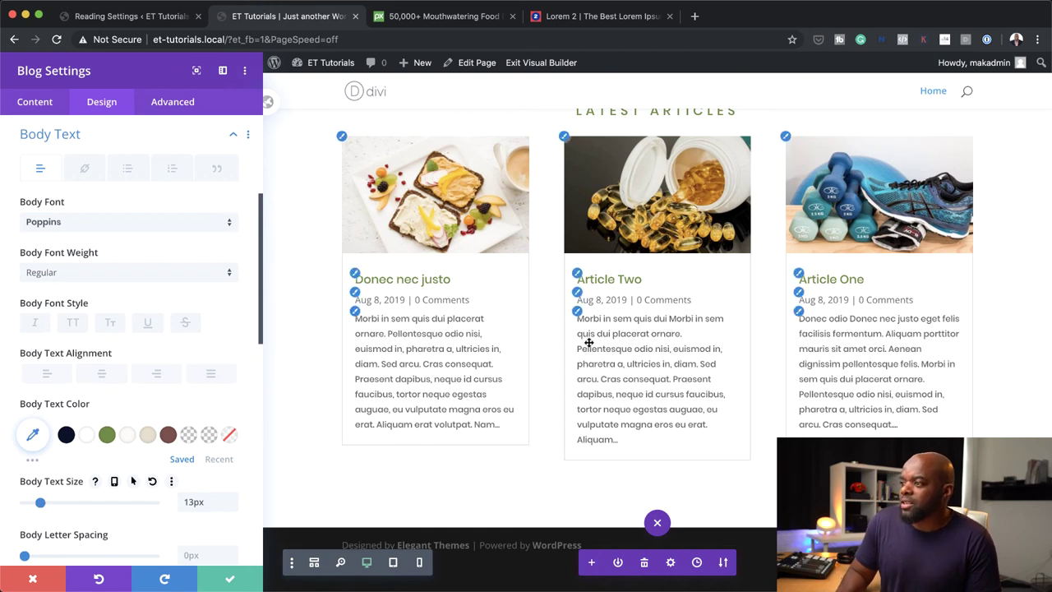
click(357, 296)
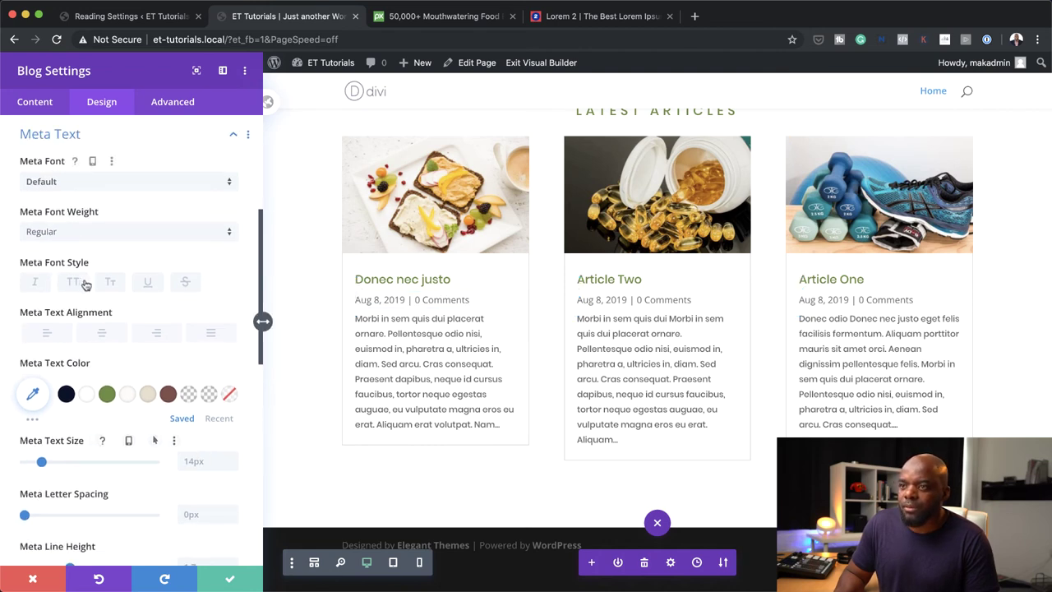
Make the post meta text italic Poppins at 11px in brown #804e49.
click(37, 284)
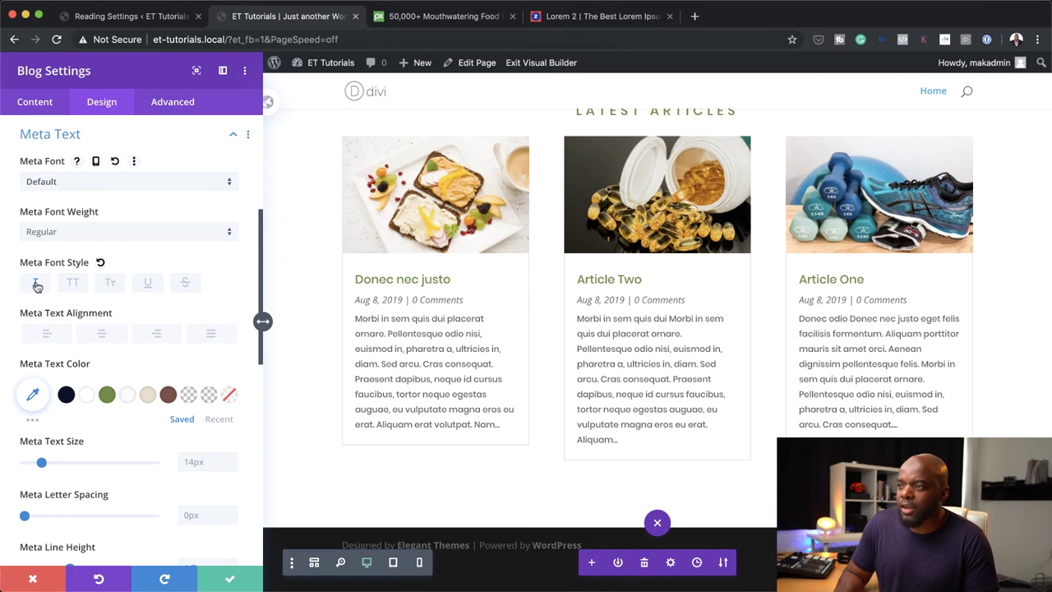
click(88, 182)
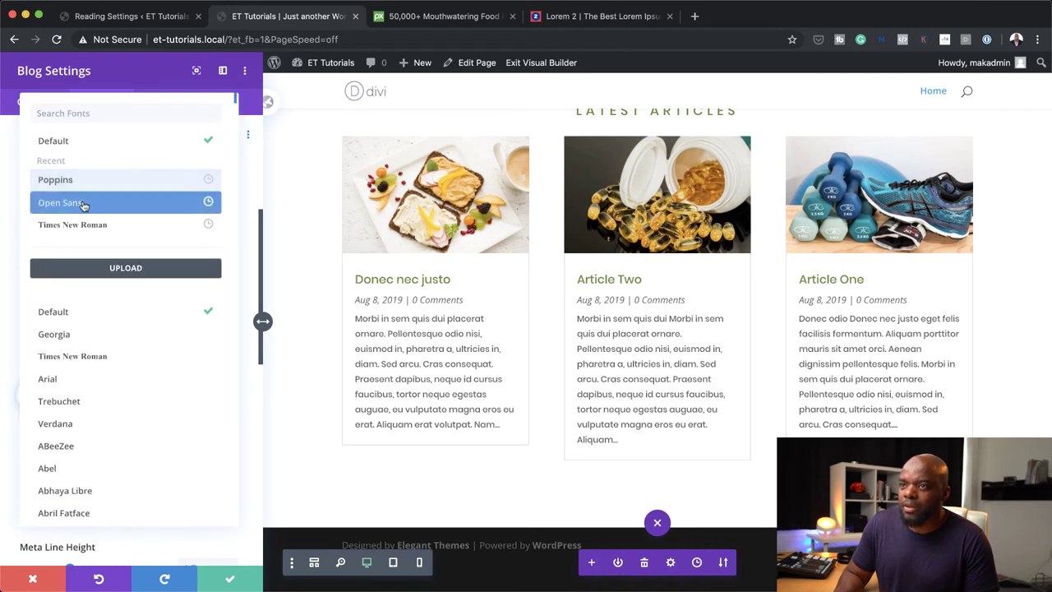
click(83, 176)
drag(41, 463, 36, 464)
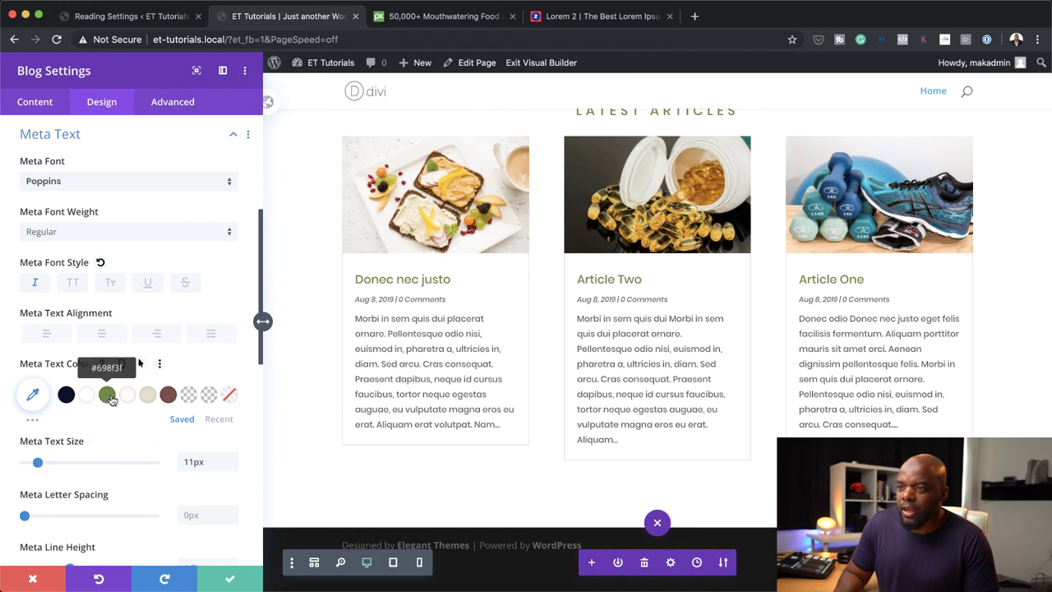
click(168, 396)
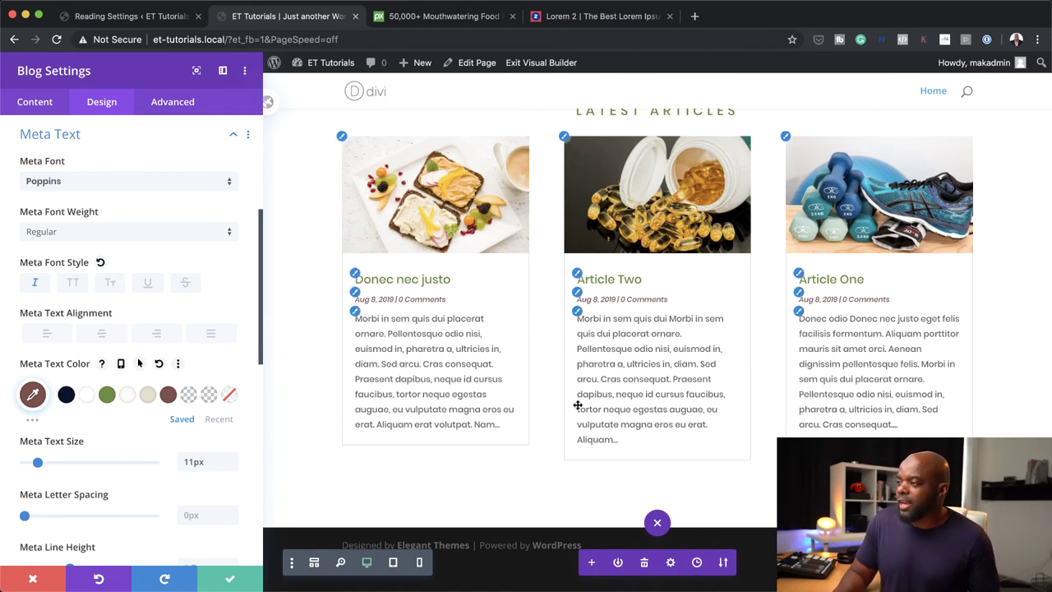
scroll(578, 405, up, 3)
scroll(577, 404, down, 1)
scroll(579, 408, up, 1)
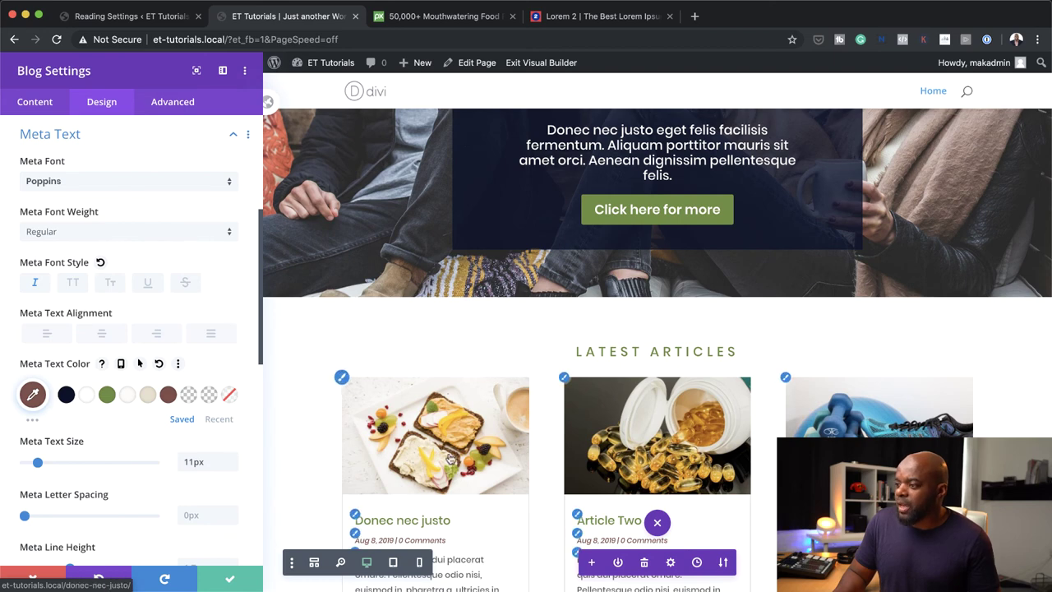
Save and close the Blog module settings with the green check button.
scroll(450, 459, down, 1)
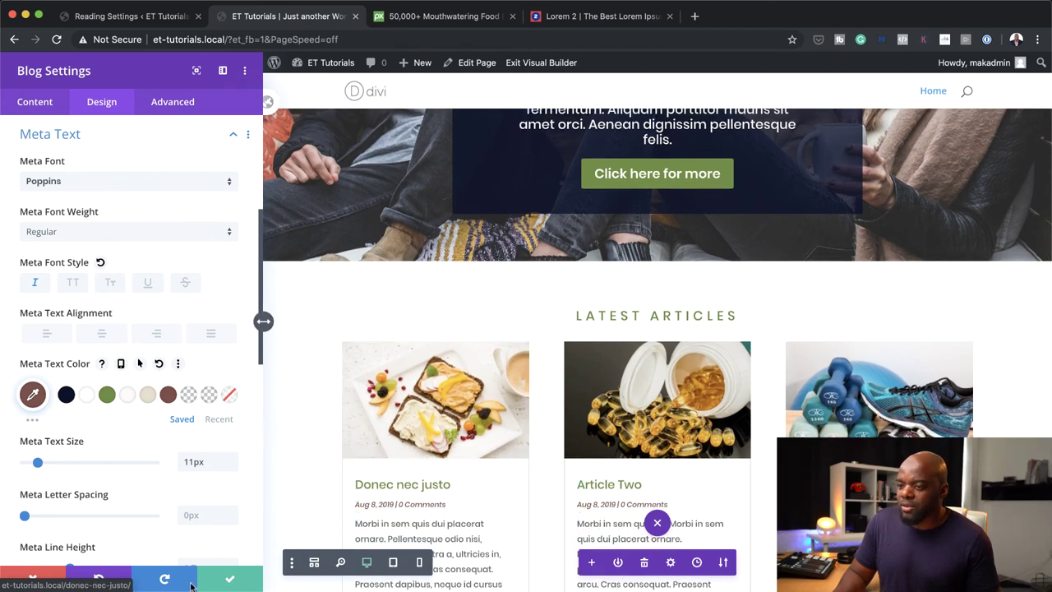
click(230, 578)
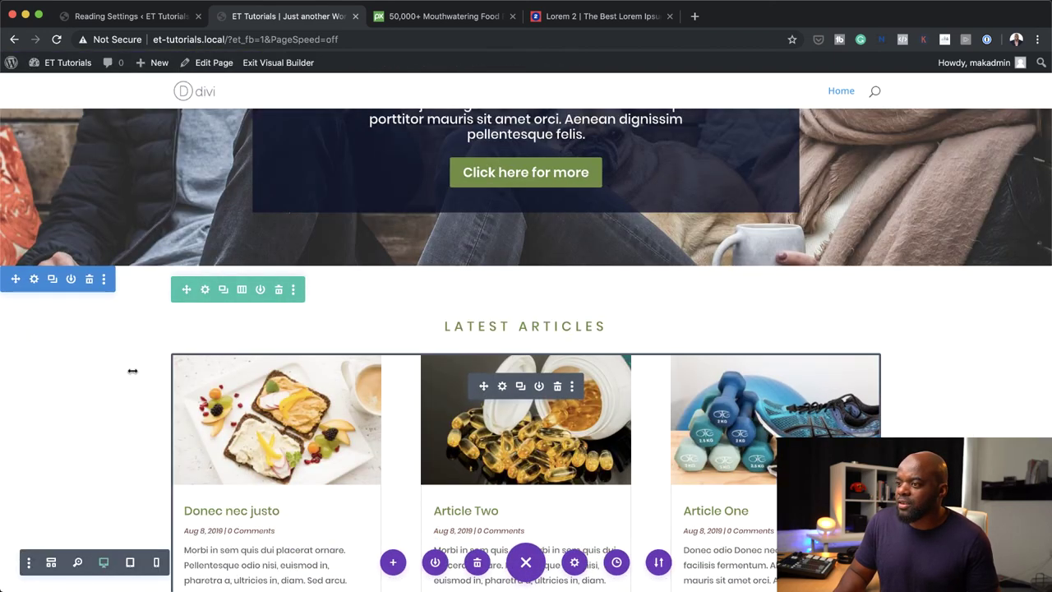
scroll(79, 403, up, 5)
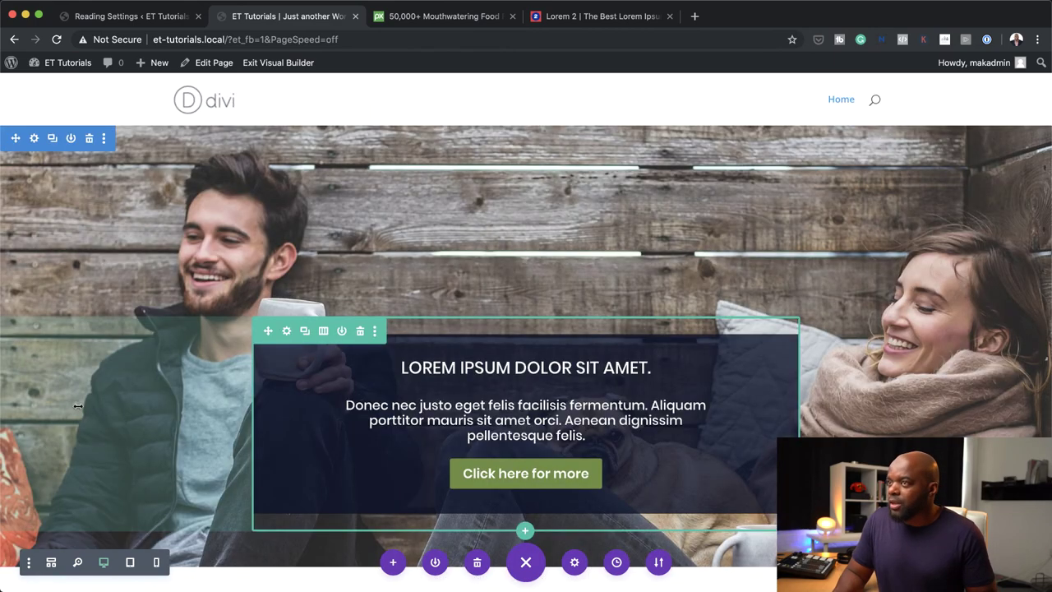
Exit the Visual Builder and open the 'Donec nec justo' post from the Latest Articles grid.
click(278, 63)
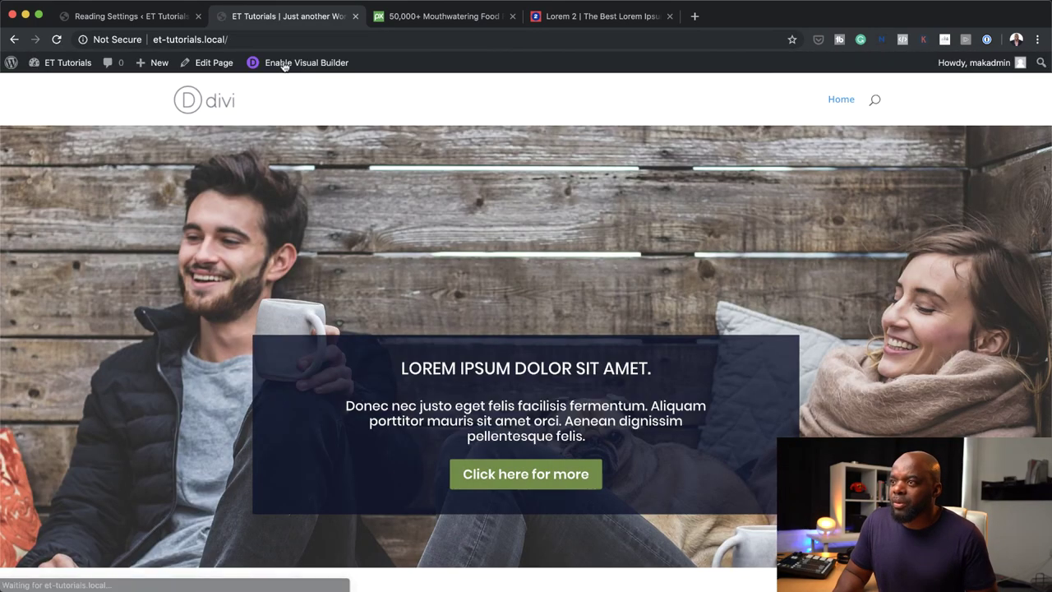
scroll(353, 294, down, 2)
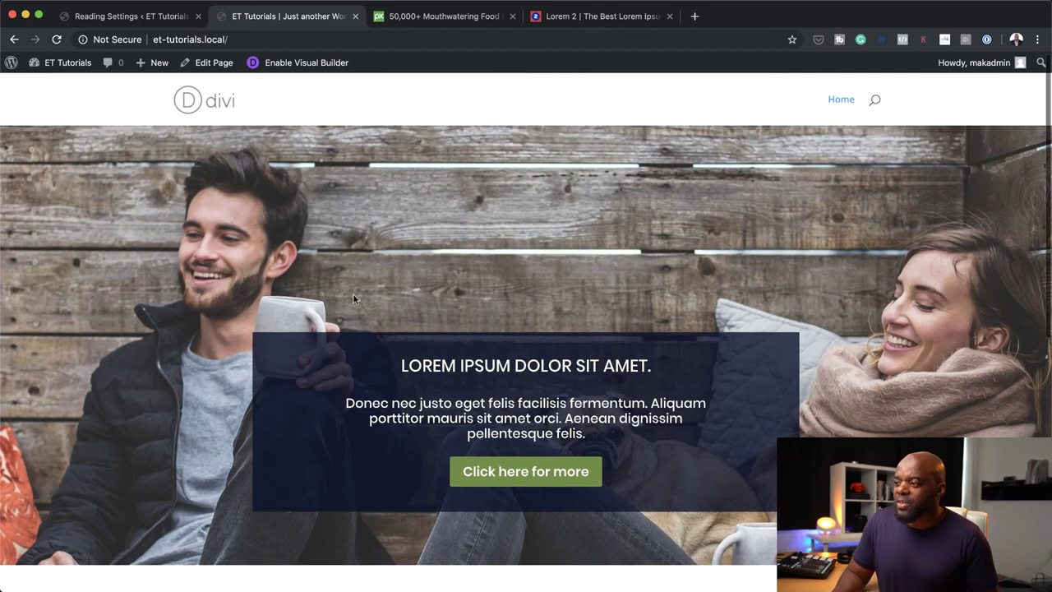
scroll(352, 293, down, 2)
scroll(411, 275, down, 2)
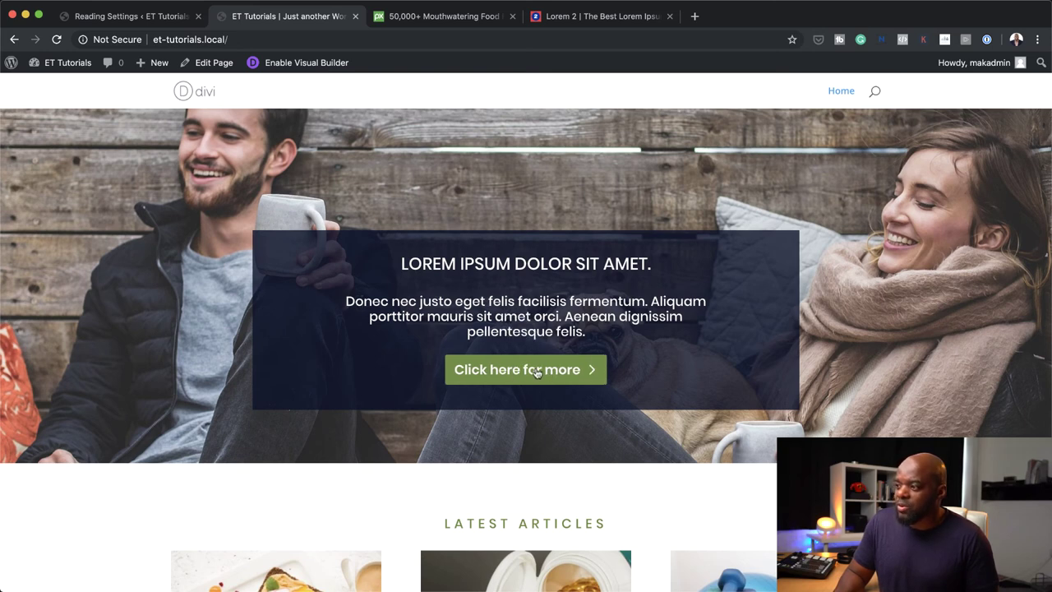
scroll(533, 371, down, 4)
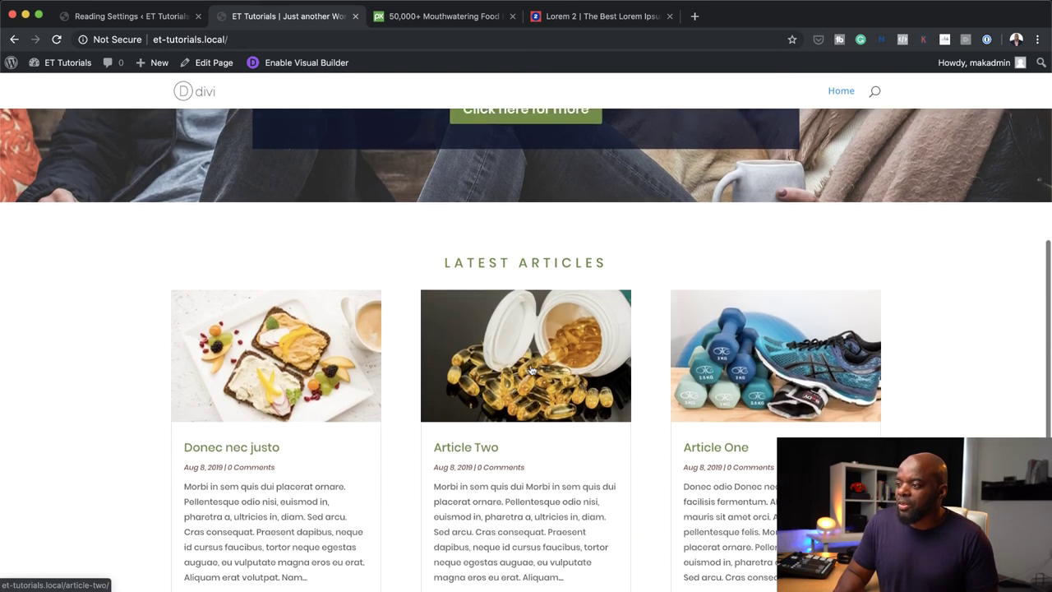
scroll(532, 372, down, 1)
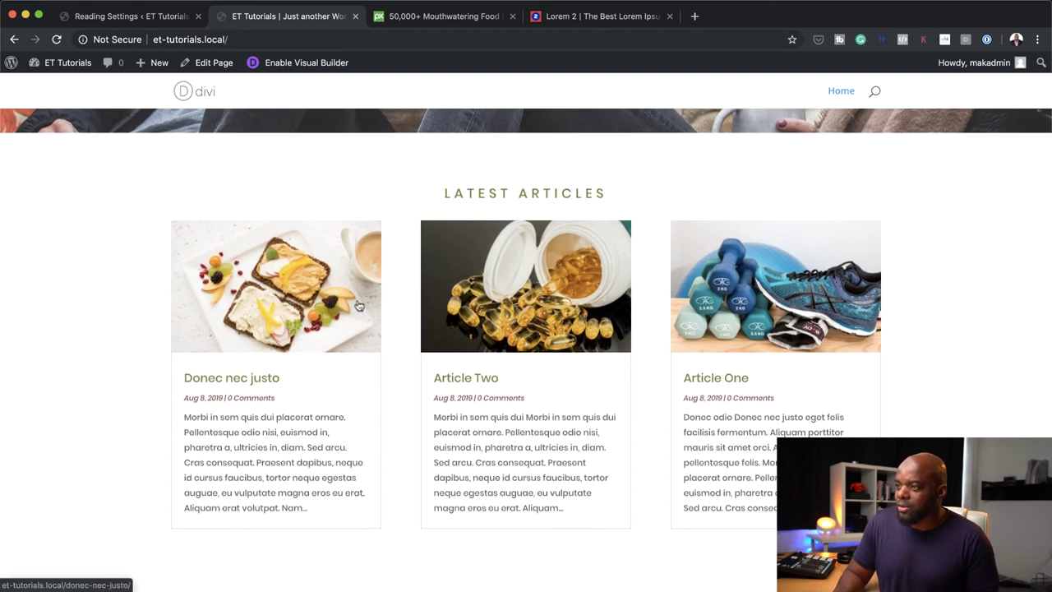
click(284, 301)
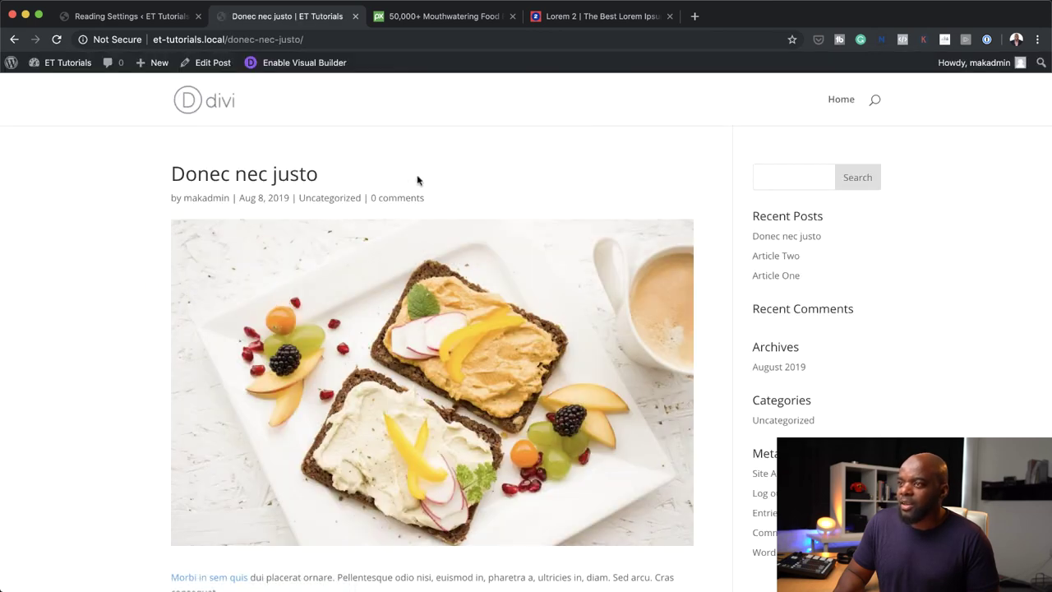
Try the comment box on the 'Donec nec justo' post page.
scroll(376, 347, down, 10)
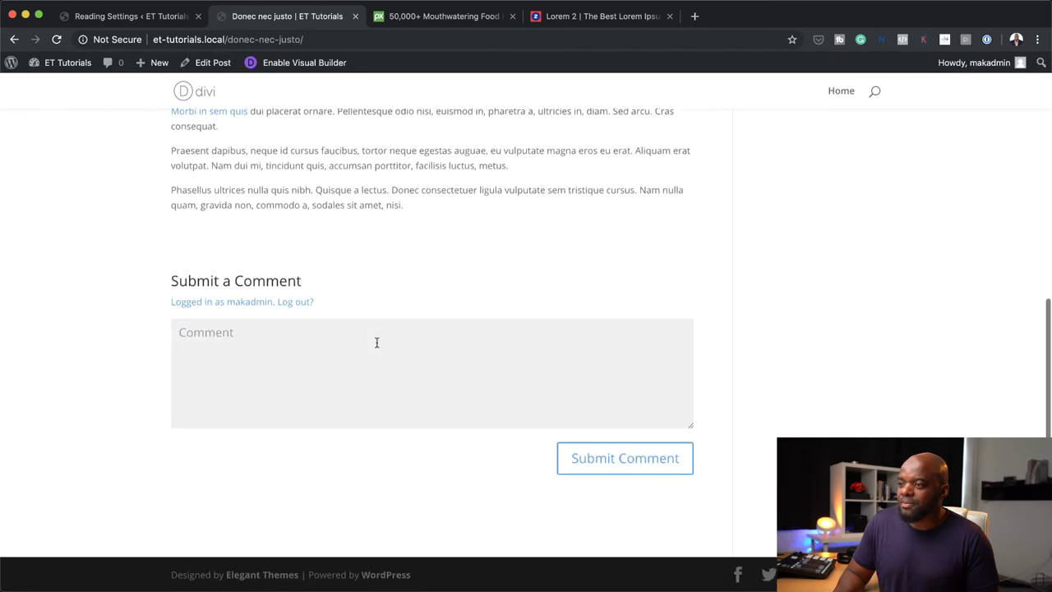
click(551, 396)
scroll(575, 403, up, 10)
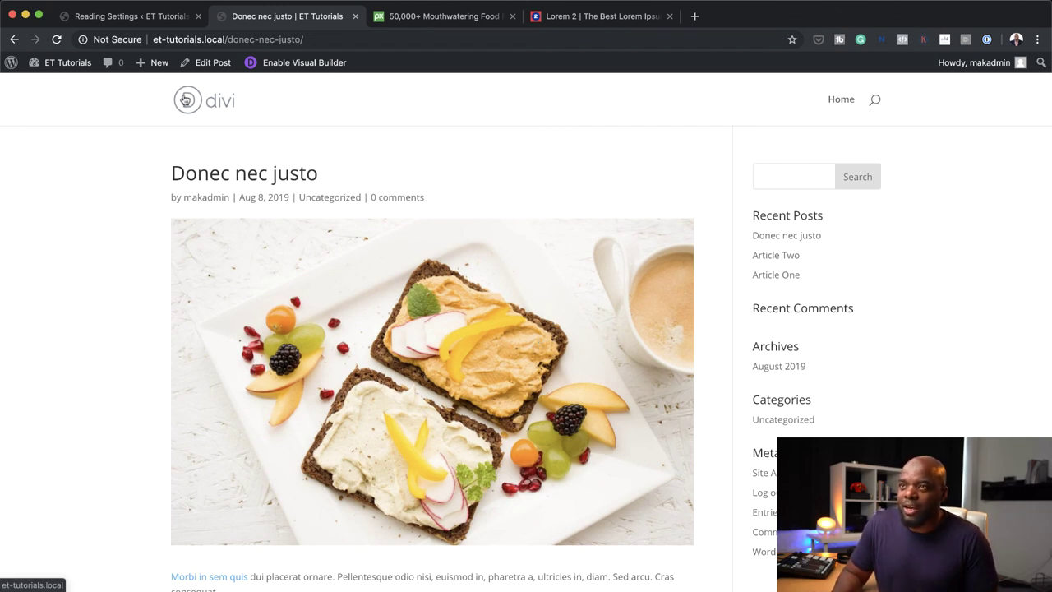
mouse_move(80, 71)
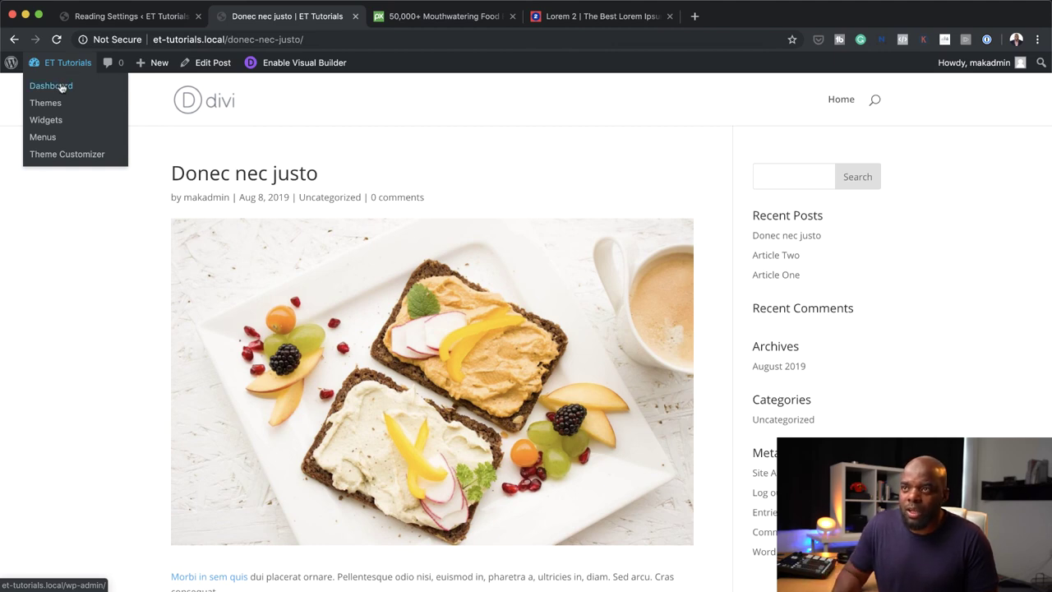
Upload monarch.zip as a new plugin, install it and activate Monarch.
click(60, 88)
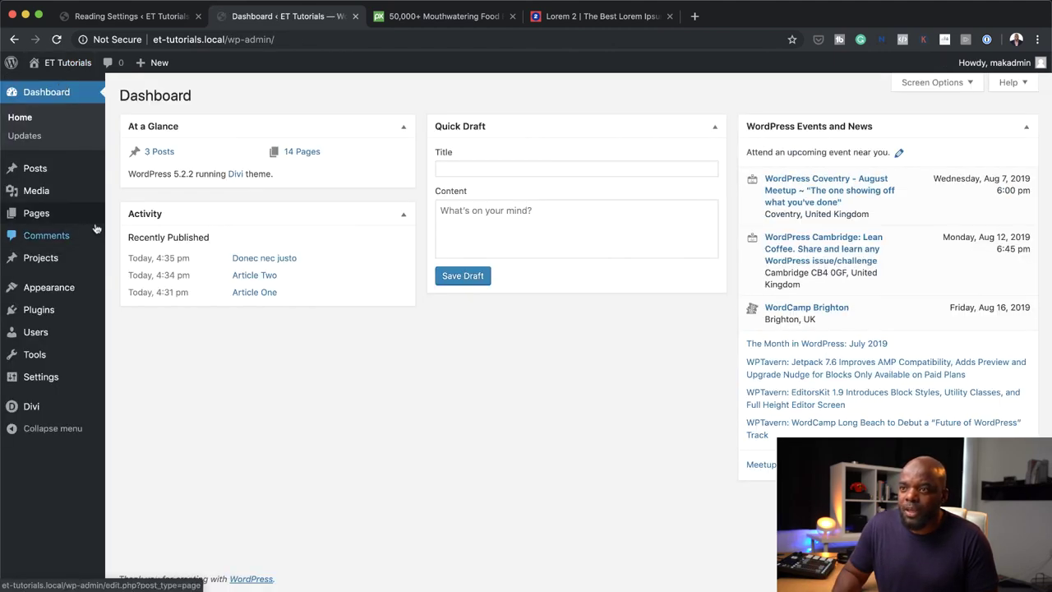
mouse_move(34, 310)
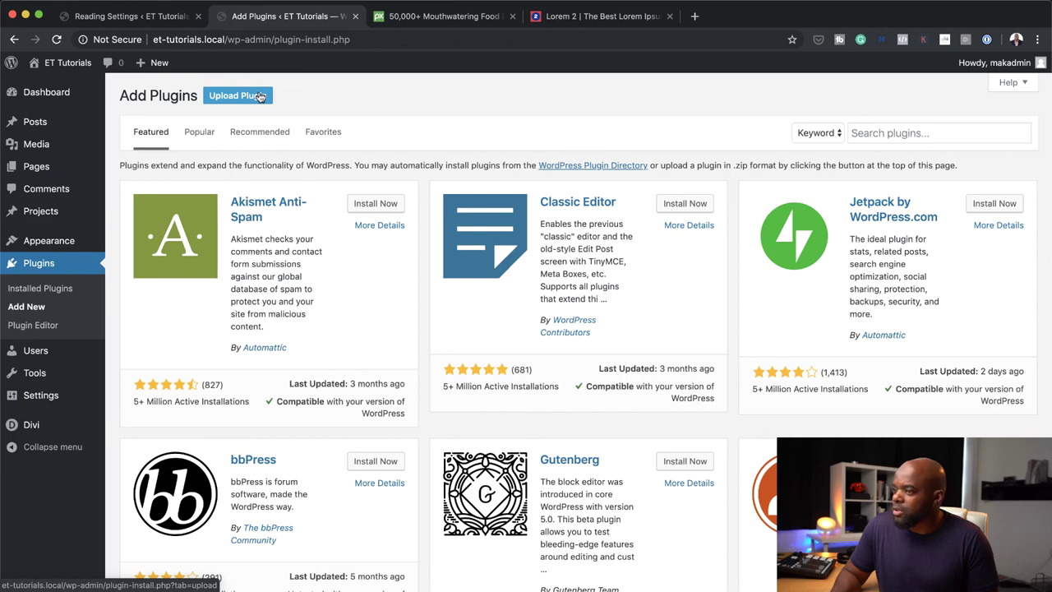
click(260, 97)
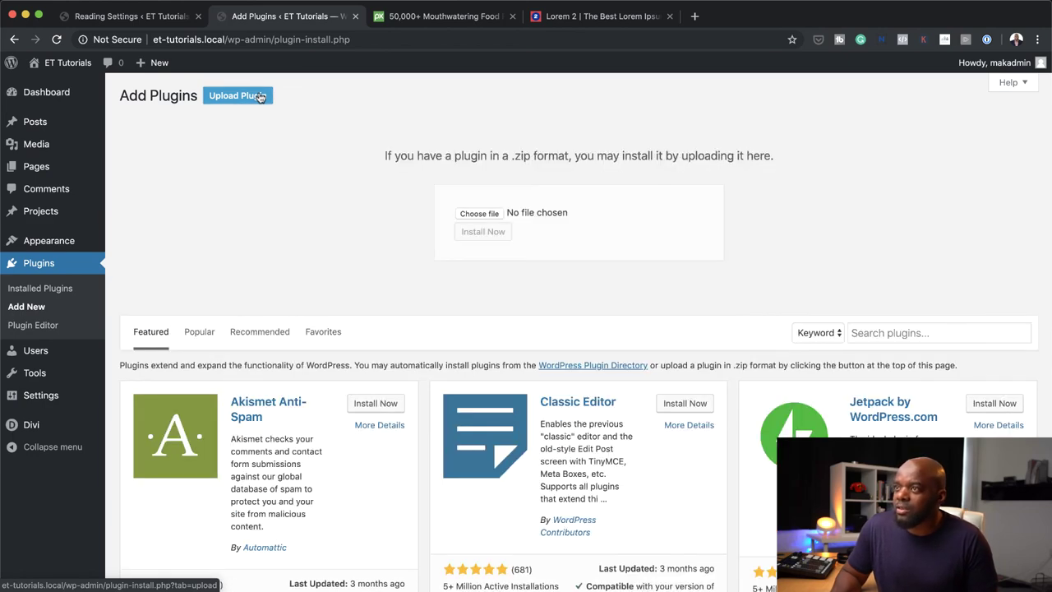
click(479, 213)
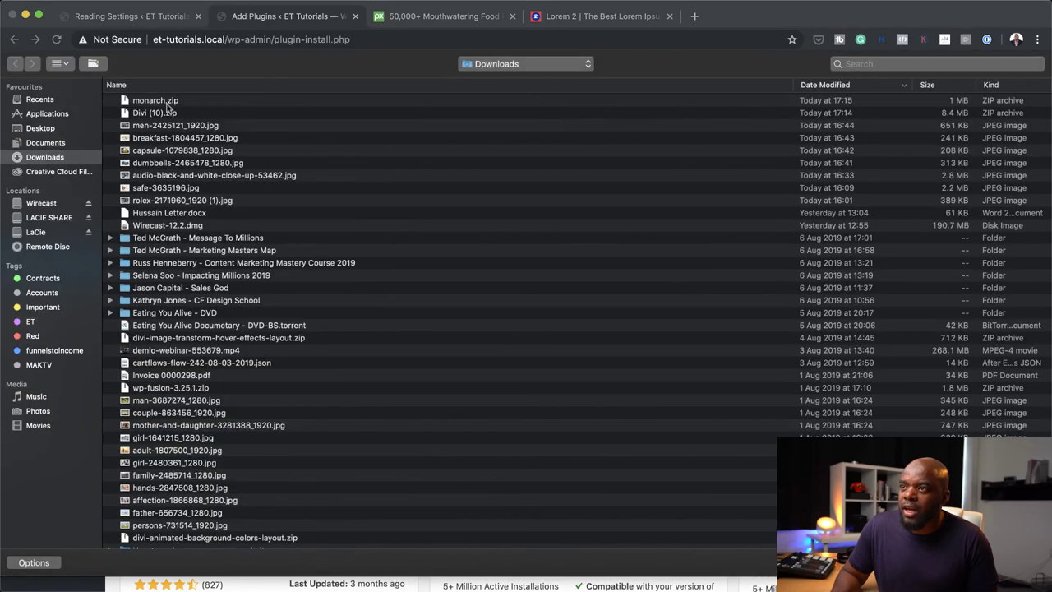
double_click(168, 101)
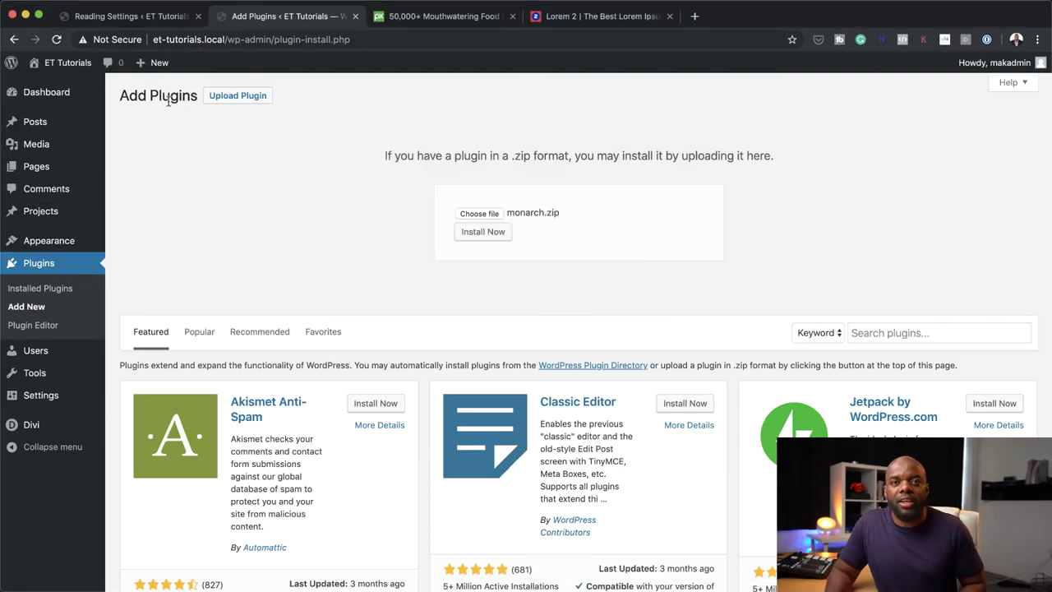
click(490, 233)
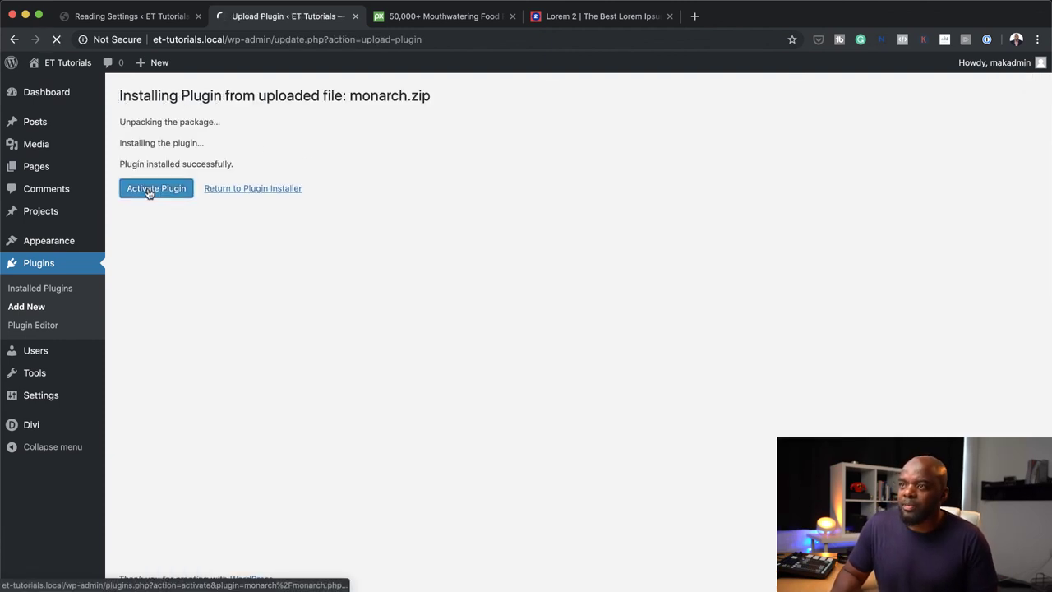
click(150, 190)
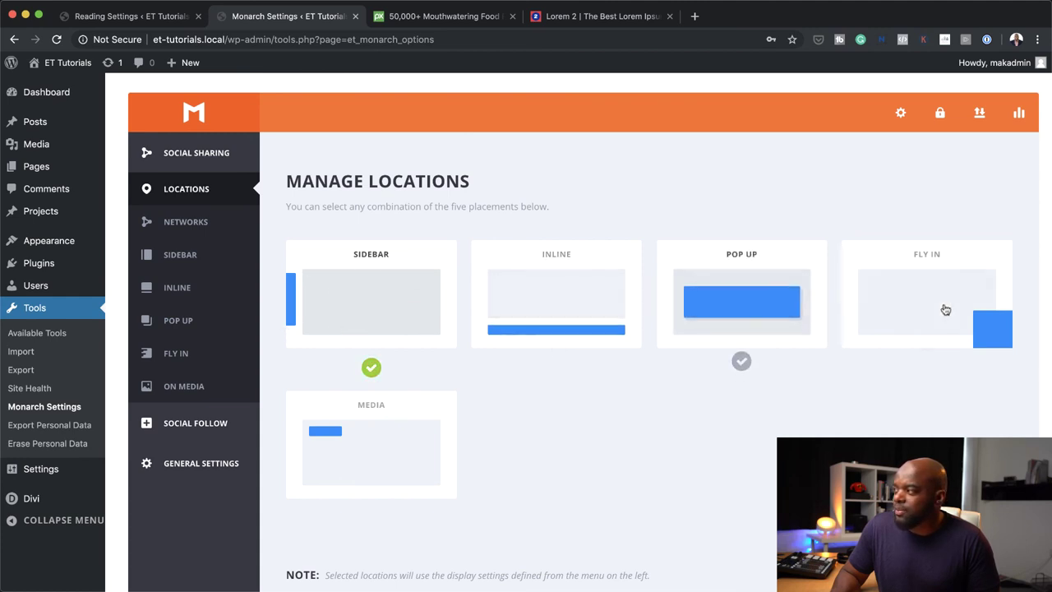
Use Inline instead of Sidebar placement and add Facebook, Twitter and Pinterest networks.
click(557, 368)
click(389, 377)
click(202, 220)
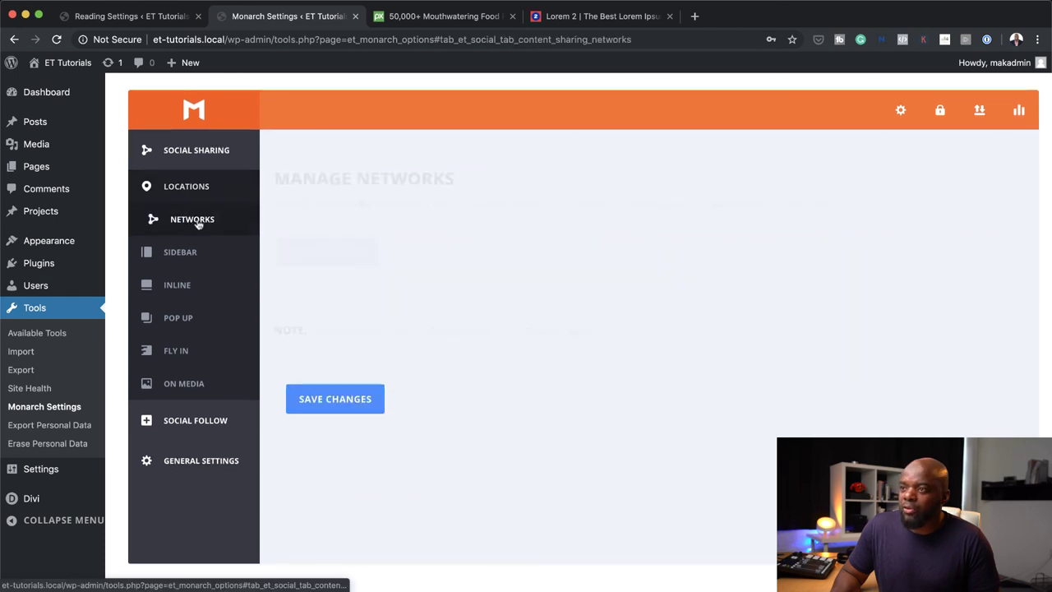
click(346, 255)
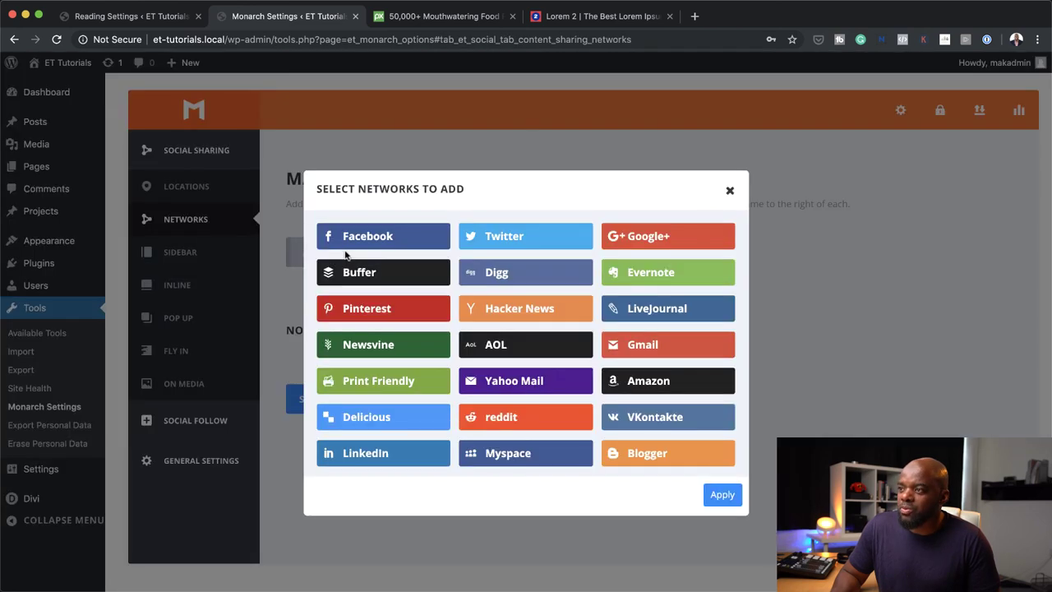
click(379, 235)
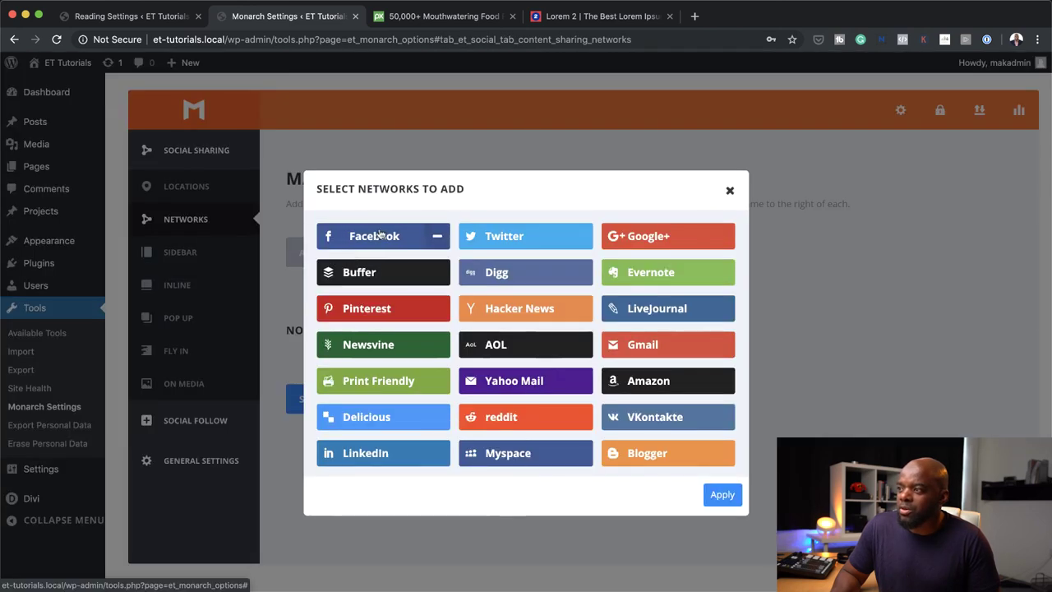
click(527, 237)
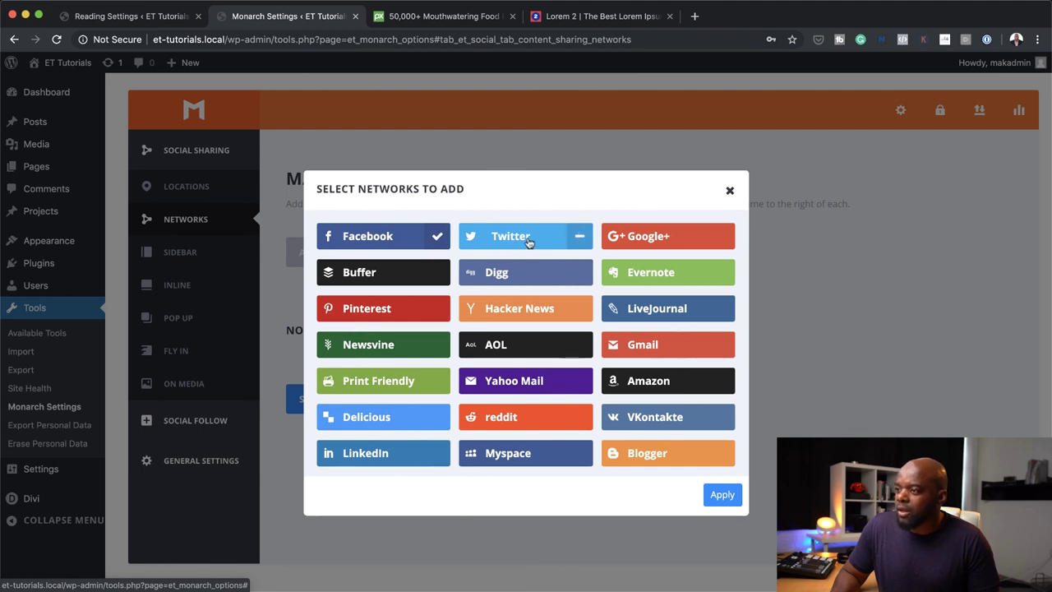
click(412, 313)
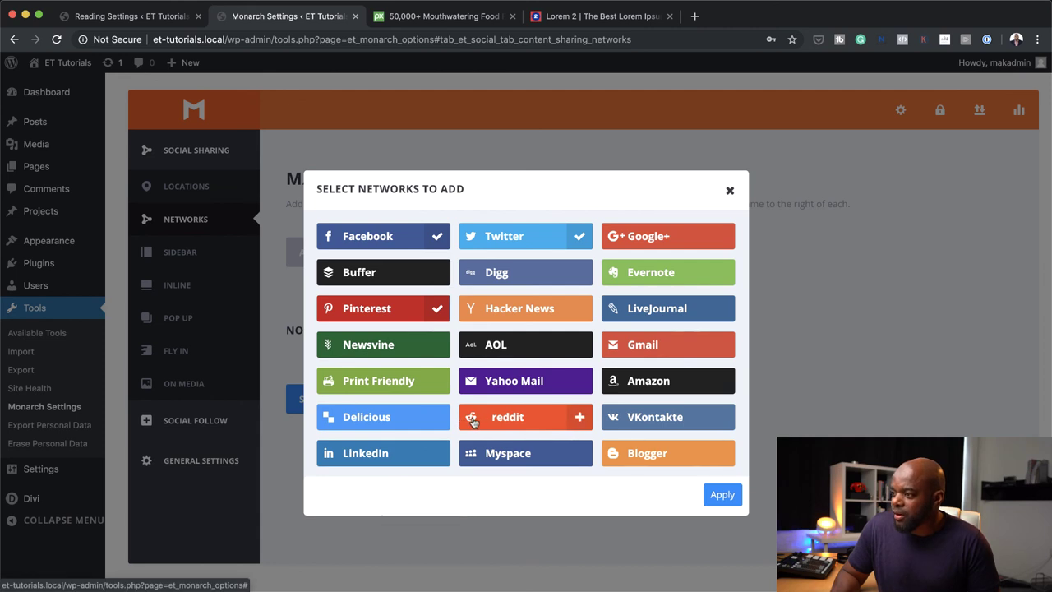
click(731, 496)
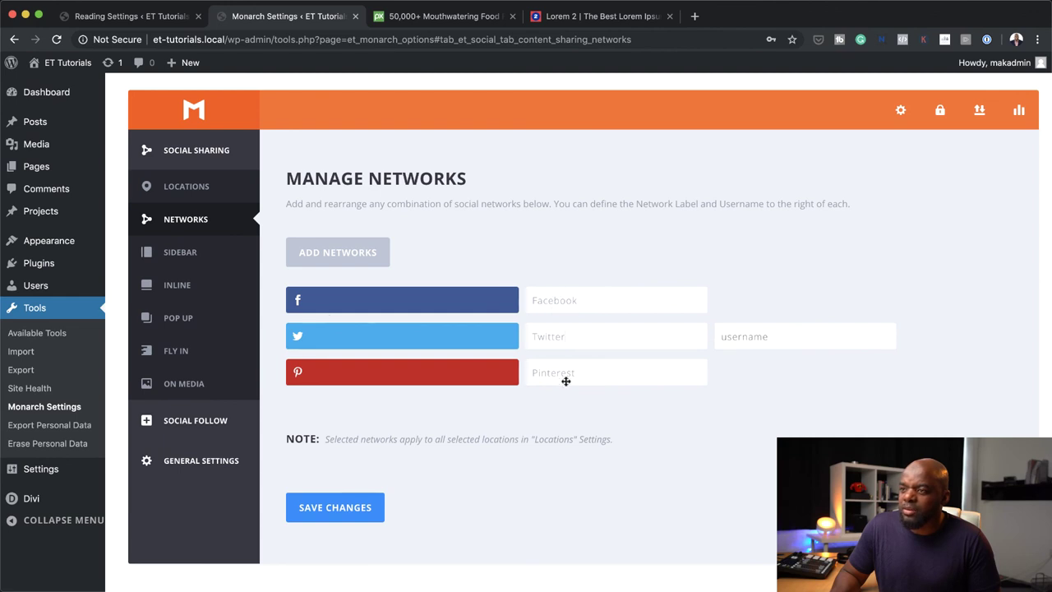
Check the Sidebar settings, then save Monarch's configuration from General Settings > Main.
click(176, 251)
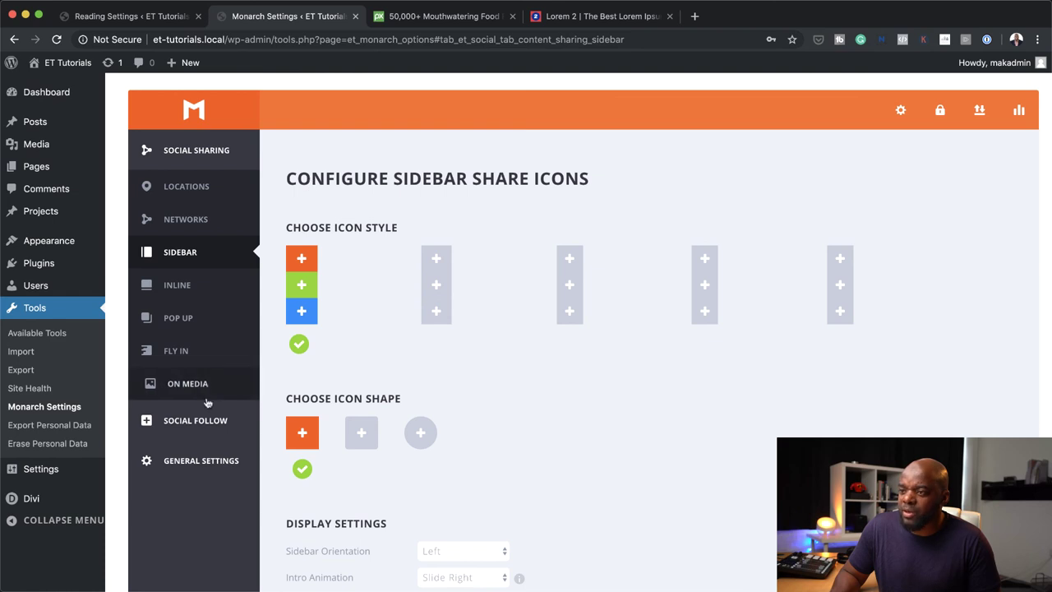
click(202, 460)
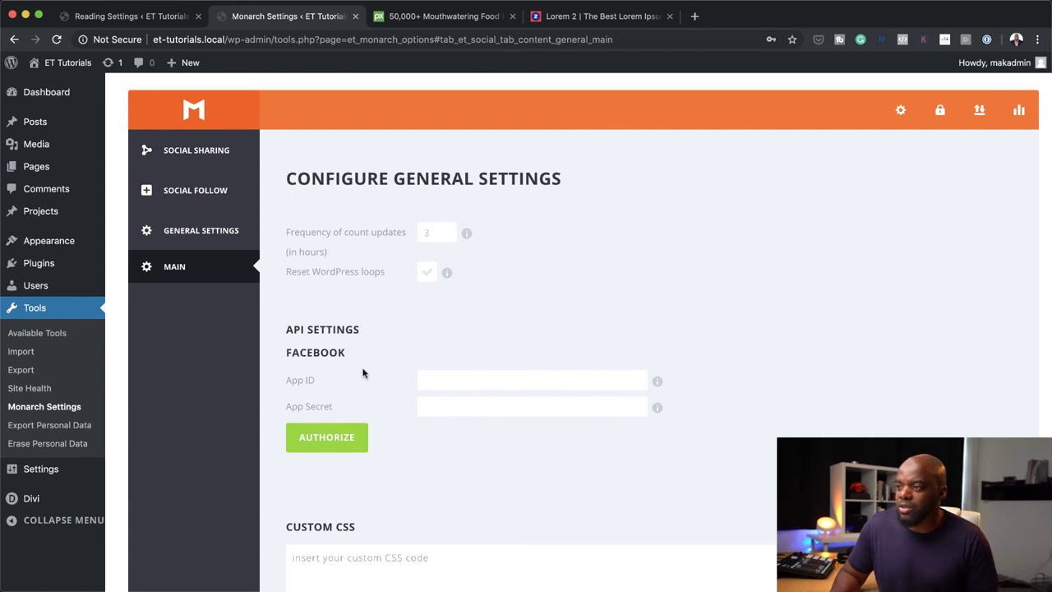
scroll(368, 399, down, 2)
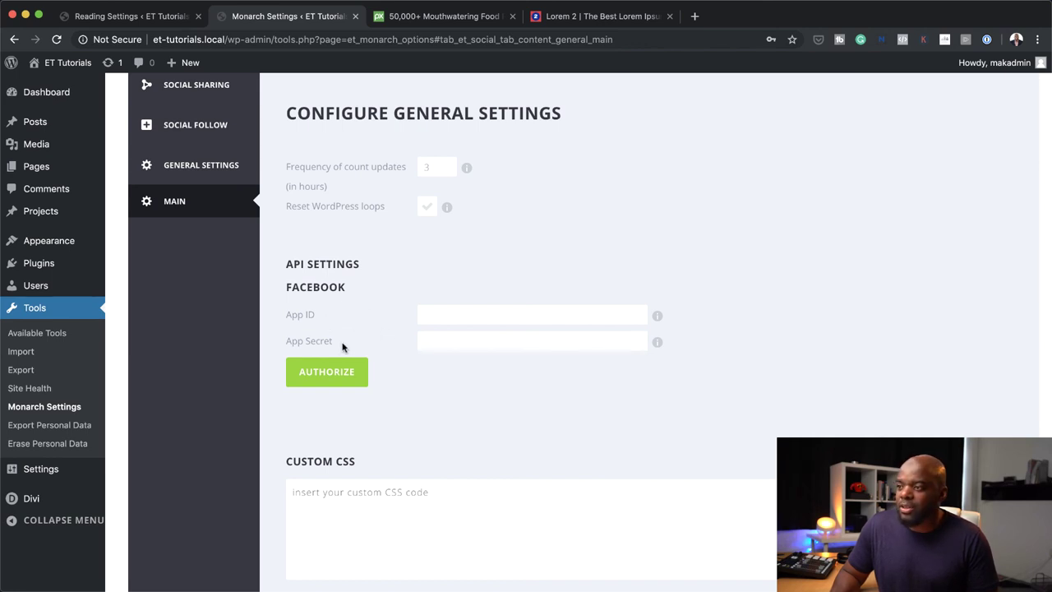
scroll(378, 422, down, 5)
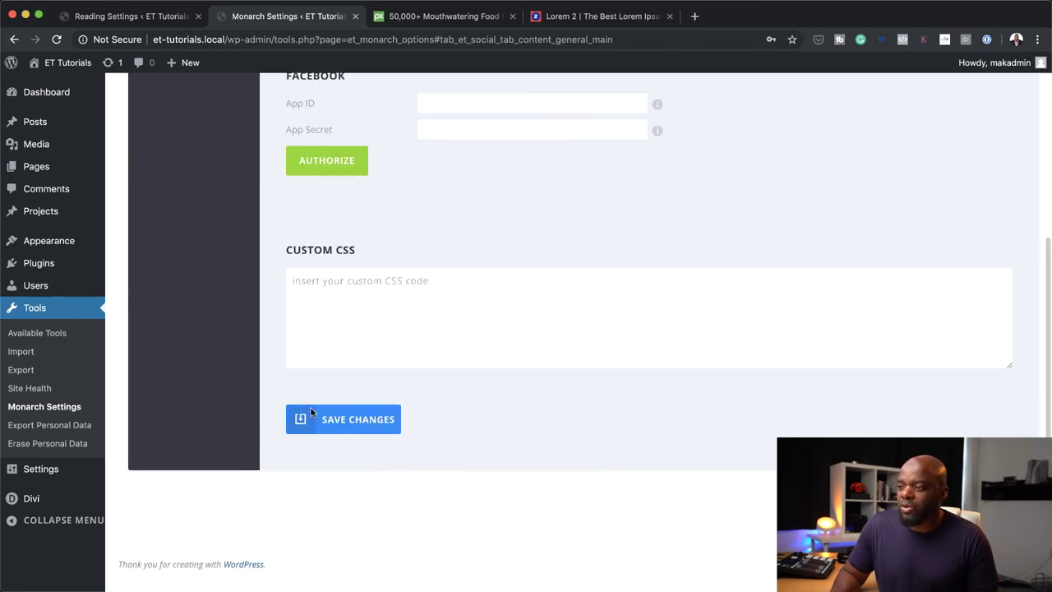
click(358, 421)
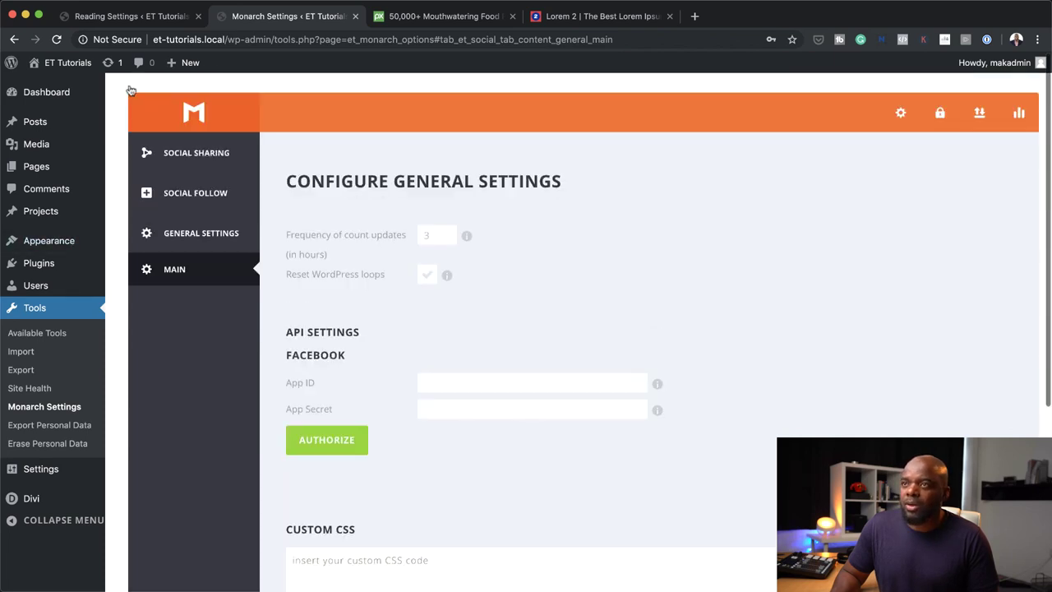
Visit the live site and open the Donec nec justo post from Latest Articles.
mouse_move(65, 66)
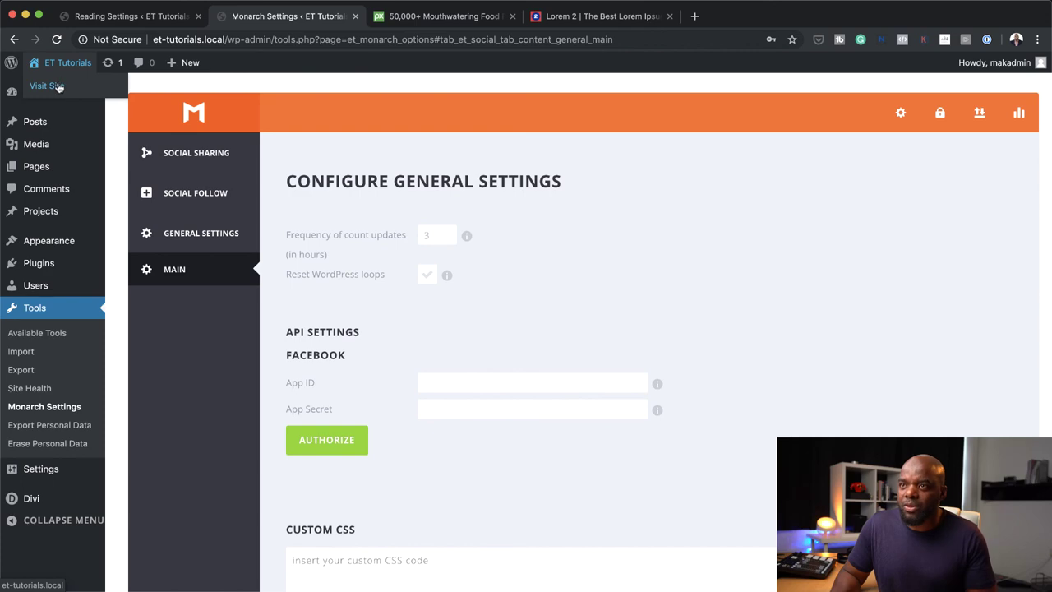
click(58, 88)
scroll(562, 462, down, 5)
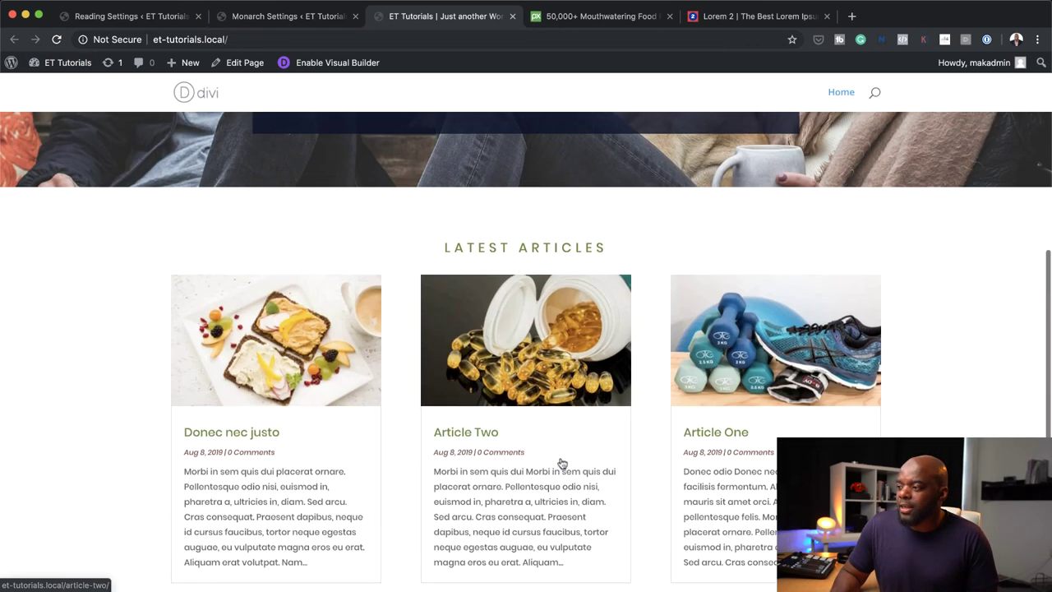
click(275, 362)
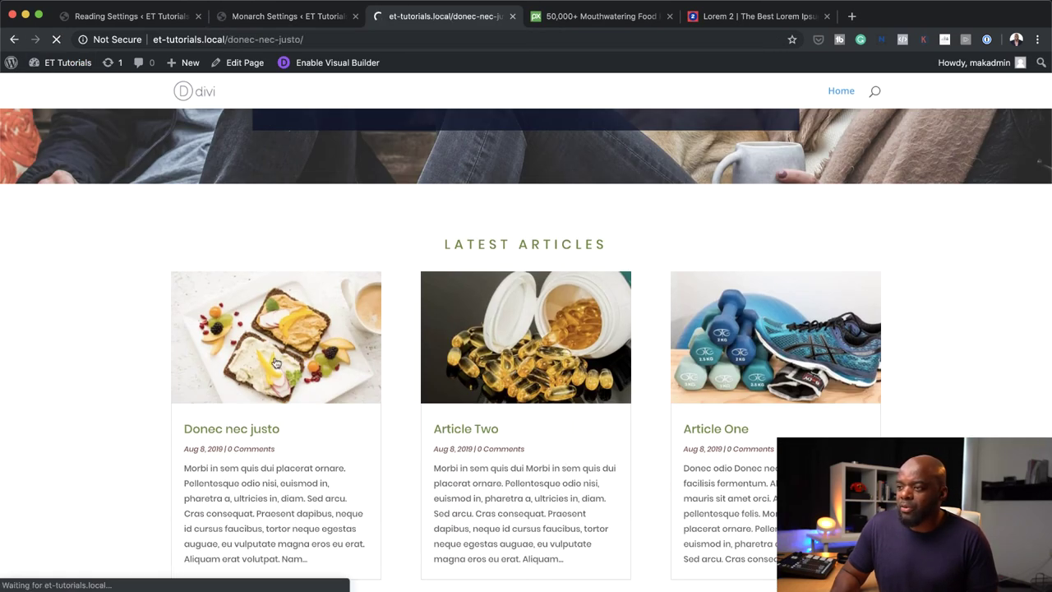
Test the post's inline Facebook share button, then close the Share on Facebook window.
scroll(153, 394, down, 3)
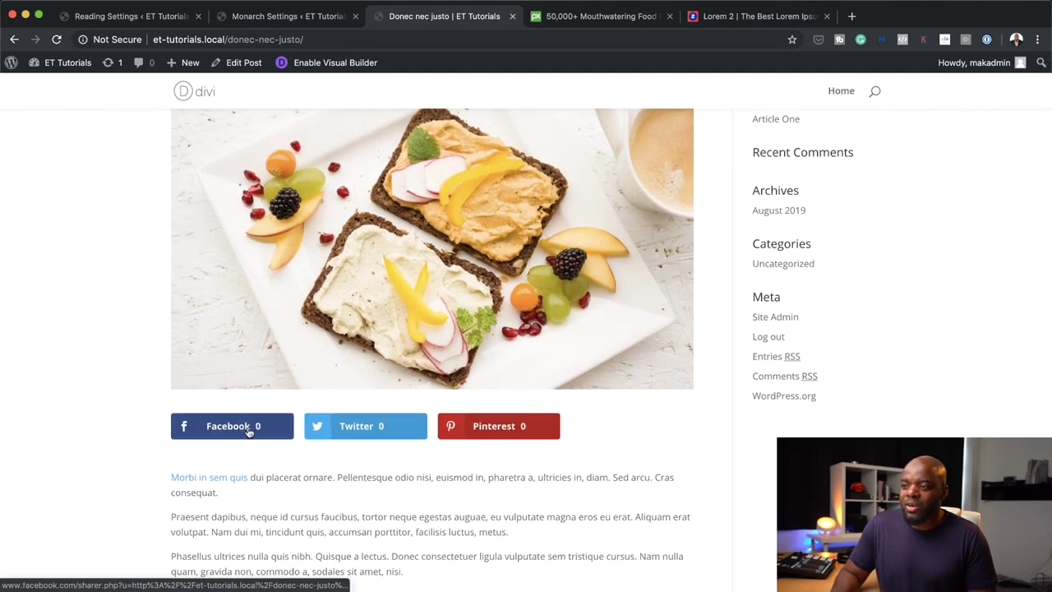
click(247, 427)
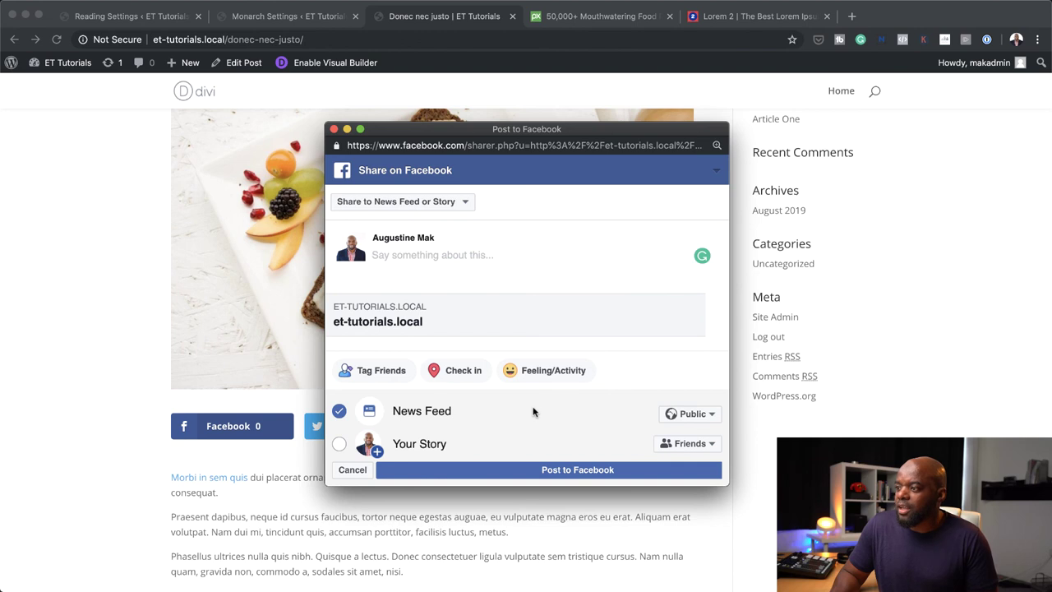
click(395, 256)
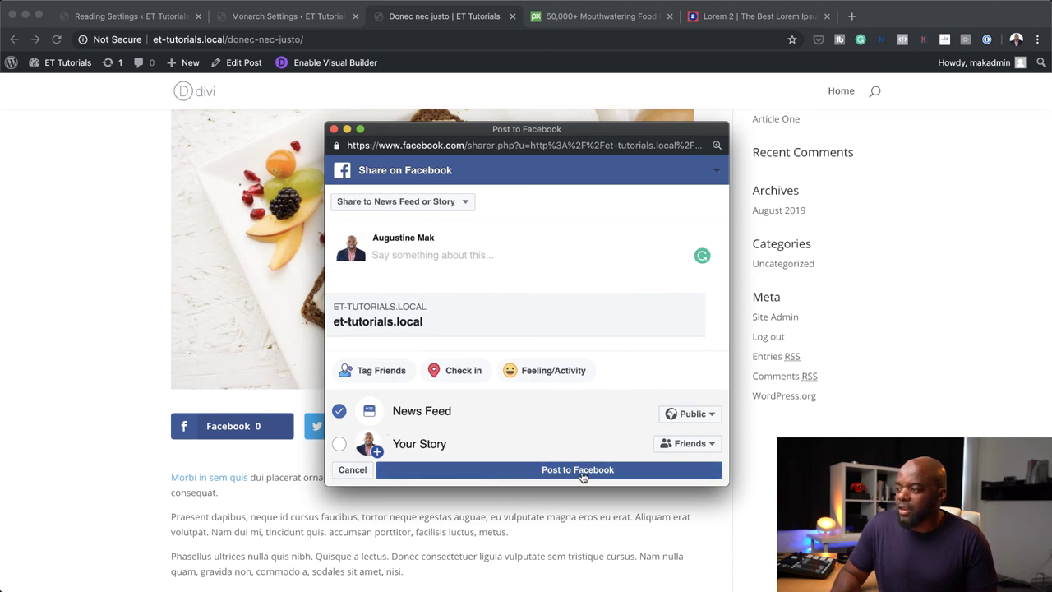
click(334, 130)
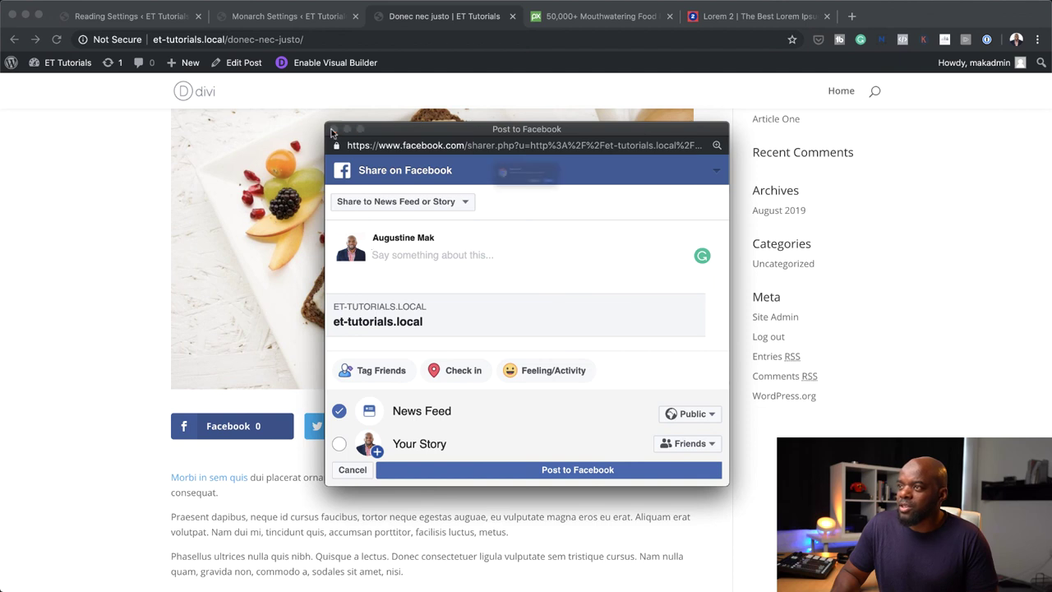